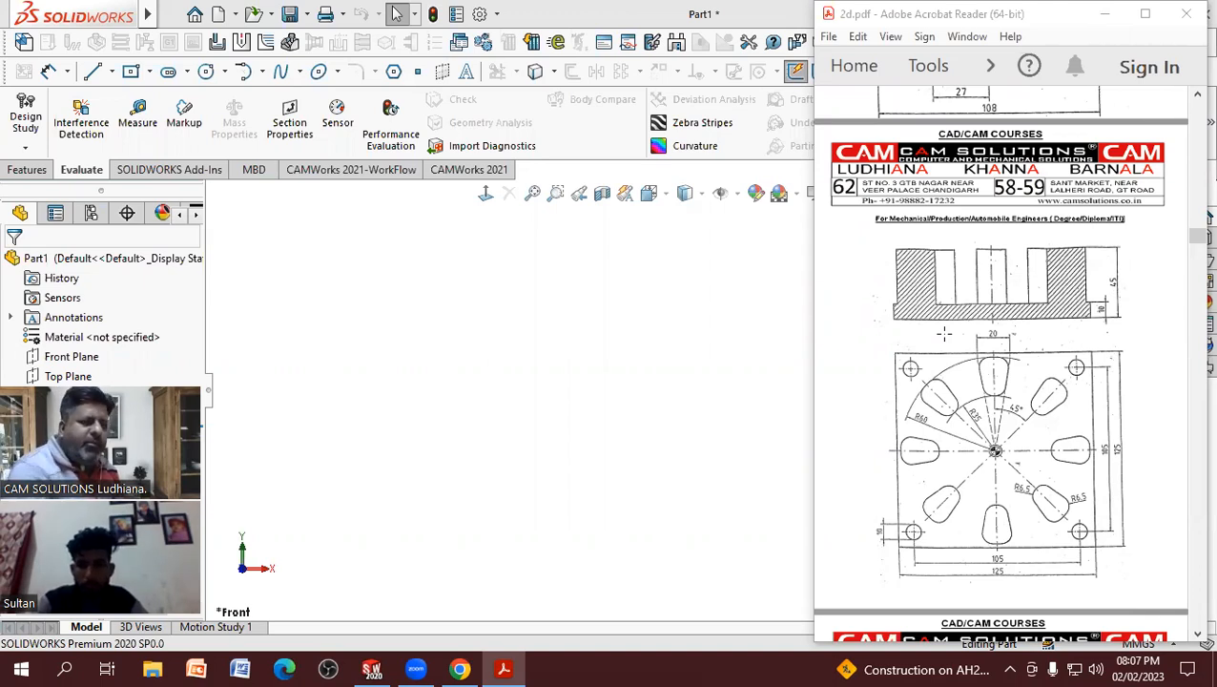
Step: Sketch a center rectangle about 117 mm square on the Front Plane, centered on the origin
click(28, 174)
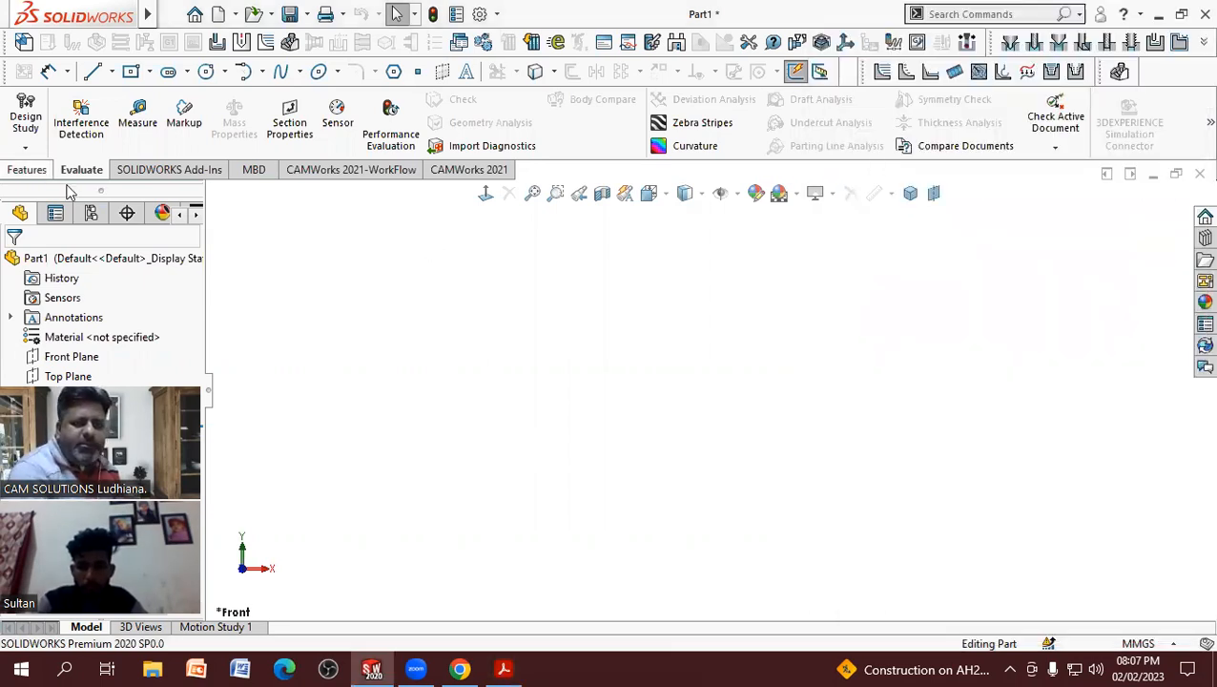
click(505, 666)
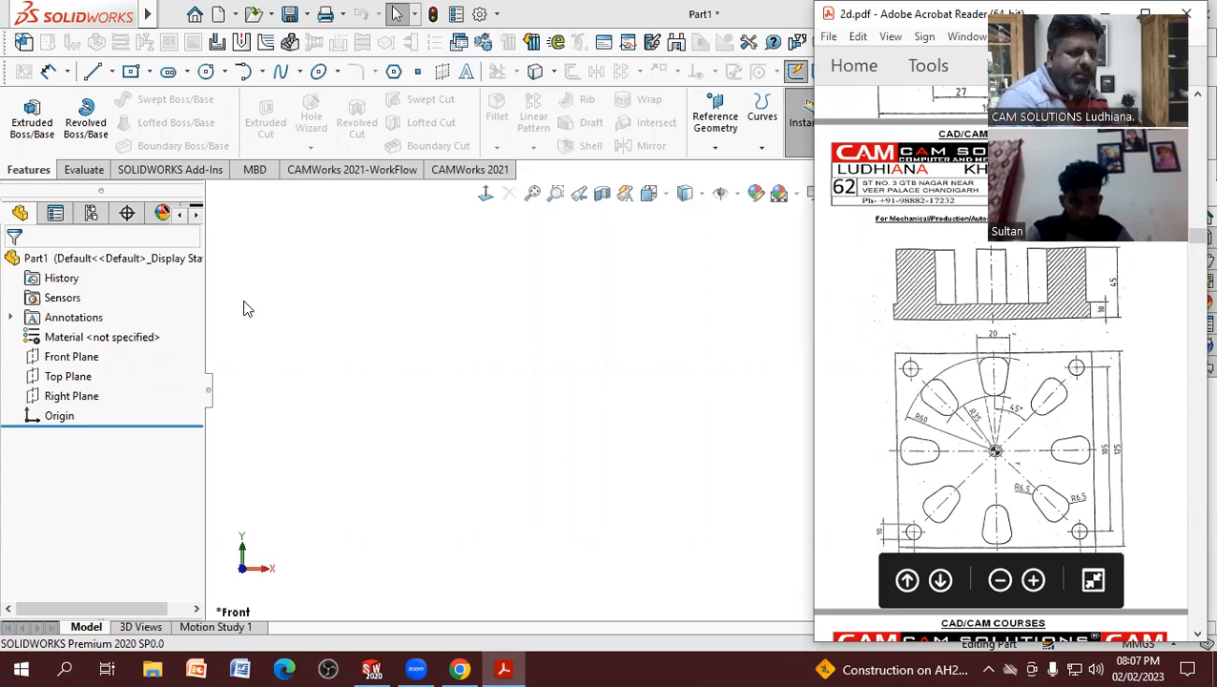
click(90, 356)
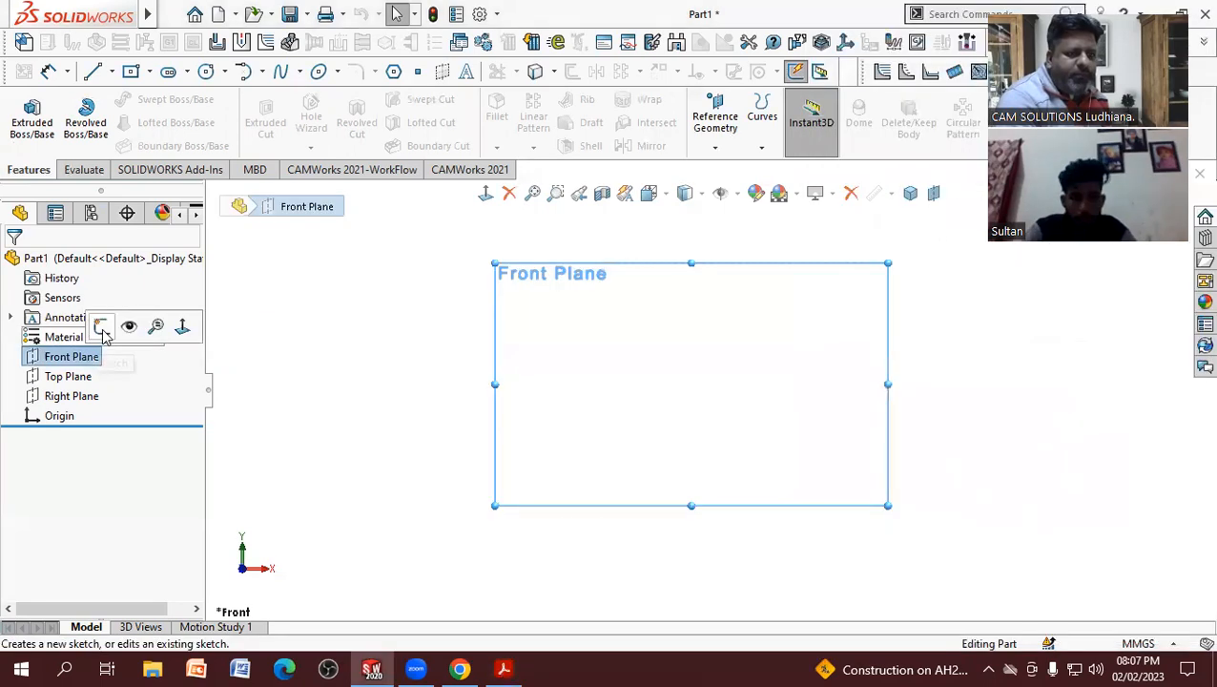
click(103, 325)
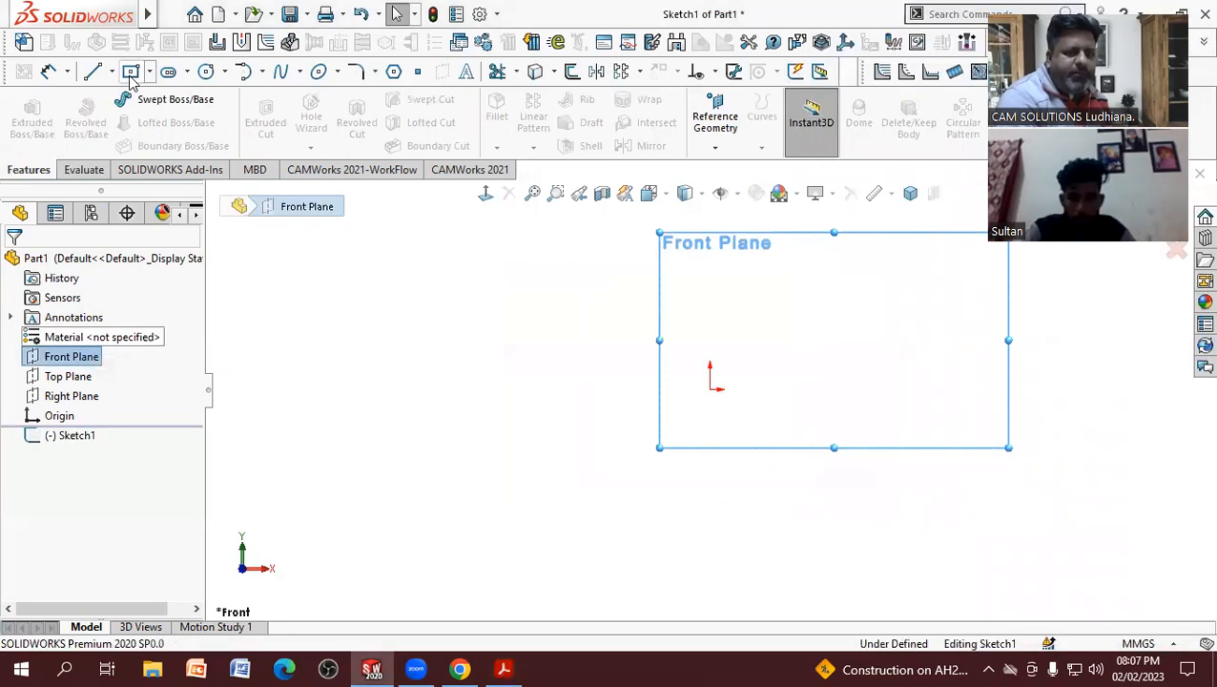
click(826, 505)
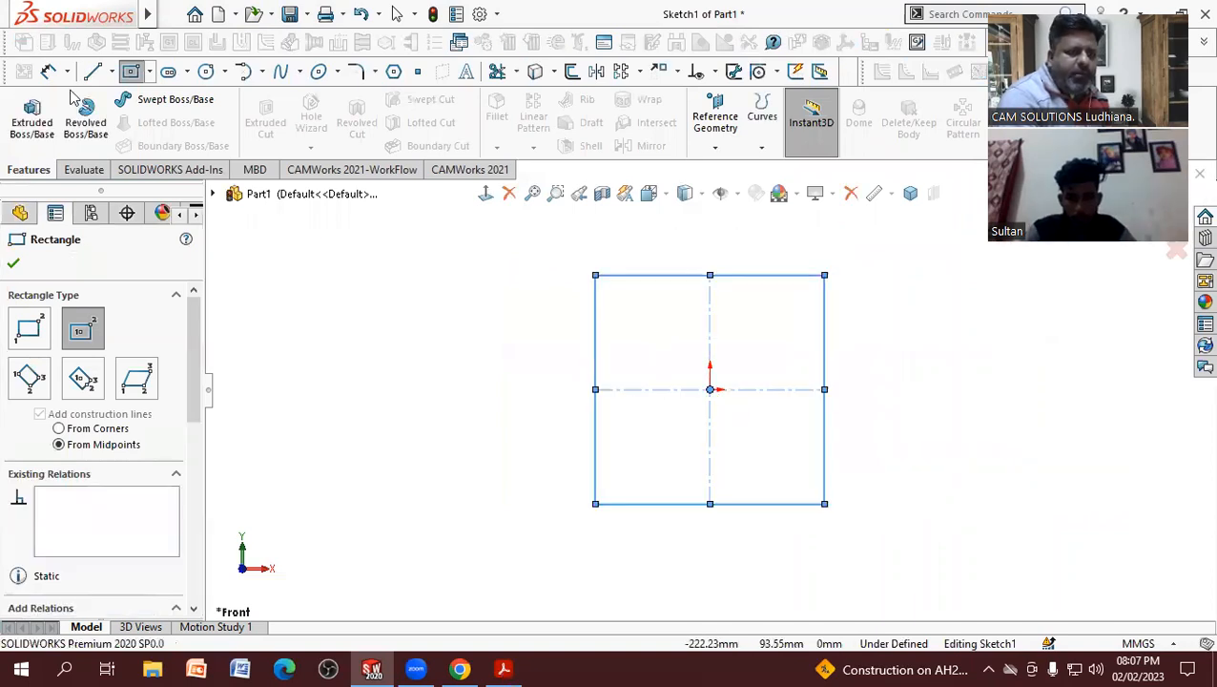
key(Escape)
Step: Dimension the square's left side at 125 mm
click(597, 349)
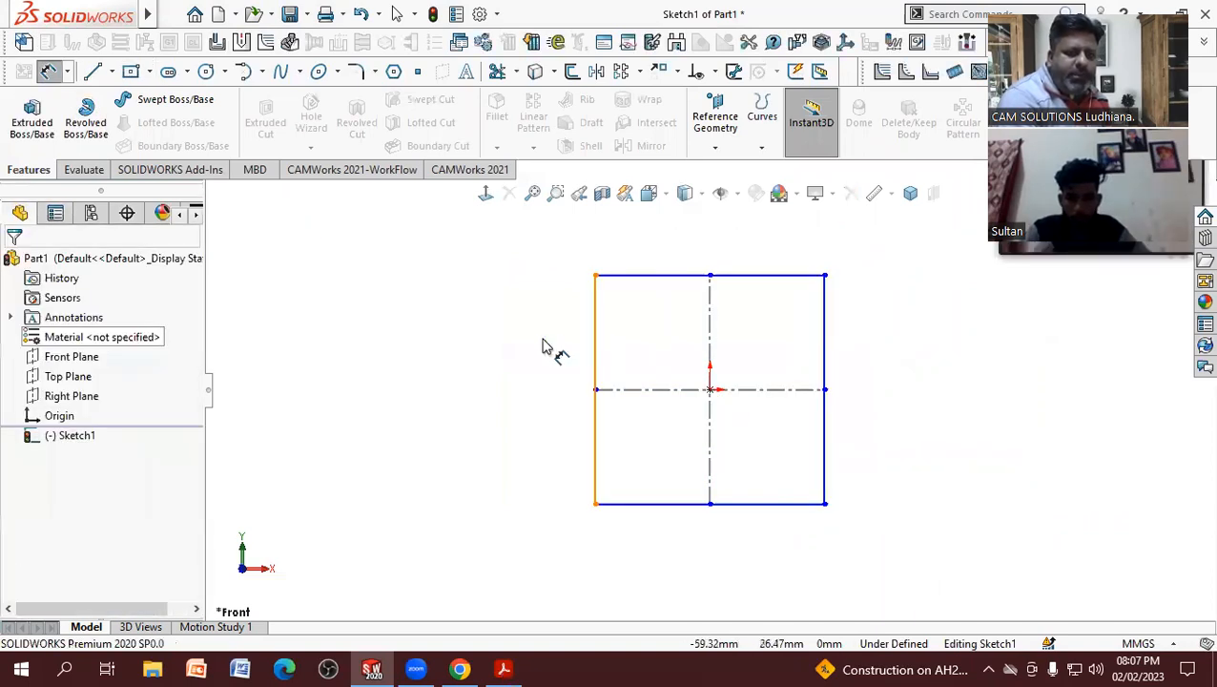
click(544, 345)
text(12)
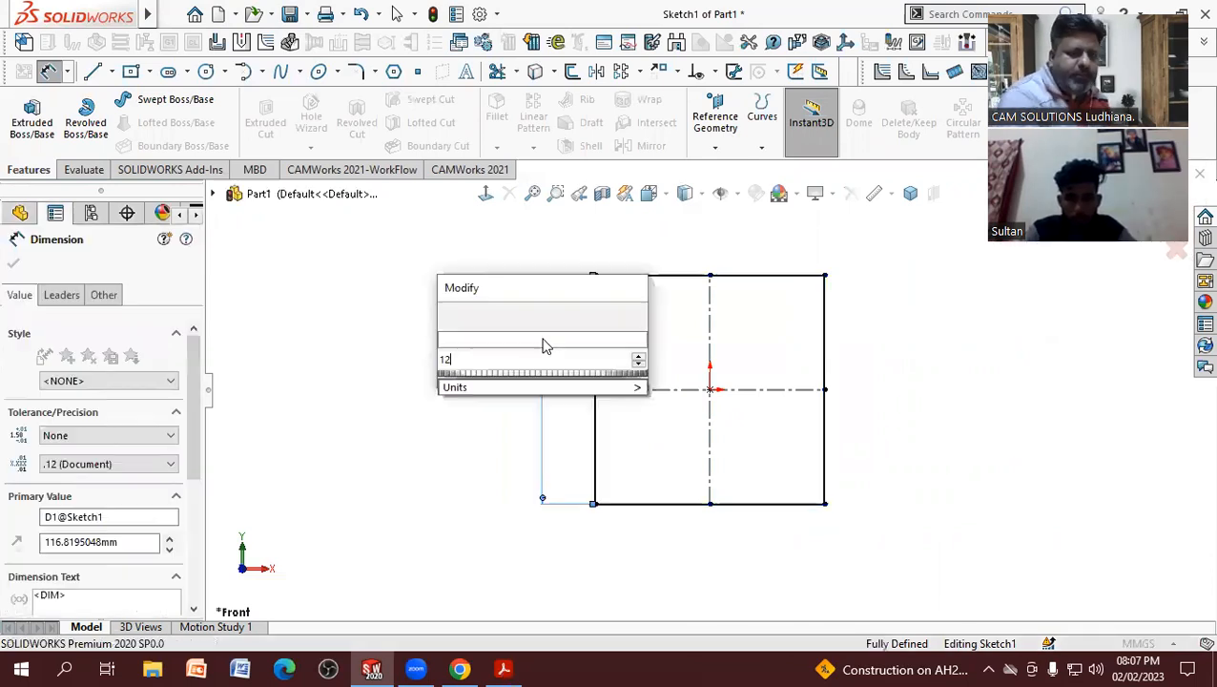
text(5)
key(Return)
click(665, 271)
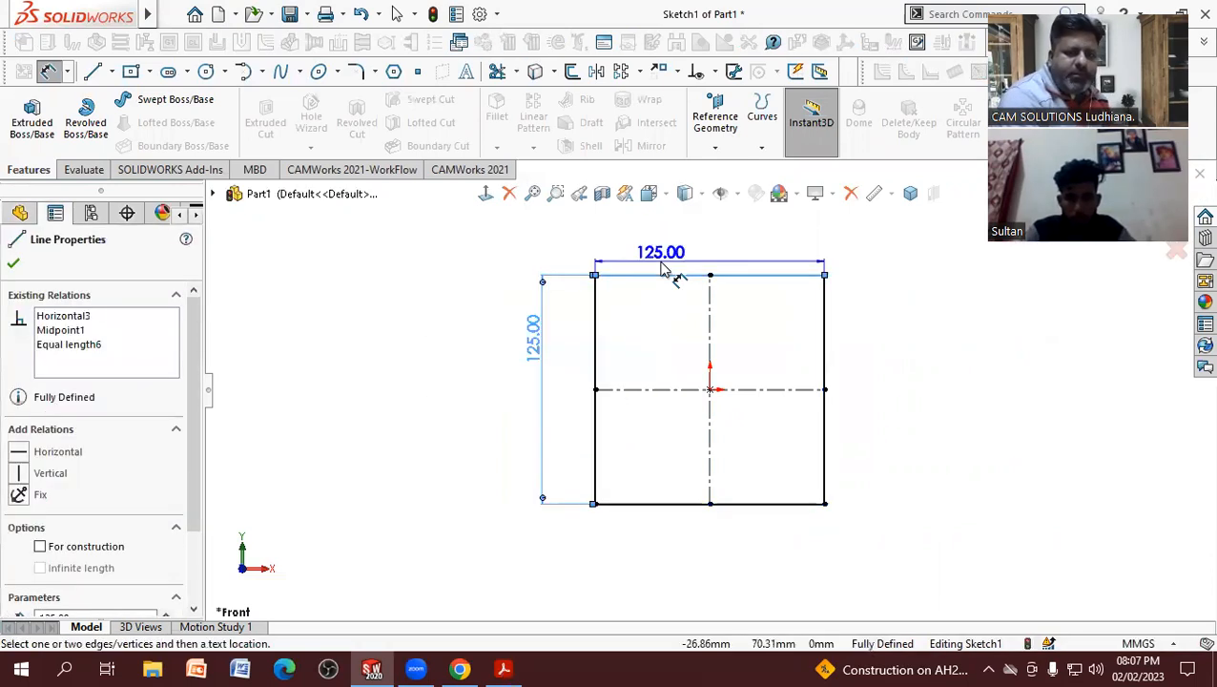
click(664, 262)
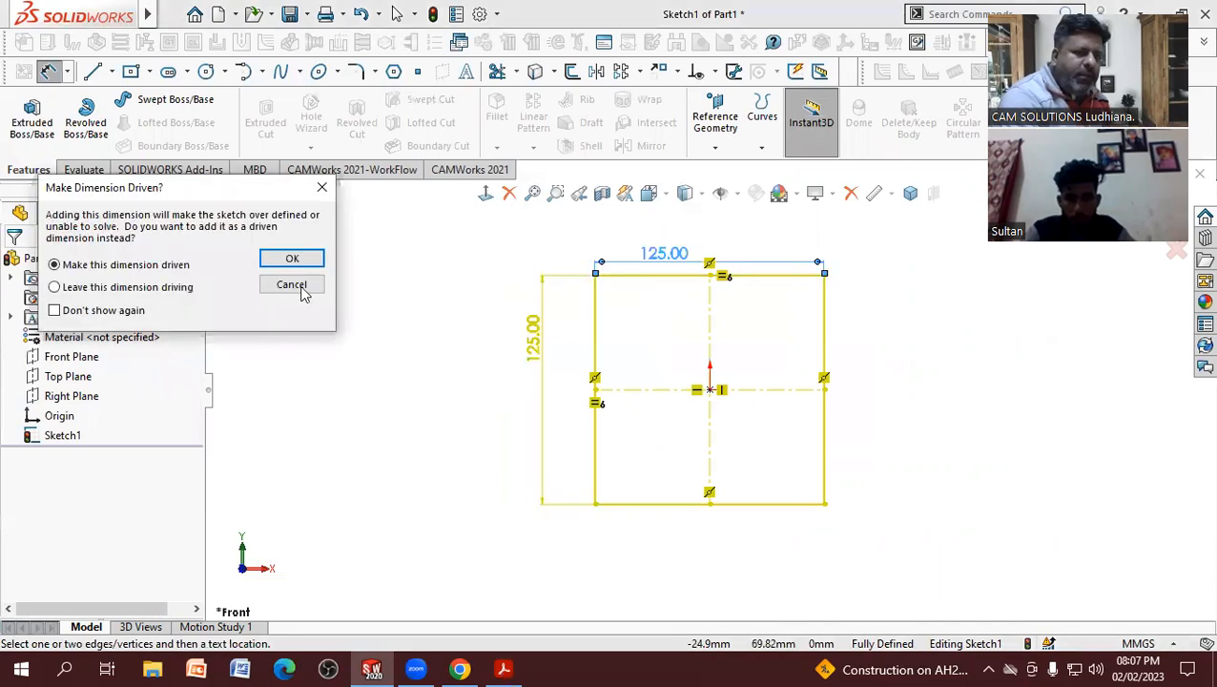
key(Escape)
Step: Leave the dimension tool and move the 125 mm dimension farther out from the square's left side
right_click(441, 346)
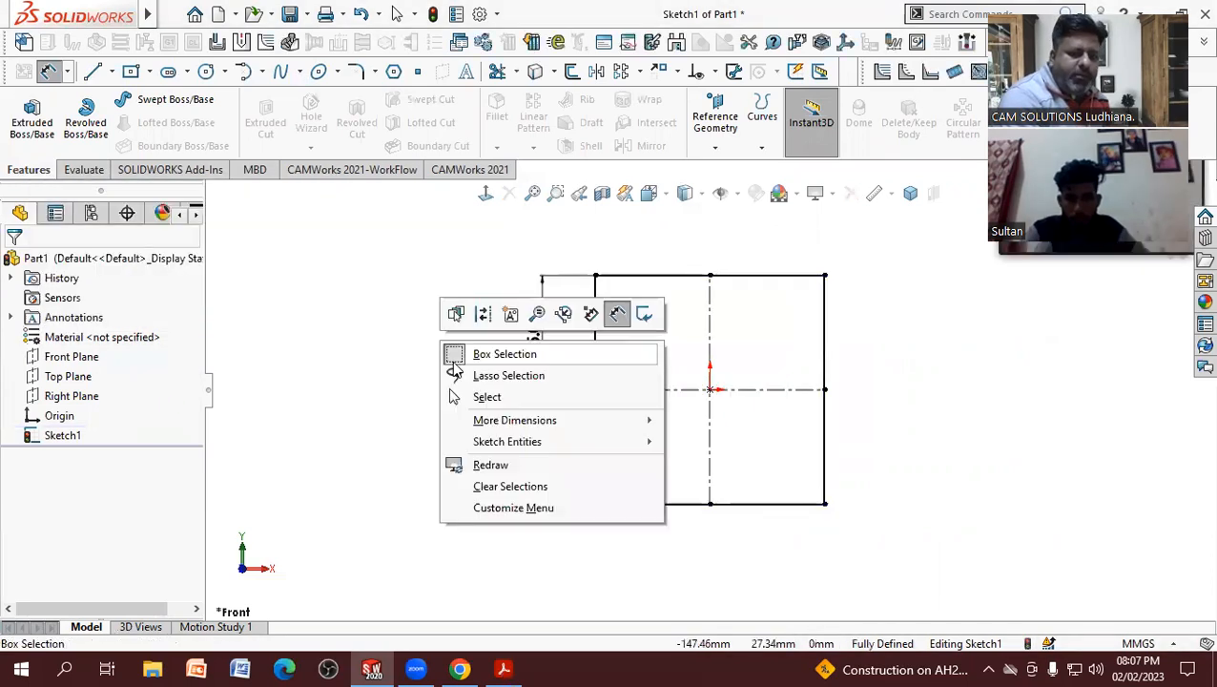
click(518, 397)
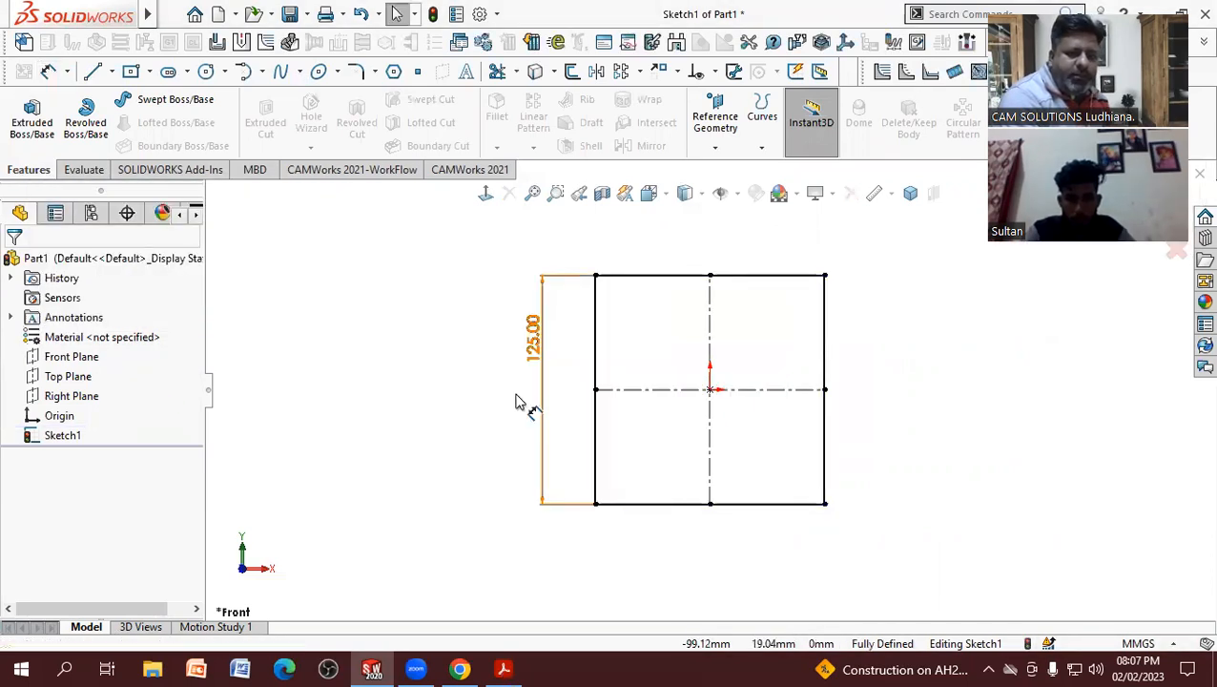
drag(532, 352, 513, 395)
click(453, 431)
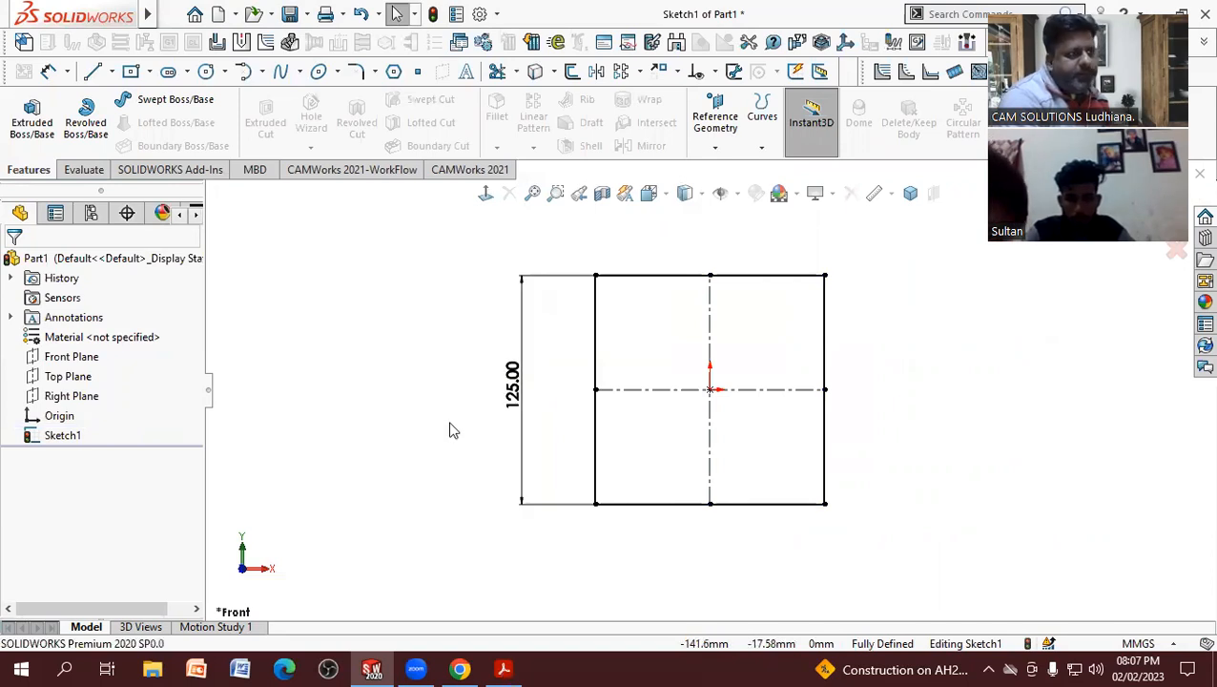
key(f)
scroll(826, 382, down, 2)
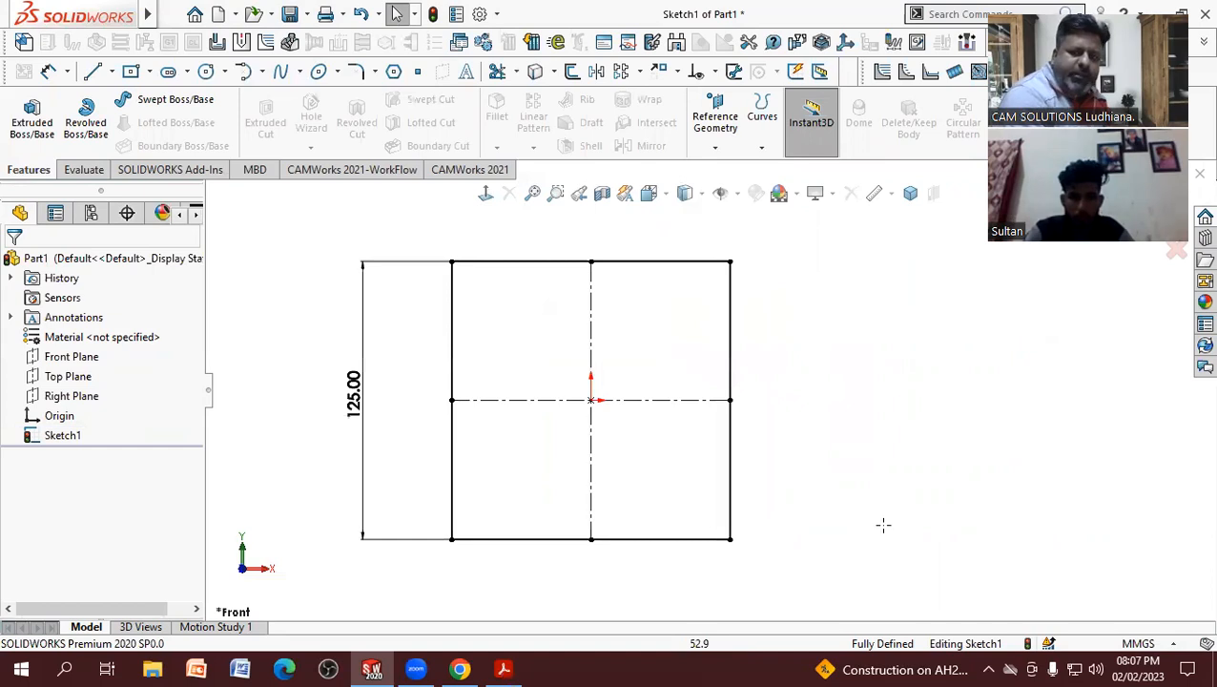
Step: Extrude the square sketch as a blind 10 mm boss with its direction reversed behind the sketch plane
key(alt+Tab)
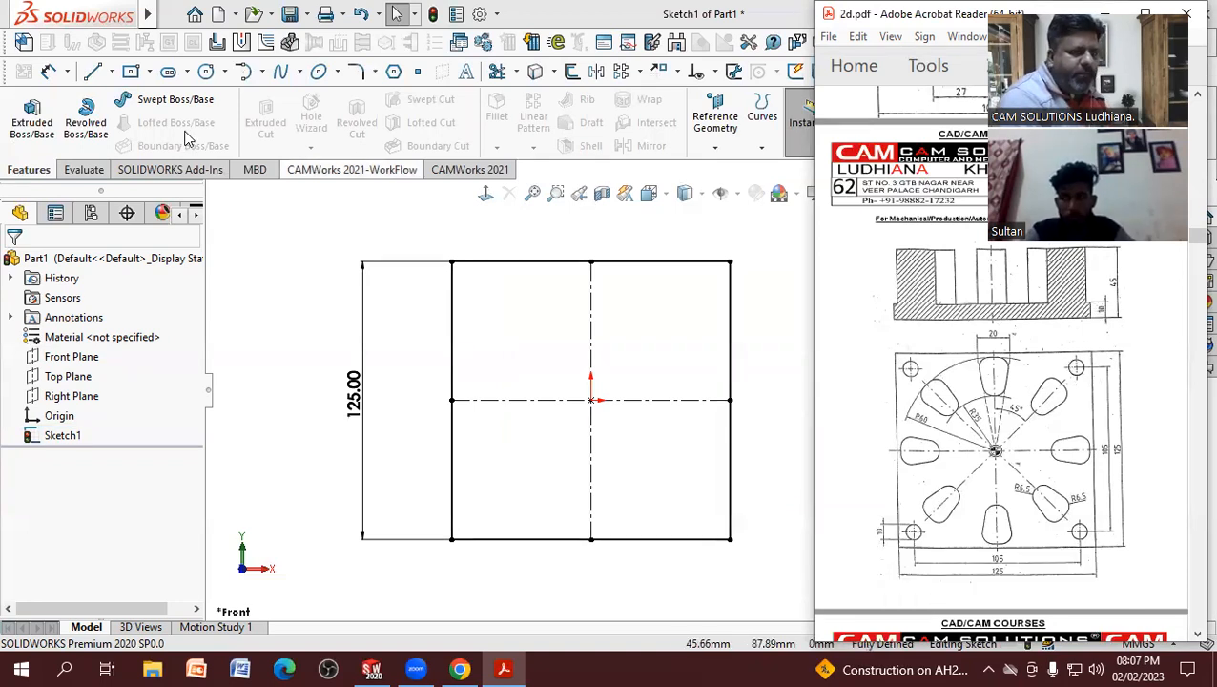
click(42, 122)
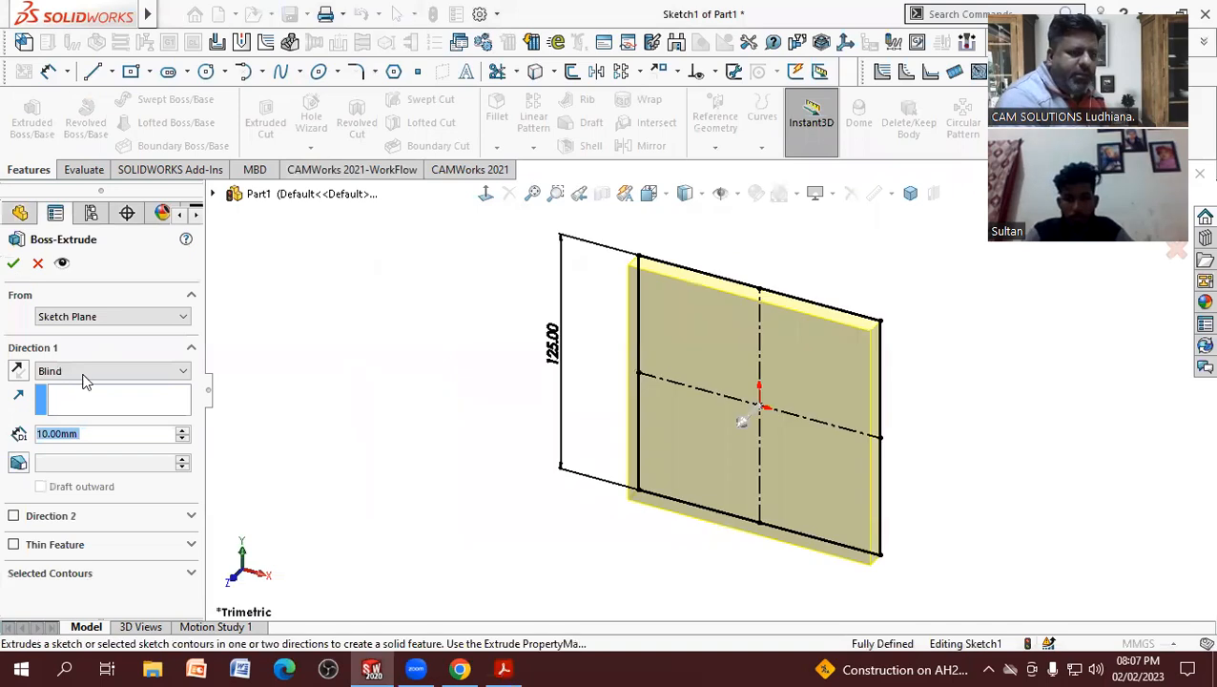
click(18, 372)
click(18, 373)
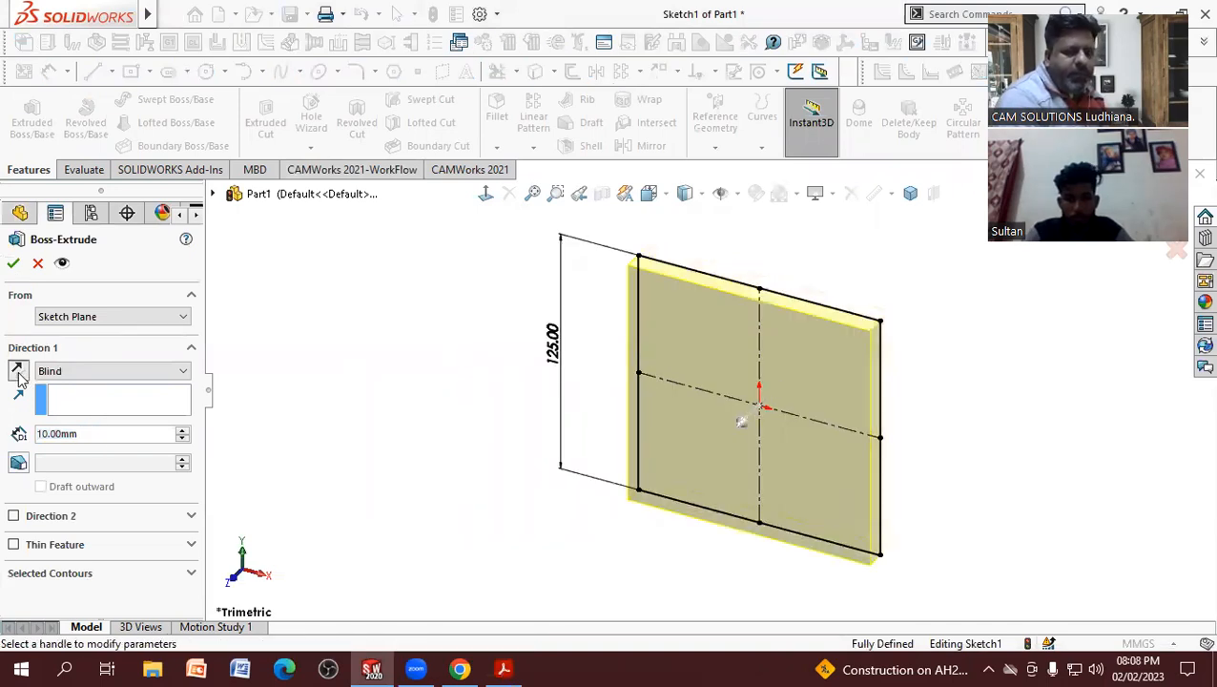
click(18, 373)
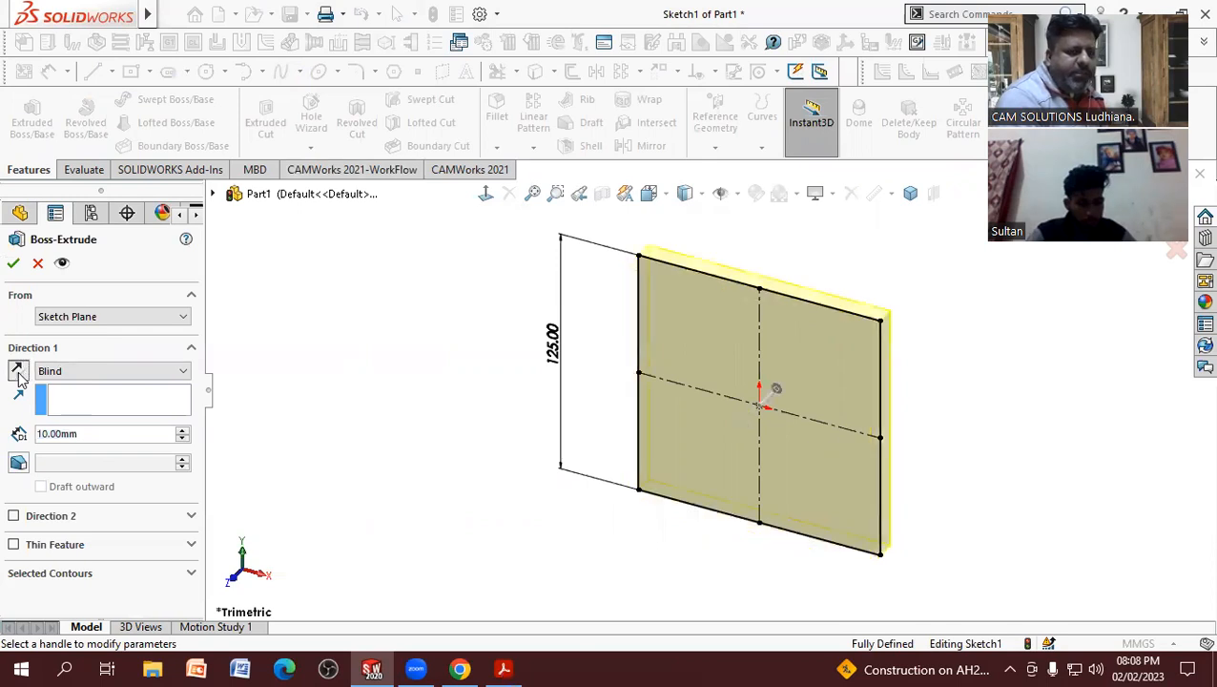
click(18, 374)
click(18, 374)
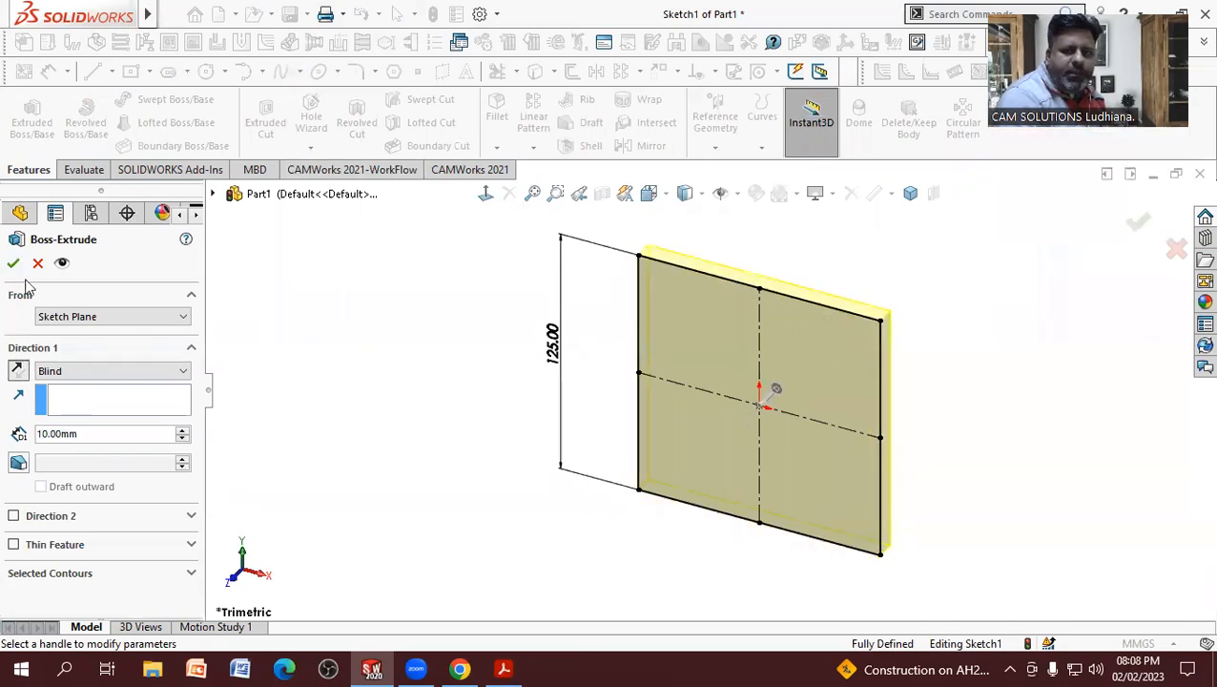
key(Return)
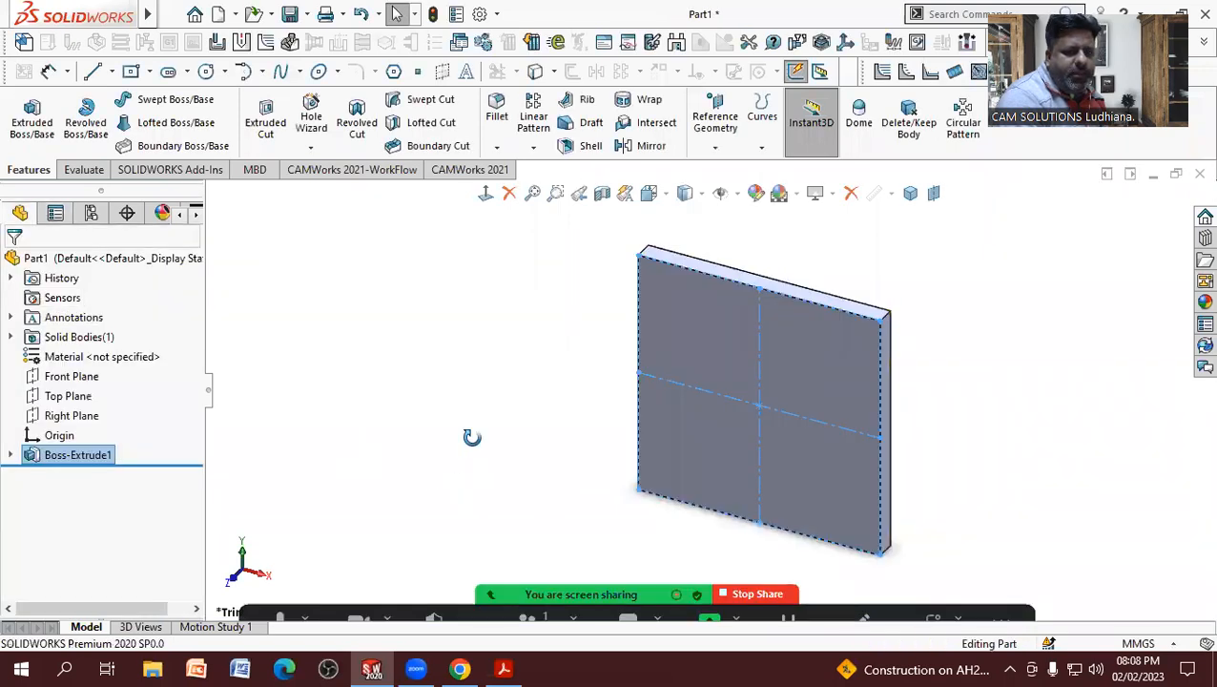
Step: Examine the extruded plate and check the reference PDF drawing for the corner hole and slot dimensions
middle_drag(667, 402, 613, 509)
key(ctrl+7)
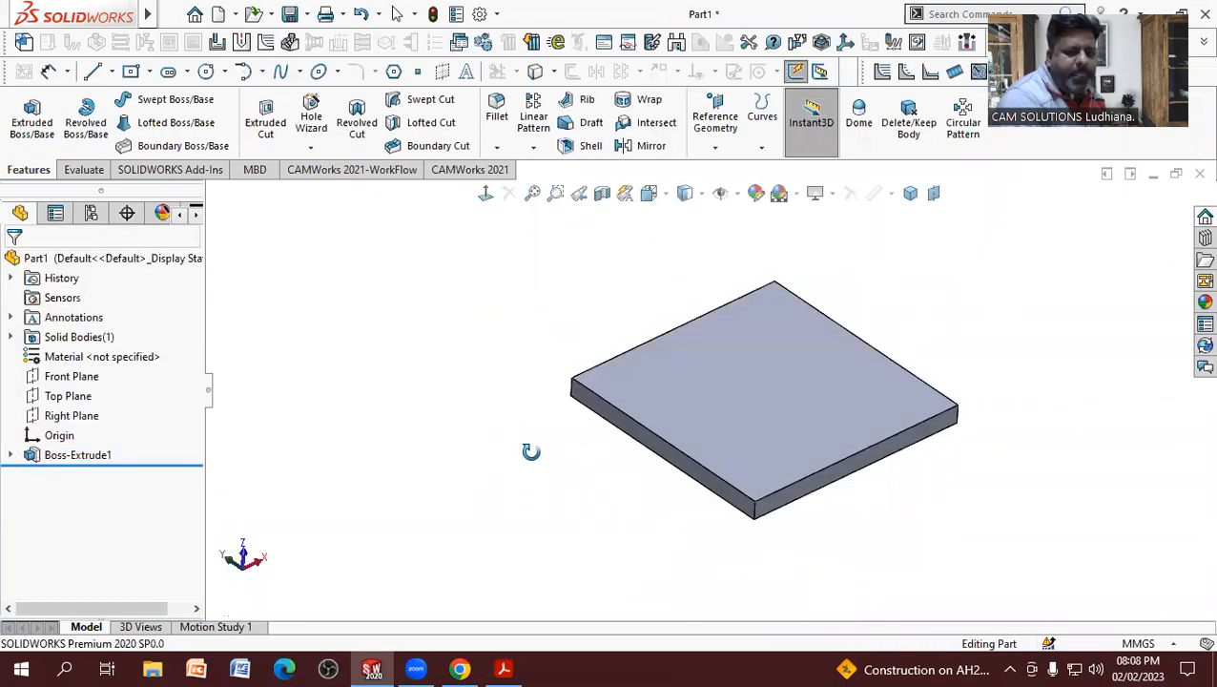
scroll(873, 398, down, 2)
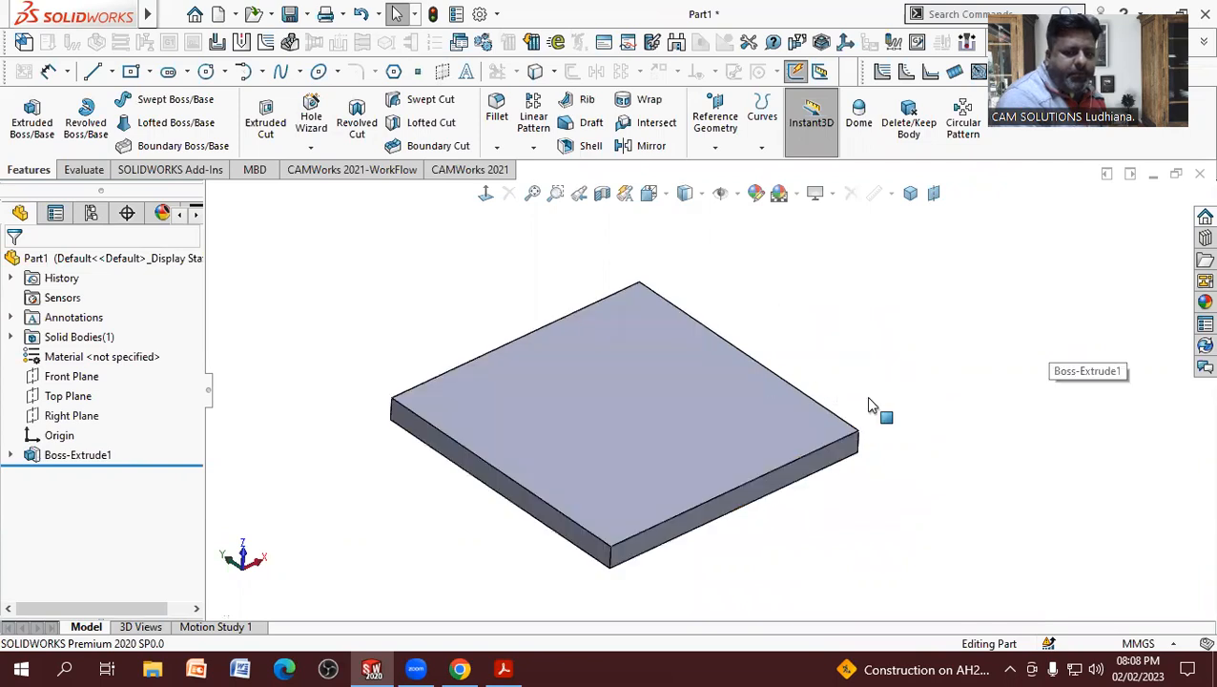
middle_drag(871, 382, 839, 411)
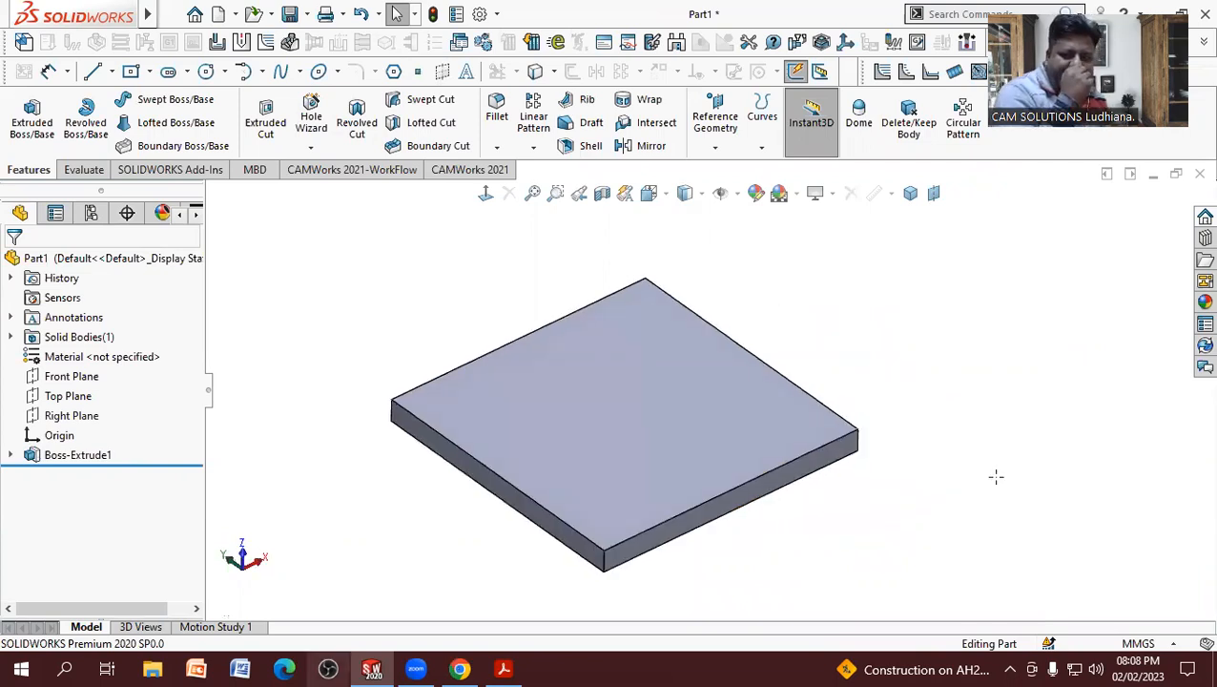
key(alt+Tab)
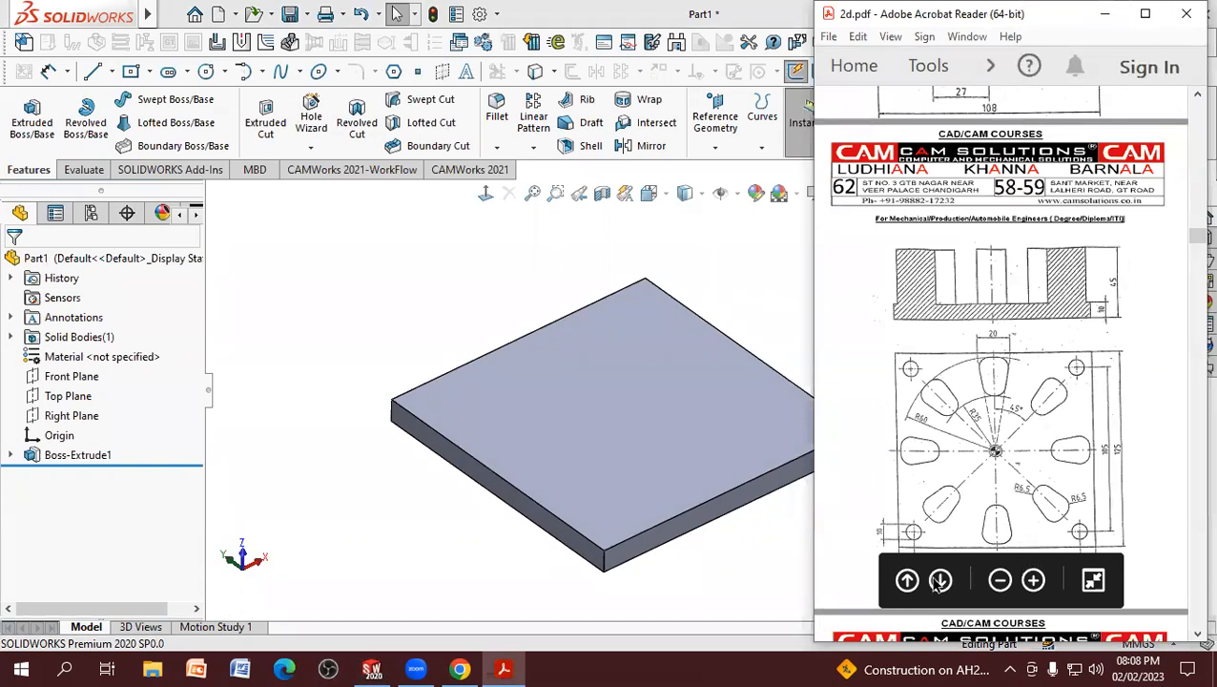
scroll(949, 492, down, 2)
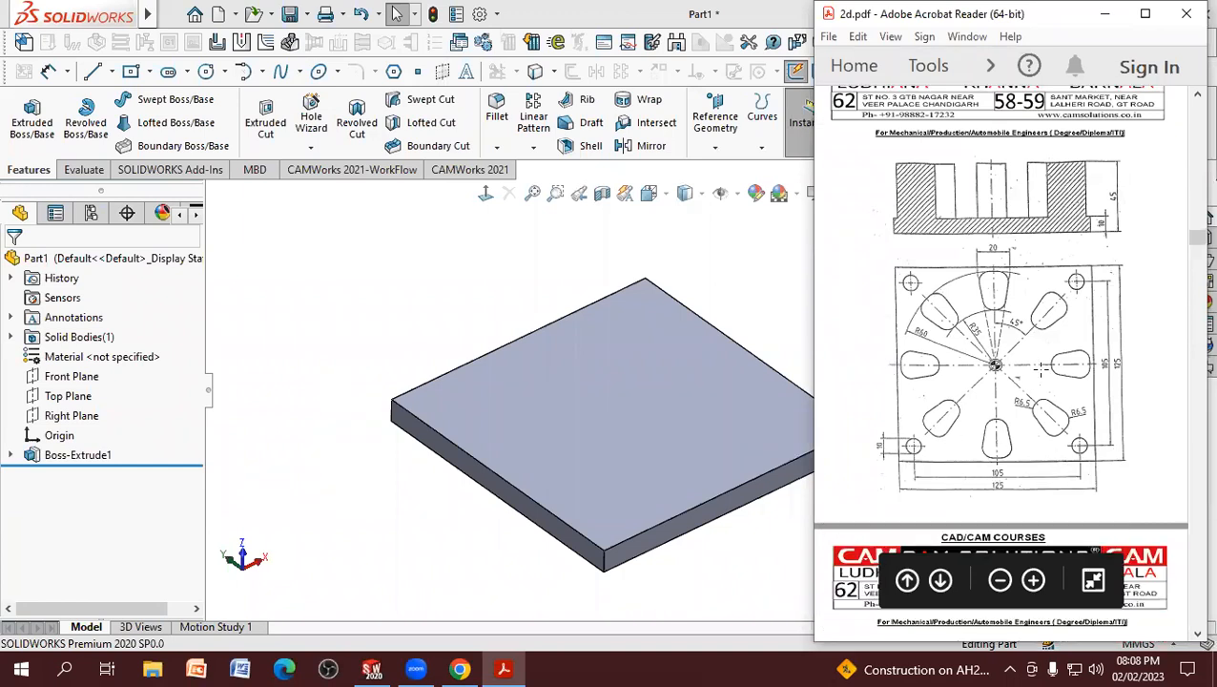
click(539, 262)
mouse_move(546, 264)
middle_down()
mouse_move(506, 259)
mouse_move(534, 254)
middle_up()
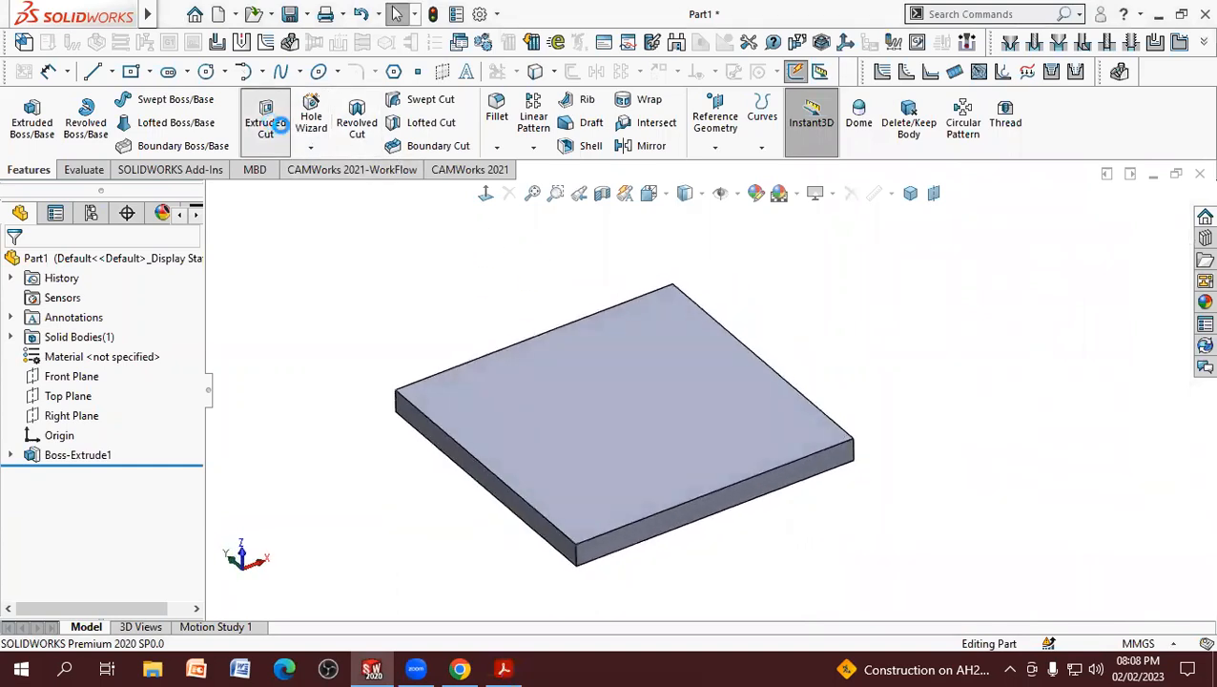
Step: Start an Extruded Cut sketch on the plate's large upper face and view it face-on
click(265, 119)
click(653, 386)
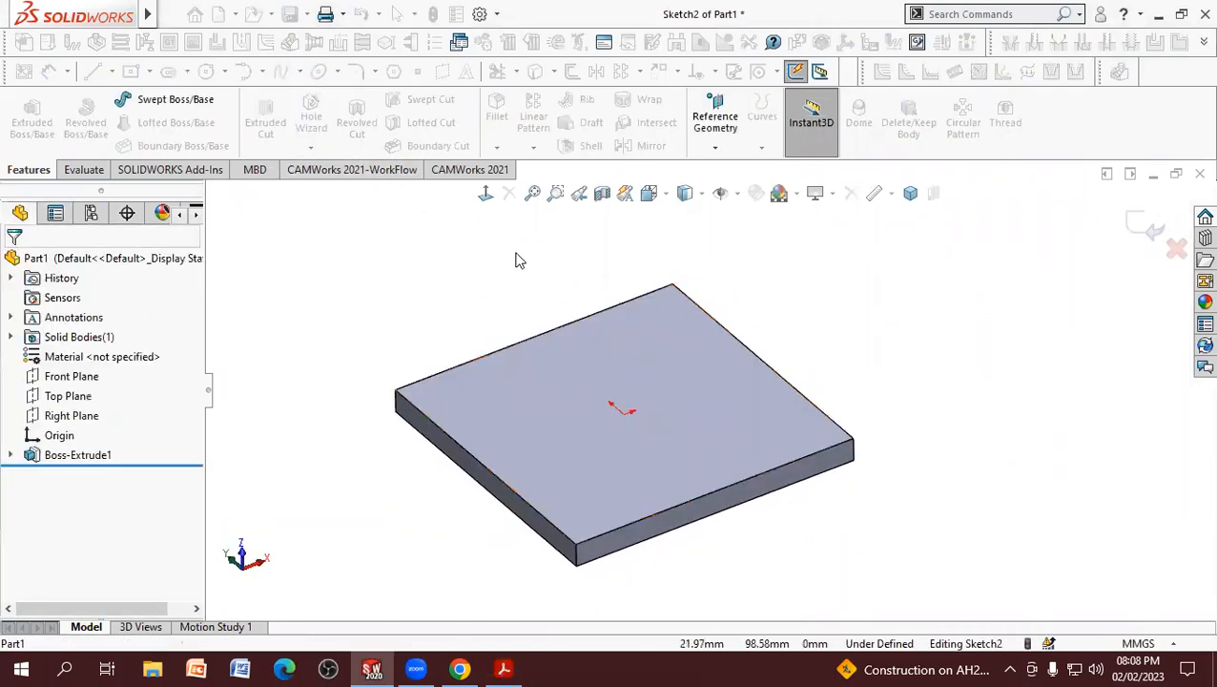
click(486, 194)
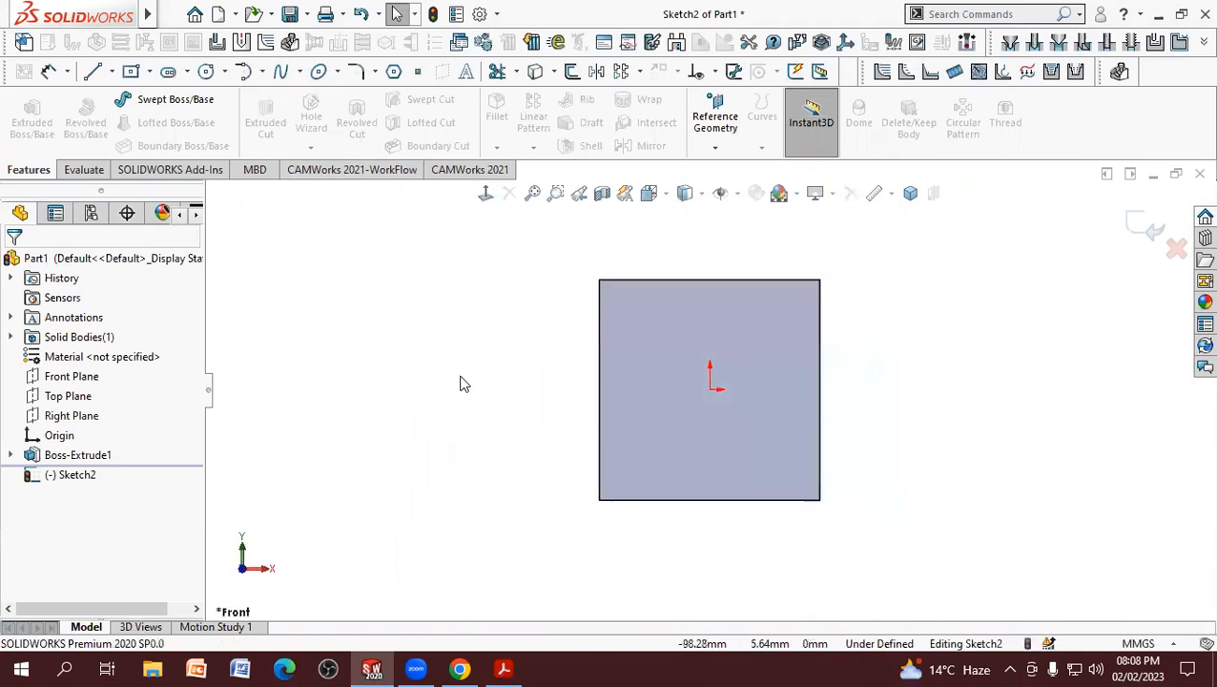
scroll(1065, 377, down, 2)
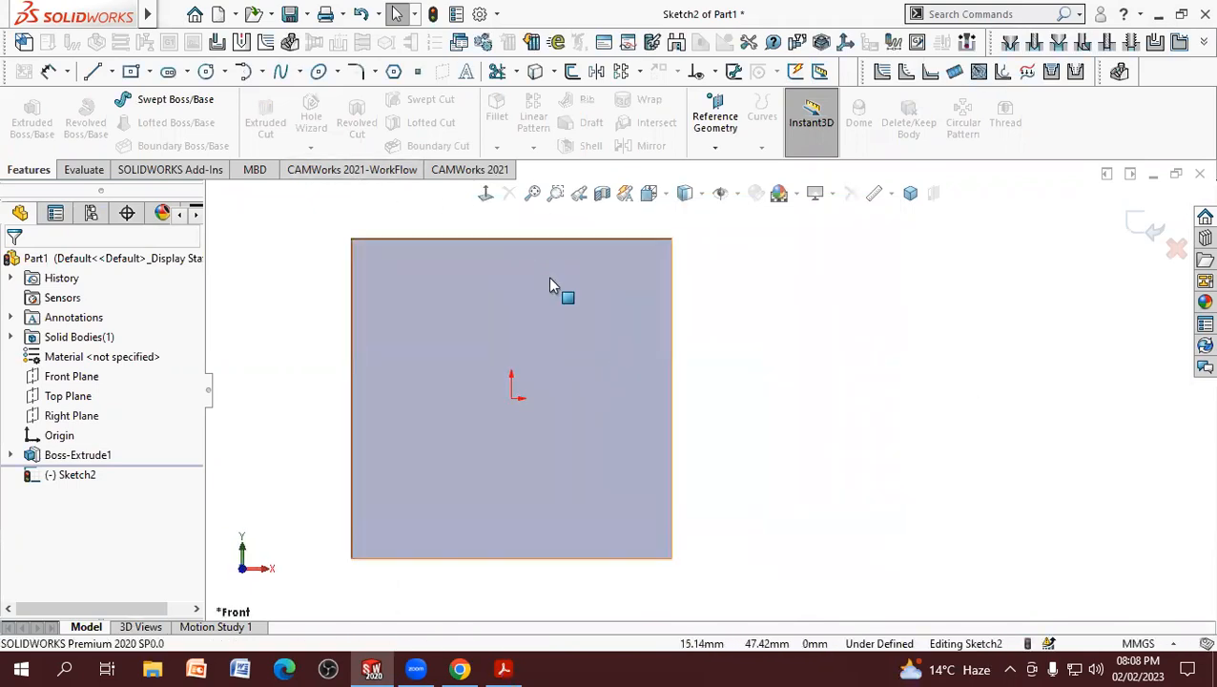
Step: Sketch a circle about 16 mm in diameter near the plate's lower right corner
click(206, 71)
click(615, 507)
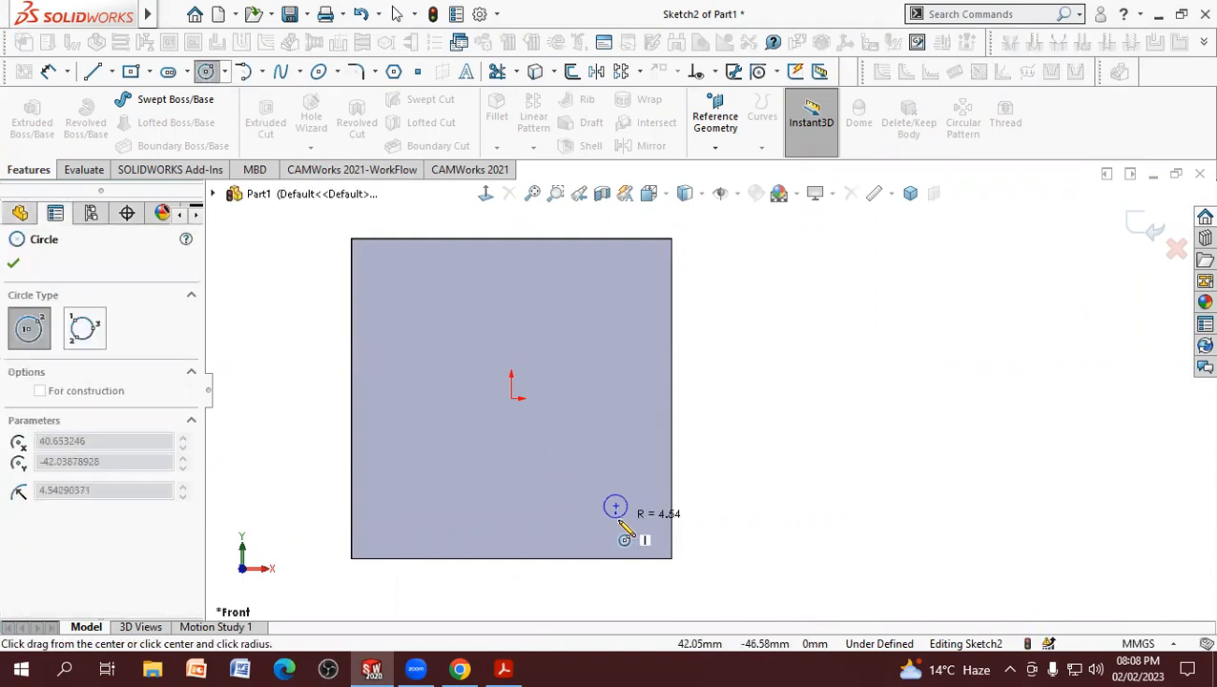
click(620, 515)
right_click(615, 467)
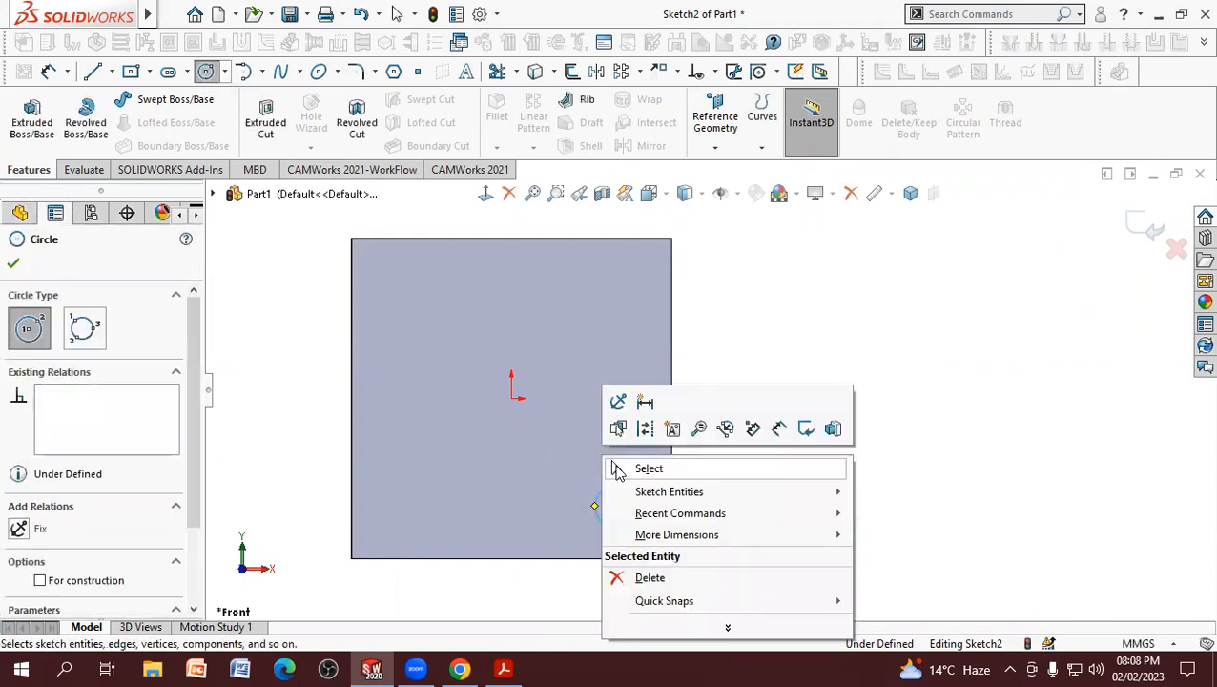
click(648, 469)
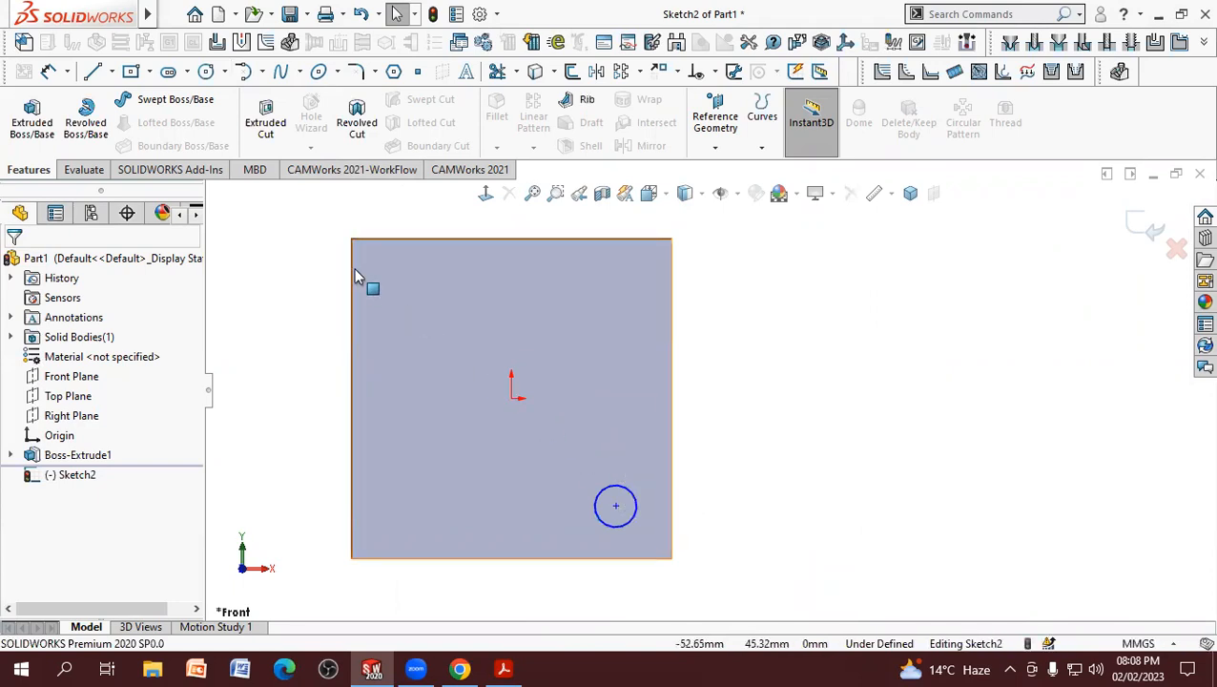
Step: Dimension the corner circle's diameter at 10 mm
click(47, 72)
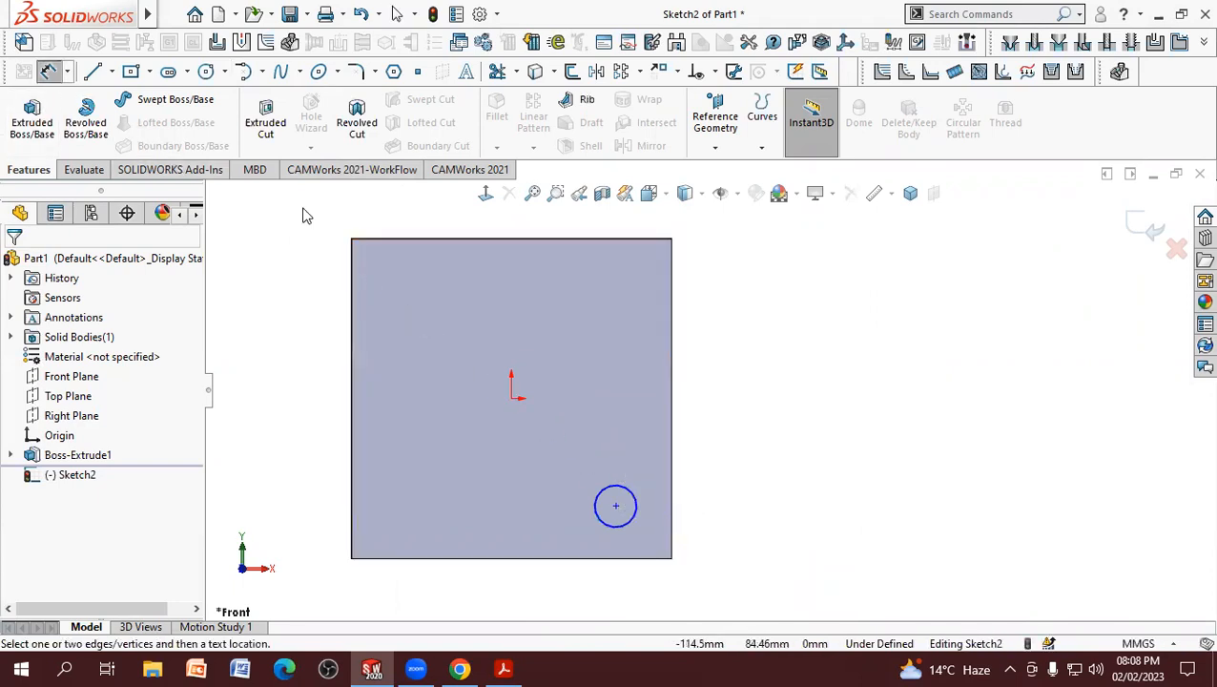
click(633, 520)
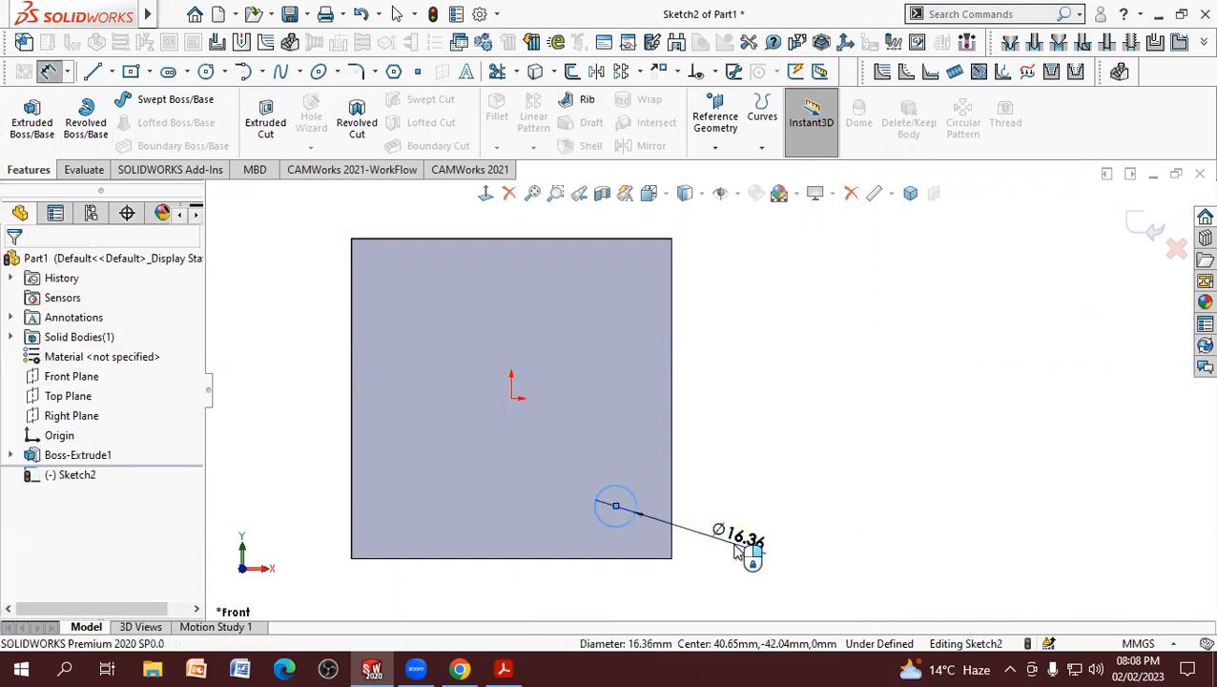
click(740, 544)
text(10)
key(Return)
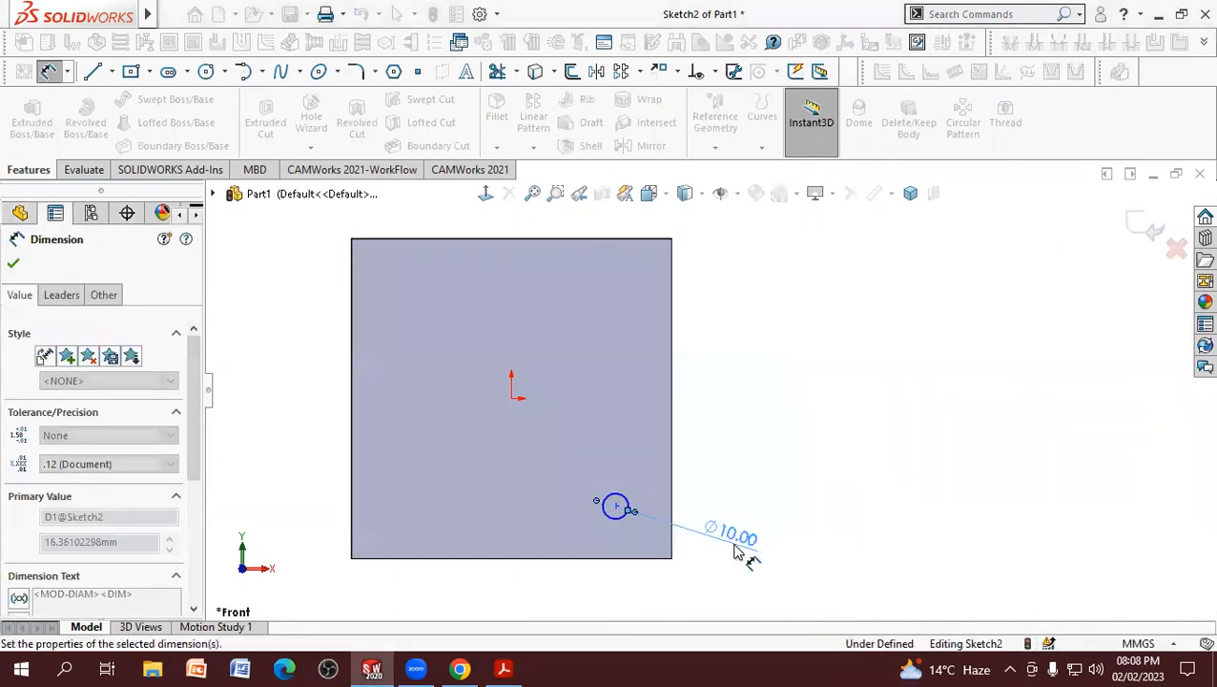
click(758, 463)
right_click(758, 463)
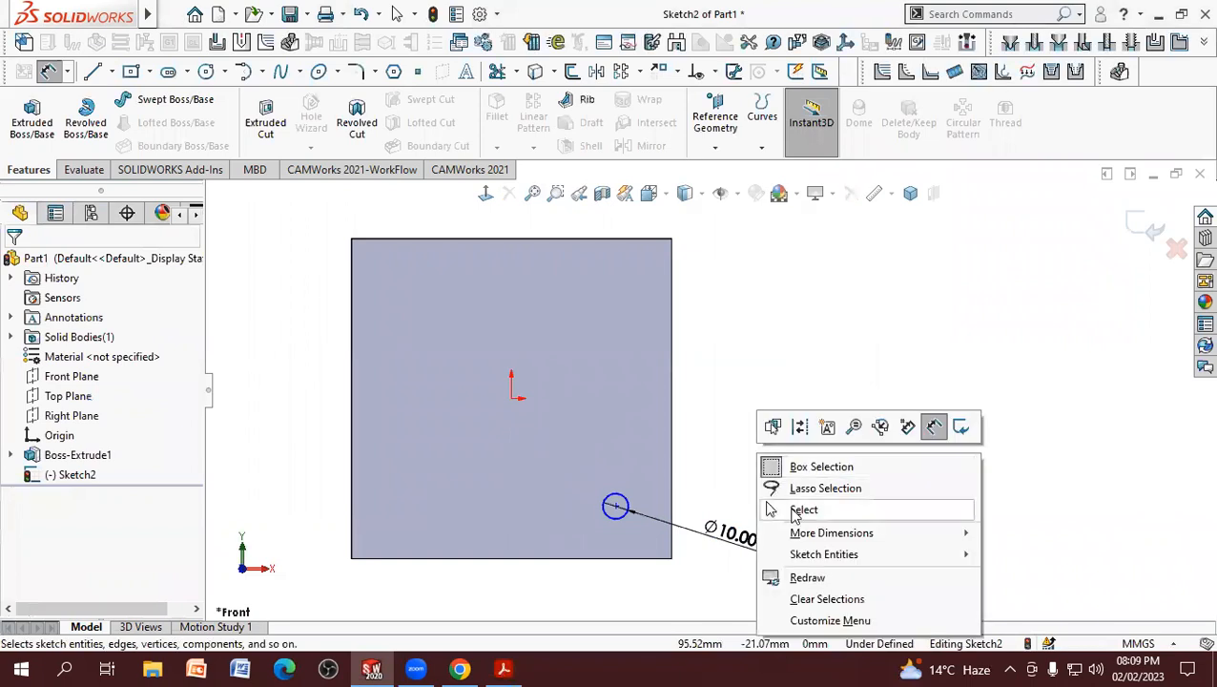
Step: Draw a vertical centerline through the plate's center, from the upper edge's midpoint to the lower edge's midpoint
click(769, 511)
click(111, 72)
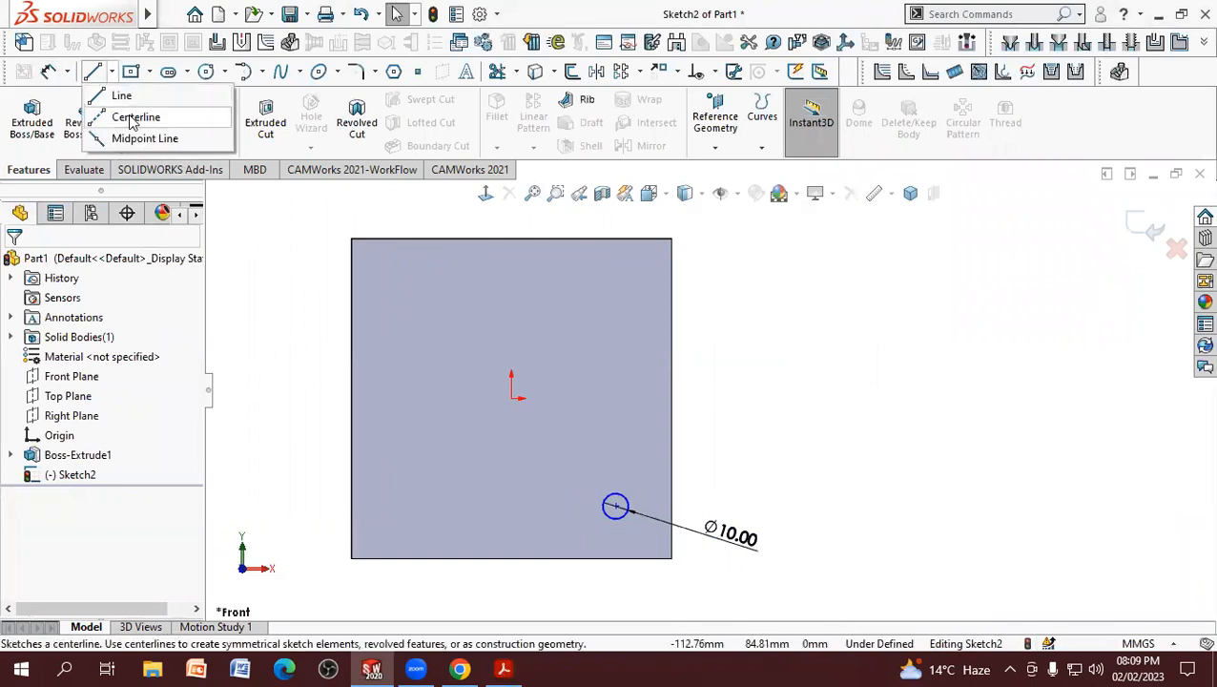
click(132, 118)
click(511, 238)
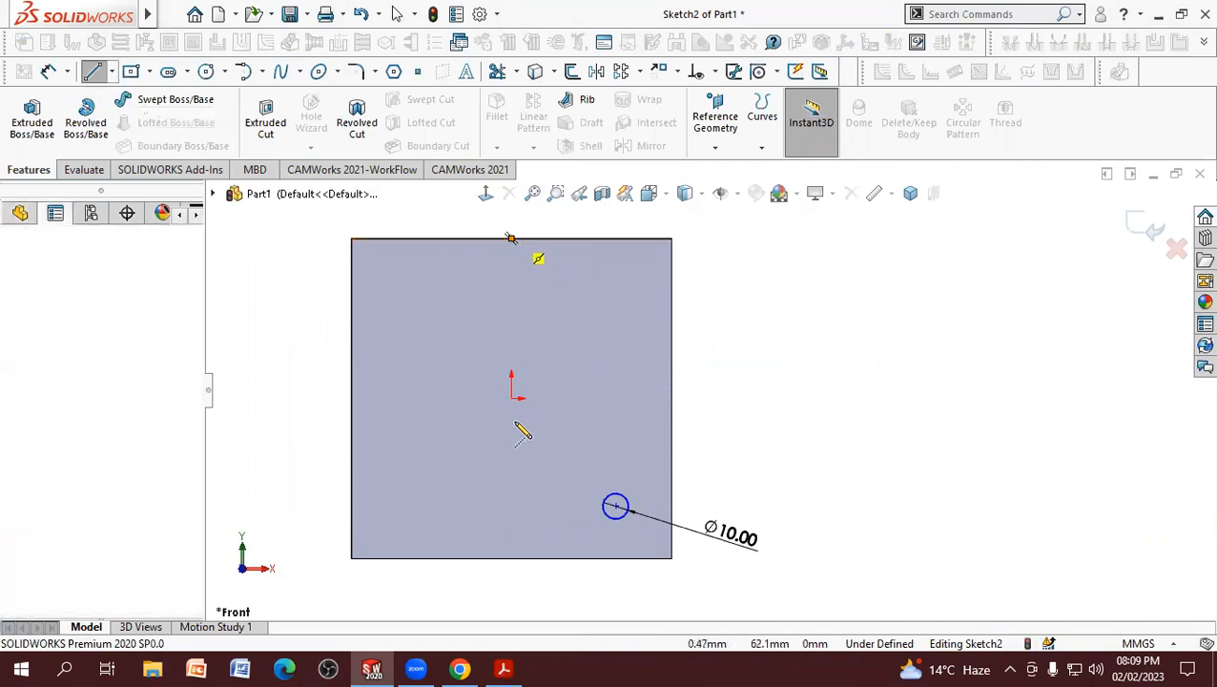
click(512, 558)
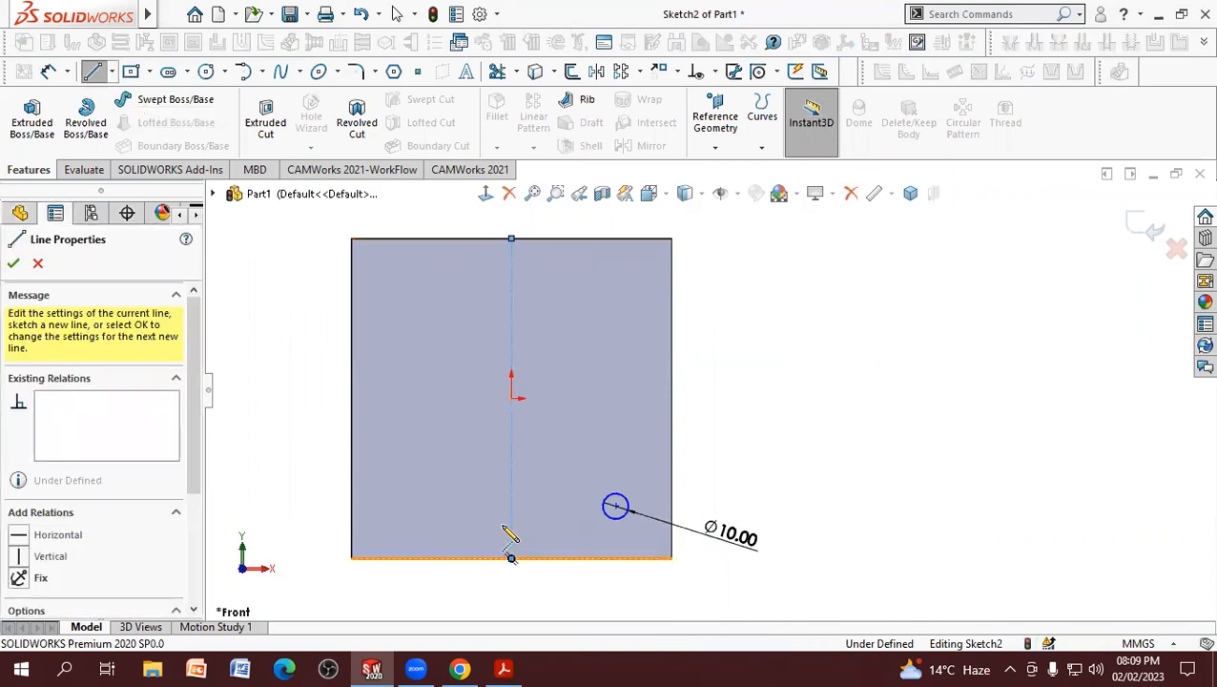
key(Escape)
key(Escape)
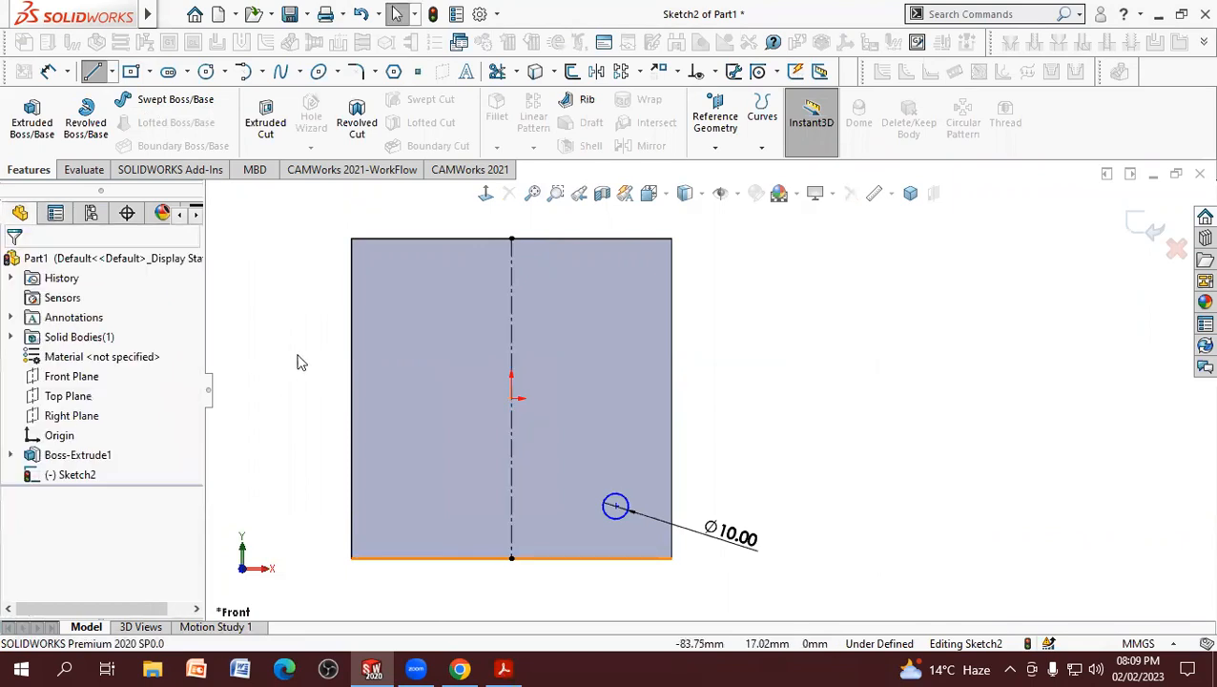
Step: Draw a horizontal centerline through the plate's center, joining the midpoints of its two side edges
click(111, 72)
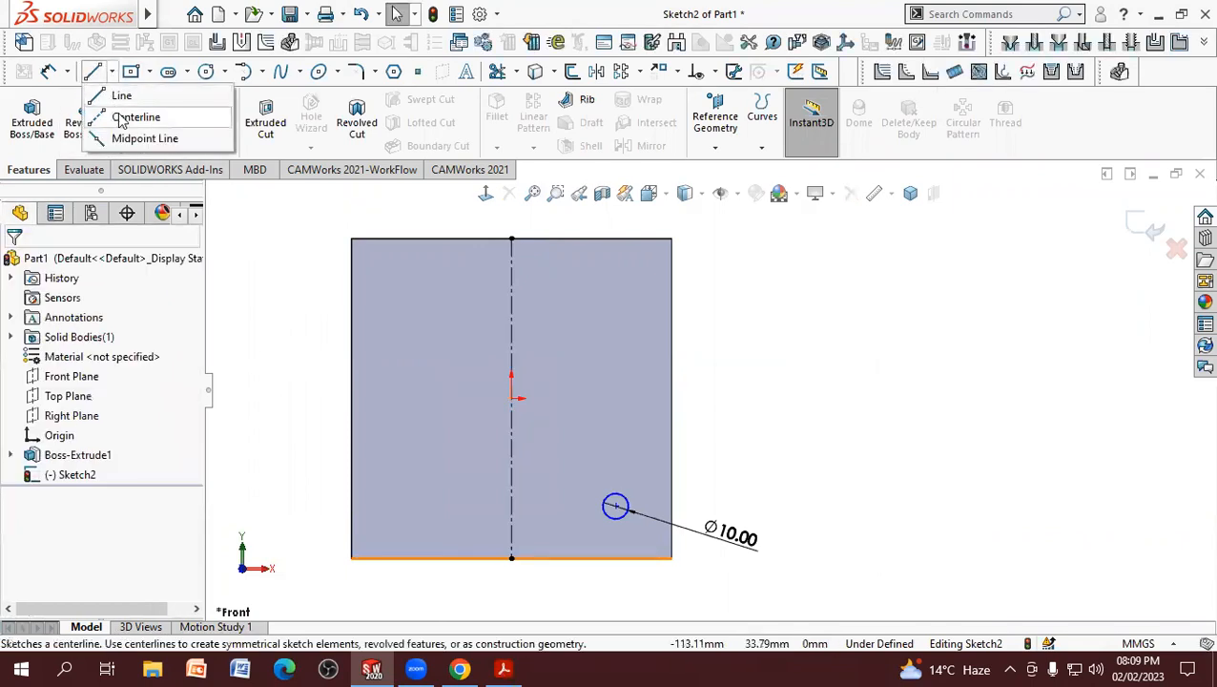
click(131, 115)
drag(351, 398, 672, 399)
right_click(677, 409)
click(710, 411)
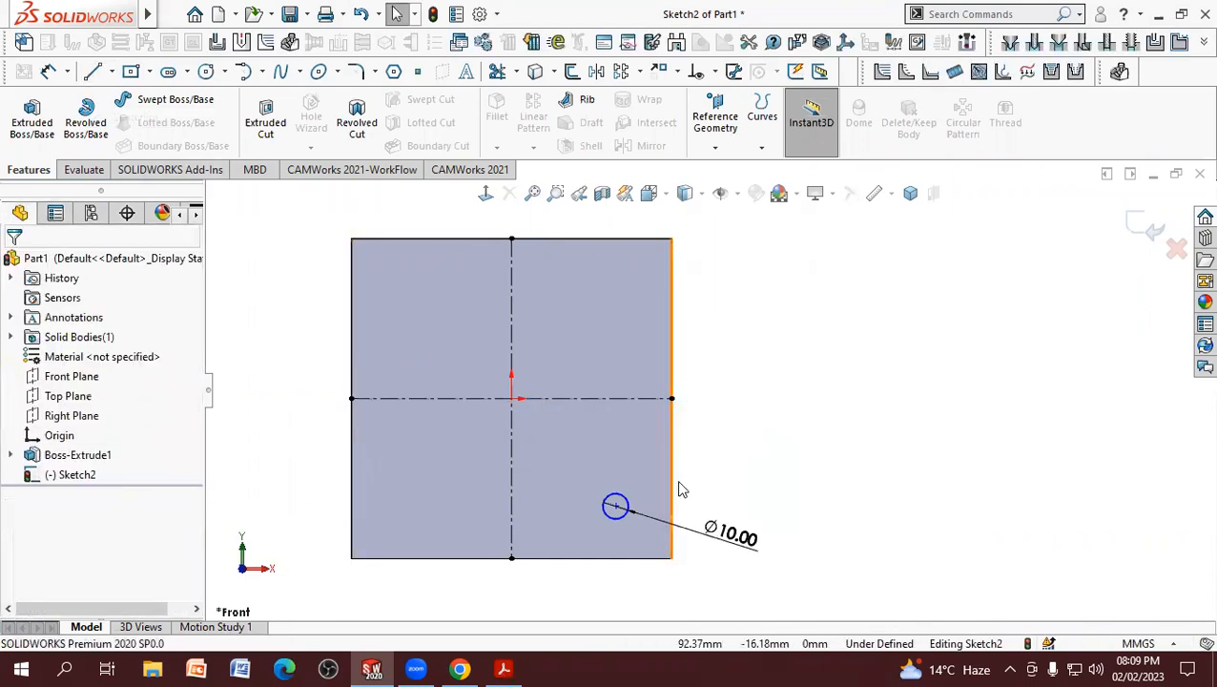
Step: Check the hole spacing in the PDF drawing and dimension the circle's center about the horizontal centerline as a doubled distance of 105 mm
click(520, 668)
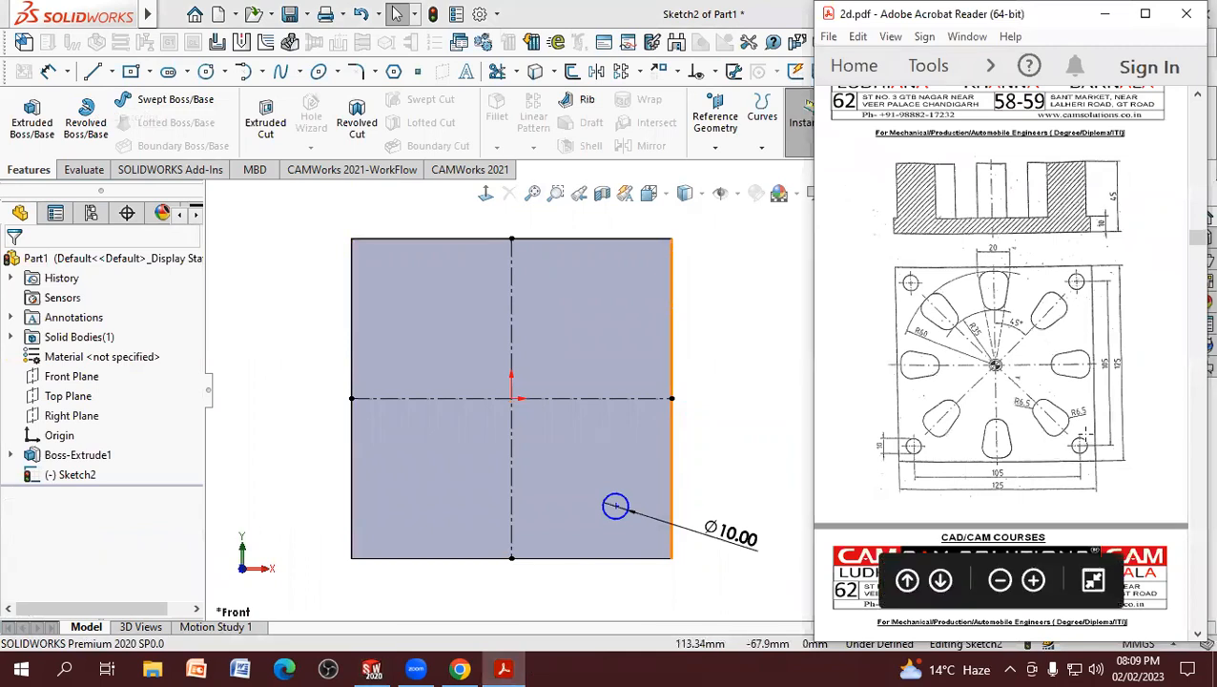
click(302, 274)
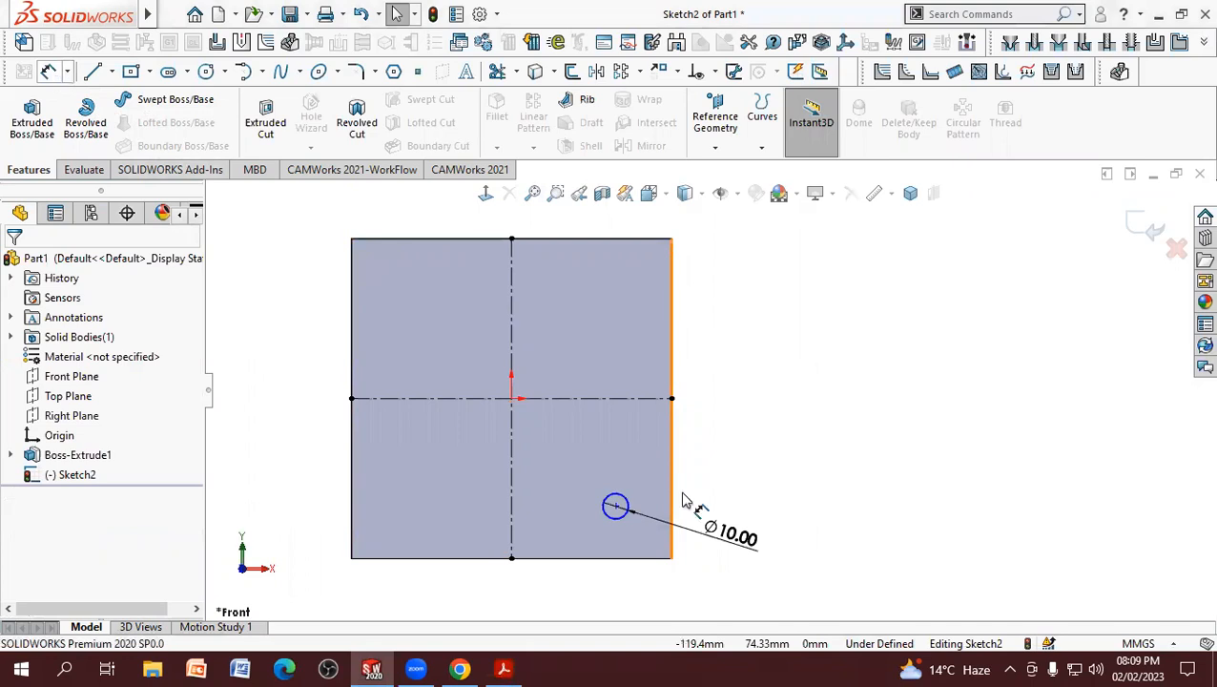
click(615, 506)
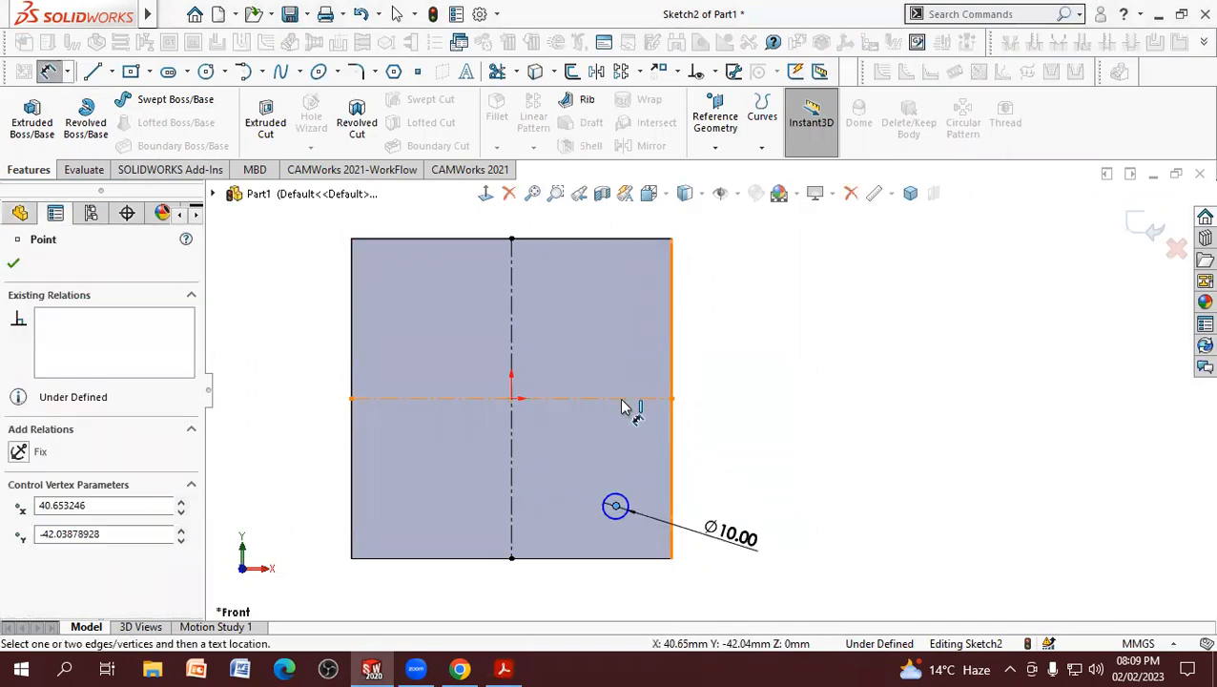
click(622, 406)
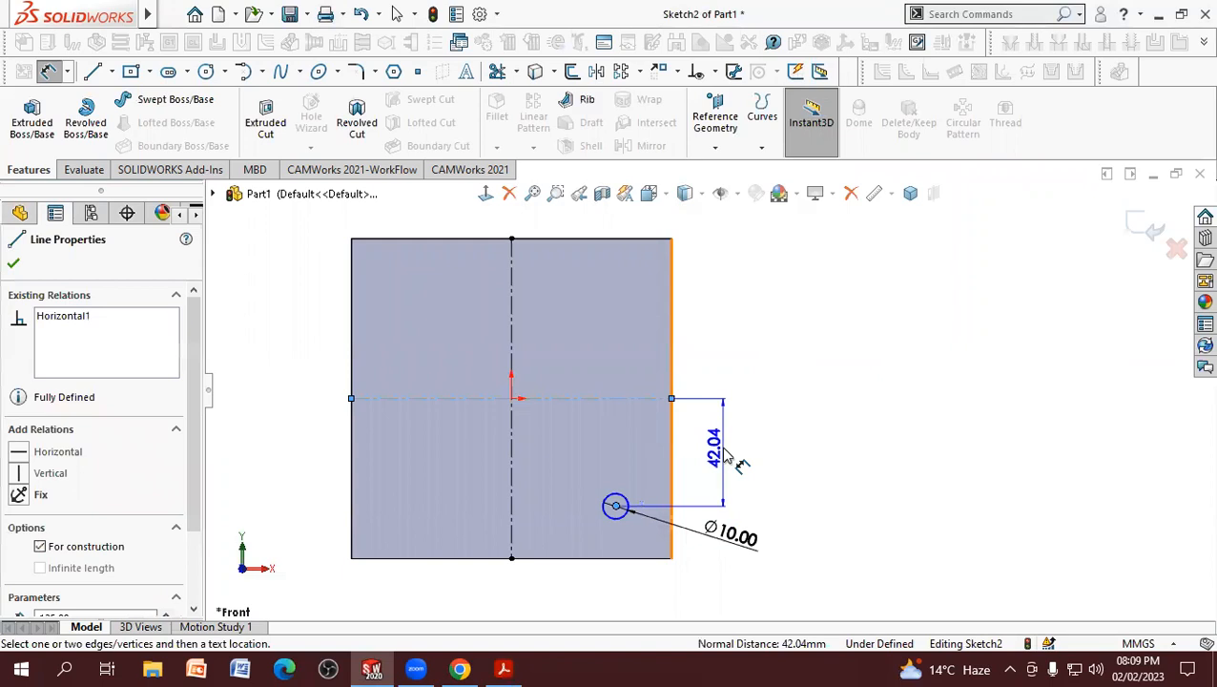
click(749, 382)
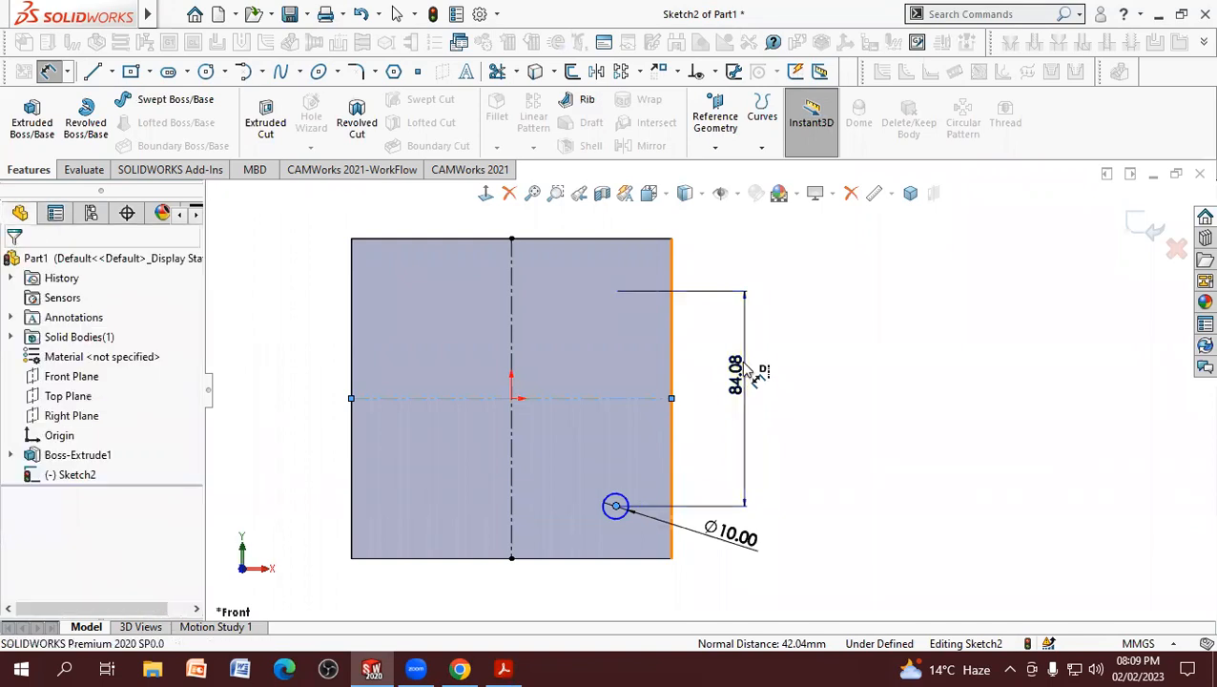
double_click(739, 374)
text(105)
key(Return)
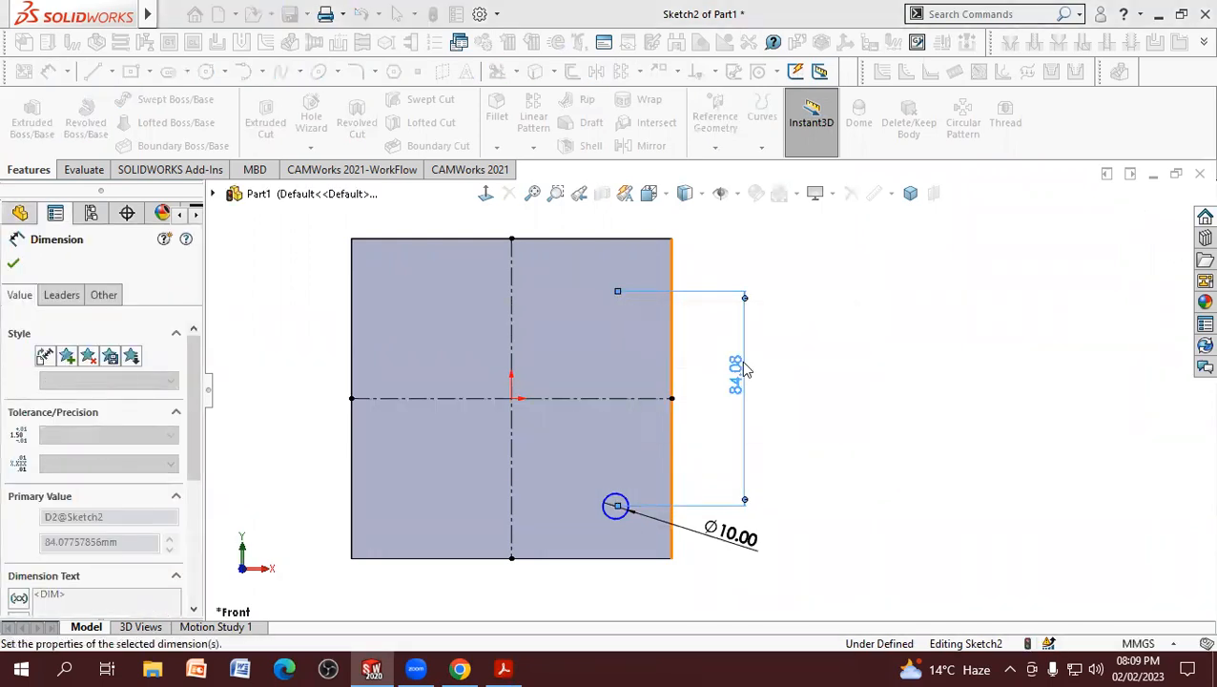
key(Escape)
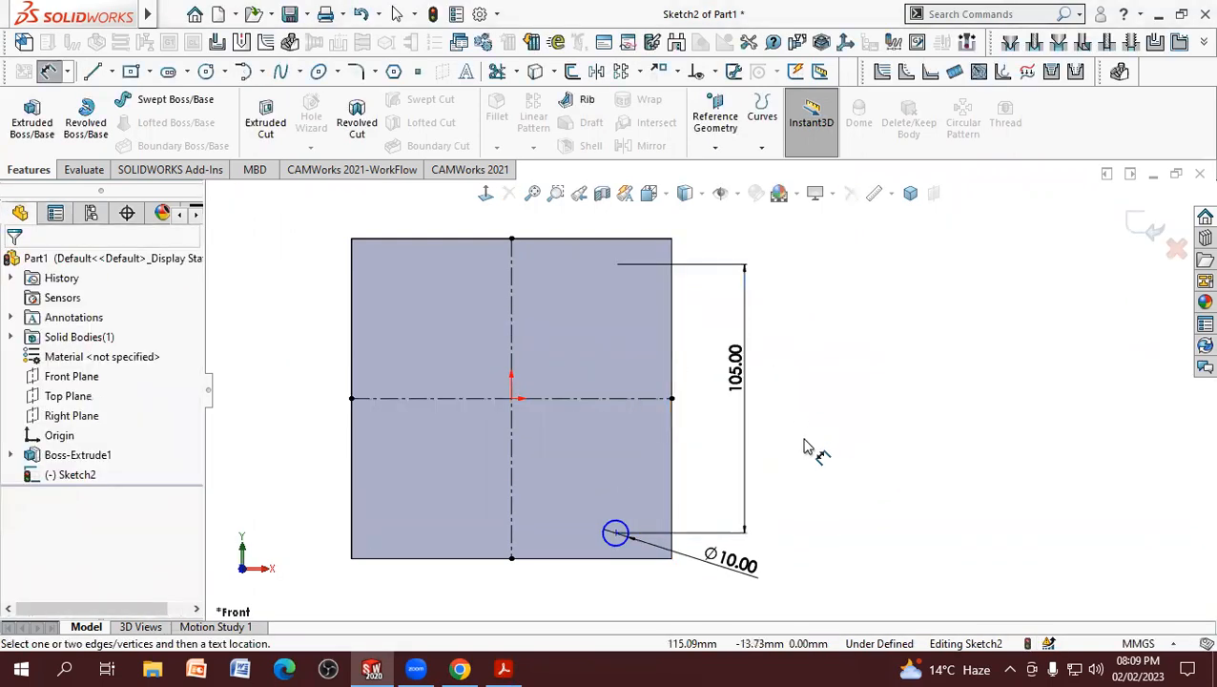
Step: Try to dimension the circle's center from the vertical centerline, and undo it along with the 105 mm vertical value
click(515, 497)
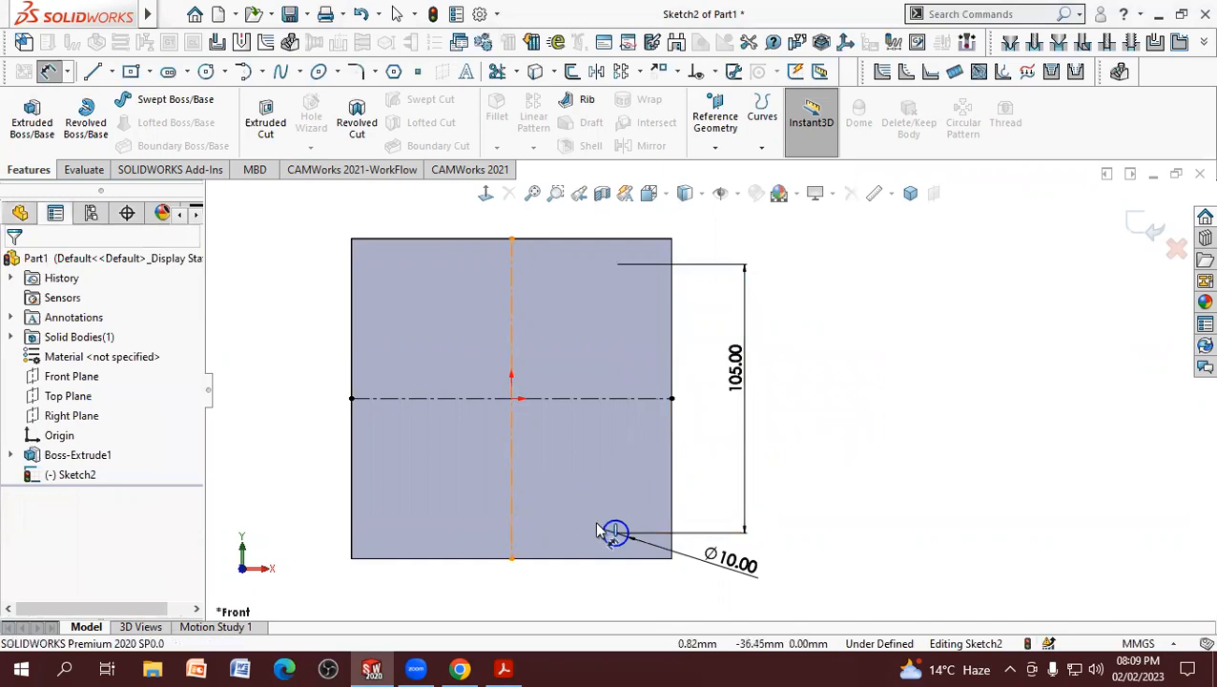
click(615, 533)
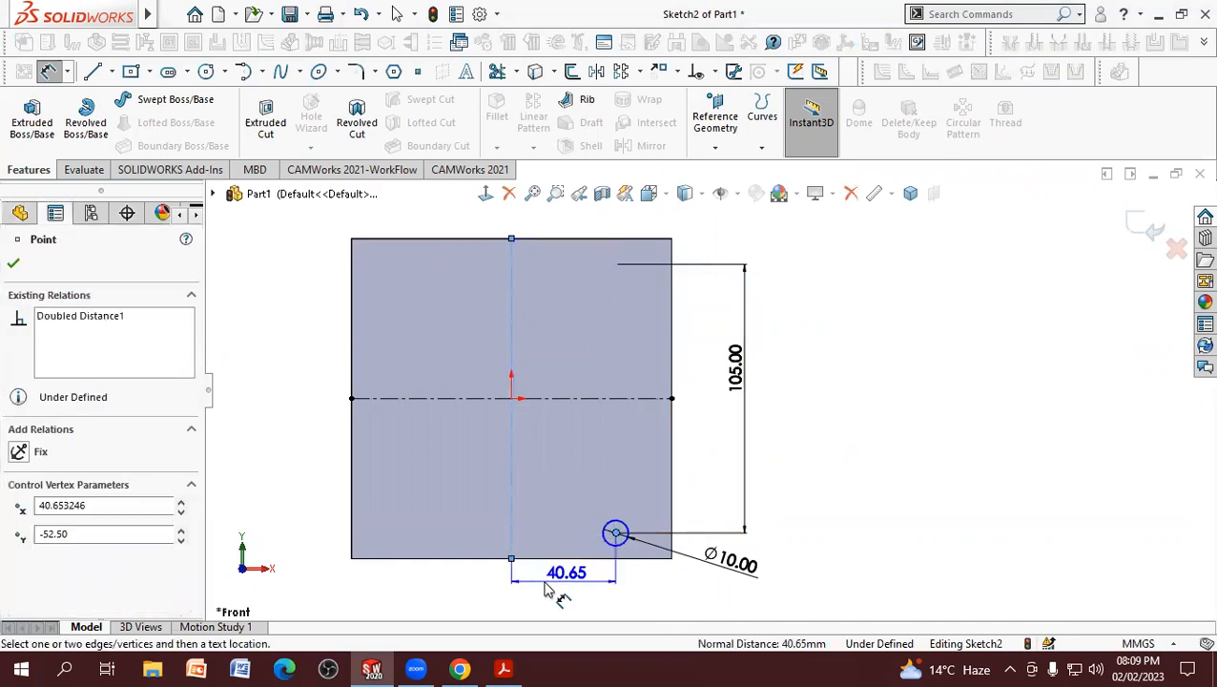
click(516, 603)
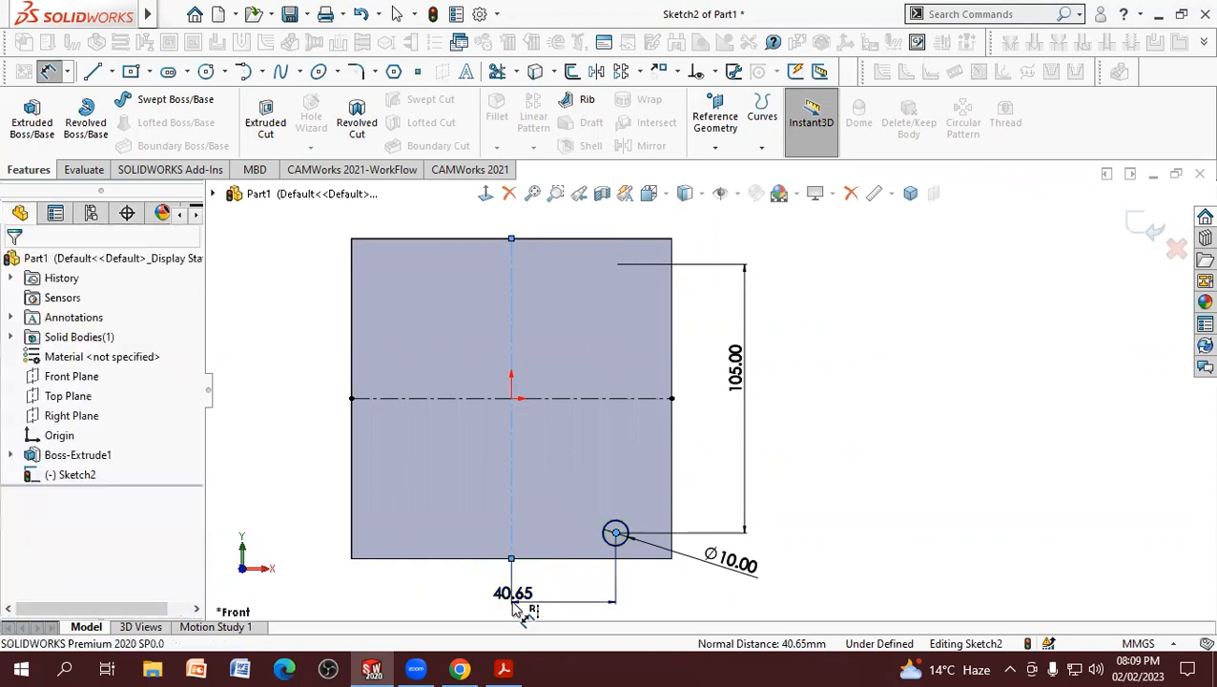
click(449, 580)
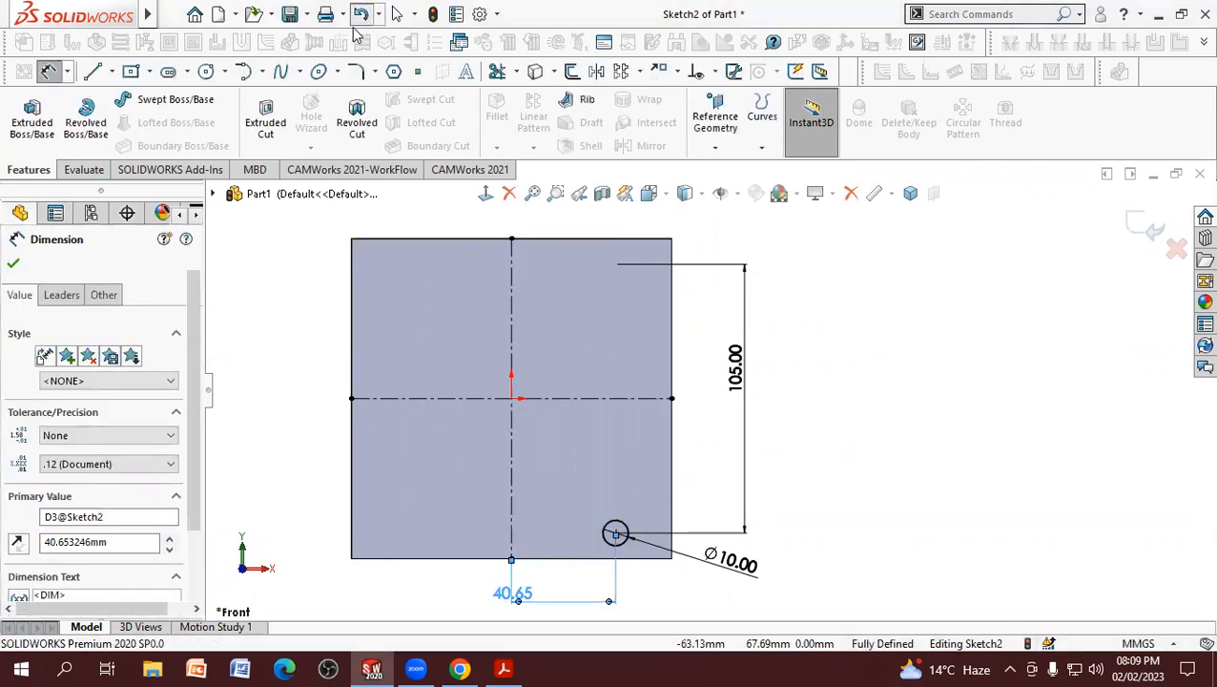
click(396, 13)
click(361, 13)
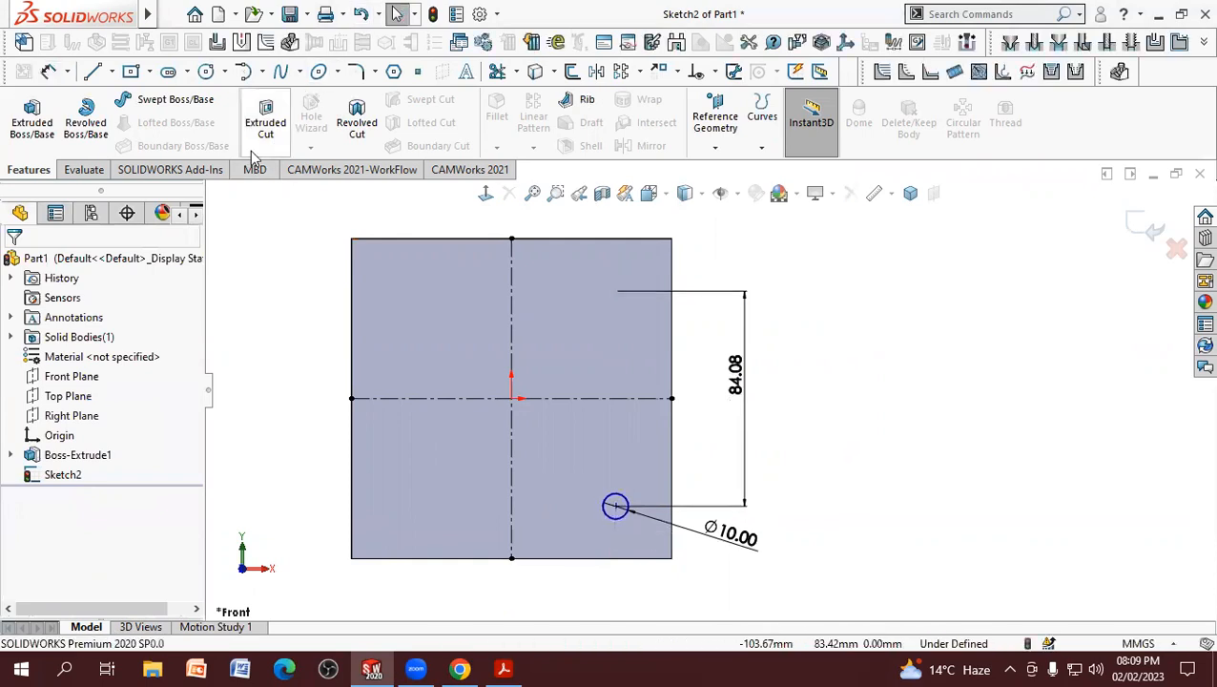
Step: Dimension the circle's center about the vertical centerline as a doubled horizontal distance of 105 mm
click(49, 71)
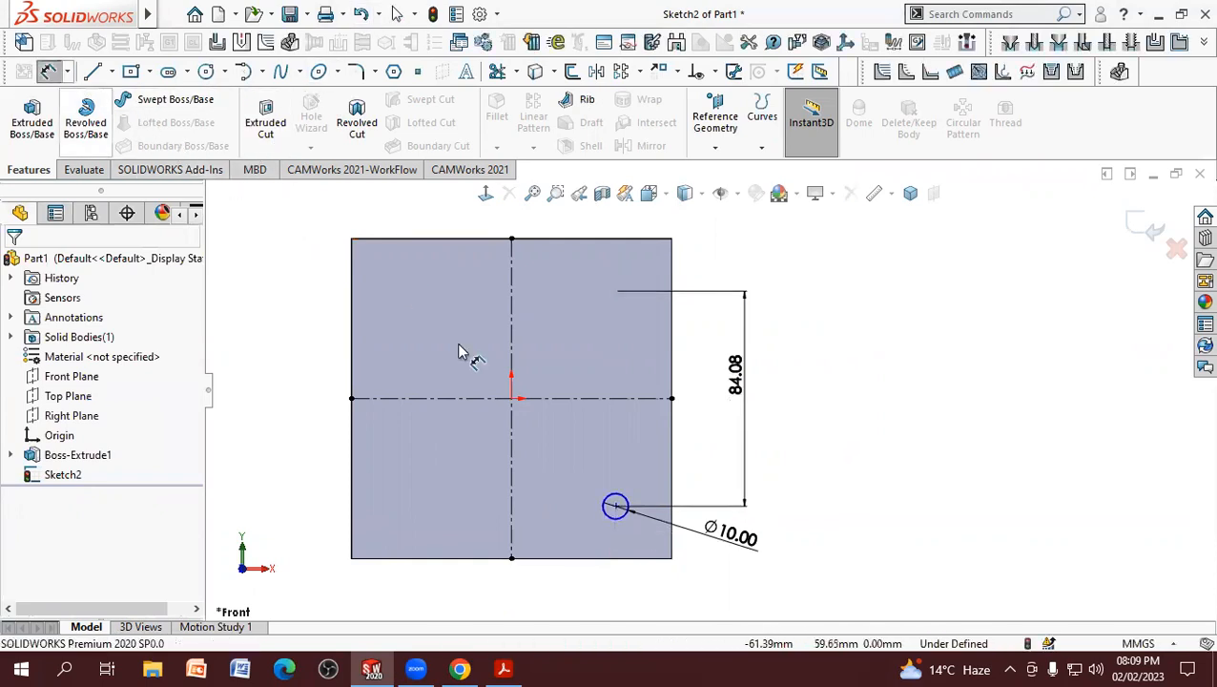
click(616, 507)
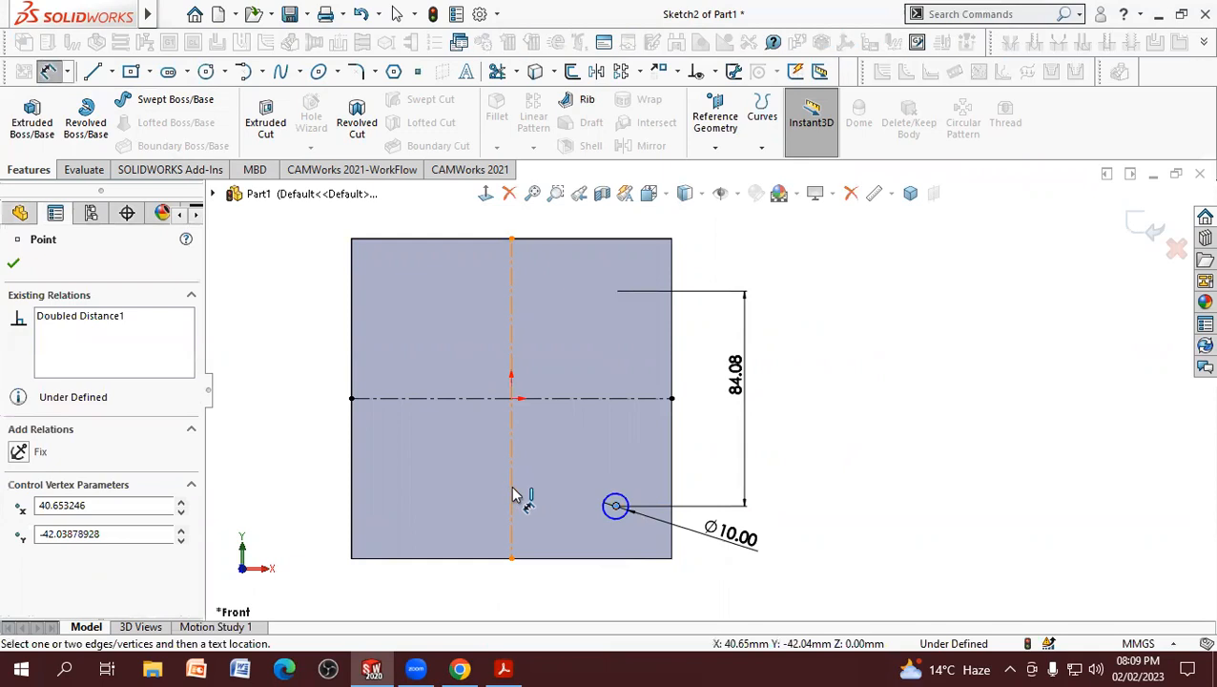
click(514, 551)
click(502, 599)
text(100)
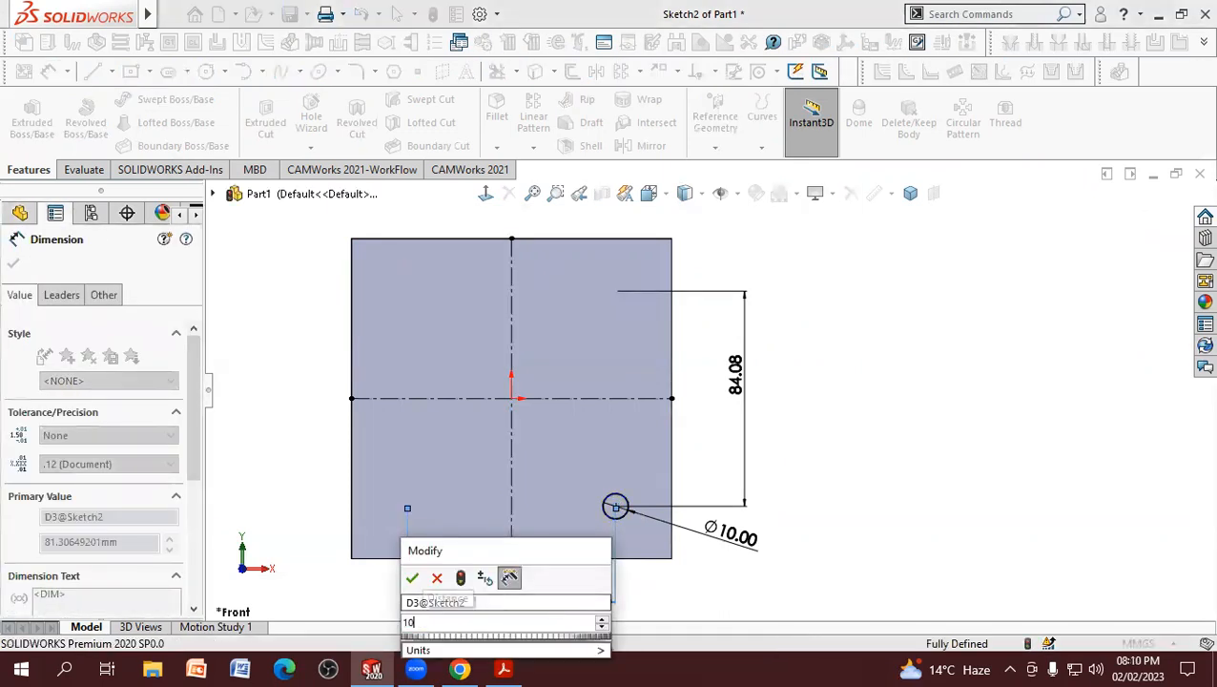
key(Return)
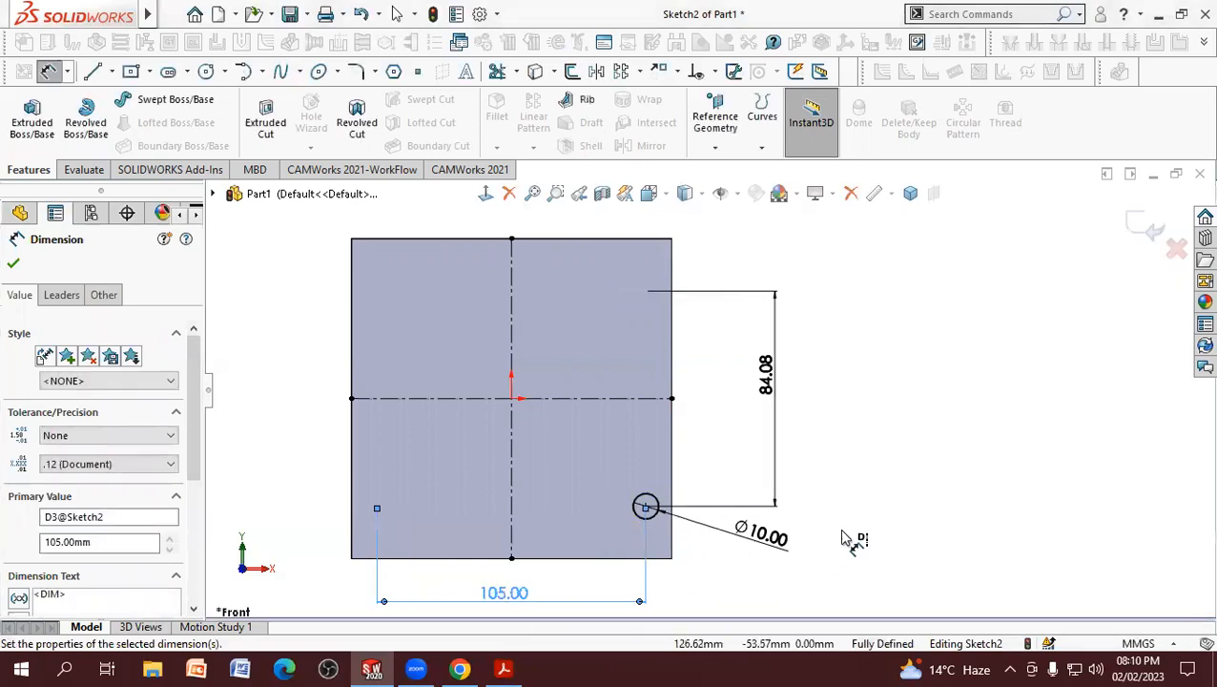
click(838, 534)
right_click(871, 427)
click(904, 482)
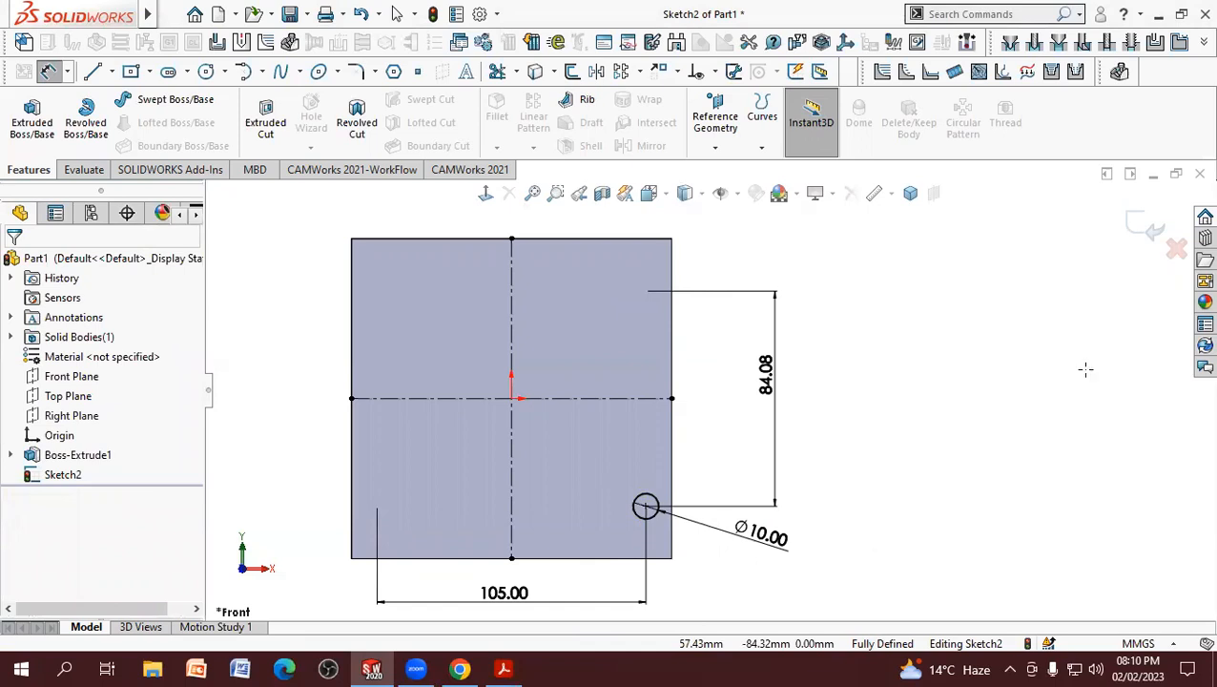
Step: Check the hole spacing in the PDF drawing again and set the circle's vertical doubled-distance dimension to 105 mm
key(alt+Tab)
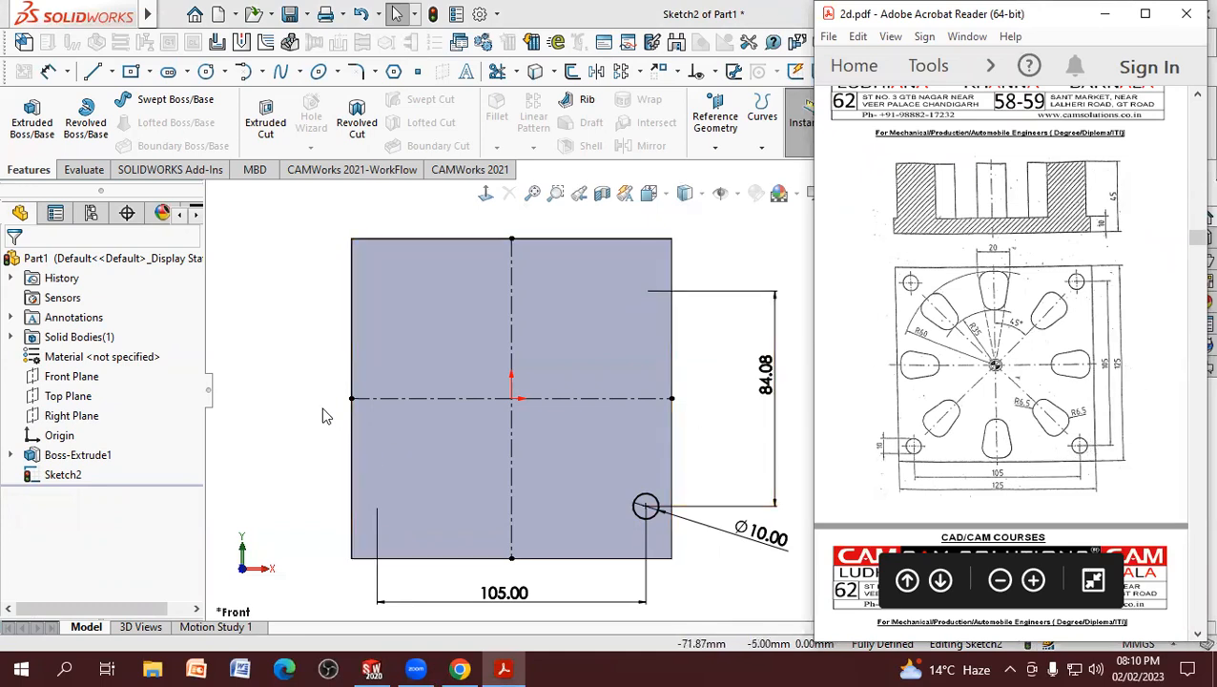
click(724, 557)
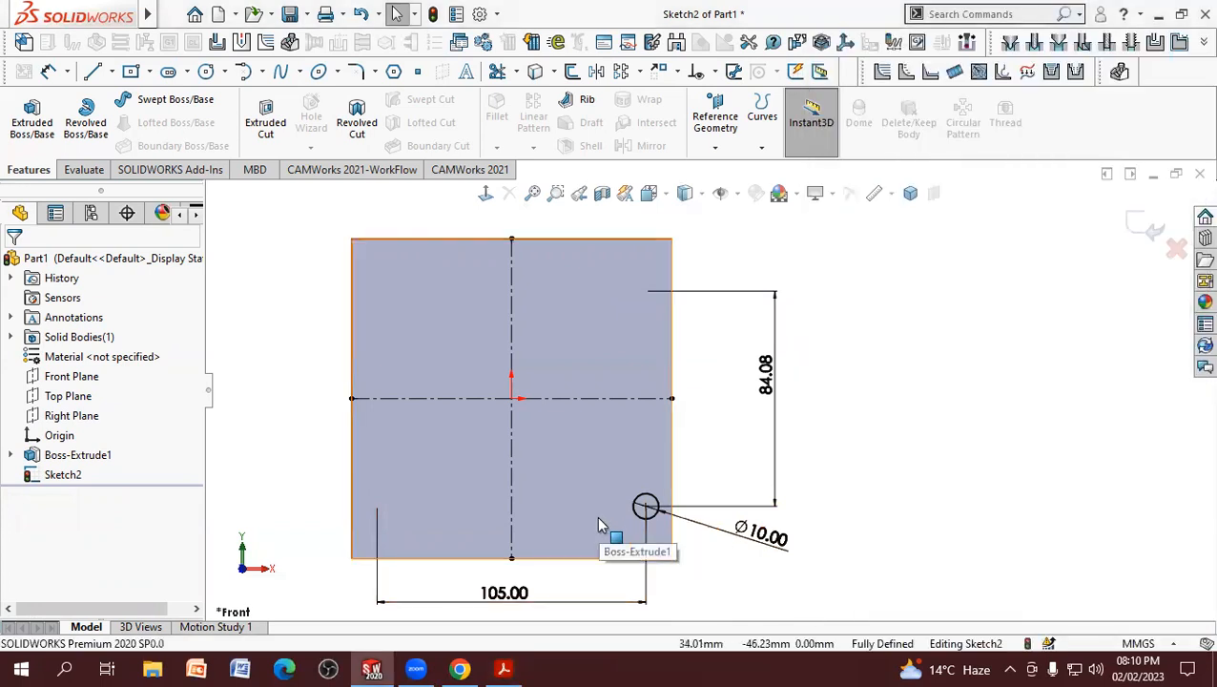
double_click(766, 389)
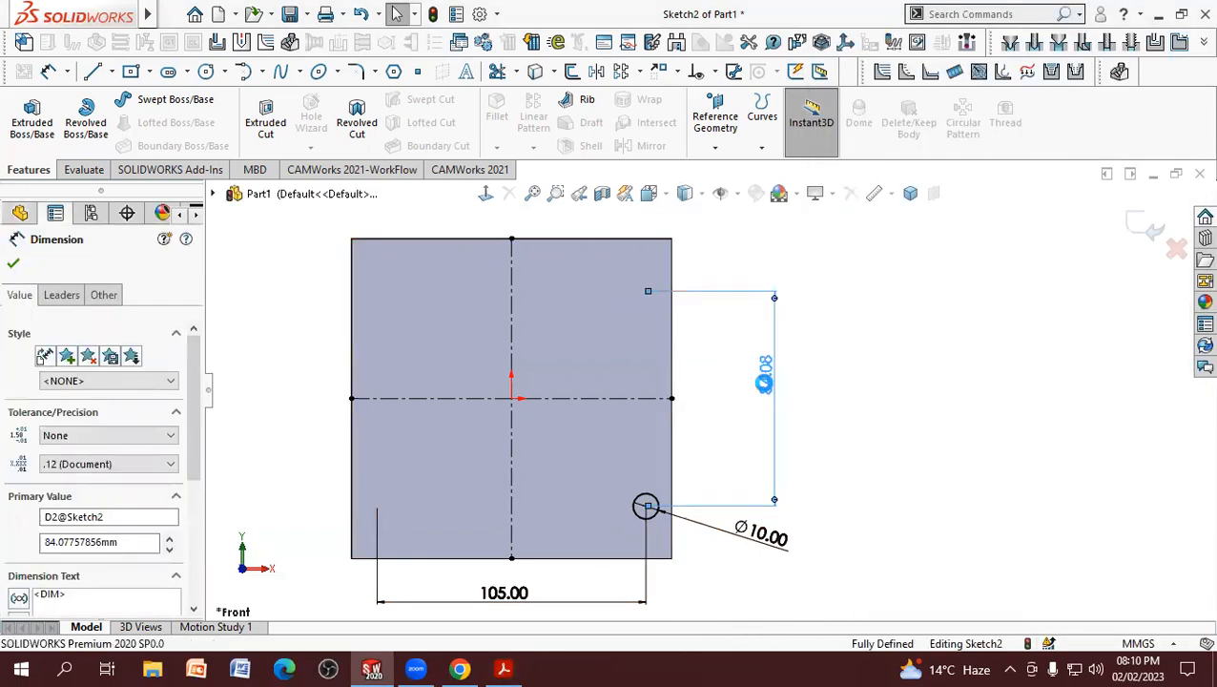
text(5)
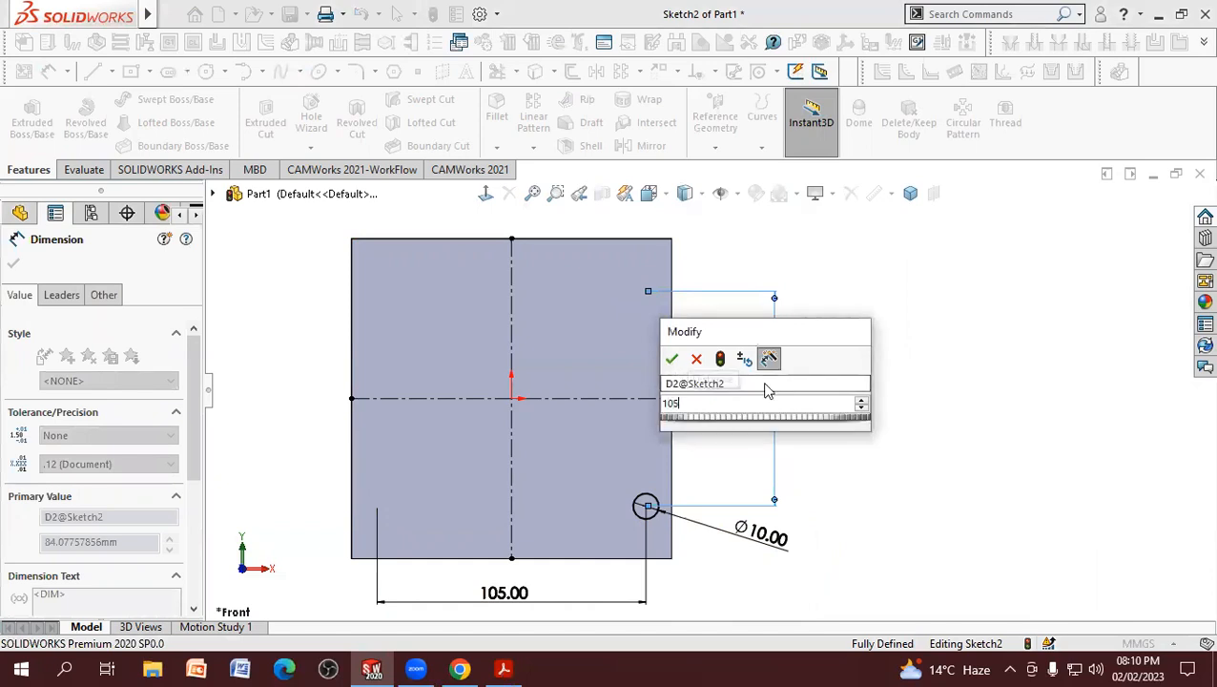
key(Return)
click(855, 386)
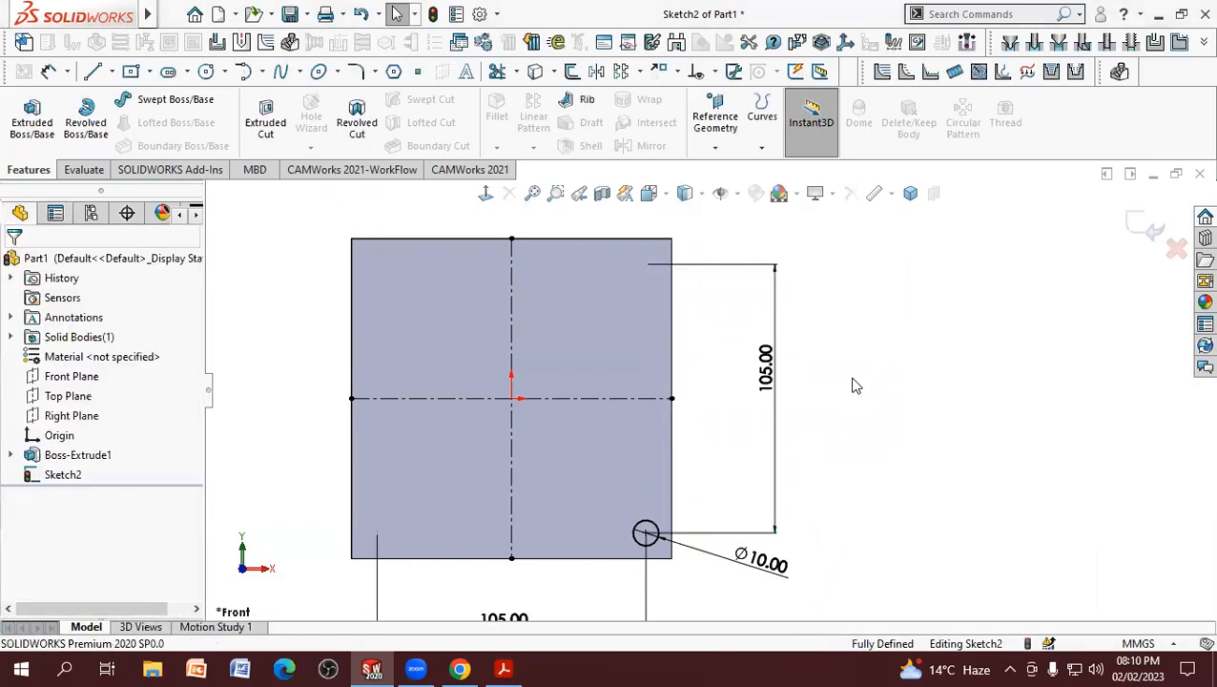
Step: Move the horizontal 105 mm dimension closer to the plate's lower edge
scroll(855, 385, up, 2)
scroll(717, 454, down, 1)
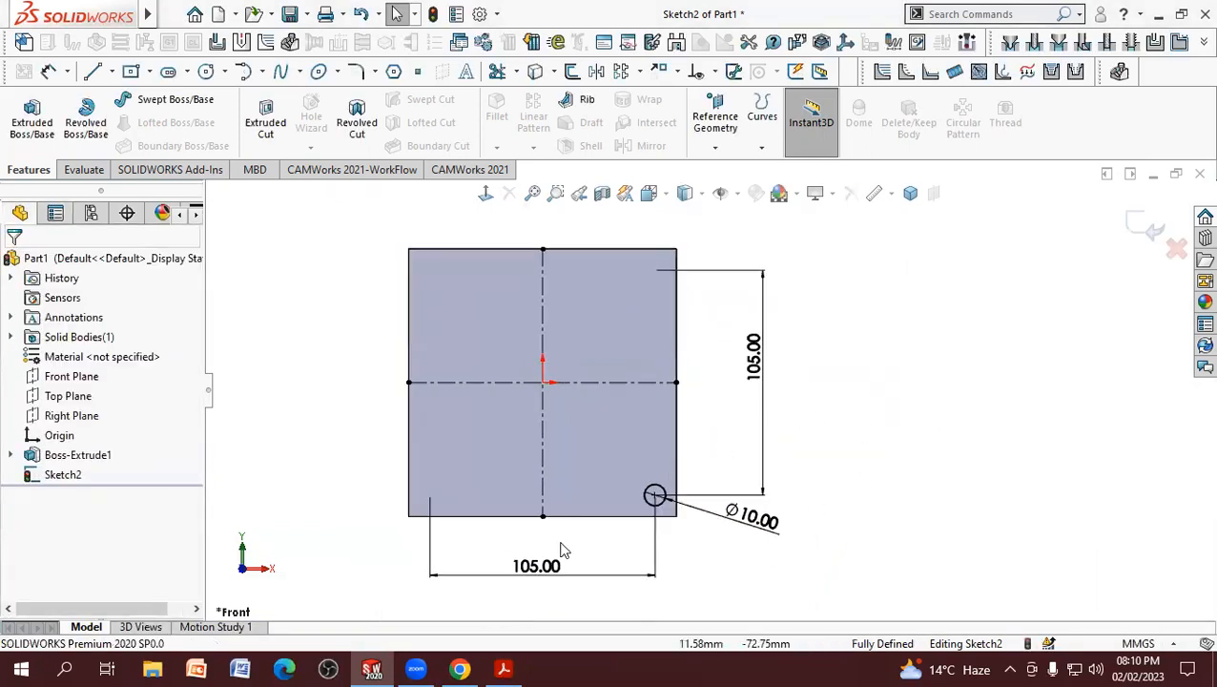
drag(534, 586, 546, 563)
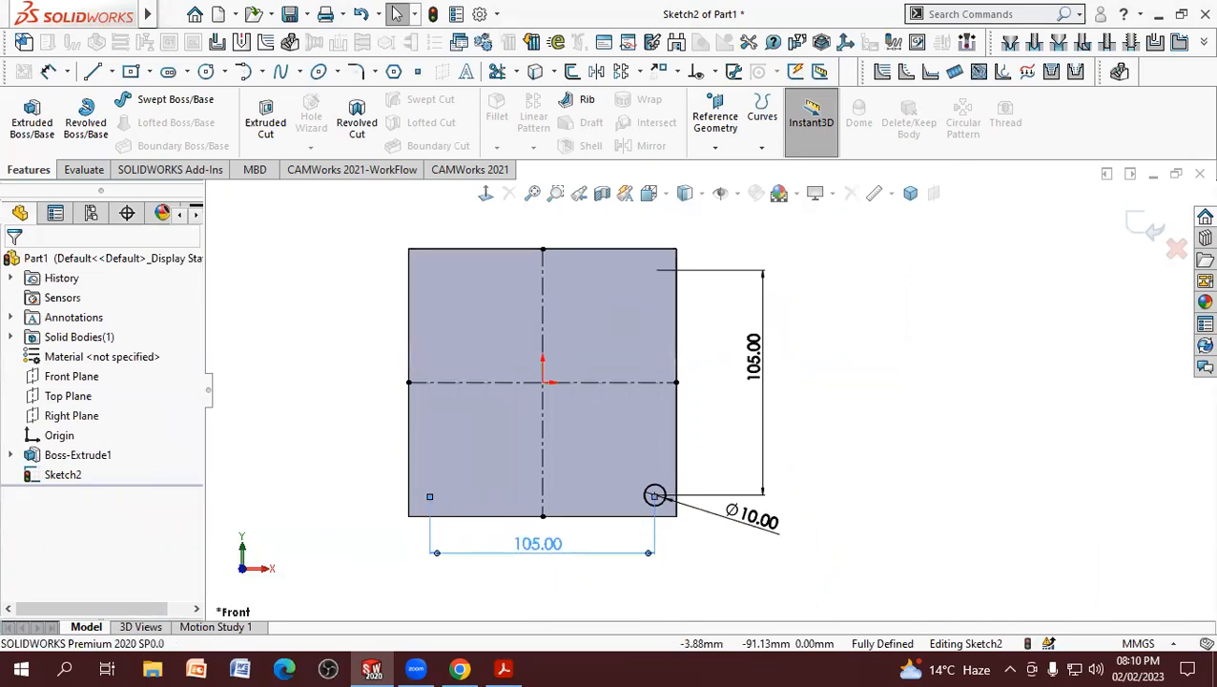
click(697, 576)
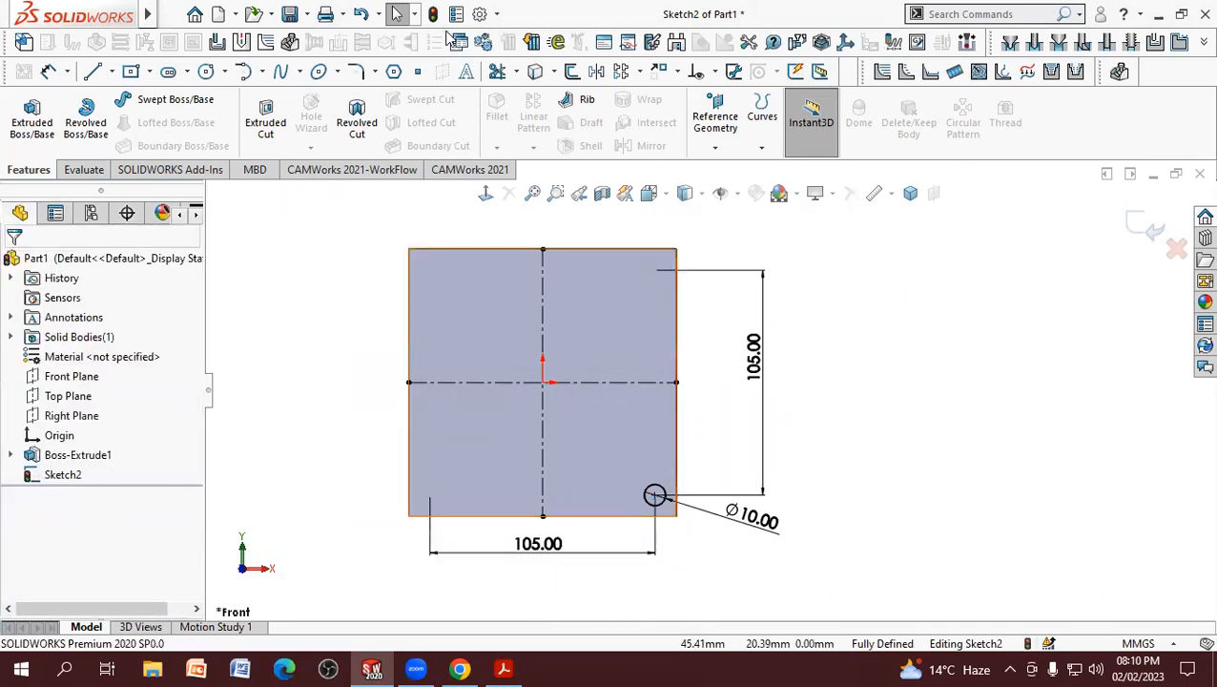
Step: Mirror the 10 mm circle about the horizontal centerline, keeping the original as a copy
click(598, 77)
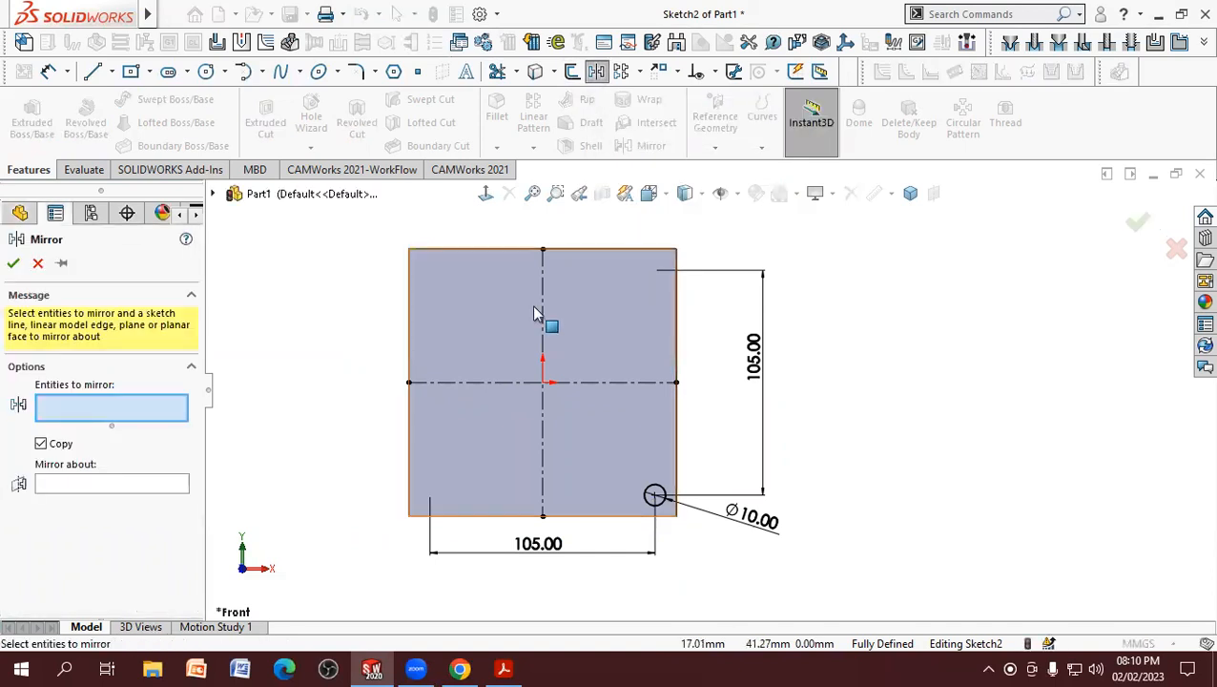
click(665, 504)
click(51, 488)
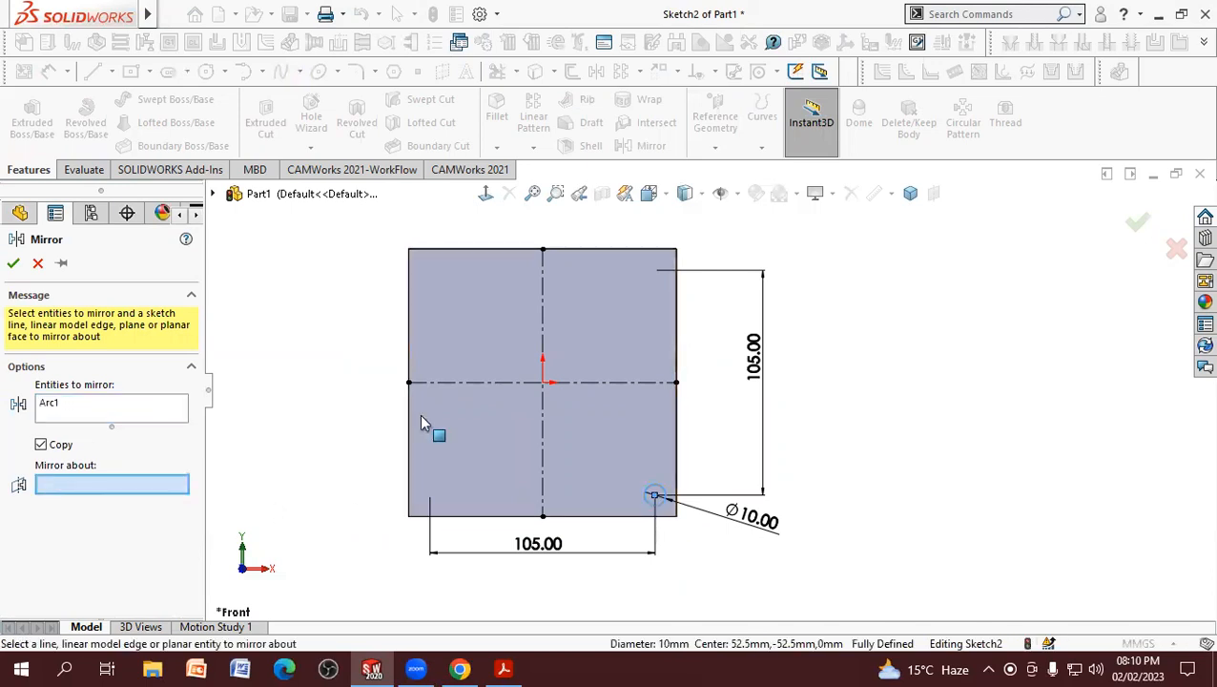
click(597, 386)
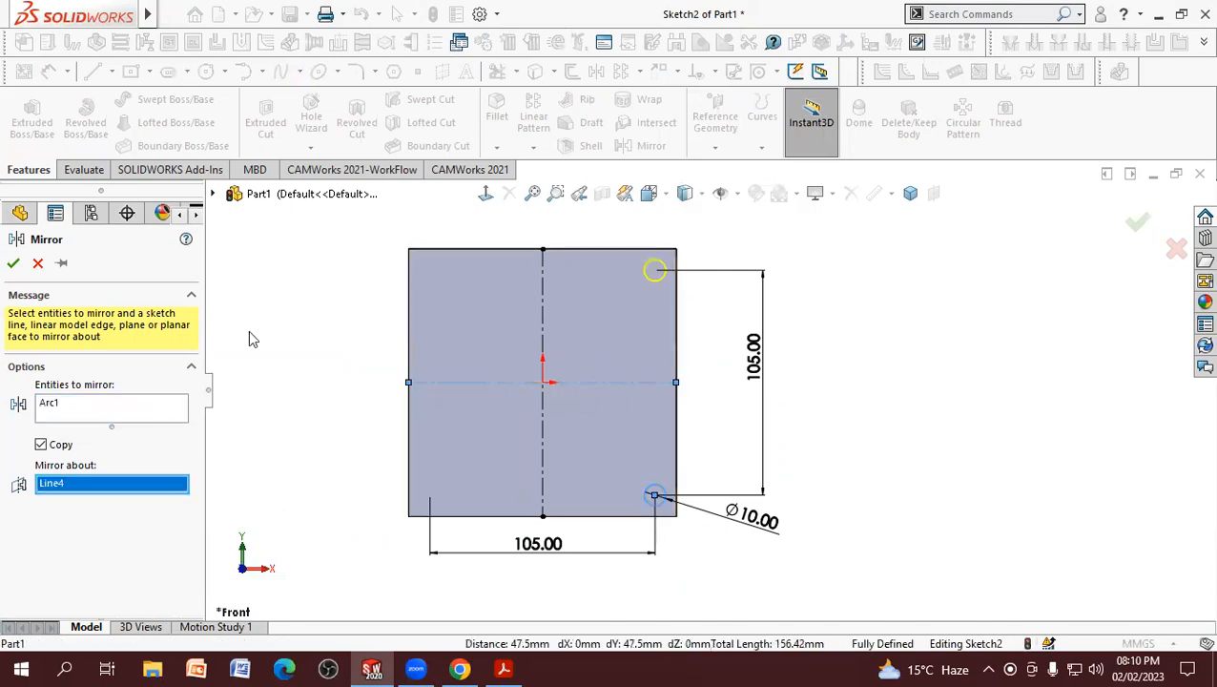
click(13, 264)
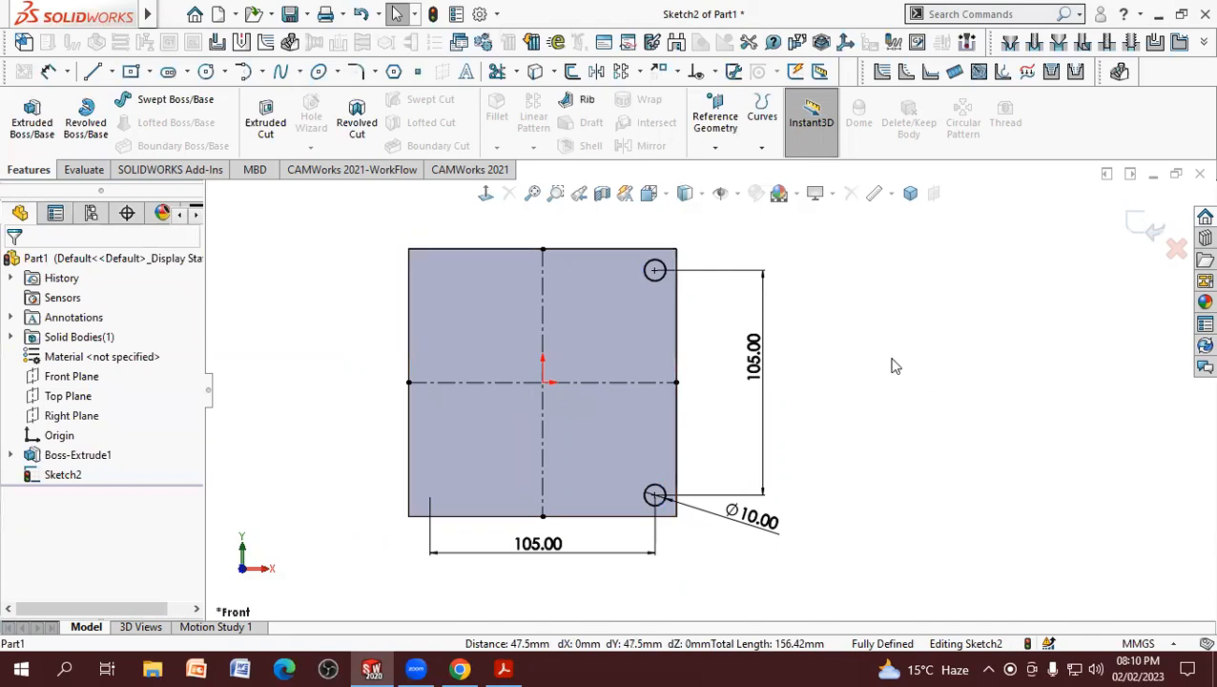
Step: Mirror both 10 mm circles about the vertical centerline as copies, and move the 10 mm diameter dimension closer to its circle
click(596, 73)
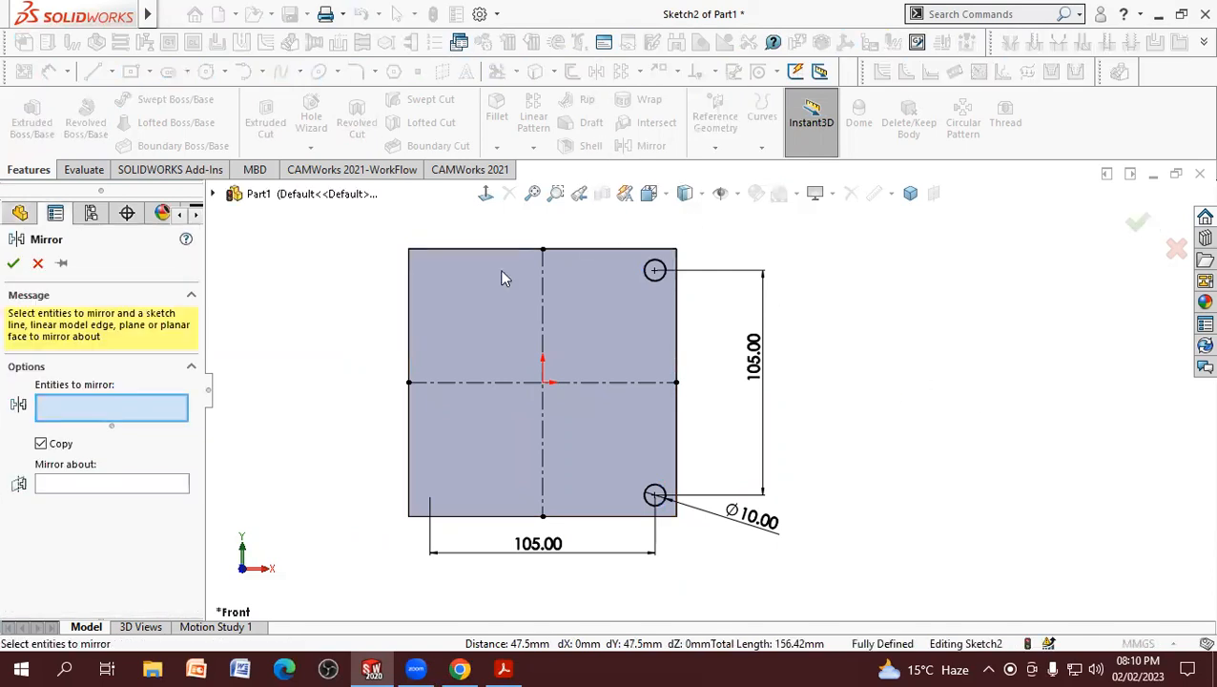
click(648, 277)
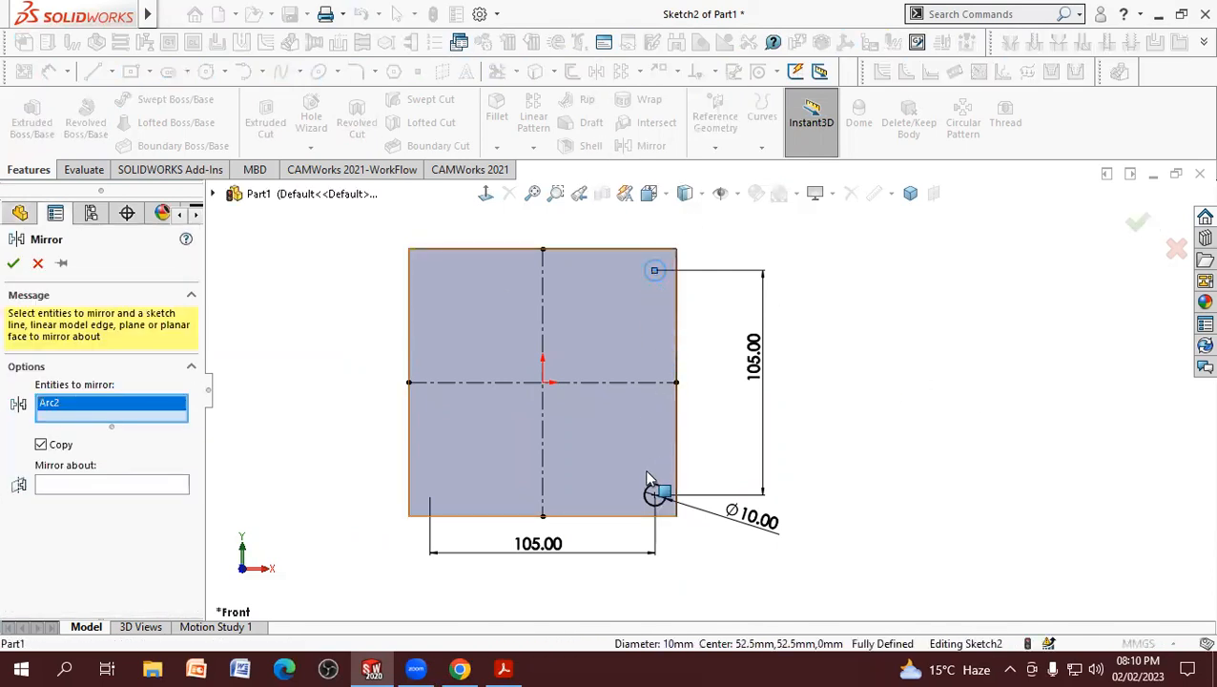
click(649, 494)
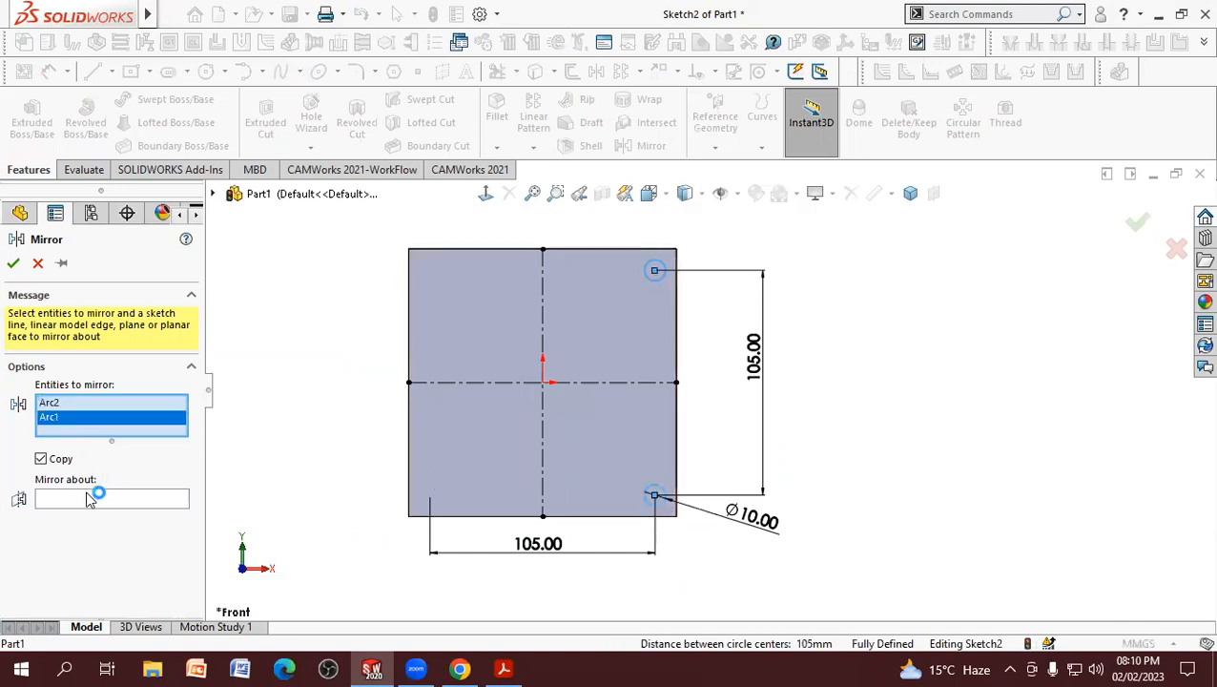
click(544, 437)
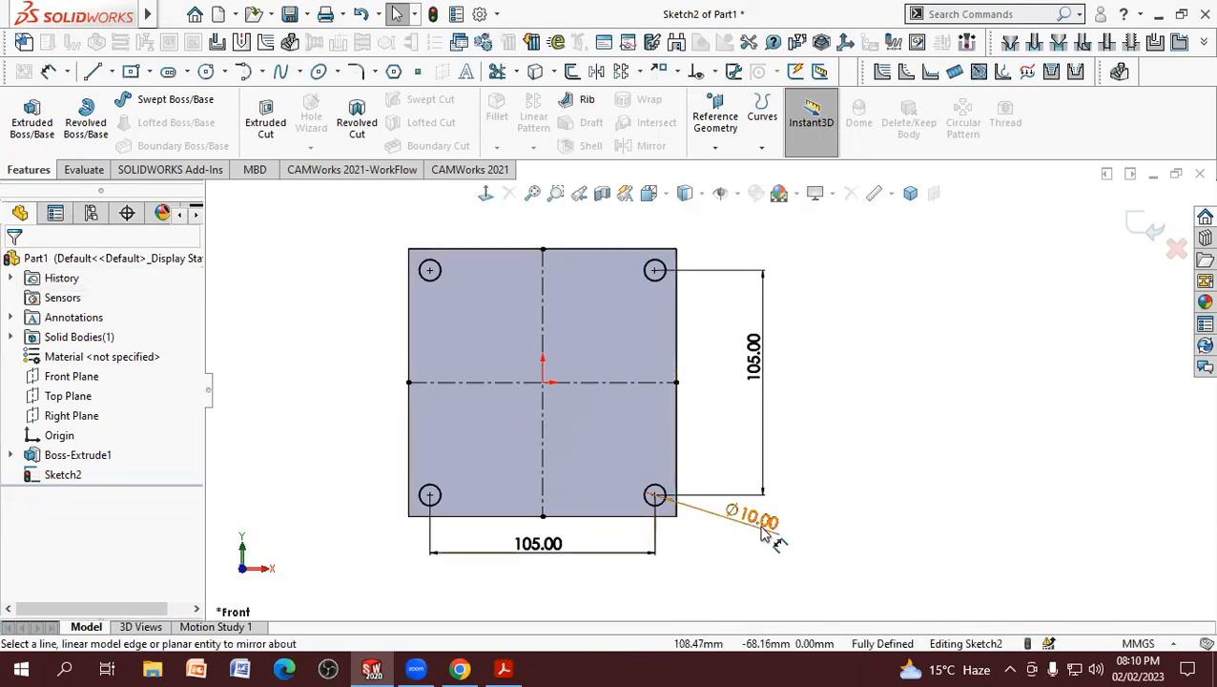
drag(733, 555, 733, 554)
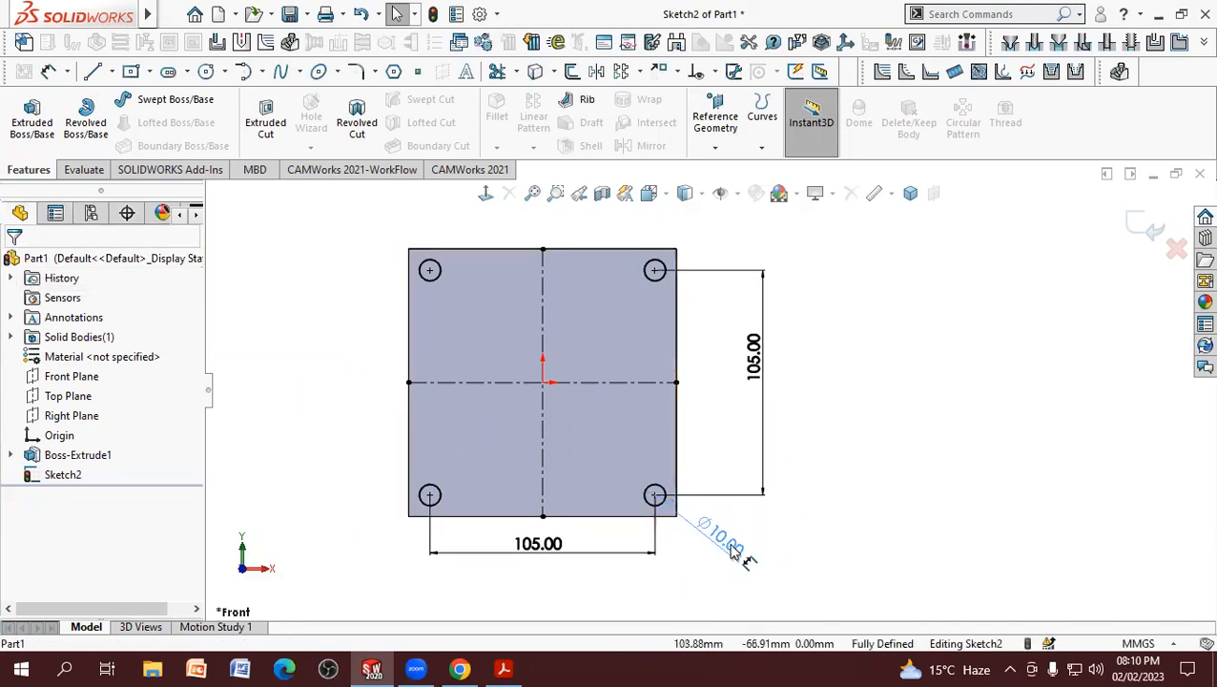
click(888, 461)
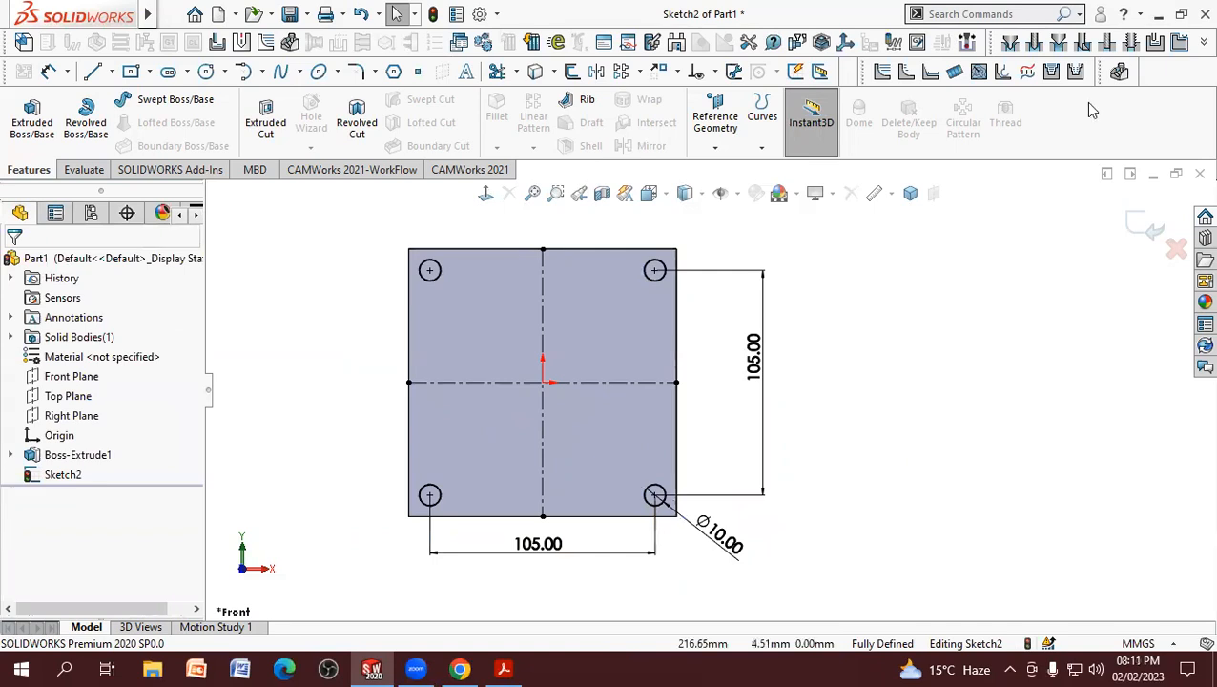
Step: Cut the four 10 mm corner circles through the plate with an Extruded Cut set to Through All
scroll(575, 315, down, 1)
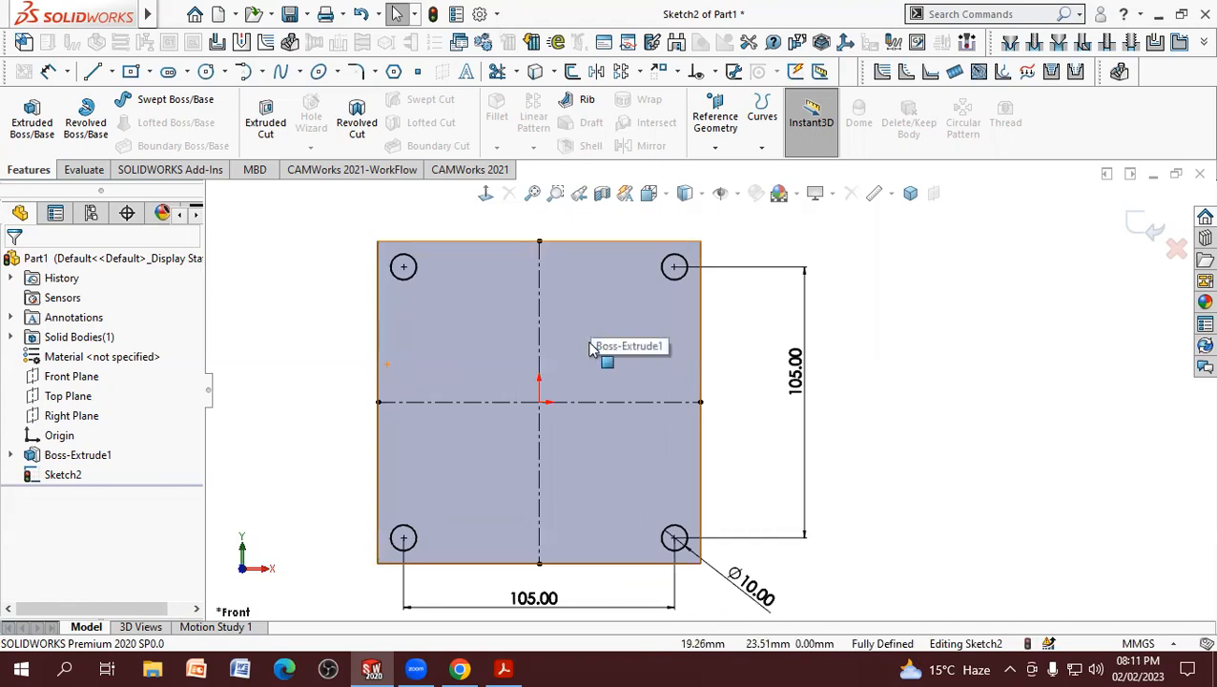
click(1138, 226)
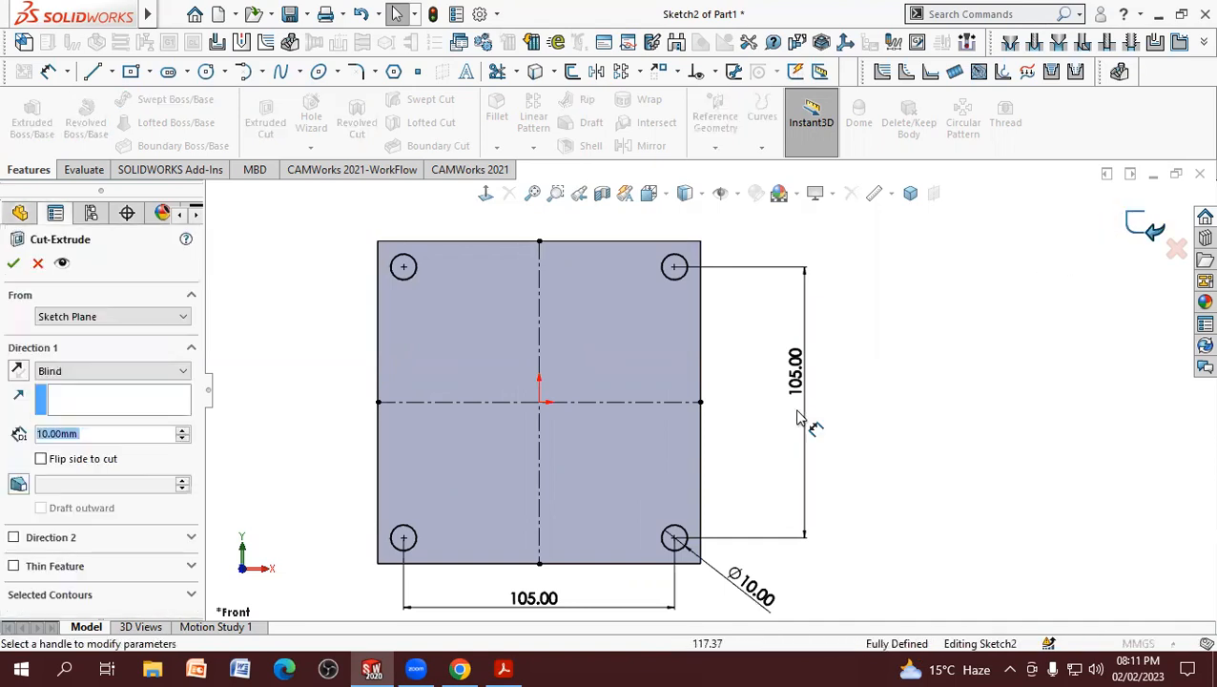
middle_drag(456, 438, 470, 401)
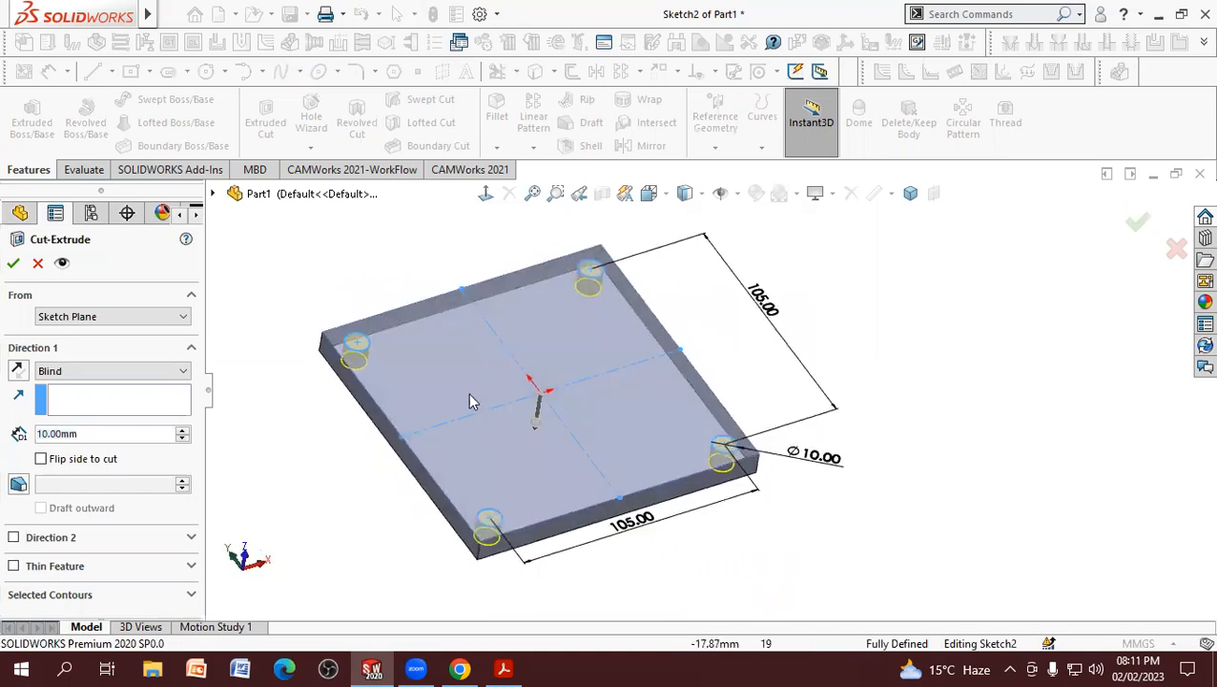
click(498, 668)
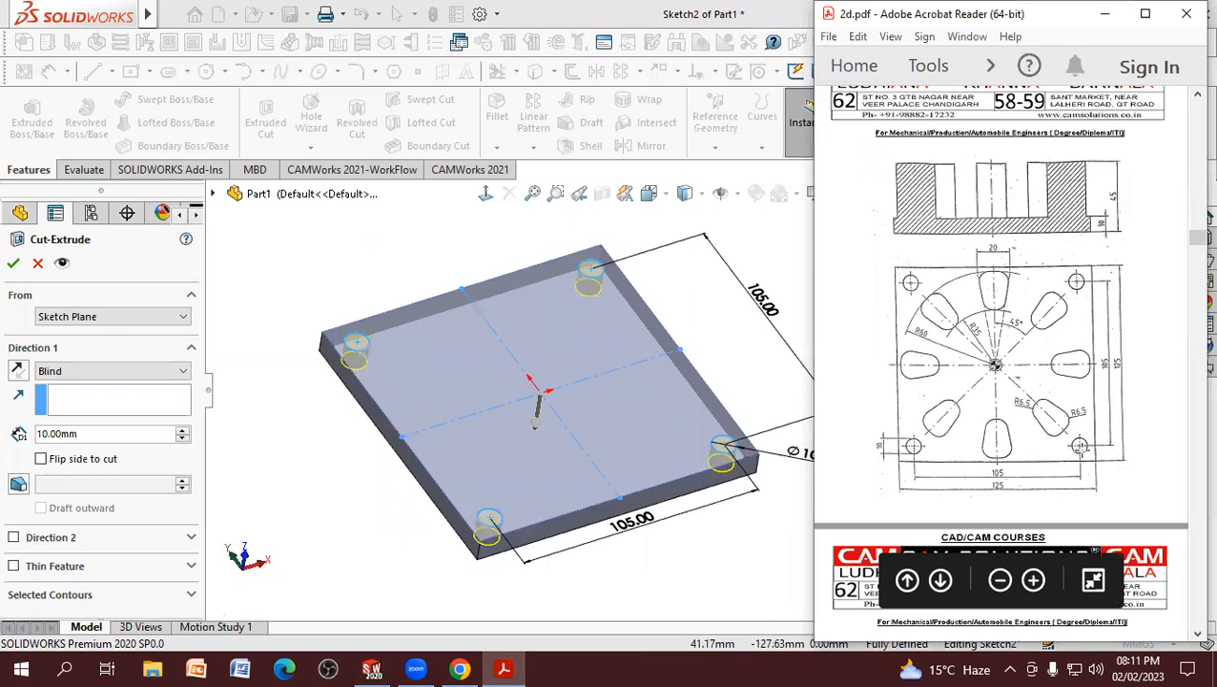
click(128, 371)
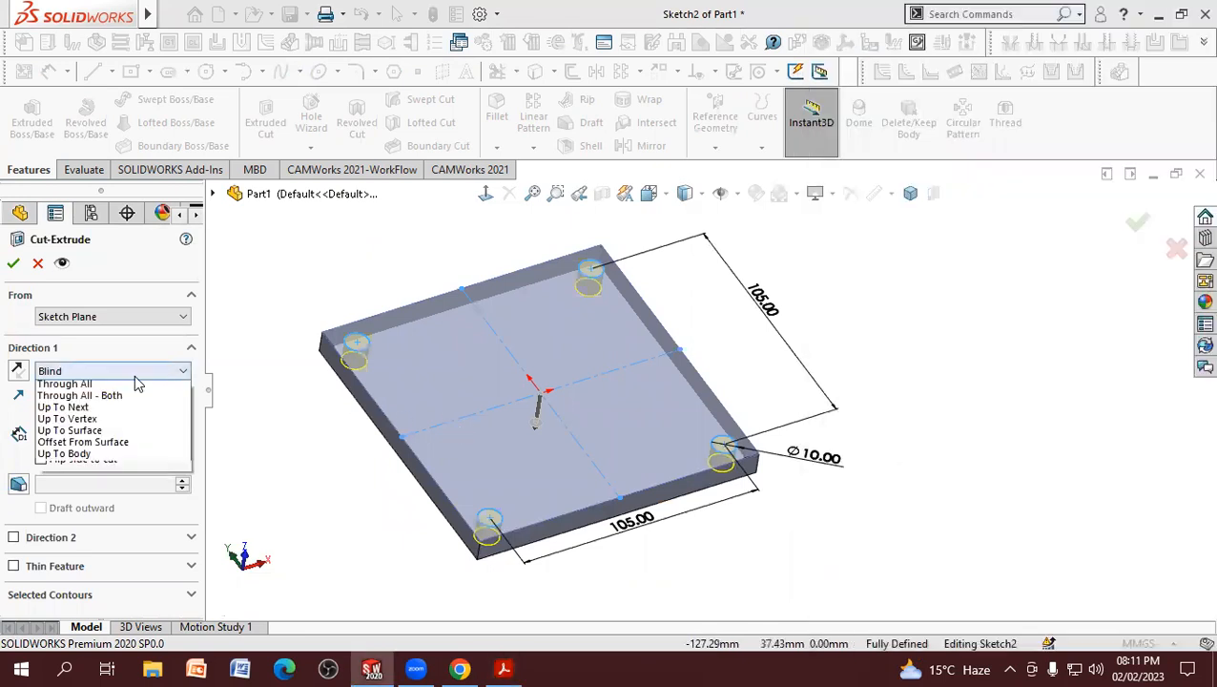
click(67, 399)
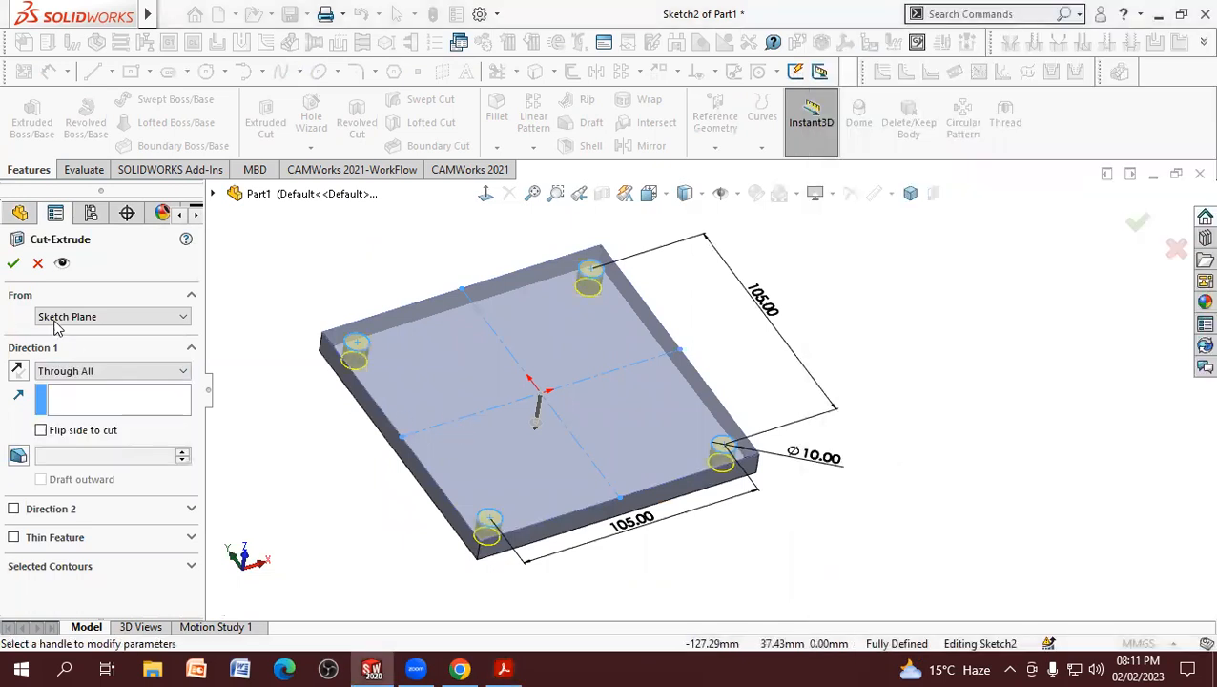
click(13, 265)
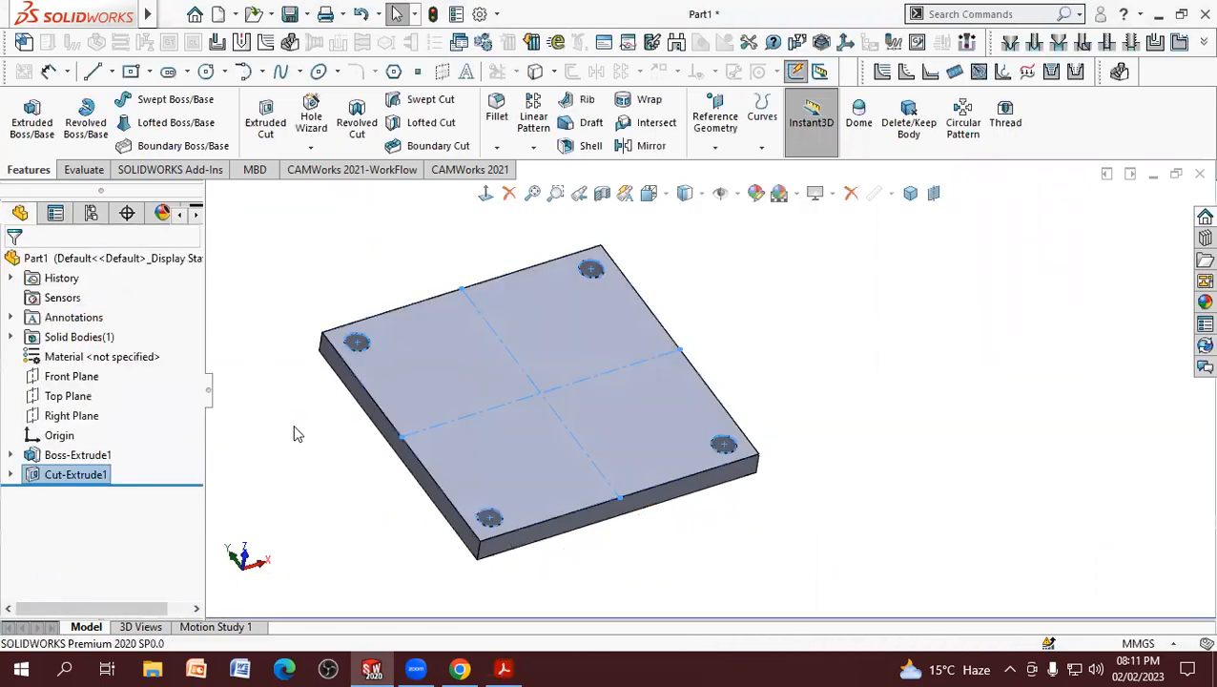
Step: Check the PDF drawing and start an Extruded Boss sketch on the plate's large upper face, viewed normal to it
middle_drag(297, 432, 349, 494)
click(502, 669)
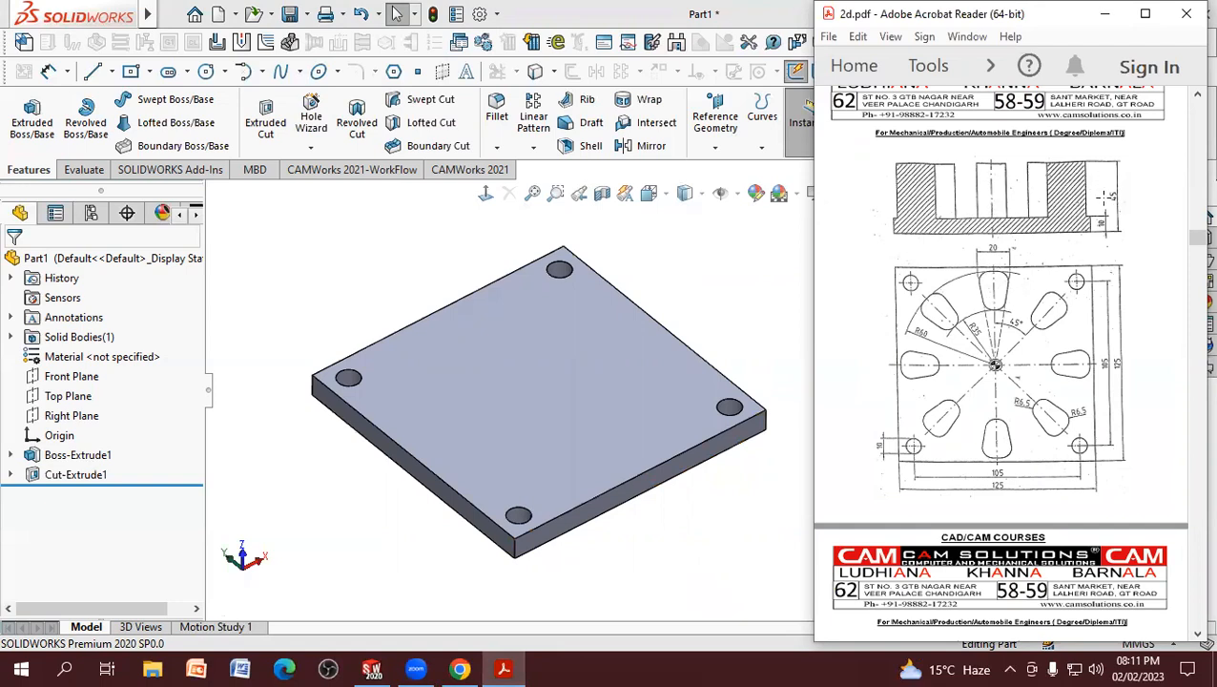
click(36, 122)
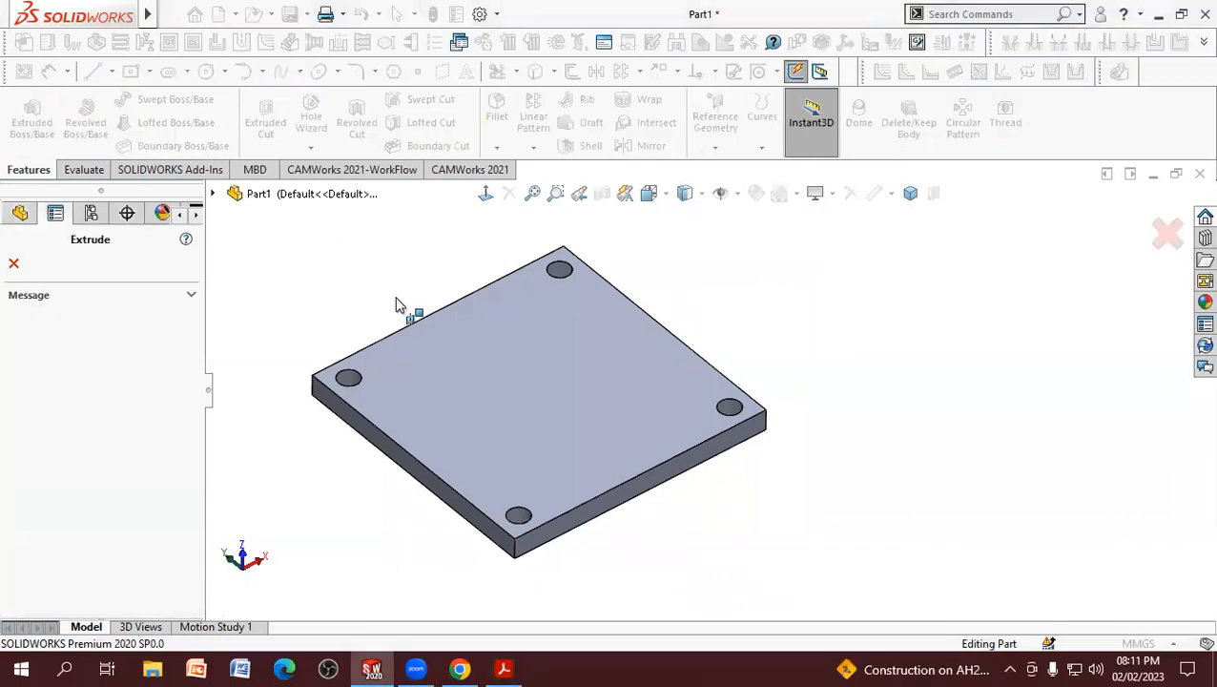
click(488, 366)
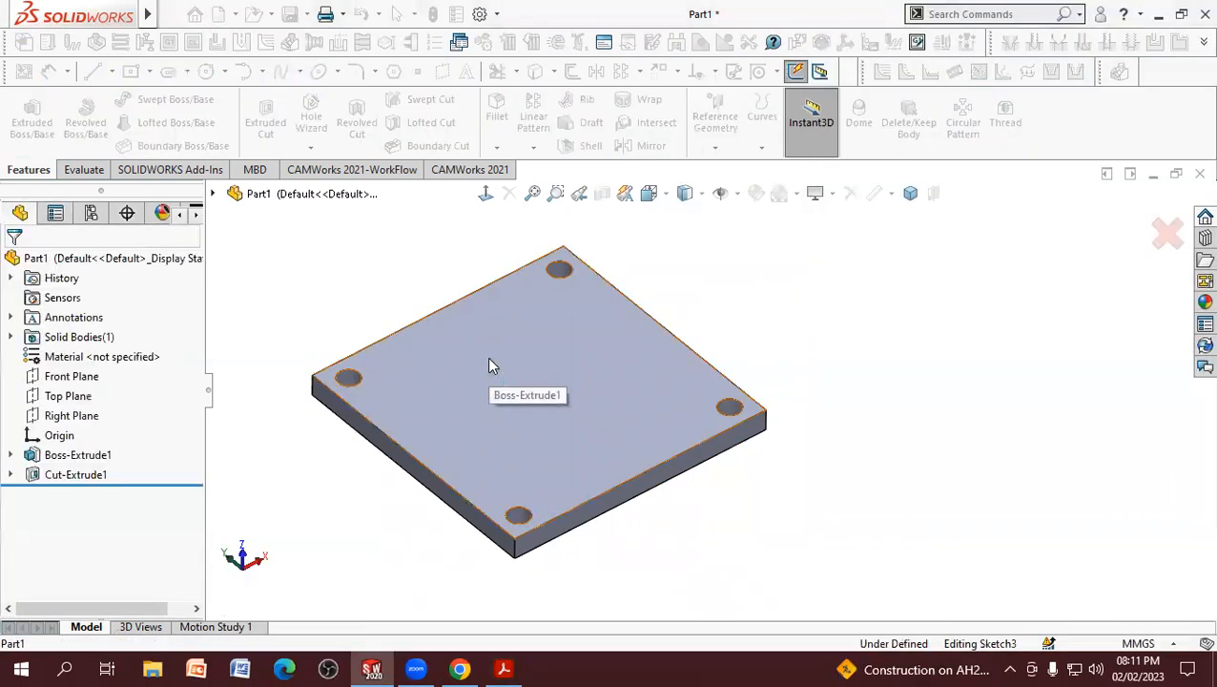
click(486, 196)
scroll(497, 401, down, 2)
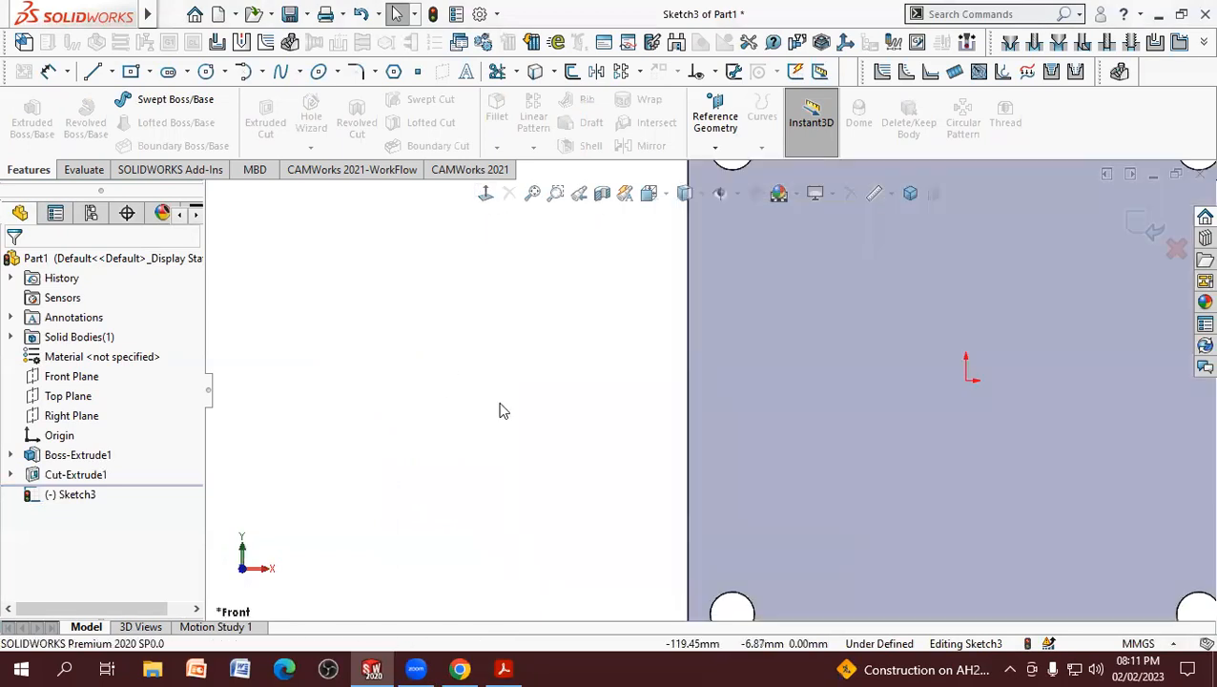
scroll(496, 398, up, 3)
scroll(797, 329, up, 2)
scroll(896, 344, down, 5)
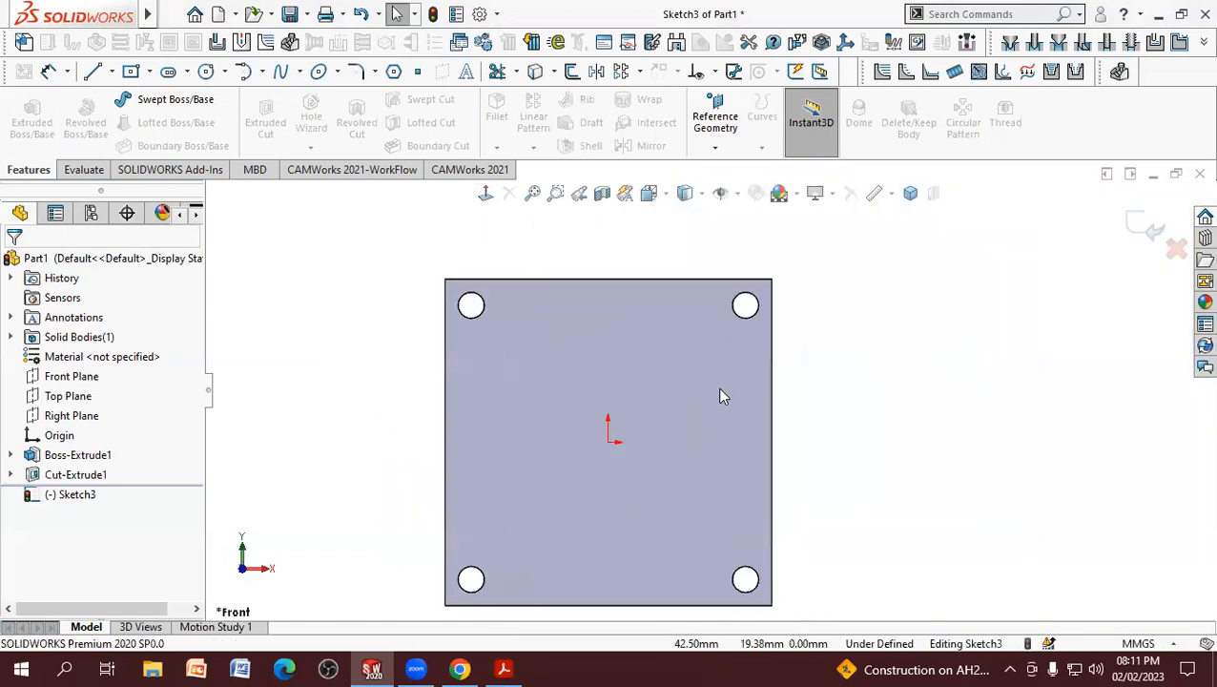
scroll(708, 385, up, 2)
Step: Check the feature radii in the PDF drawing and sketch two origin-centered circles, about 102 mm and 62 mm in diameter
click(503, 668)
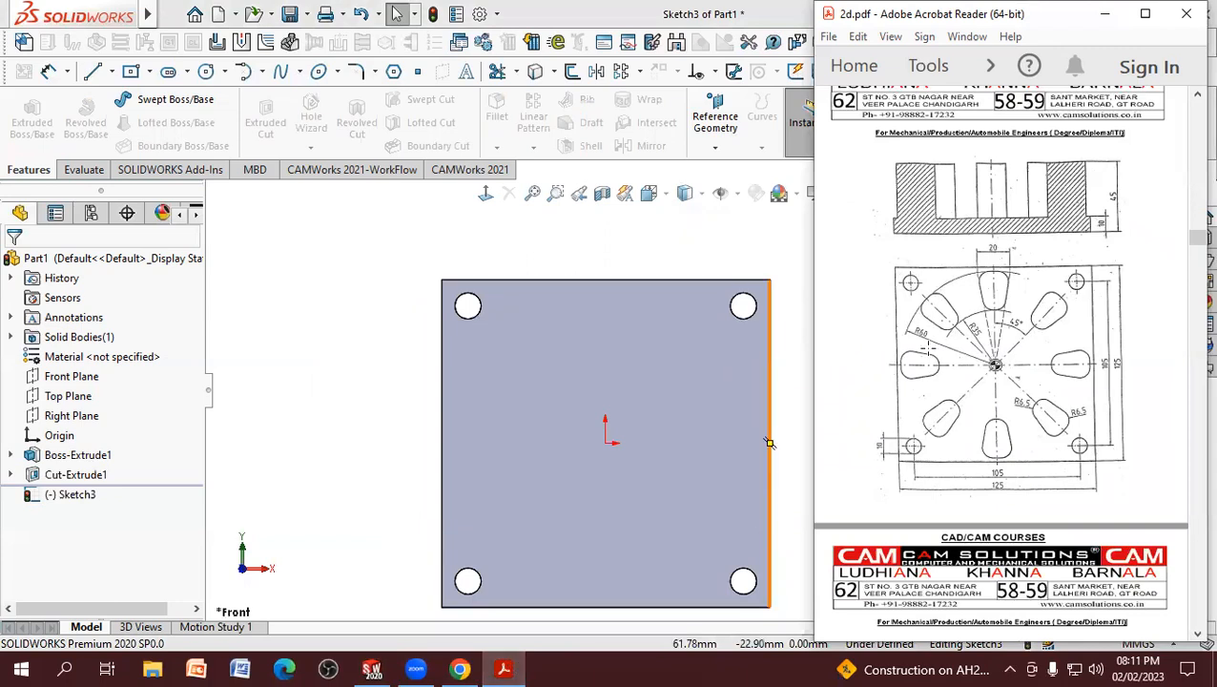
click(258, 261)
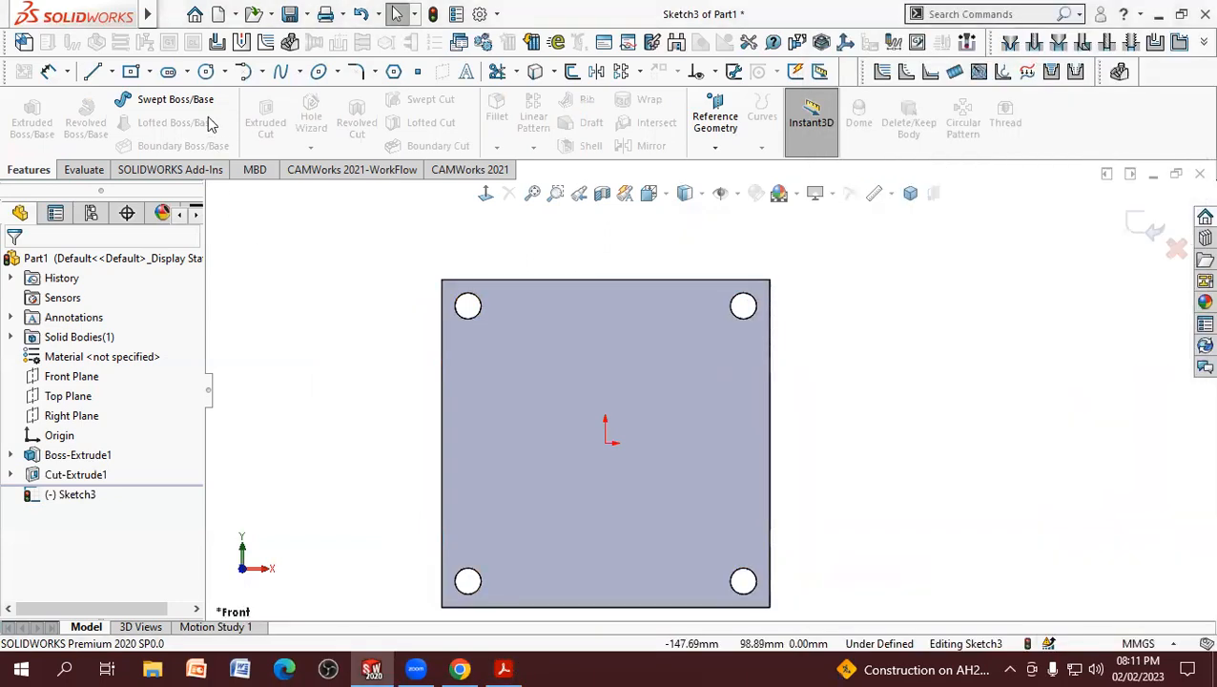
click(206, 72)
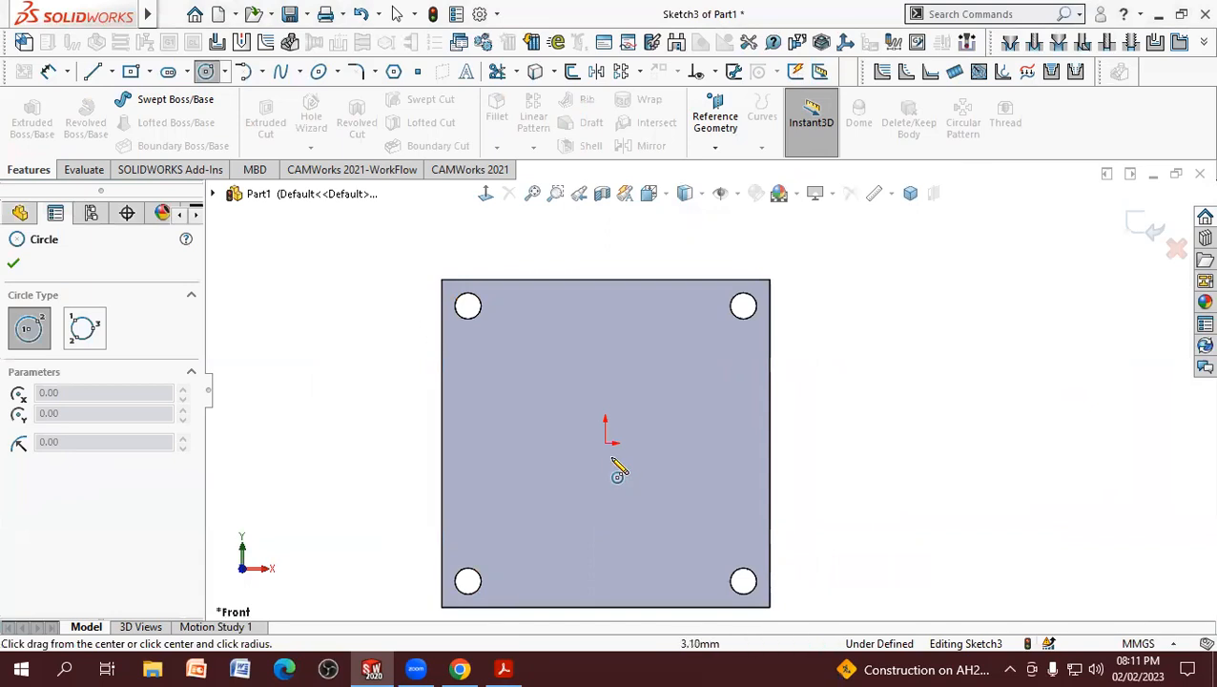
click(537, 330)
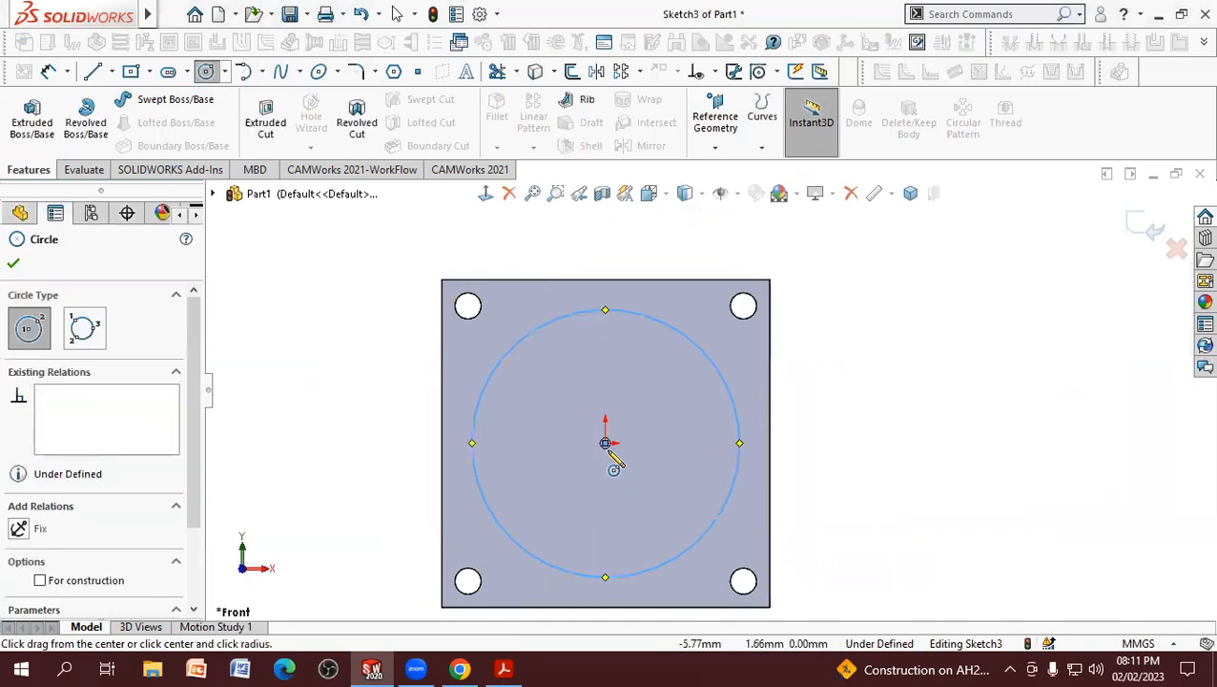
click(605, 443)
click(540, 402)
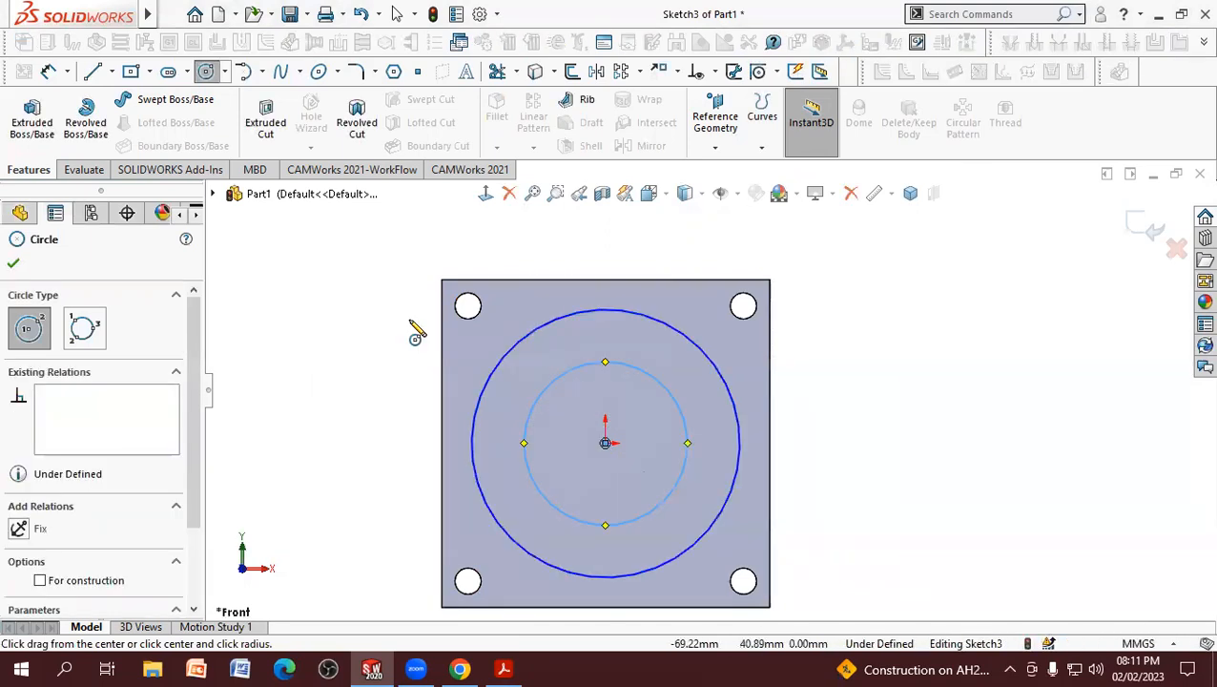
Step: Dimension the outer circle's diameter as 60*2, giving 120 mm
click(611, 310)
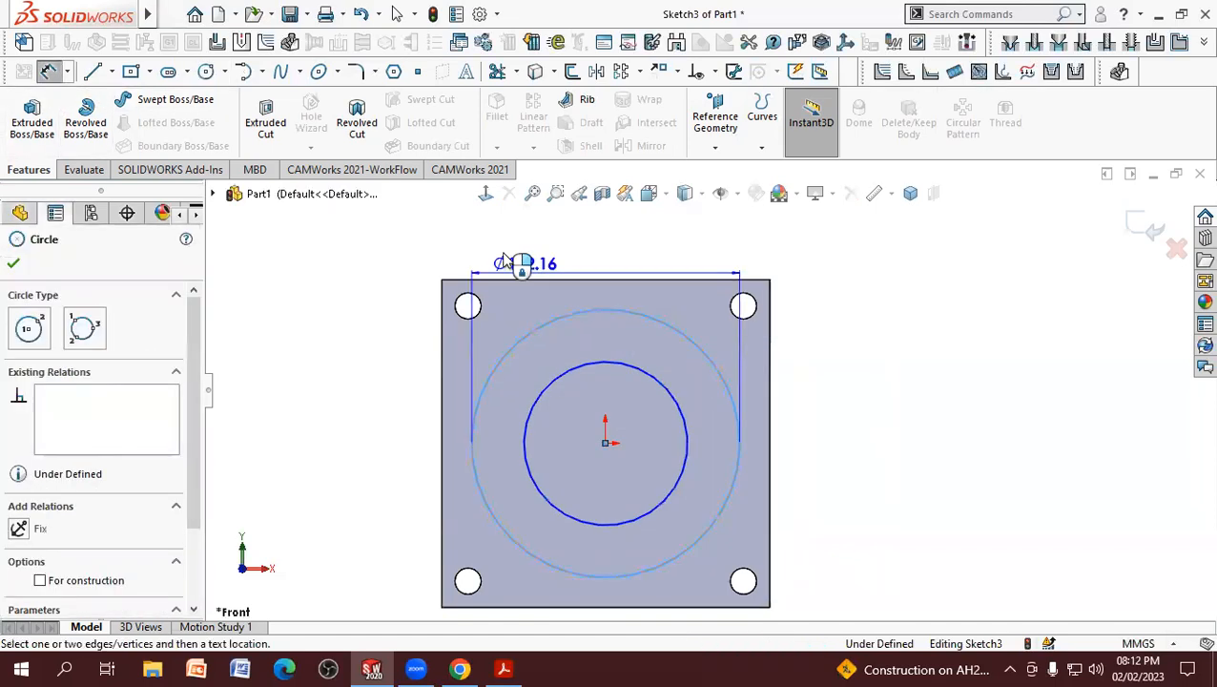
click(393, 234)
text(60*2)
key(Return)
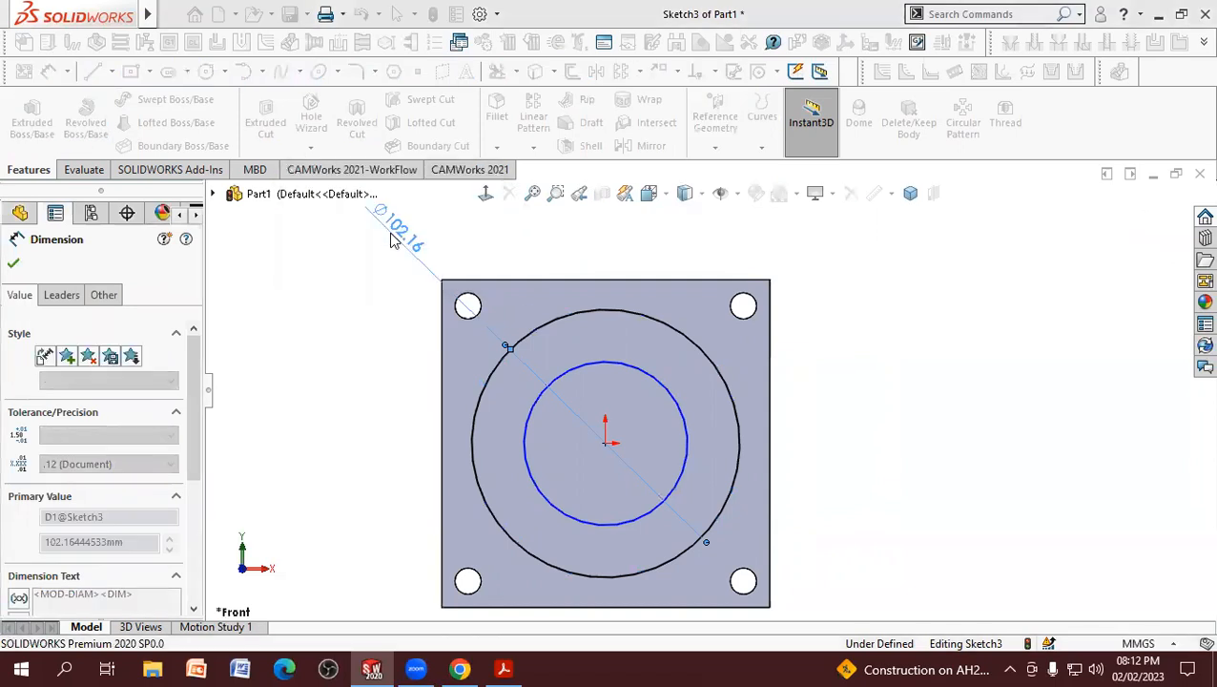
Step: Check the inner radius in the PDF drawing and dimension the inner circle's diameter as 35*2, giving 70 mm
click(688, 417)
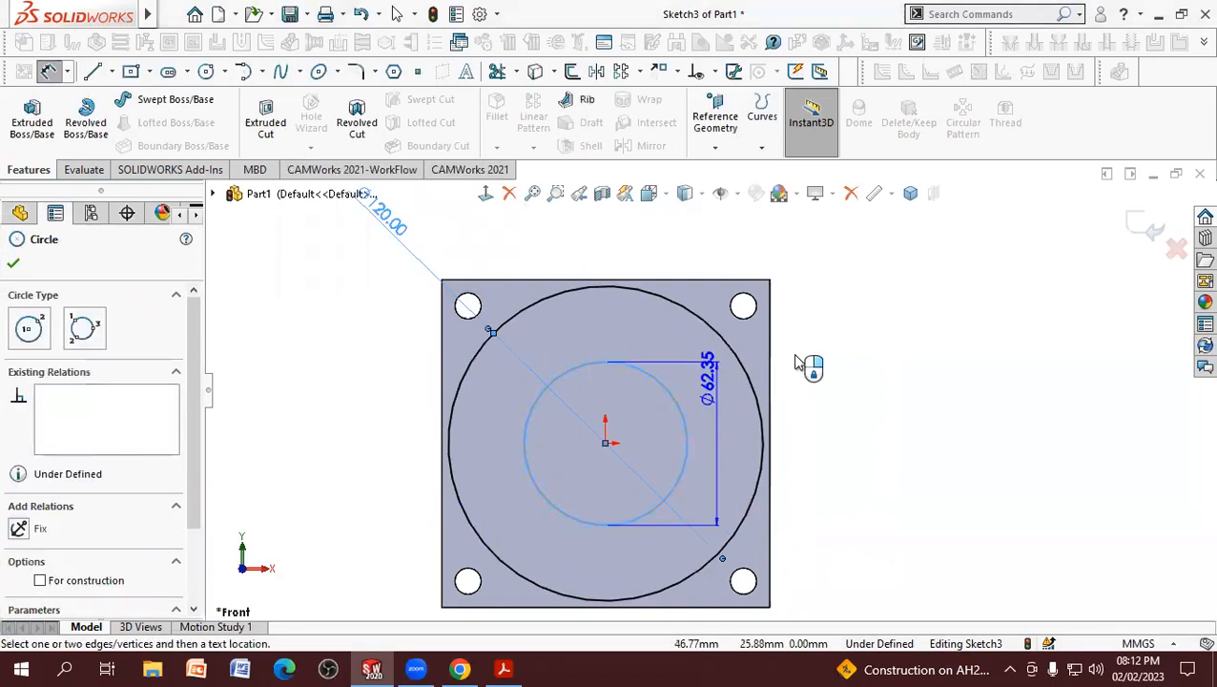
click(832, 346)
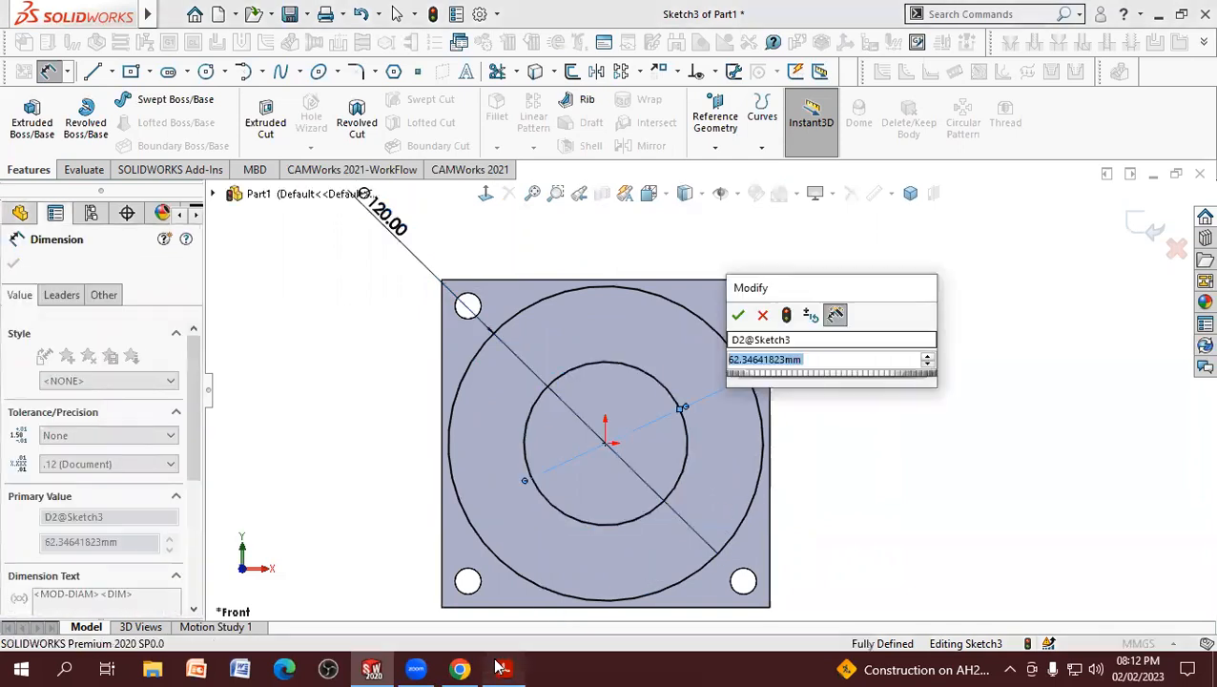
click(503, 667)
click(503, 668)
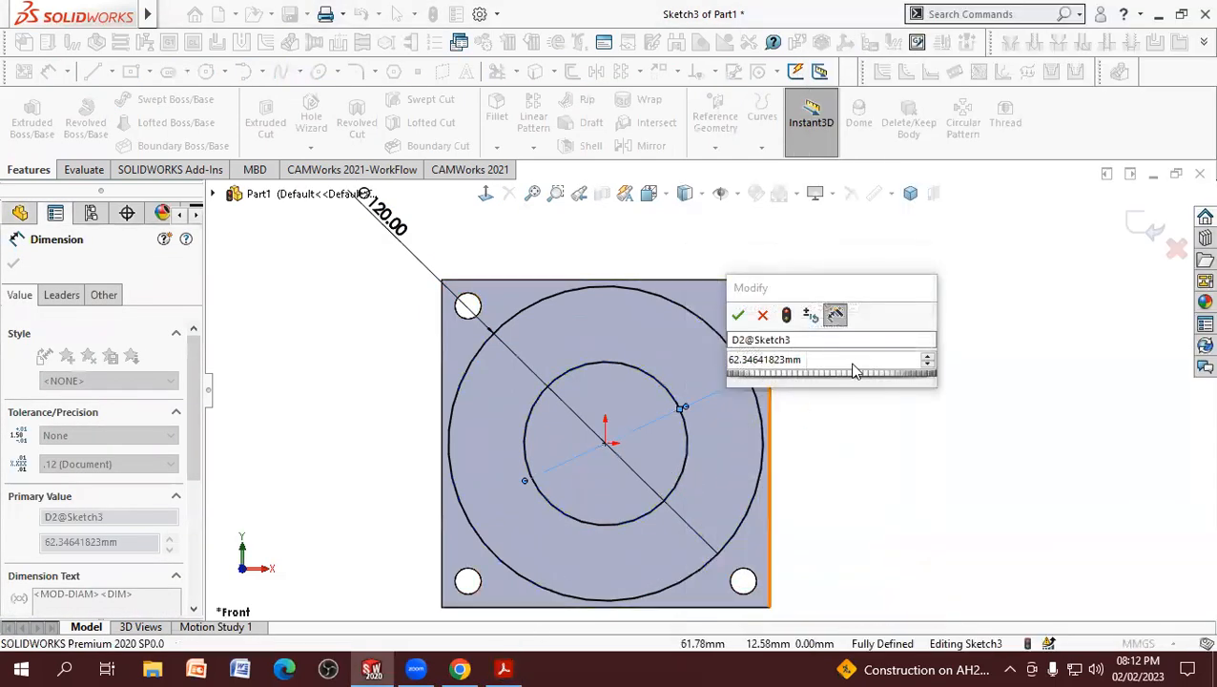
text(35*2)
key(Return)
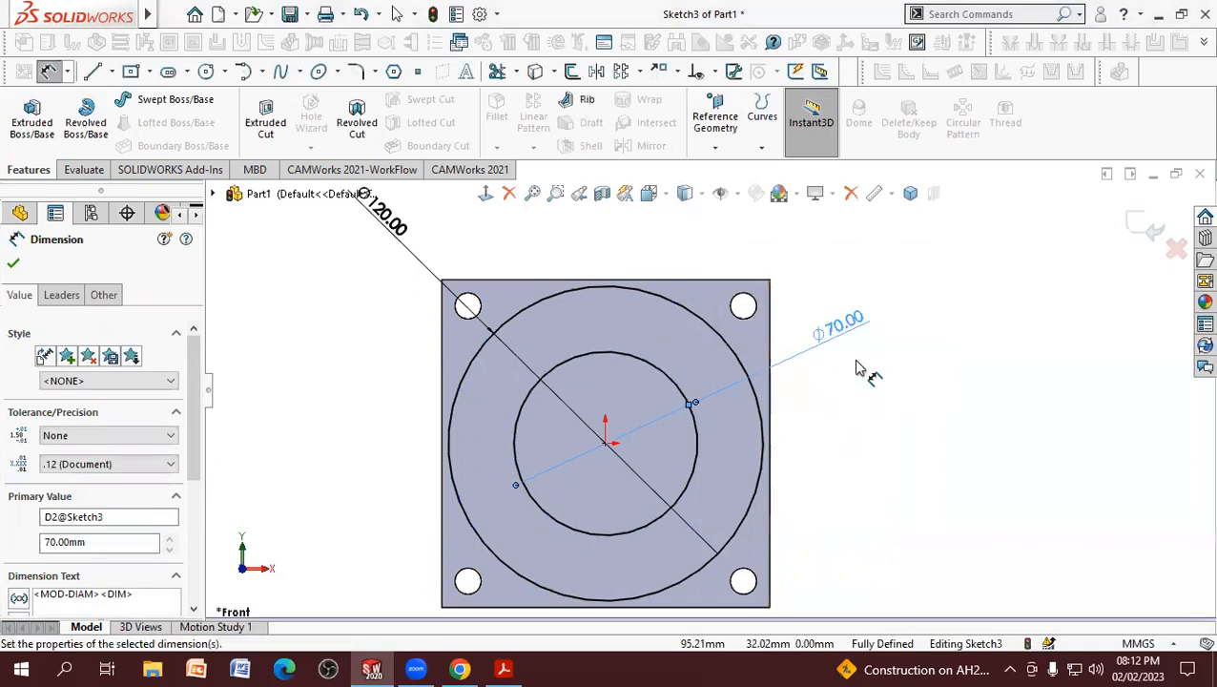
Step: Change the inner and outer circle dimensions from diameter to radius display, giving R35 and R60
click(61, 296)
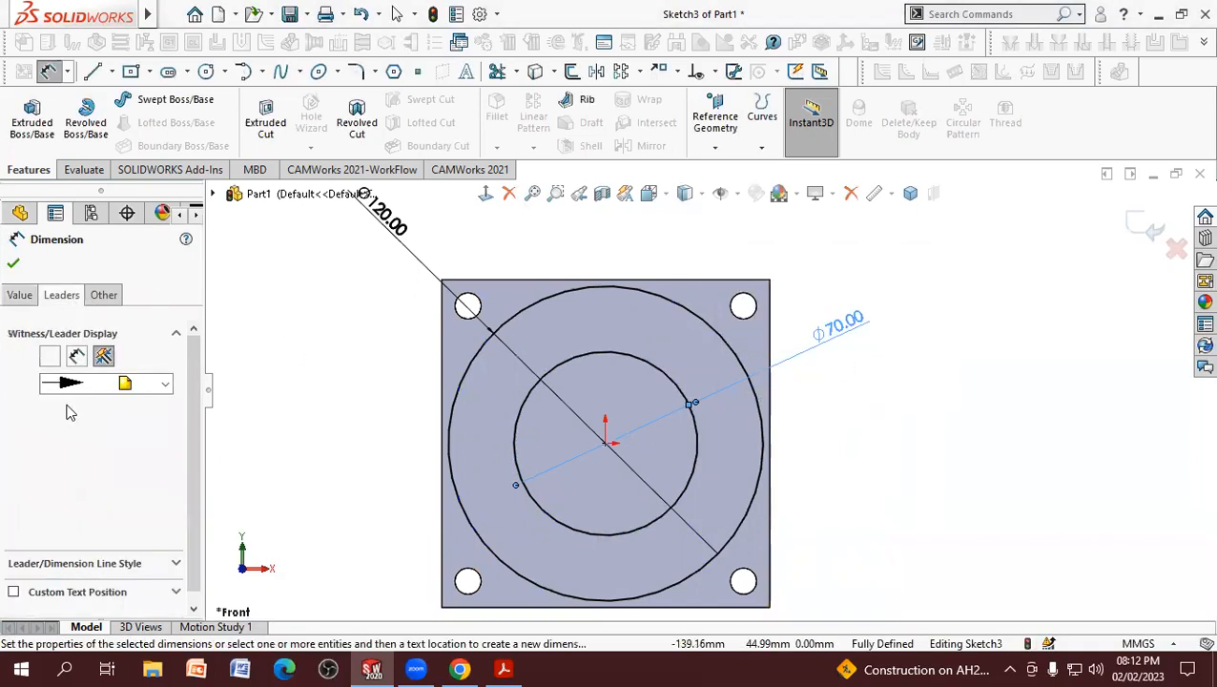
click(50, 412)
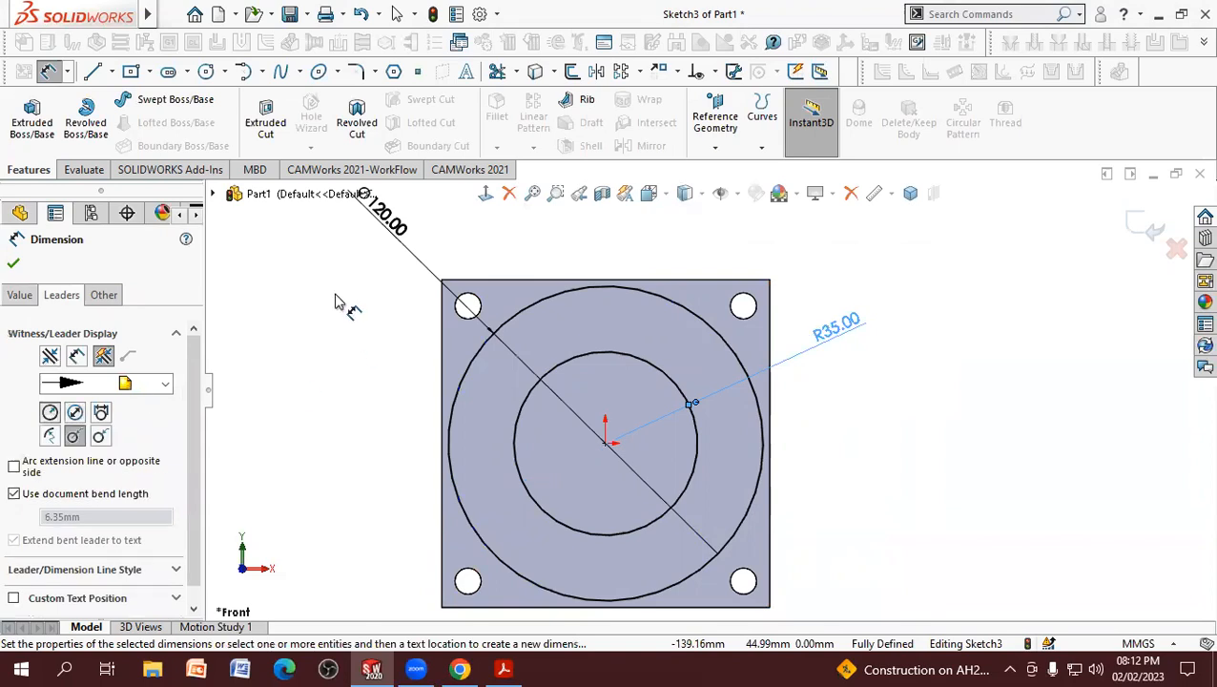
click(13, 263)
click(401, 236)
click(67, 295)
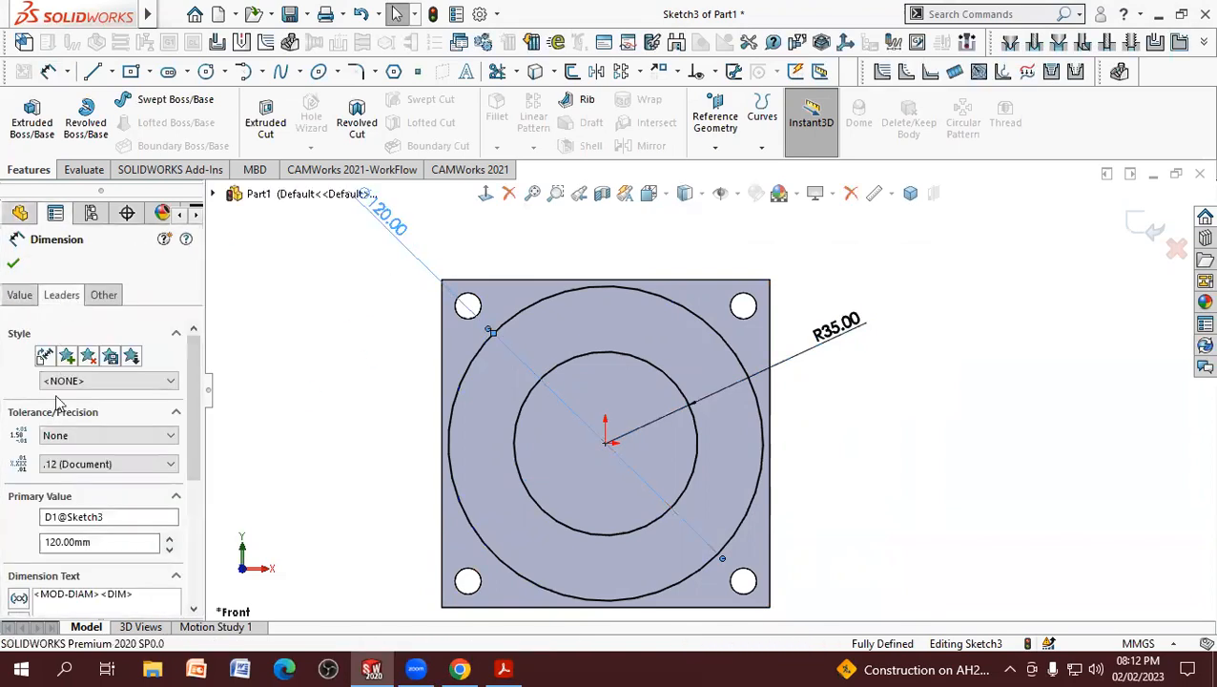
click(49, 414)
click(370, 363)
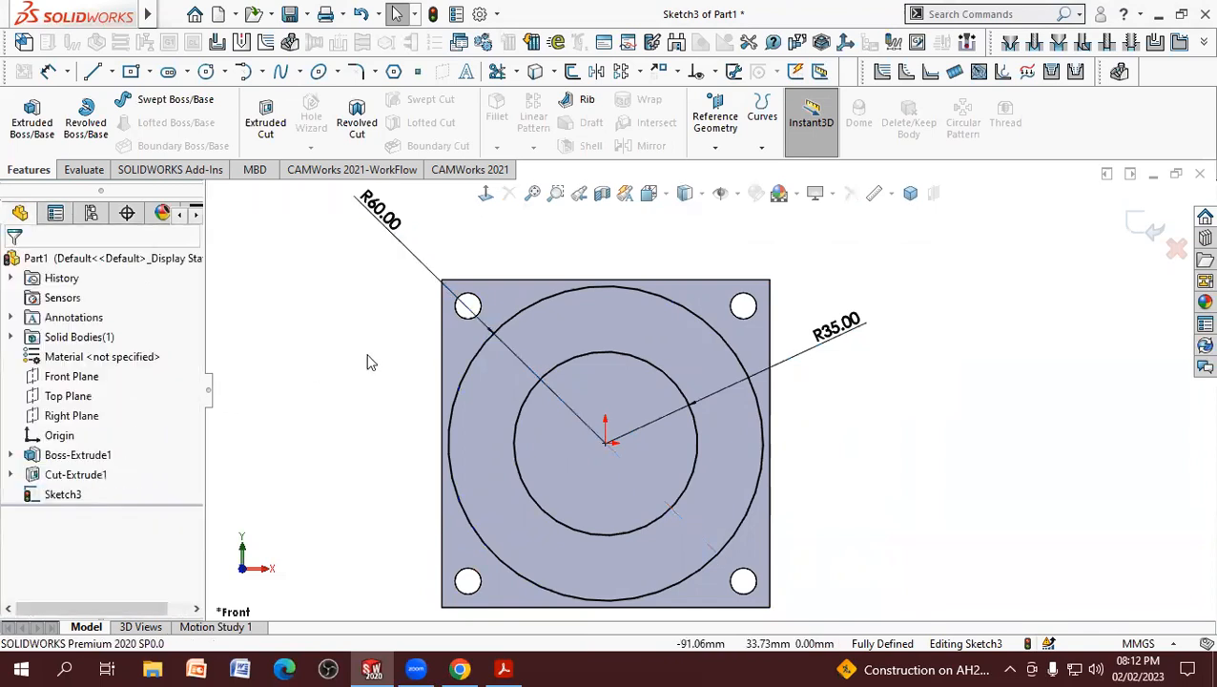
Step: Check the PDF drawing and sketch two separate lines from the origin to the R60 circle, one on each side of the vertical axis
click(504, 667)
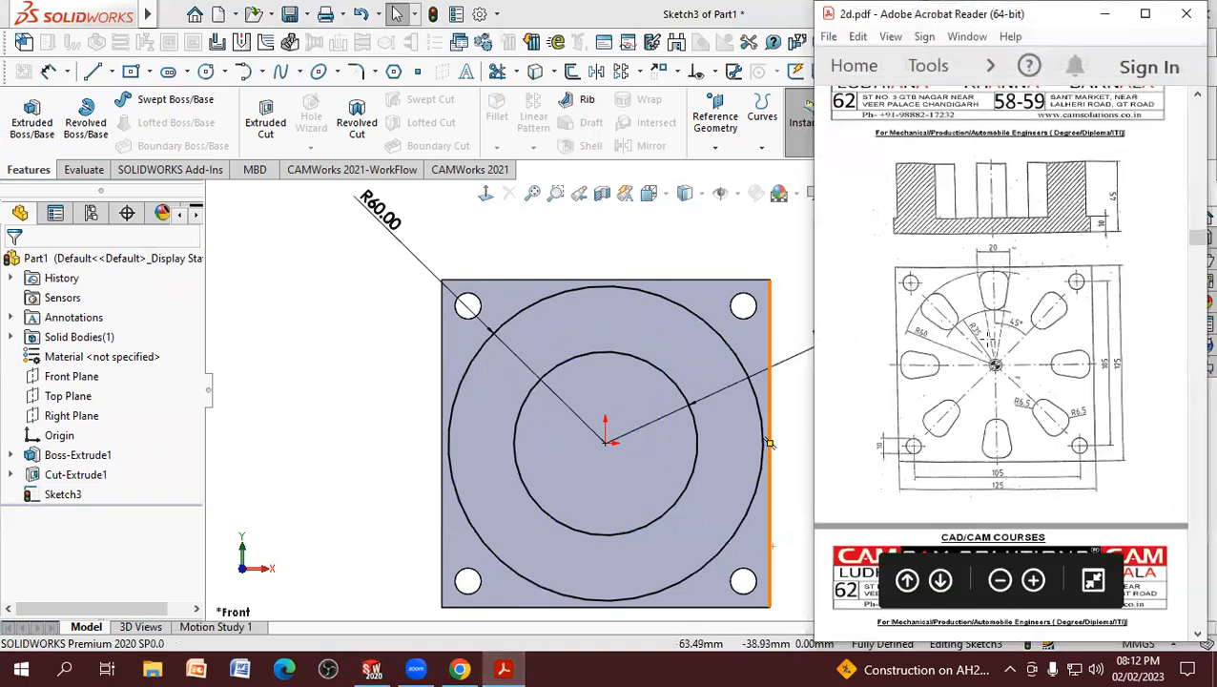
click(92, 72)
click(605, 443)
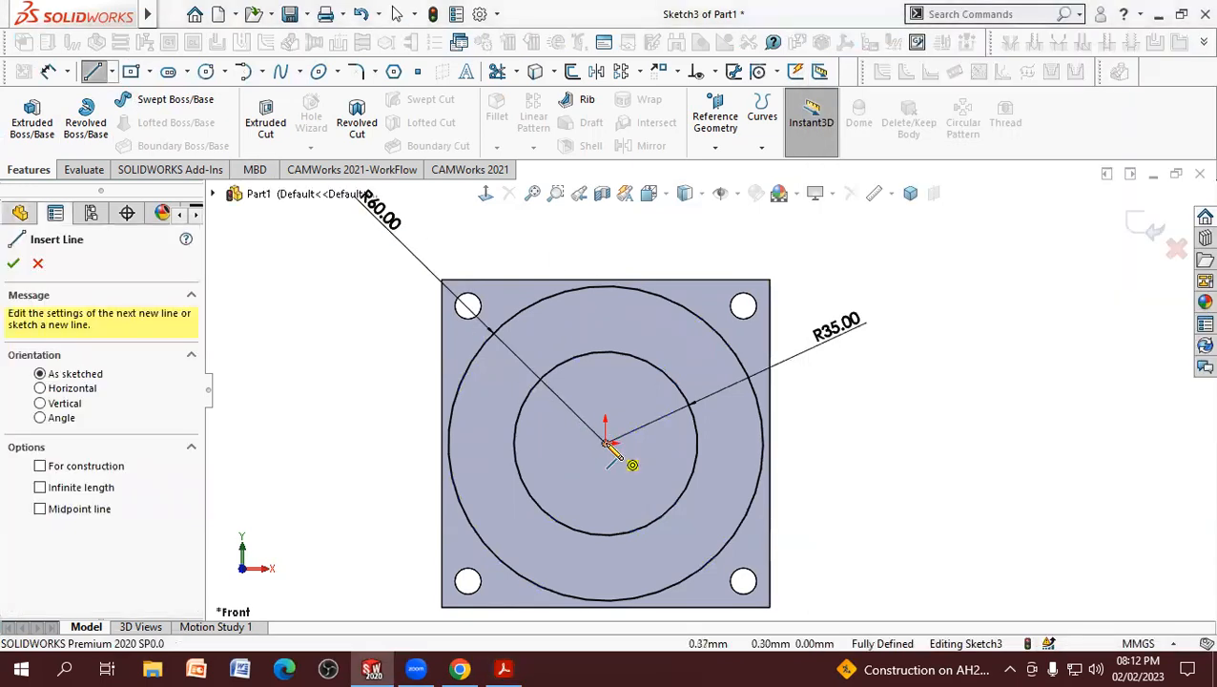
click(647, 292)
right_click(649, 296)
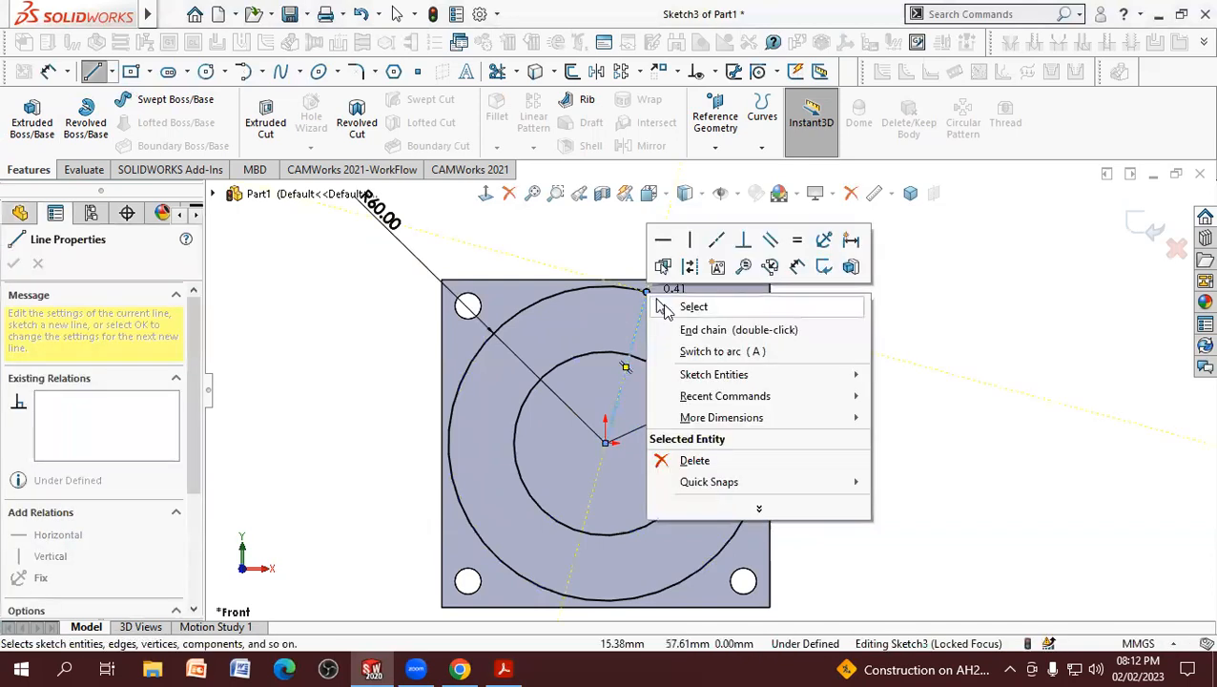
click(660, 306)
click(93, 72)
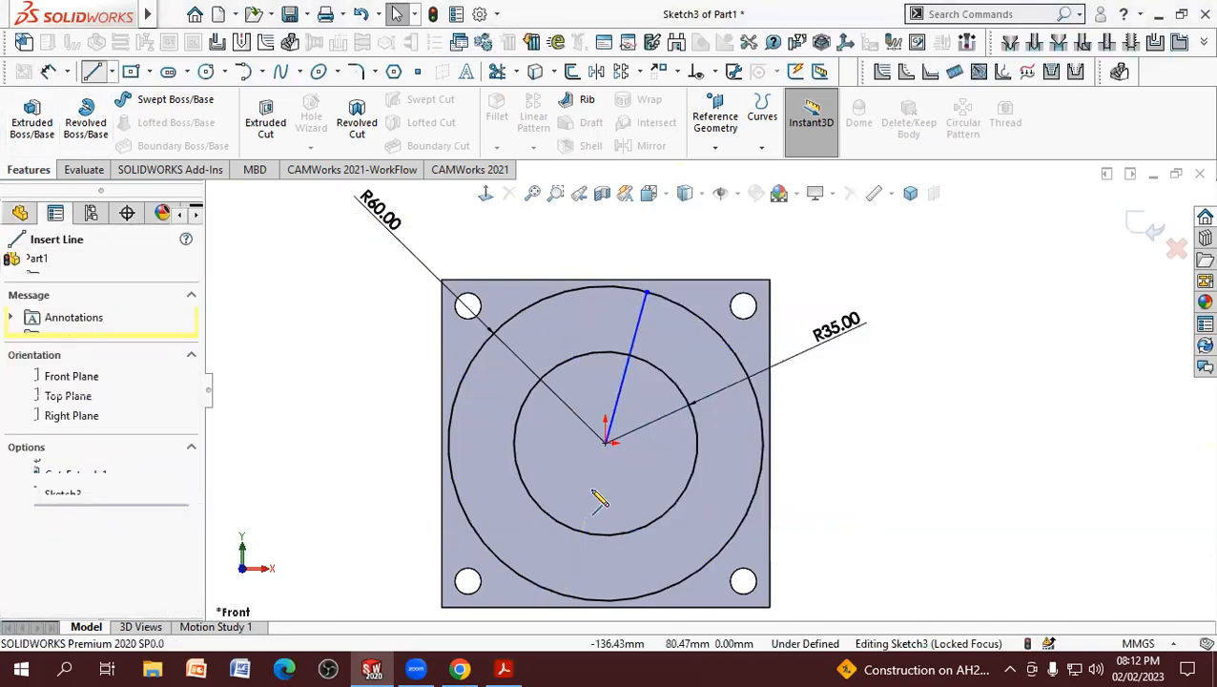
click(573, 289)
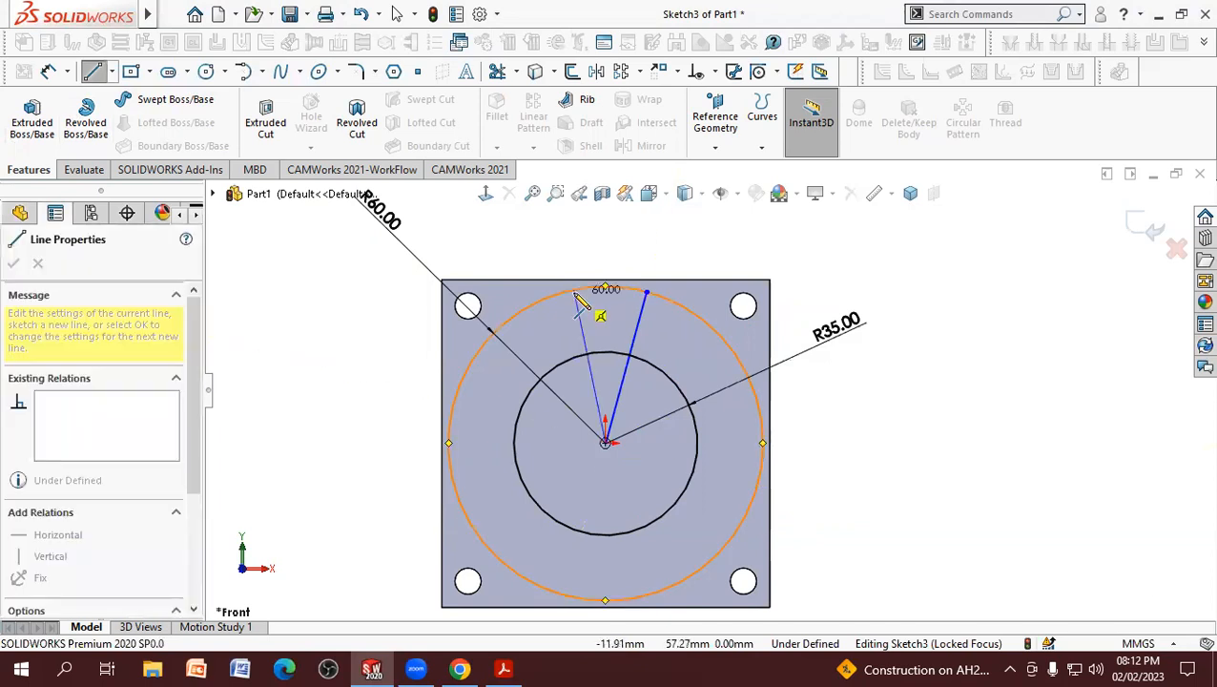
right_click(575, 294)
click(589, 304)
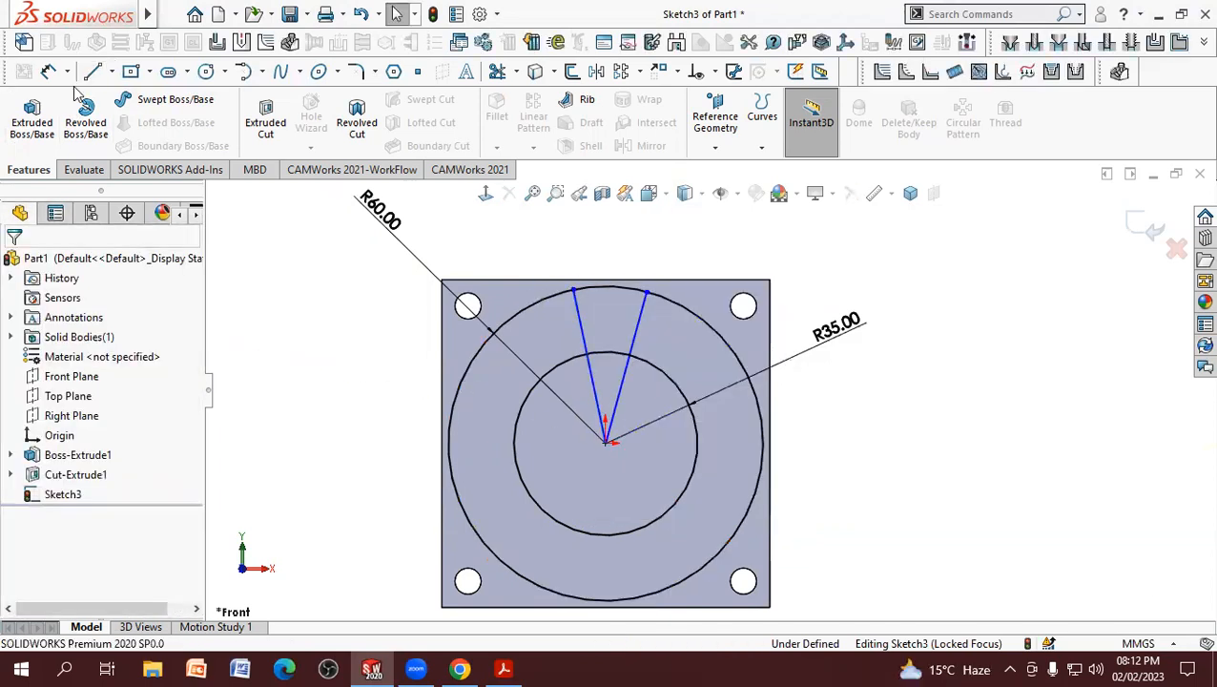
Step: Dimension the horizontal distance between the two lines' outer endpoints as 20 mm
click(49, 71)
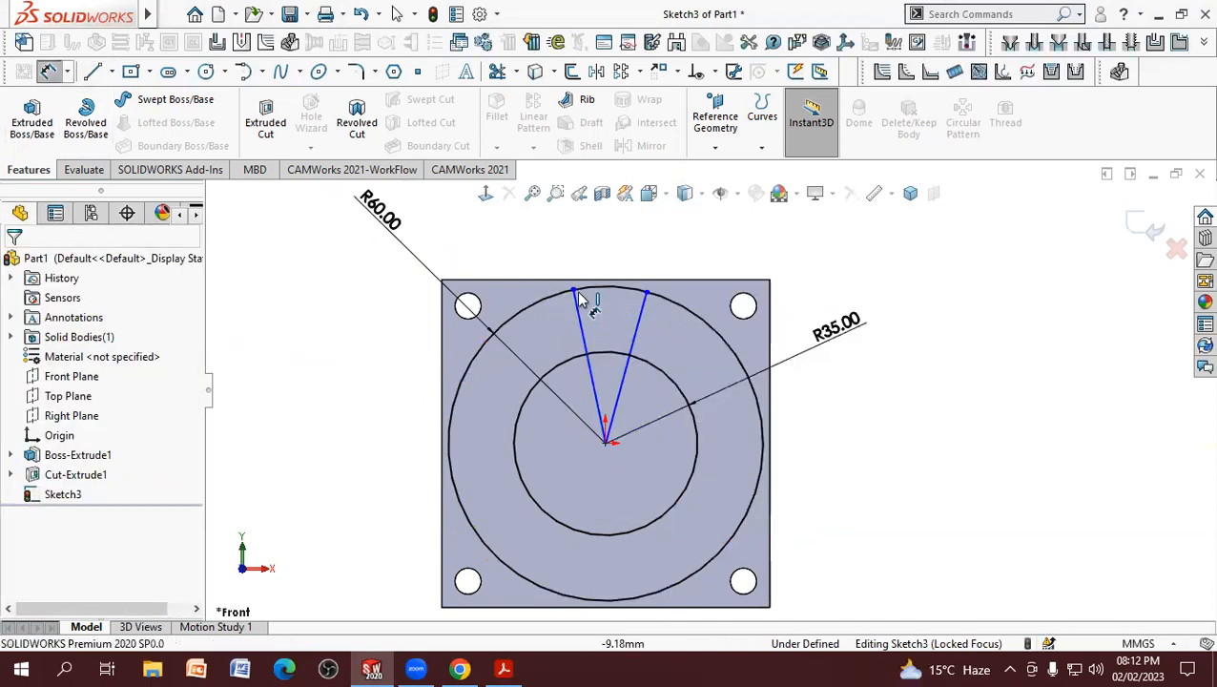
click(648, 295)
click(573, 290)
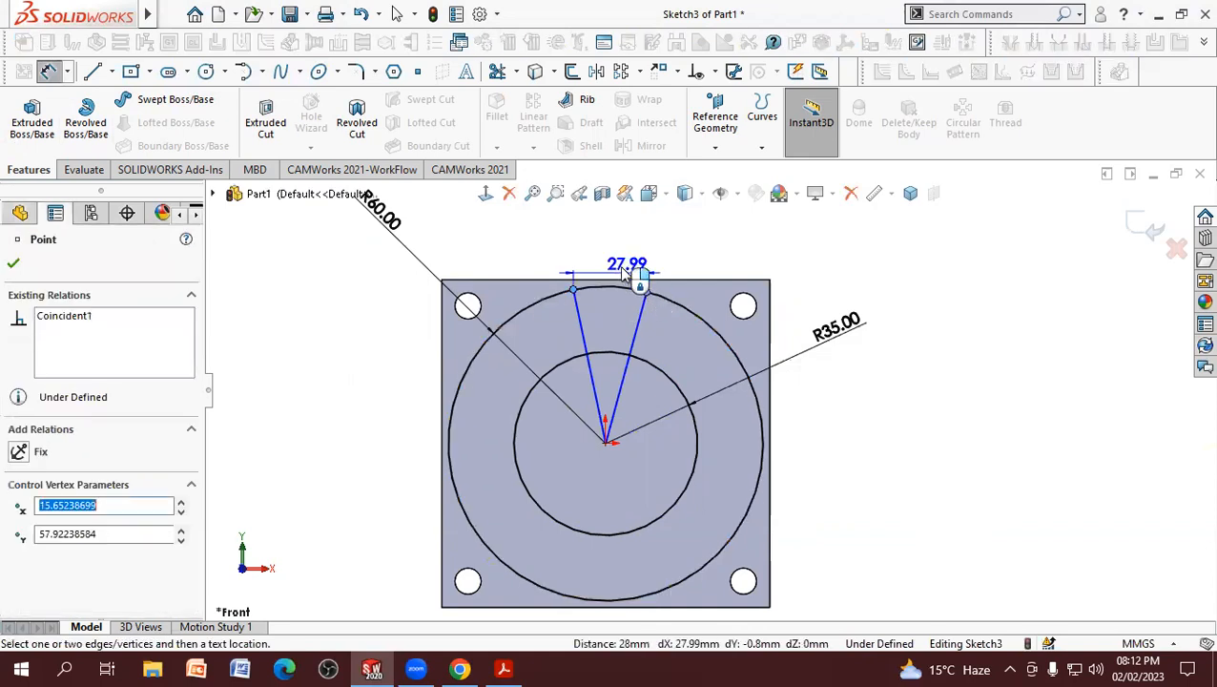
click(617, 259)
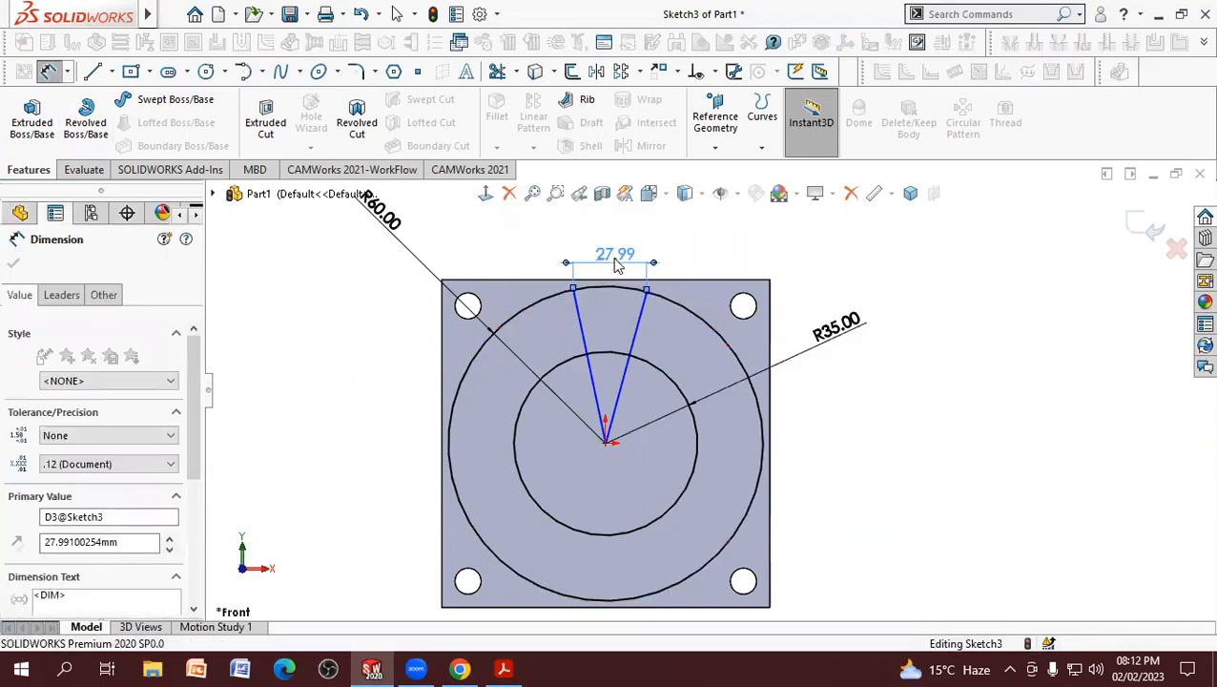
text(20)
key(Return)
click(788, 232)
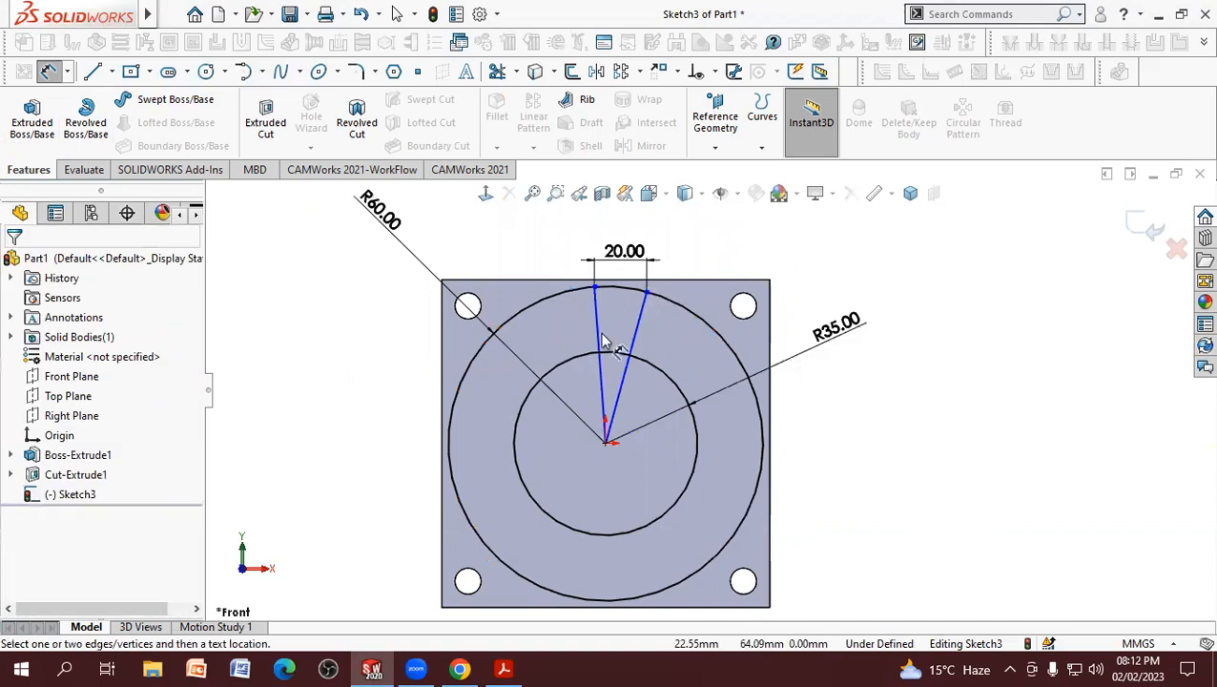
Step: Dimension the horizontal distance from the origin to the right line's outer endpoint as 10 mm
scroll(649, 365, down, 1)
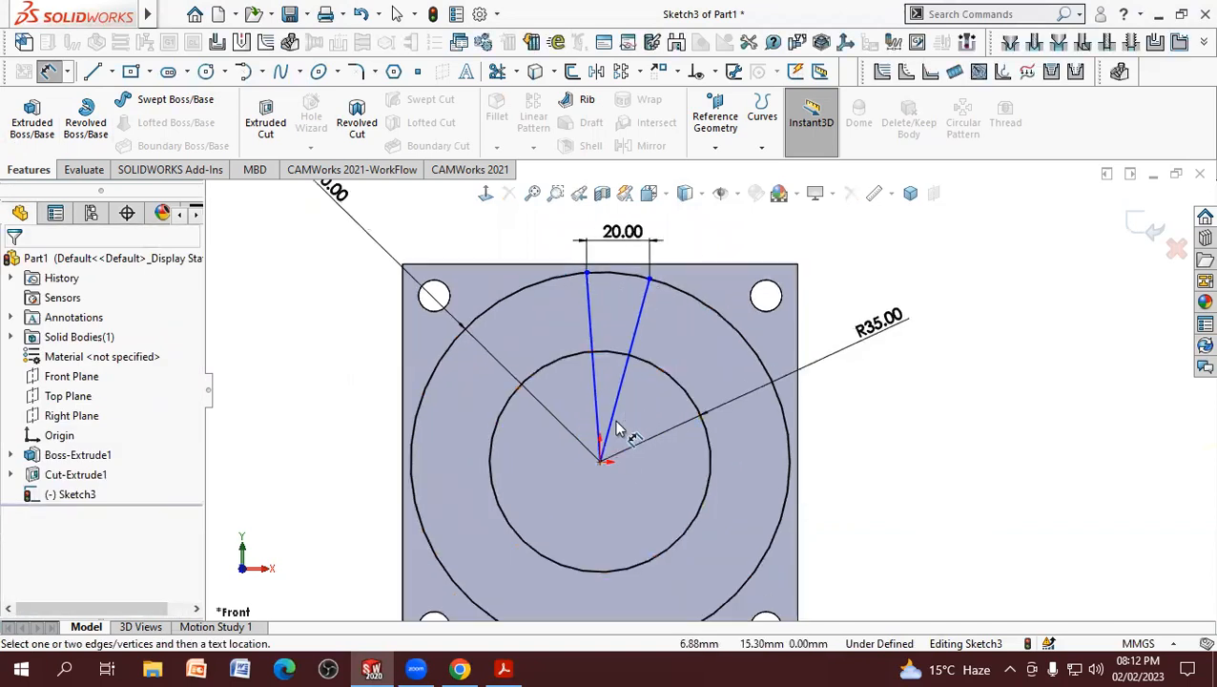
click(601, 465)
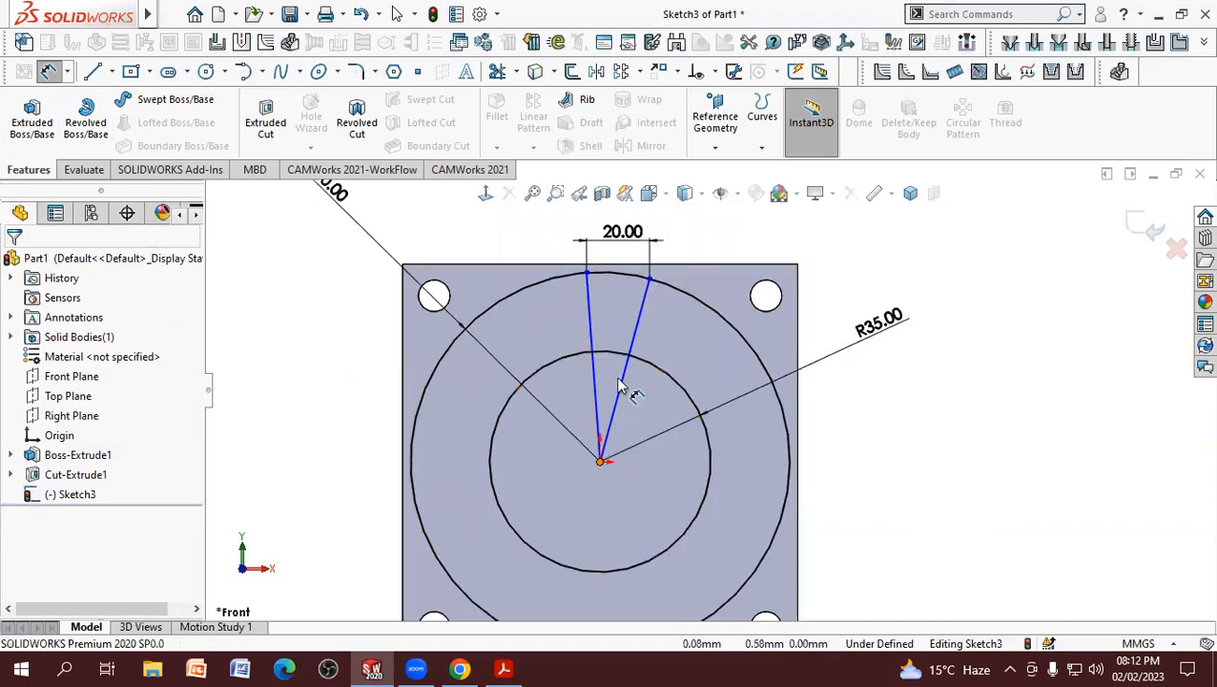
click(647, 276)
click(632, 264)
key(Return)
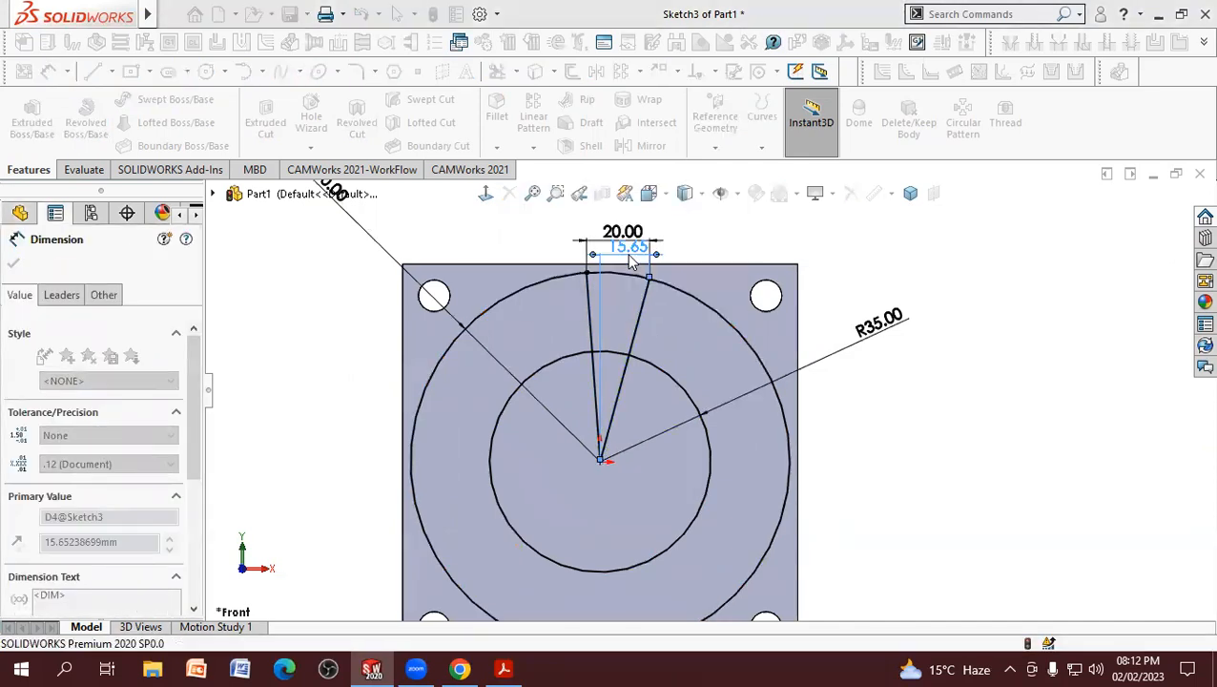
right_click(730, 250)
click(772, 301)
Step: Reposition the 10 mm, 20 mm and R60 dimension labels so they sit clear of one another around the plate
scroll(754, 329, up, 1)
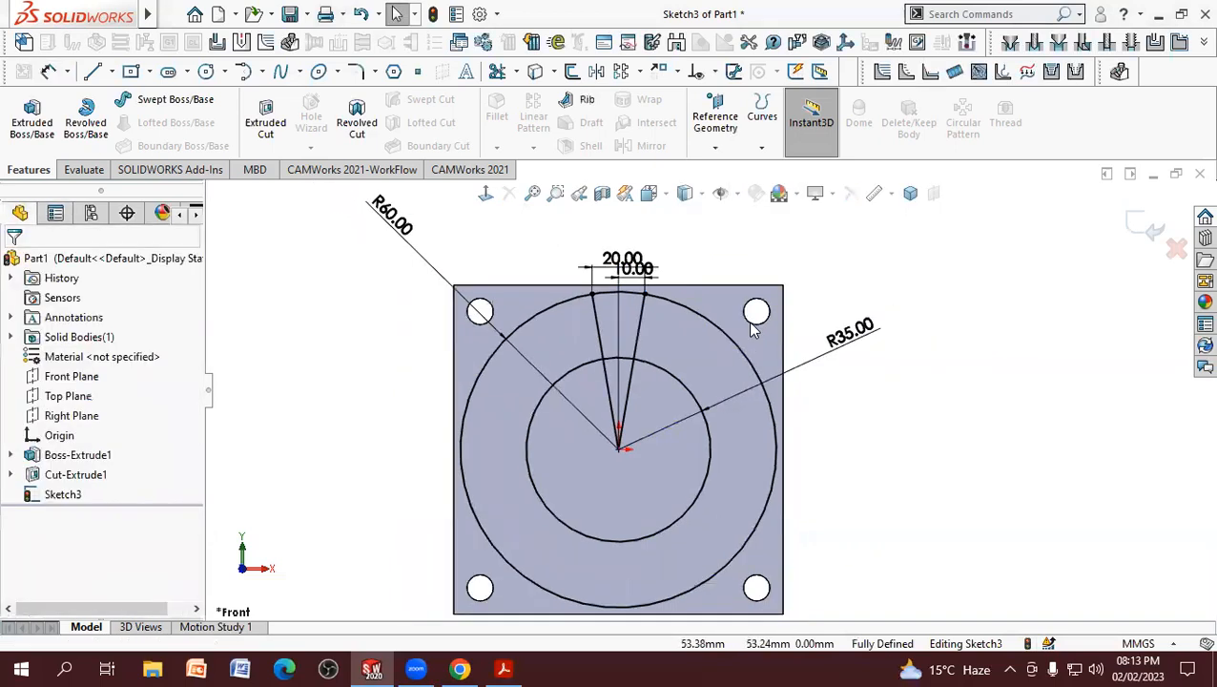
scroll(757, 345, up, 2)
scroll(691, 304, down, 2)
mouse_move(619, 289)
mouse_down()
mouse_move(634, 250)
mouse_move(618, 261)
mouse_move(685, 265)
mouse_up()
drag(608, 294, 548, 260)
click(753, 269)
scroll(725, 384, up, 3)
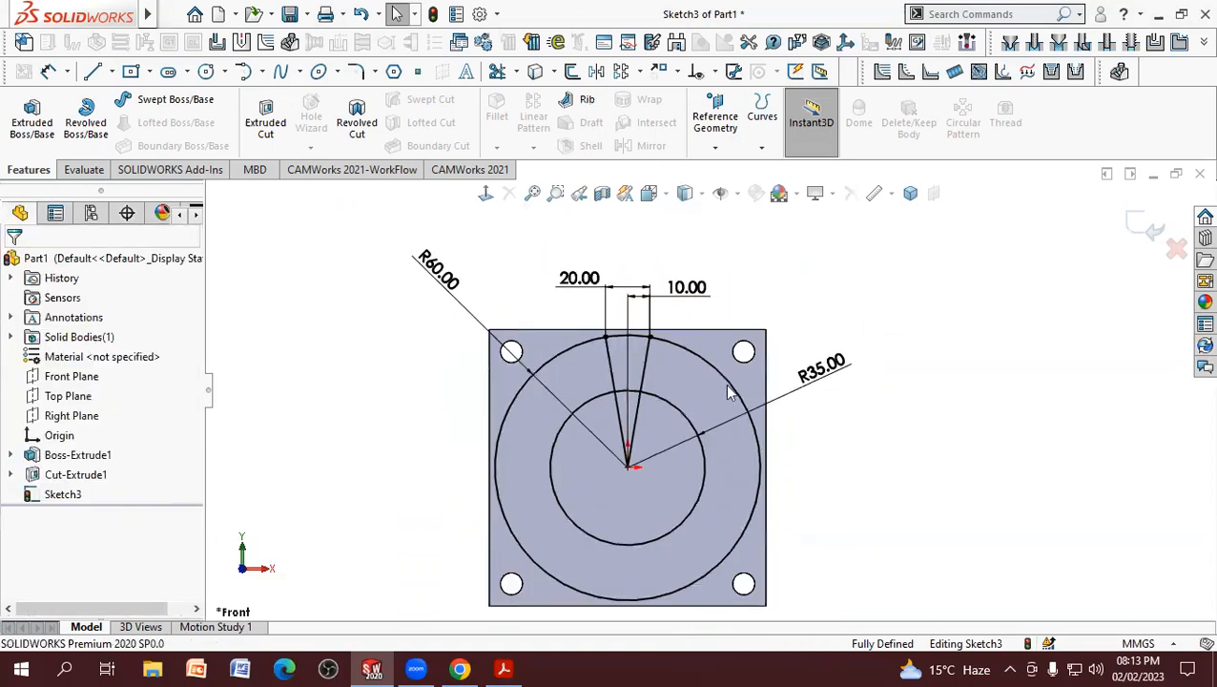
scroll(720, 512, down, 4)
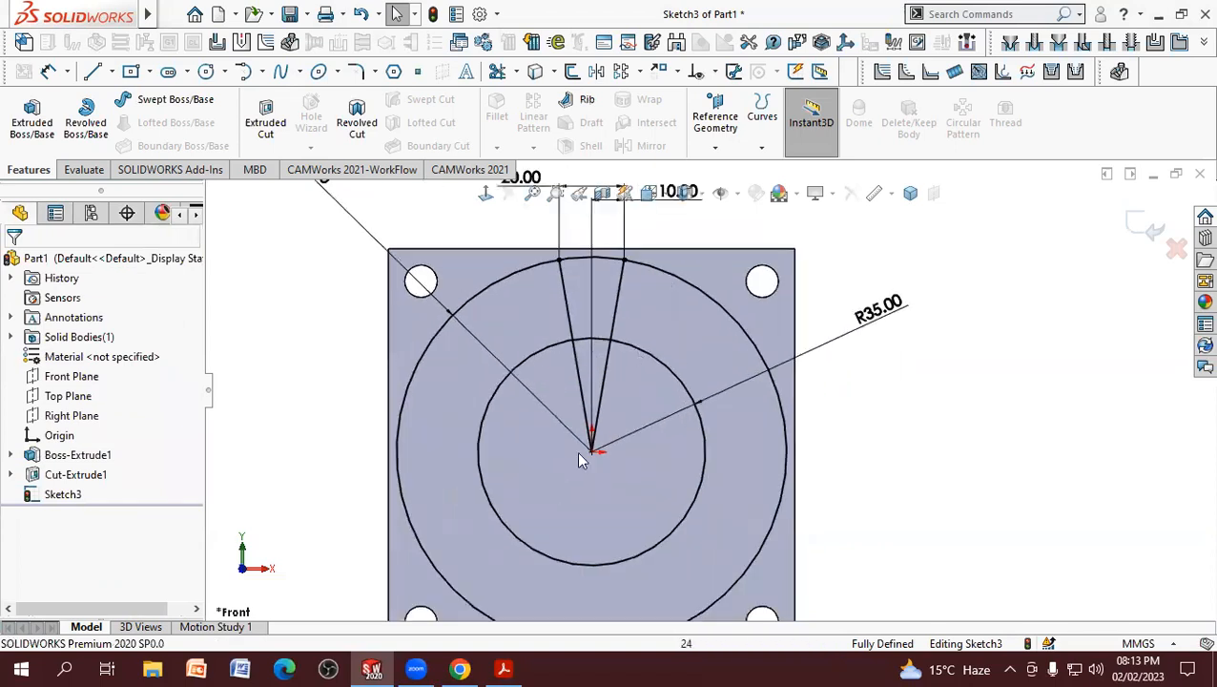
scroll(655, 456, up, 1)
scroll(731, 462, down, 1)
scroll(505, 353, up, 1)
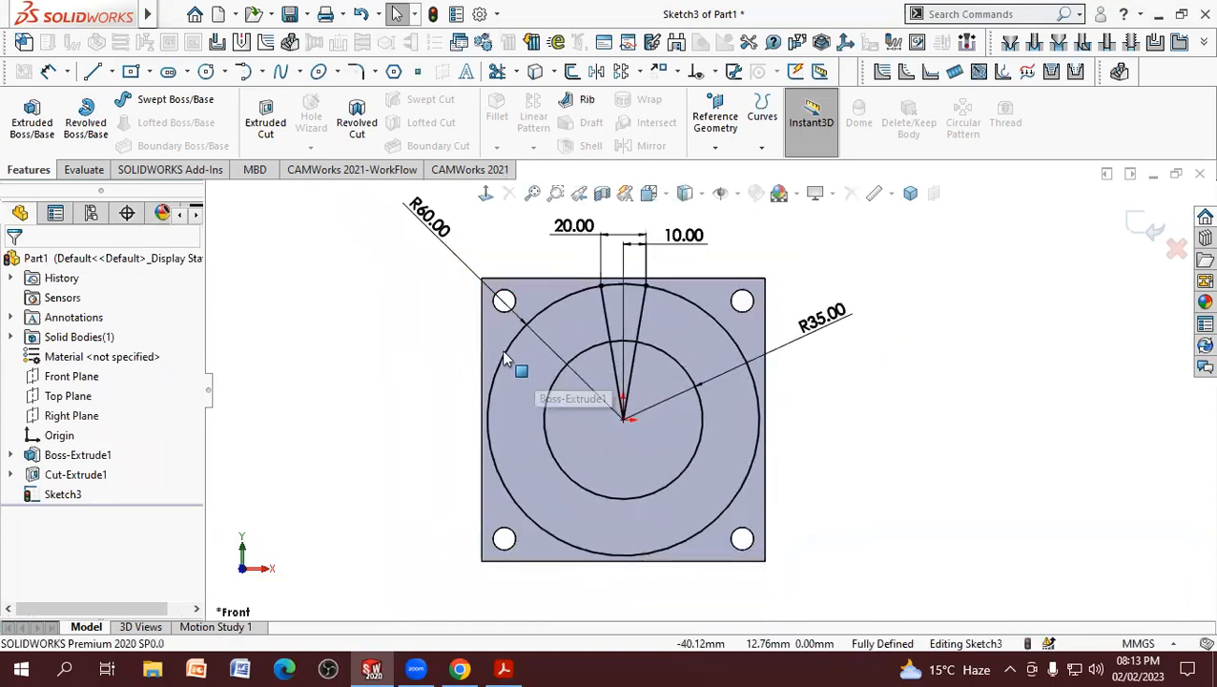
drag(420, 217, 500, 241)
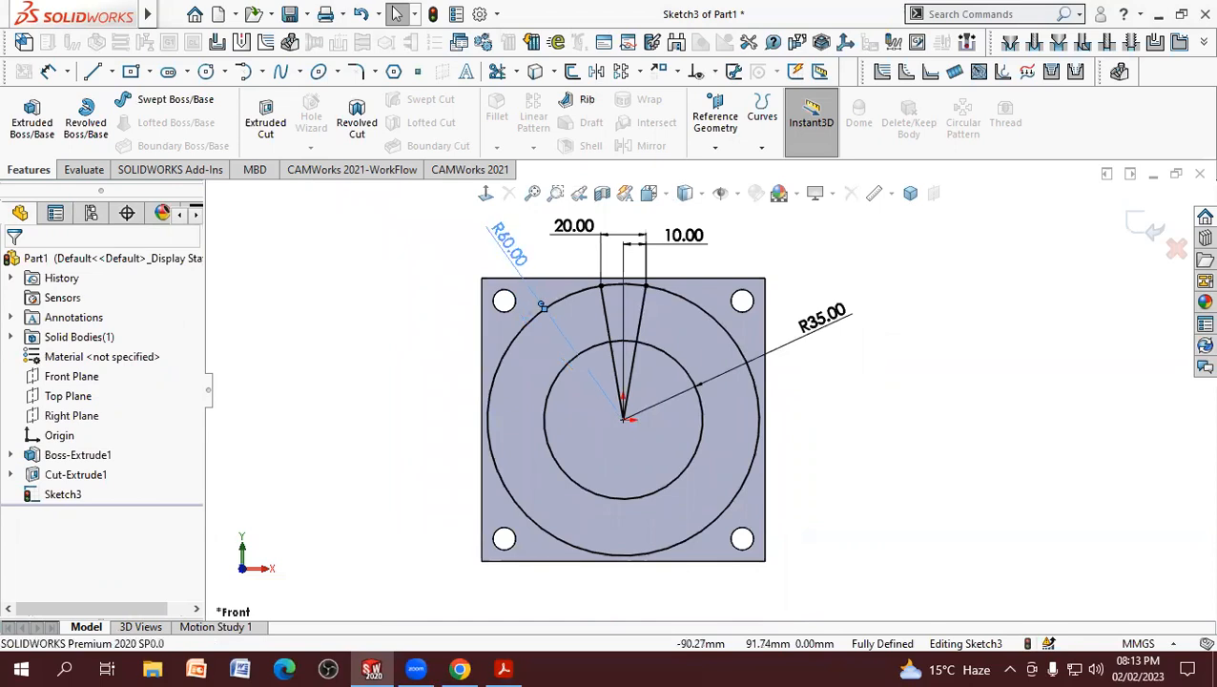
Step: Trim both circles outside the two radial lines with Trim to closest, keeping the trimmed parts as construction geometry
click(498, 73)
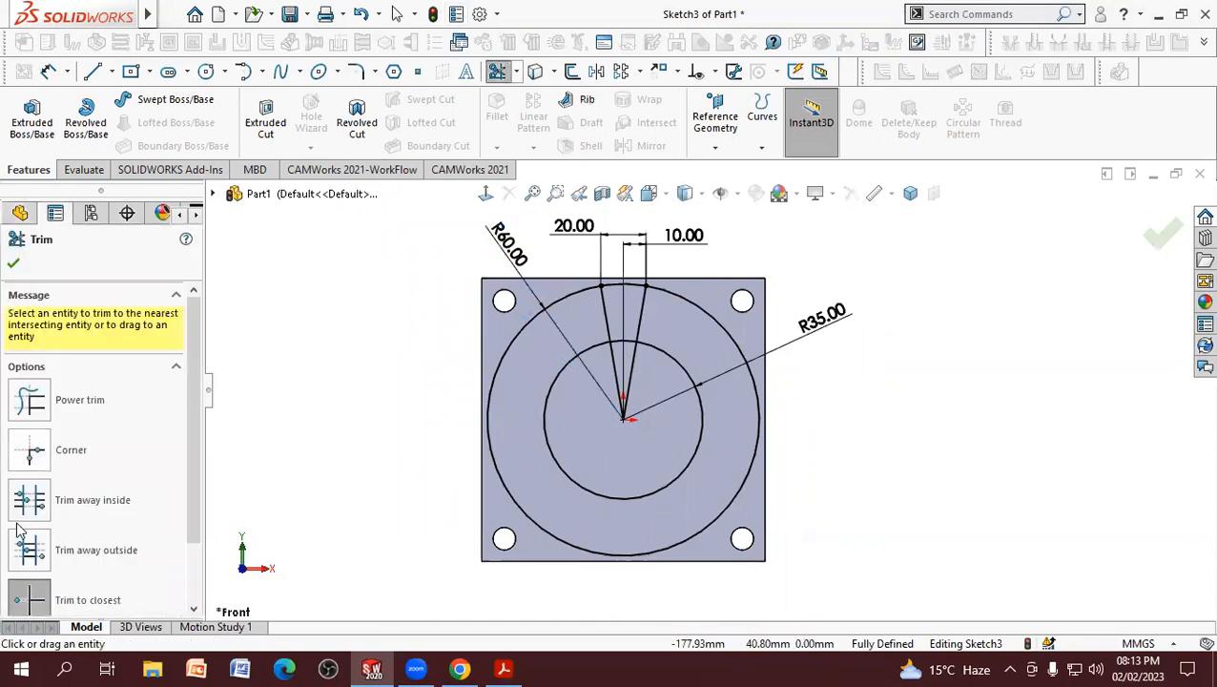
scroll(190, 509, down, 3)
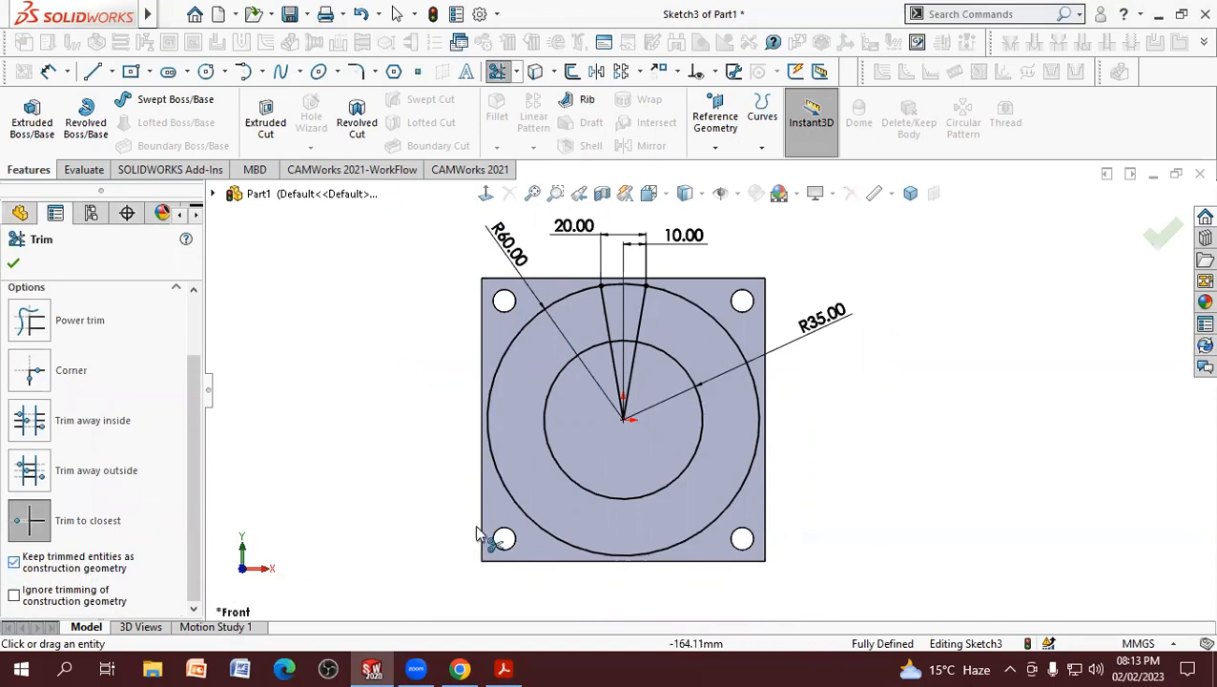
click(535, 529)
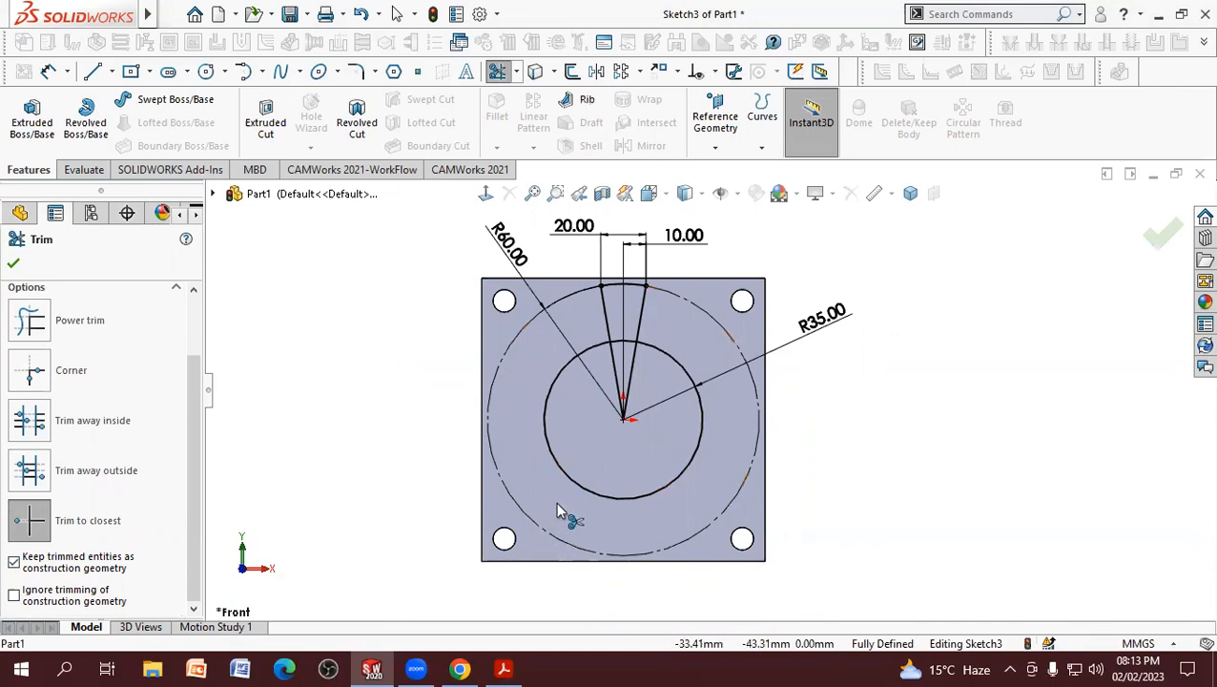
click(601, 497)
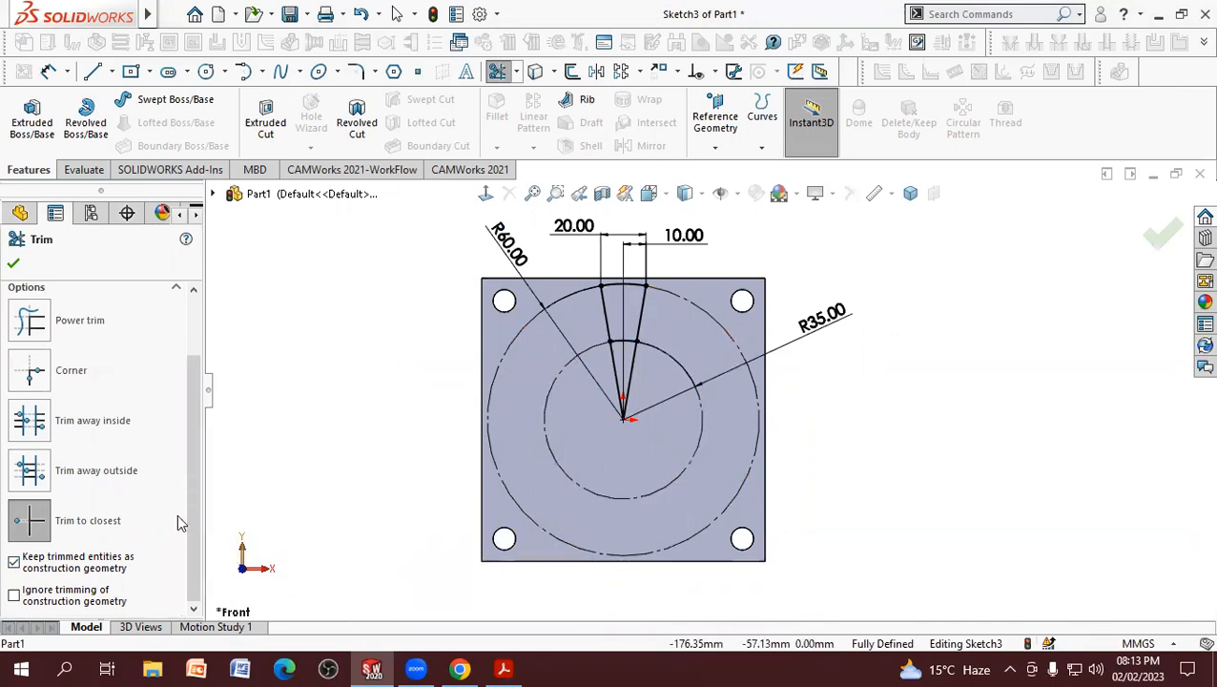
click(14, 264)
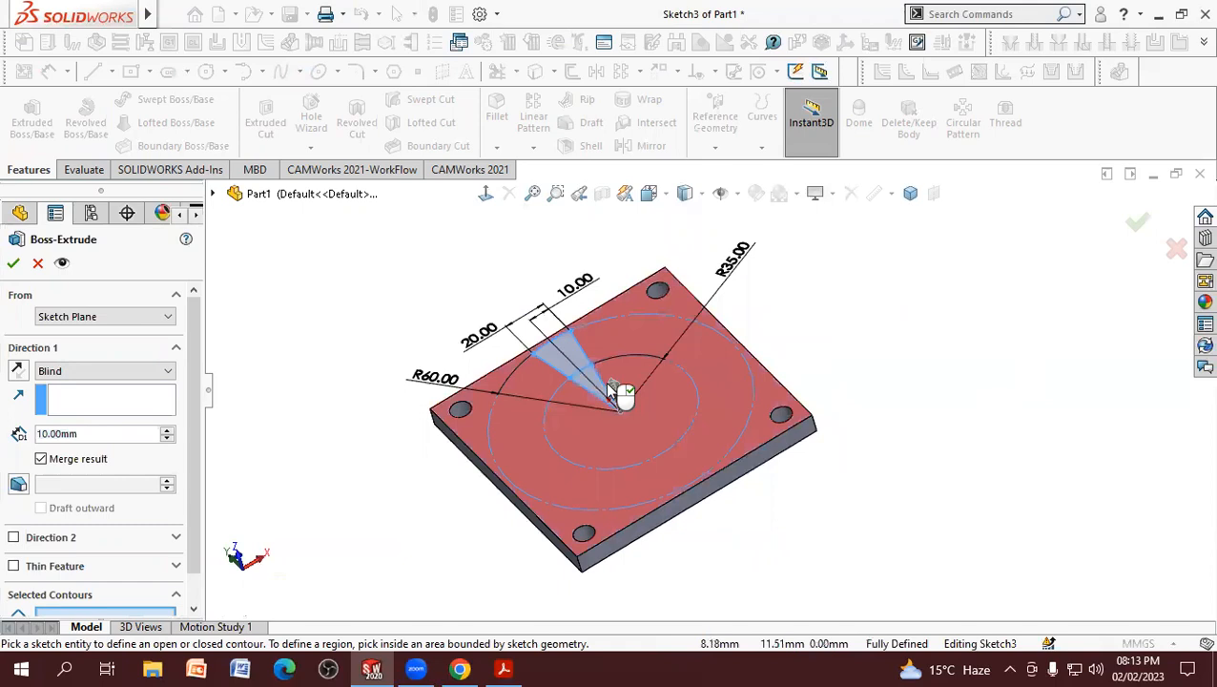
Step: Extrude only the wedge region between the R35 and R60 arcs as a 35 mm blind boss merged with the plate
scroll(600, 377, down, 3)
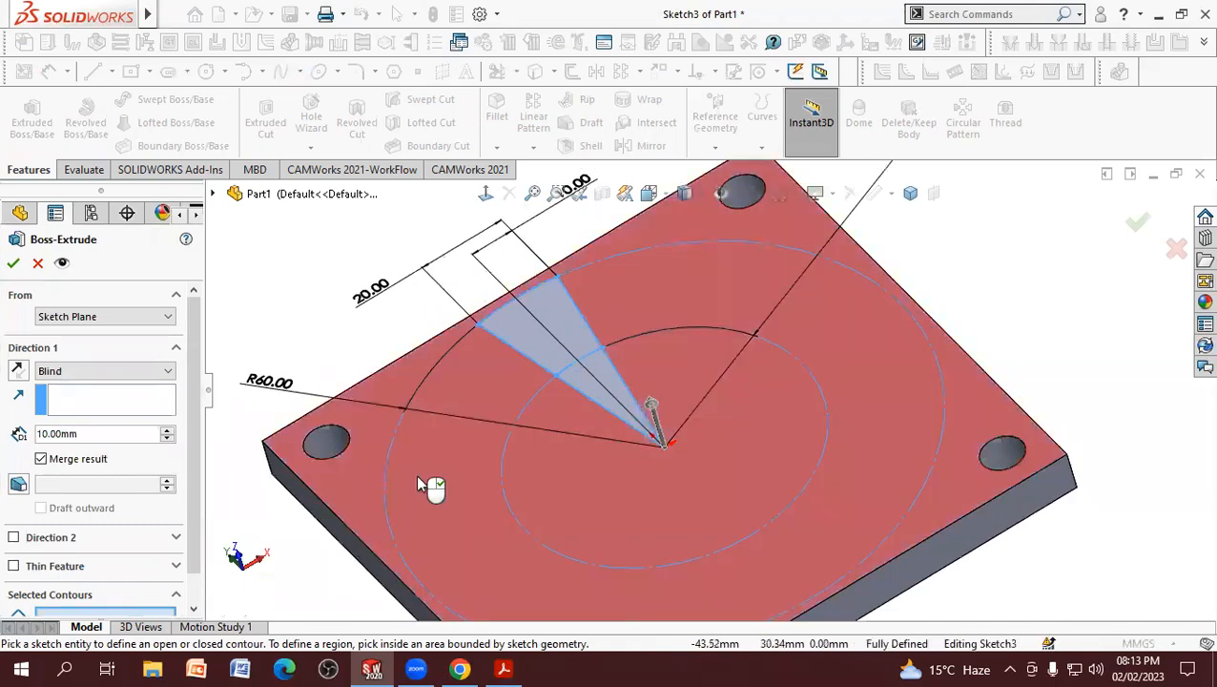
scroll(185, 551, down, 1)
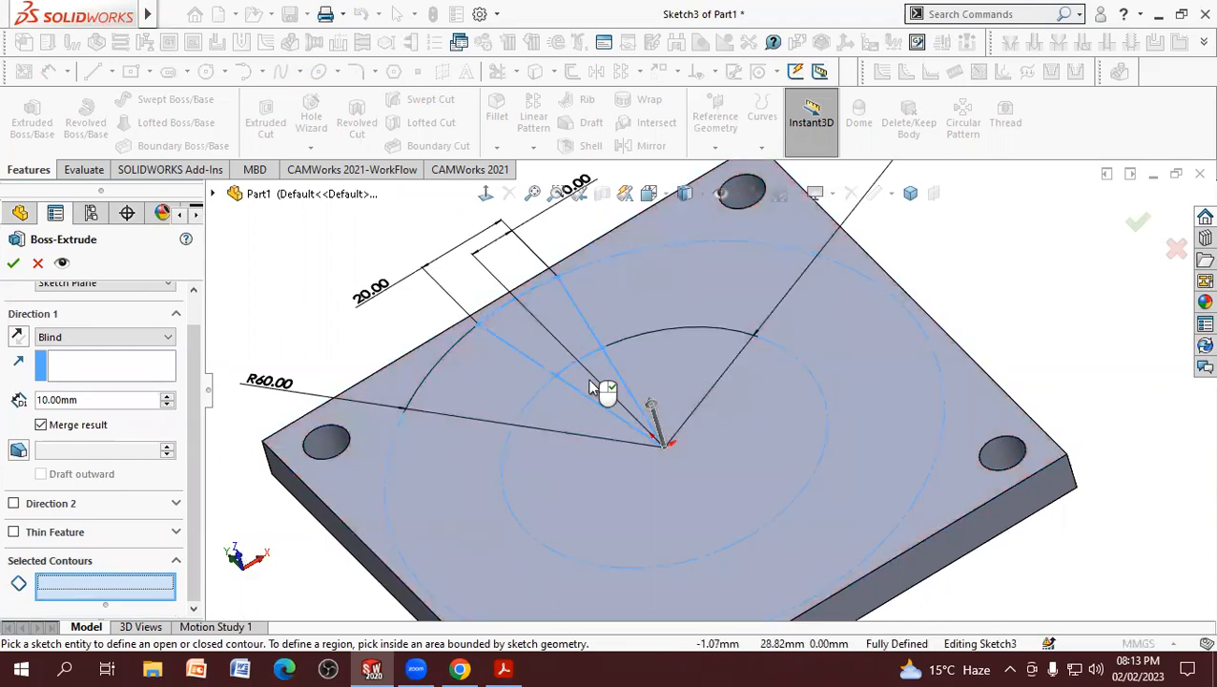
click(548, 343)
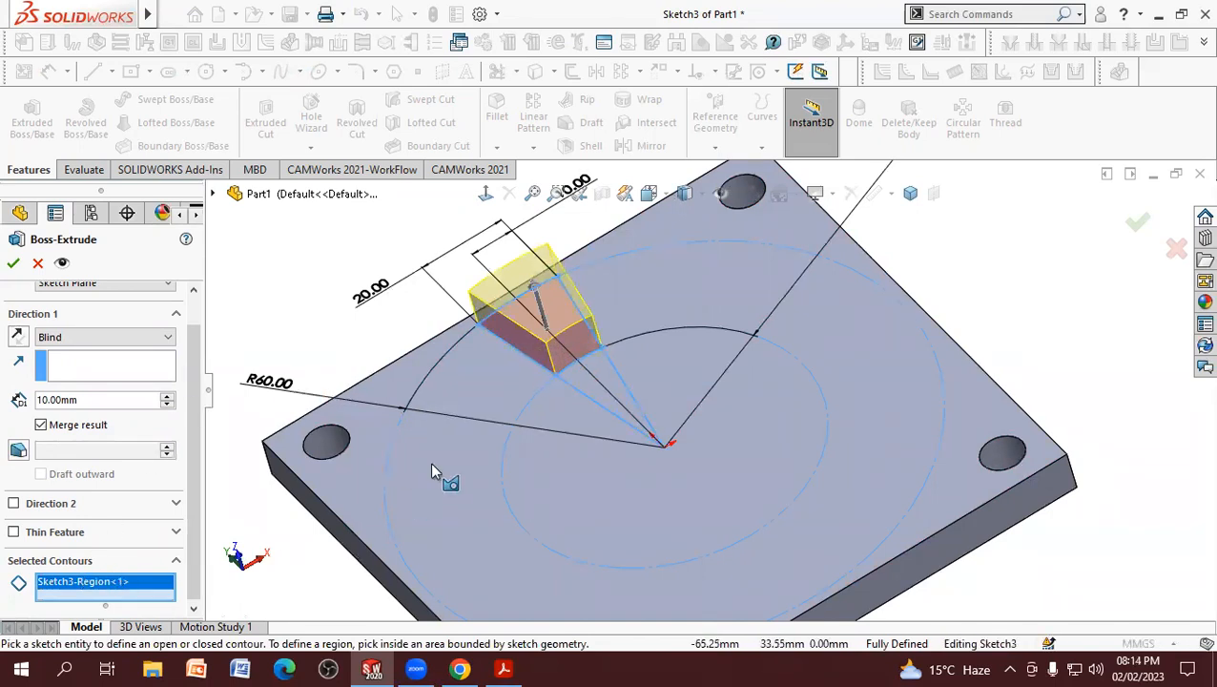
click(124, 400)
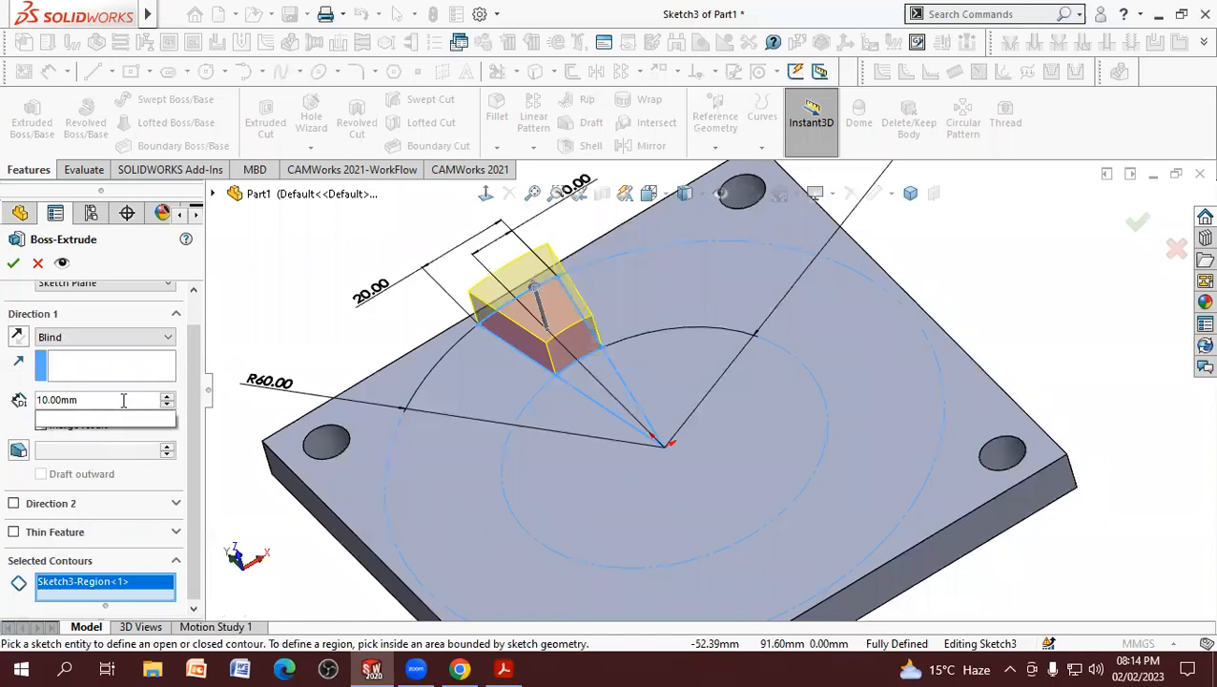
text(35)
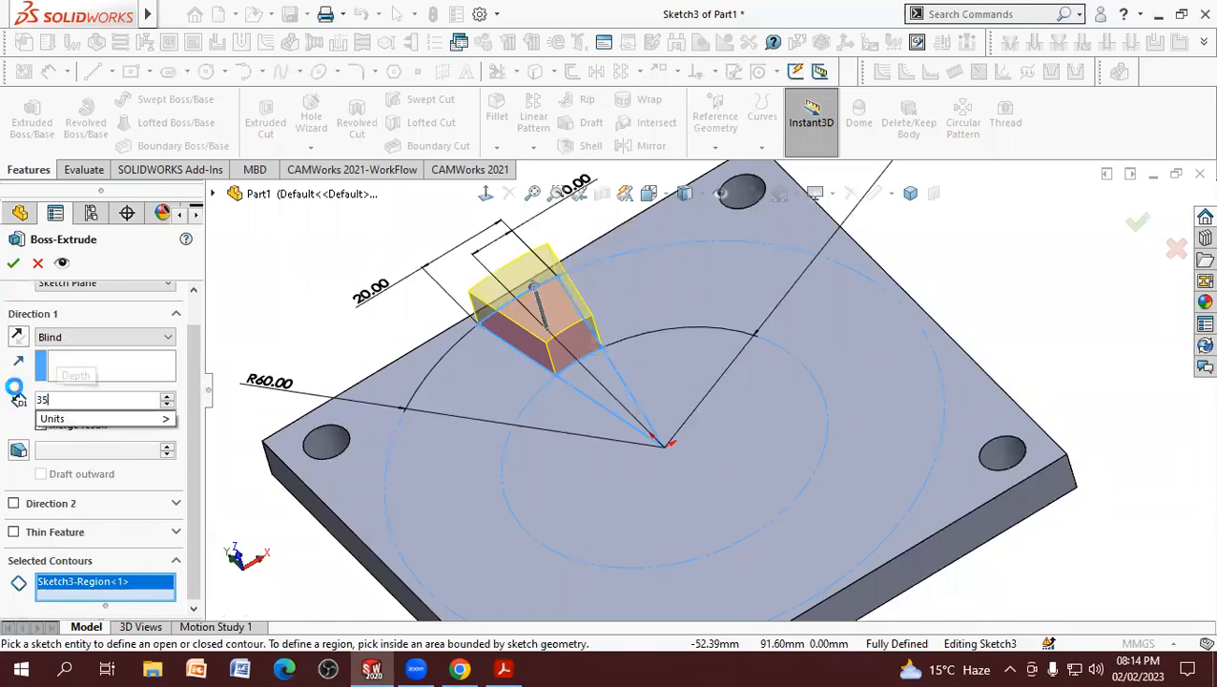
key(Return)
scroll(333, 364, down, 4)
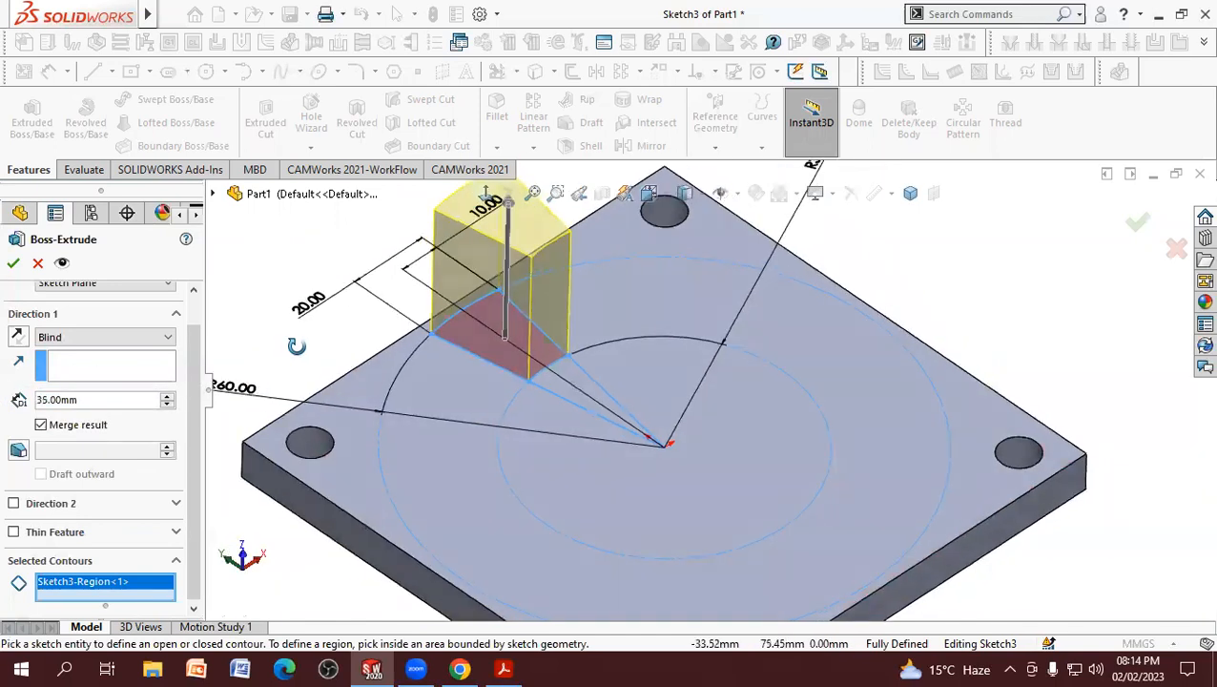
scroll(339, 362, up, 5)
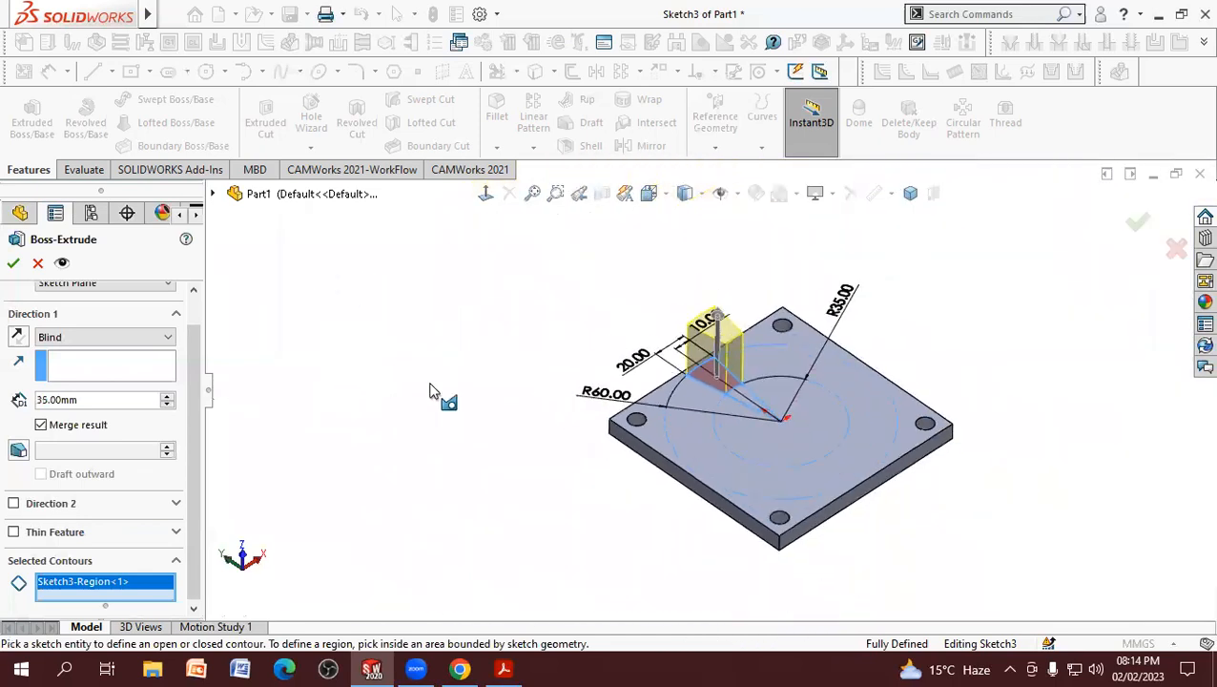
scroll(947, 406, down, 2)
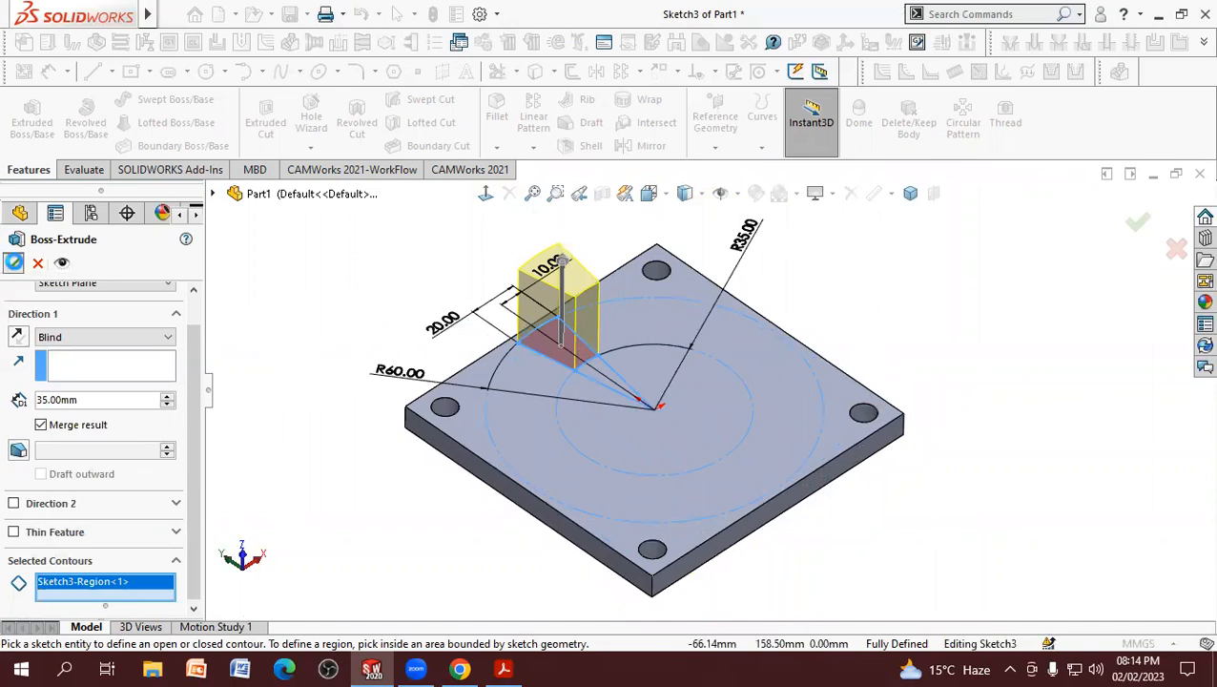
click(13, 264)
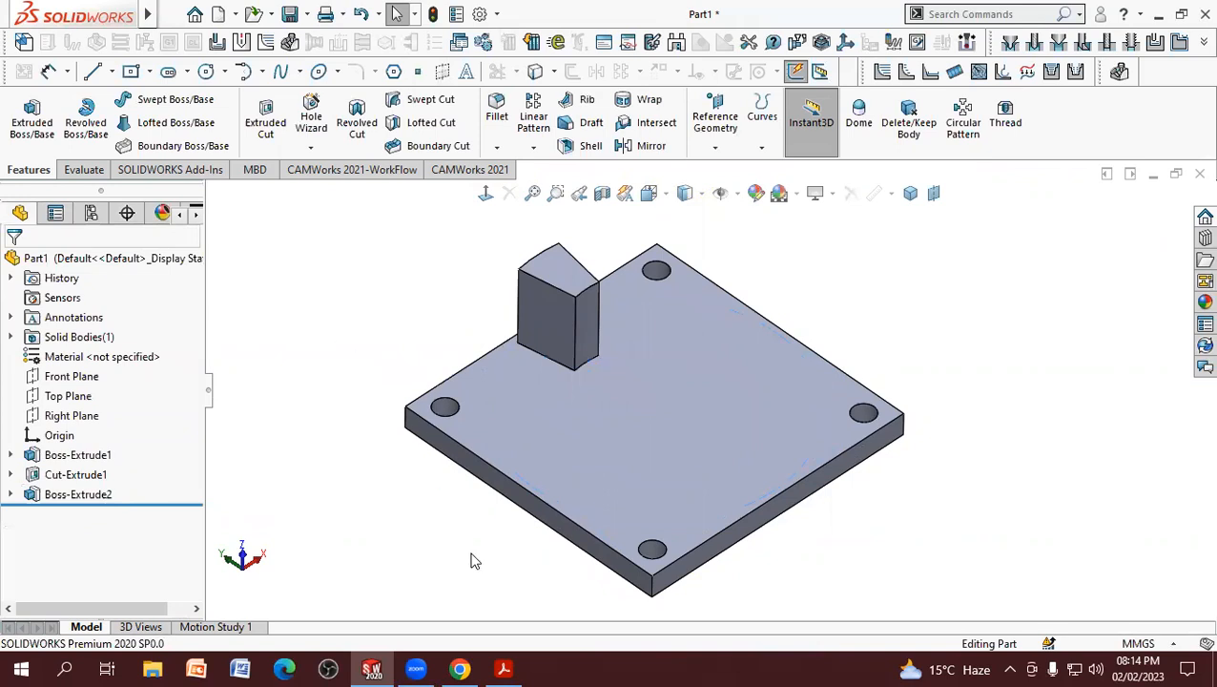
Step: Check the corner radius in the PDF drawing and fillet the boss's four vertical edges with a 6.5 mm radius
click(505, 668)
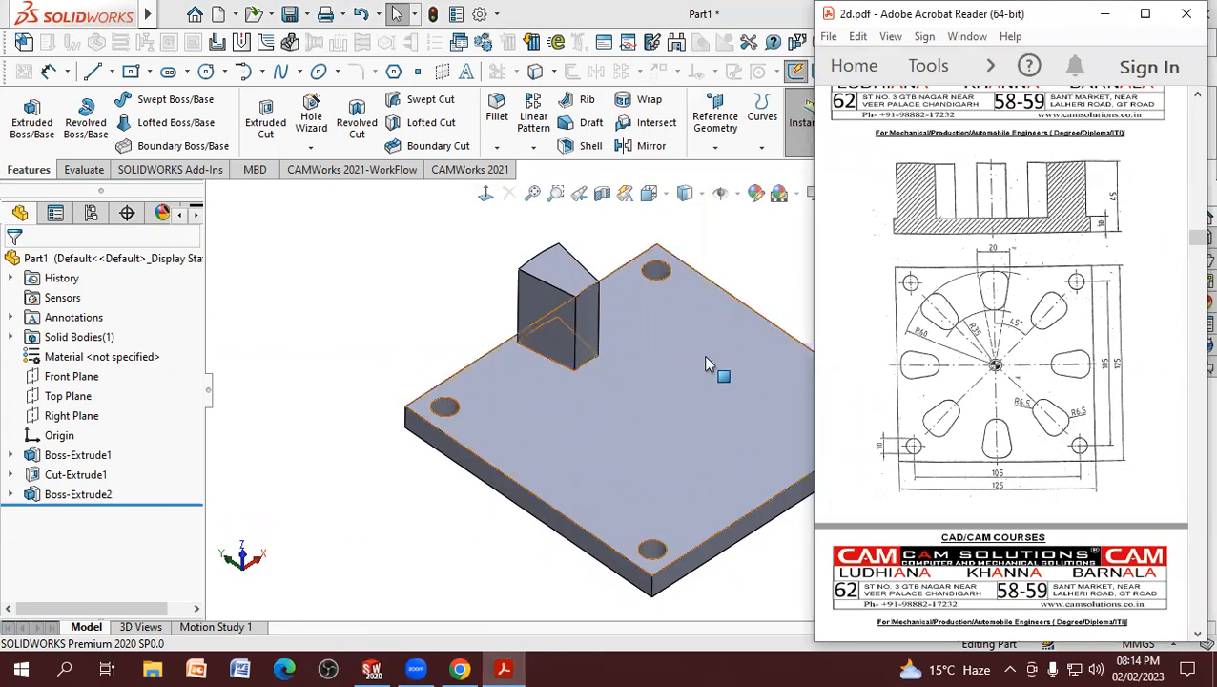
click(454, 277)
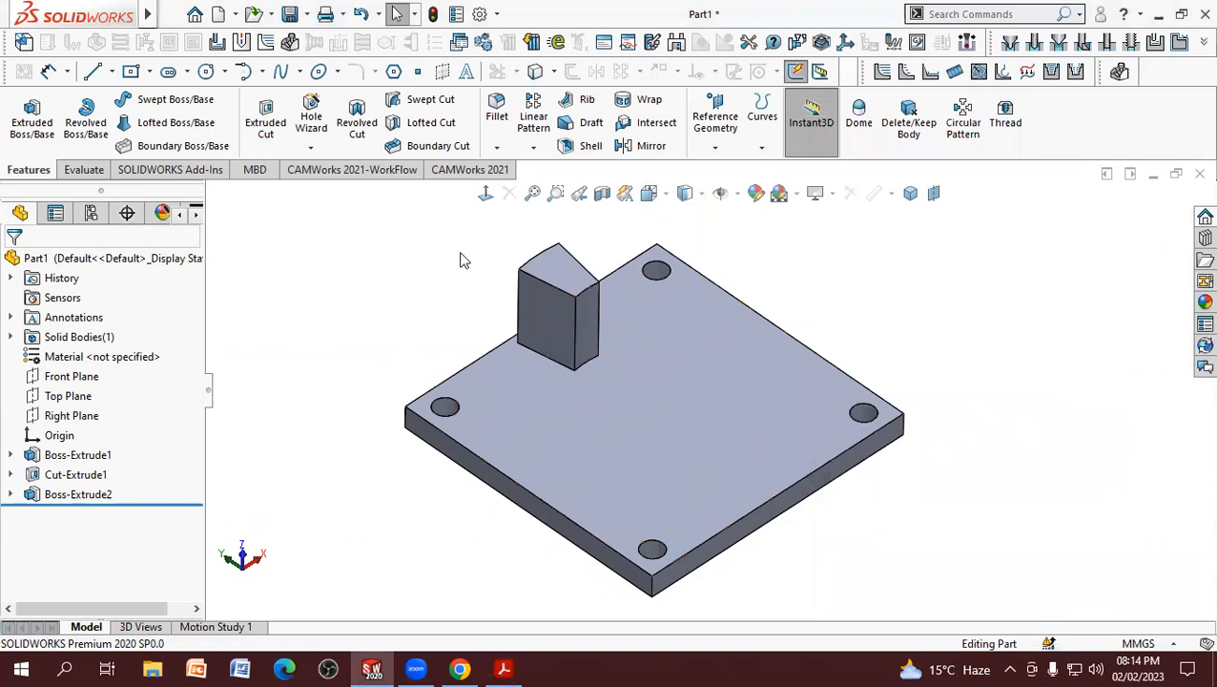
click(496, 113)
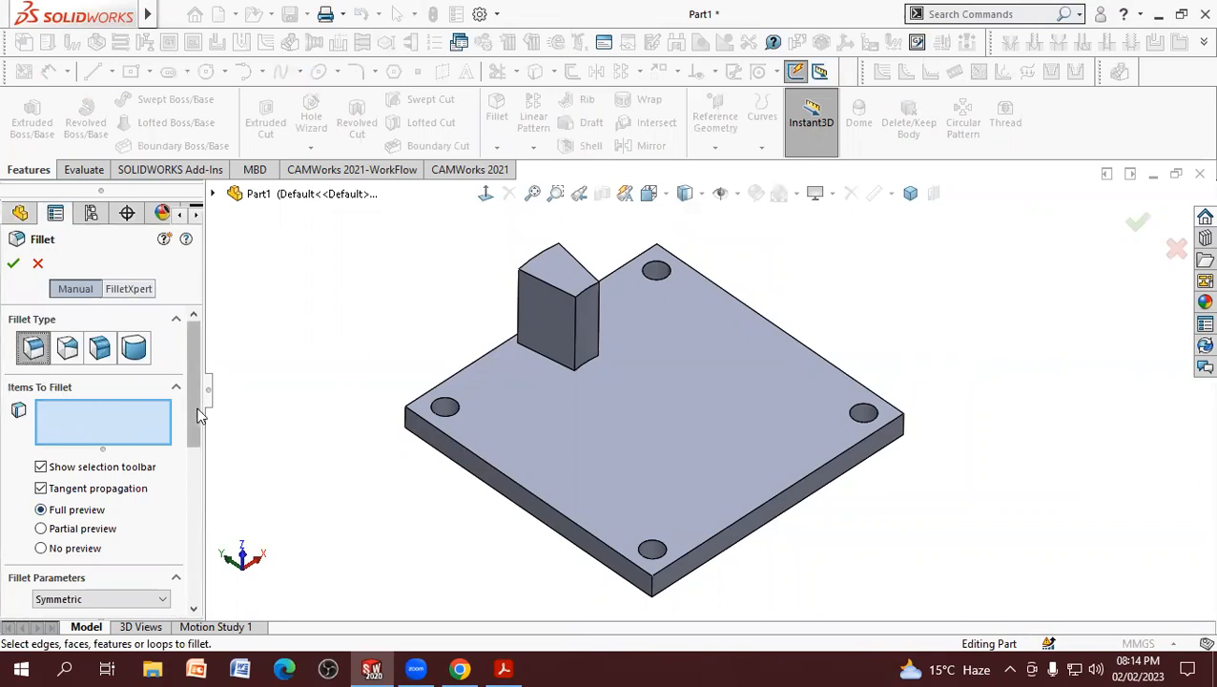
scroll(186, 425, down, 5)
click(91, 446)
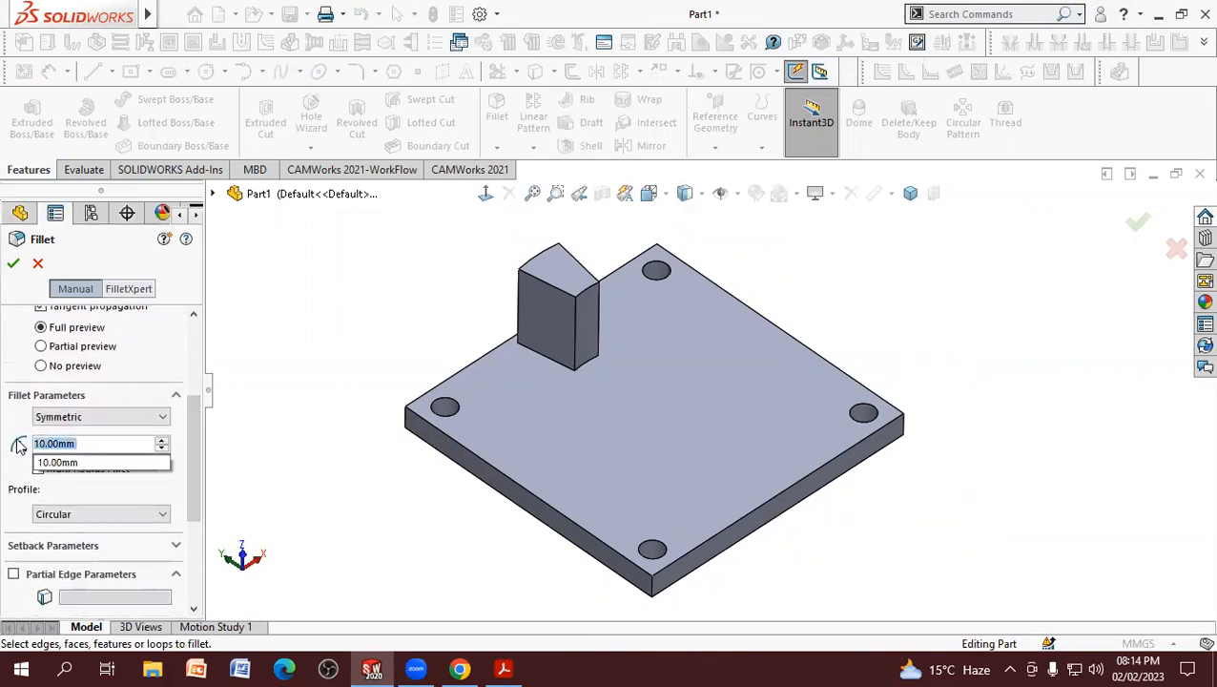
text(6.5)
key(Return)
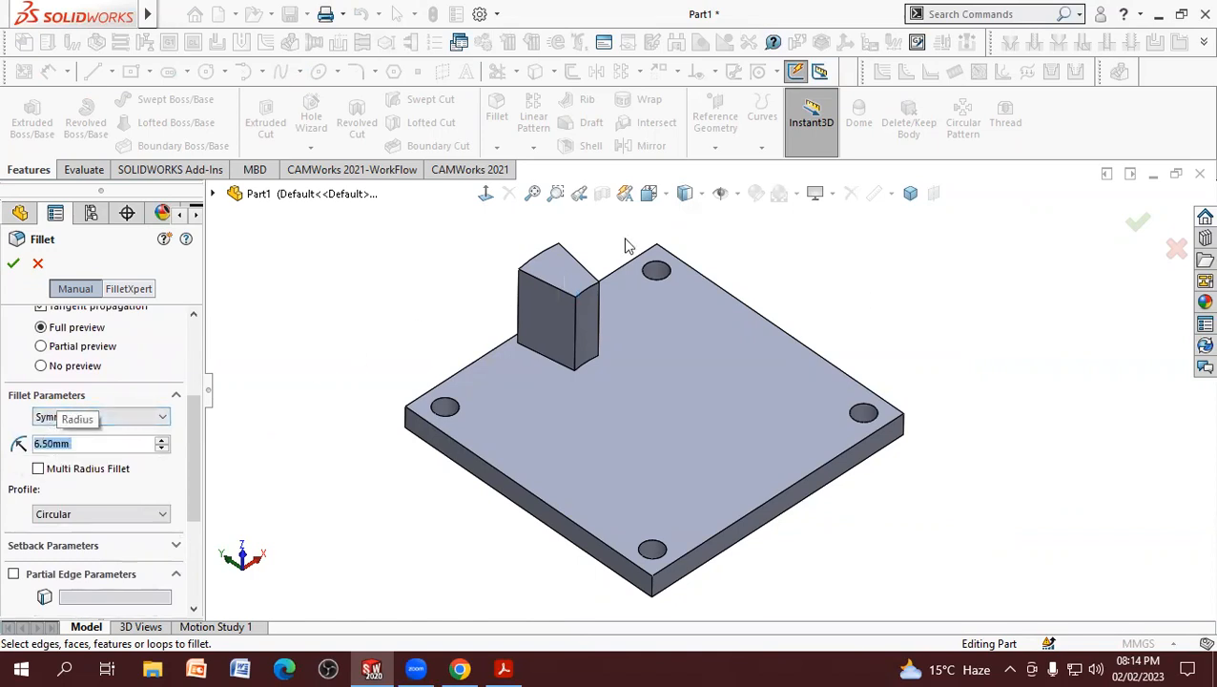
scroll(748, 361, up, 2)
scroll(648, 296, down, 5)
scroll(582, 398, down, 2)
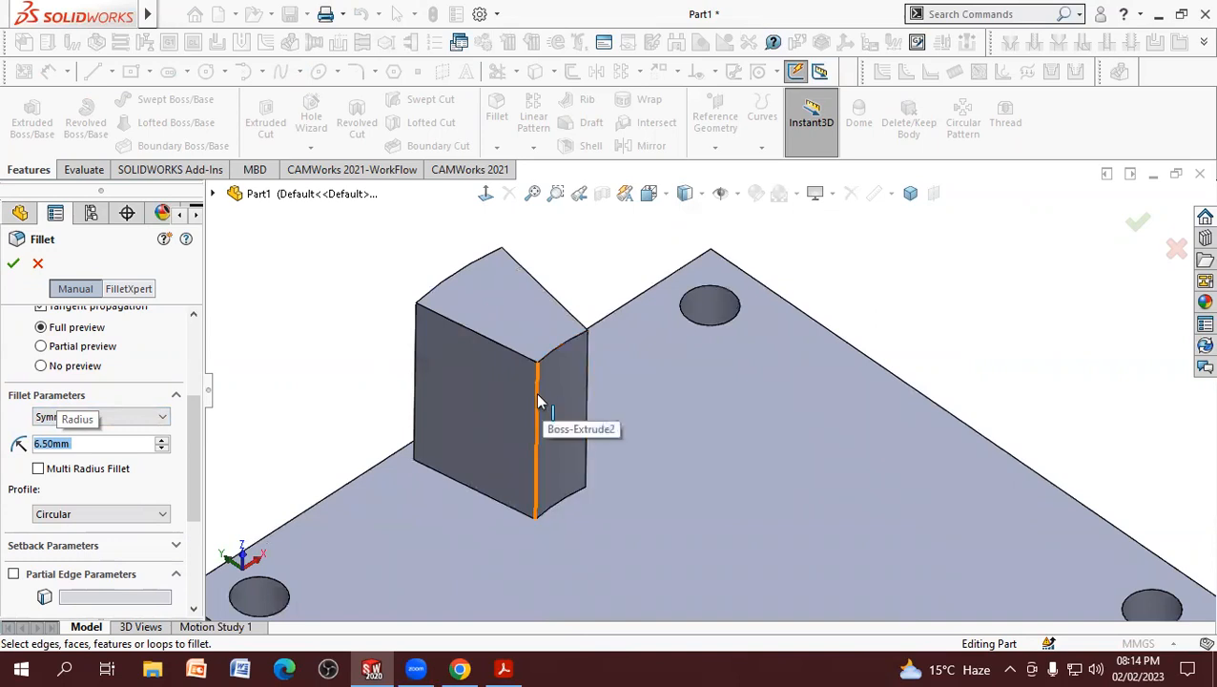
click(537, 401)
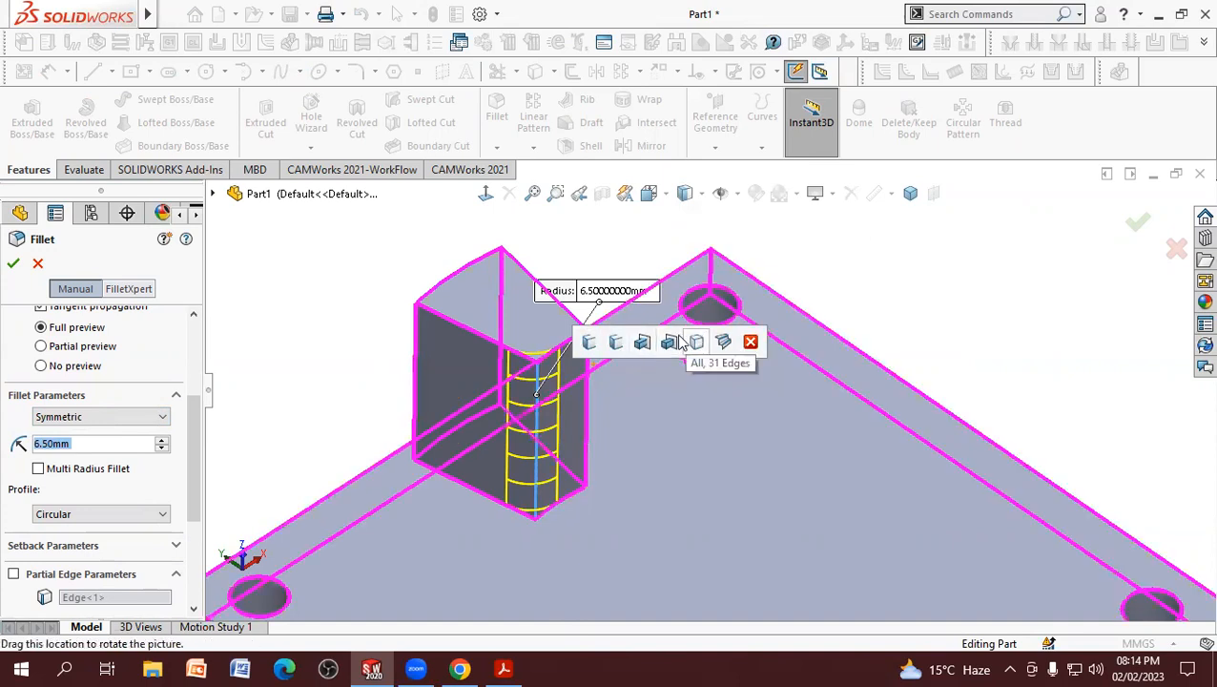
click(590, 345)
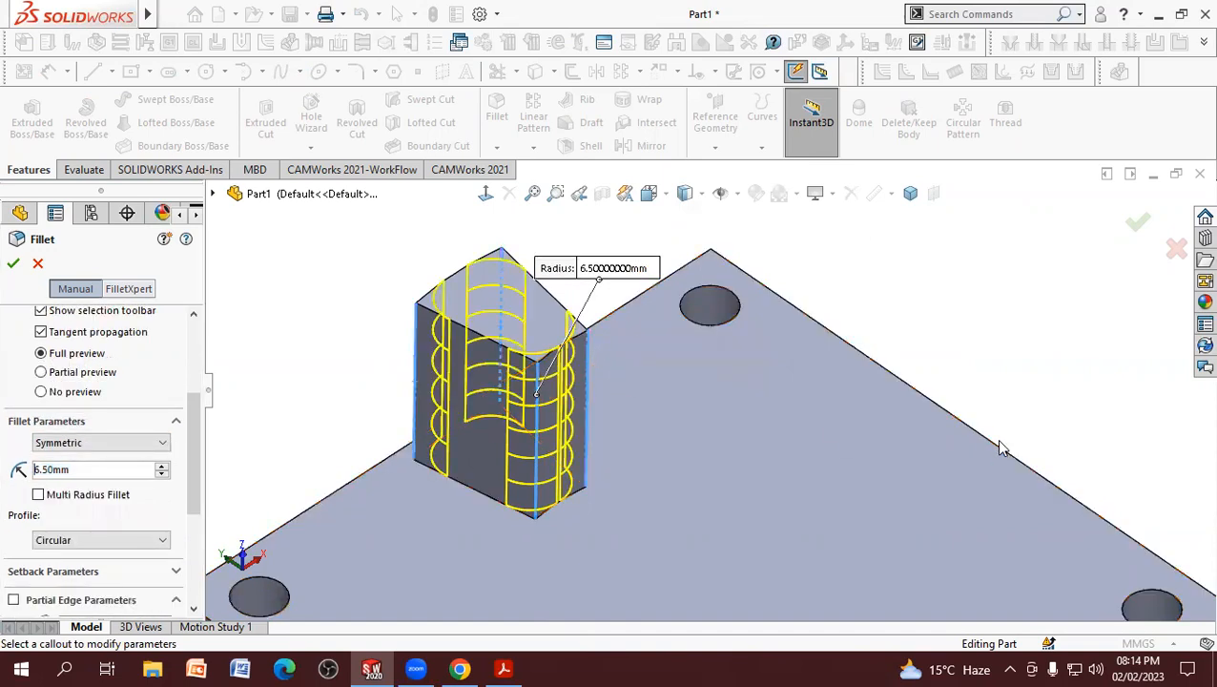
click(10, 264)
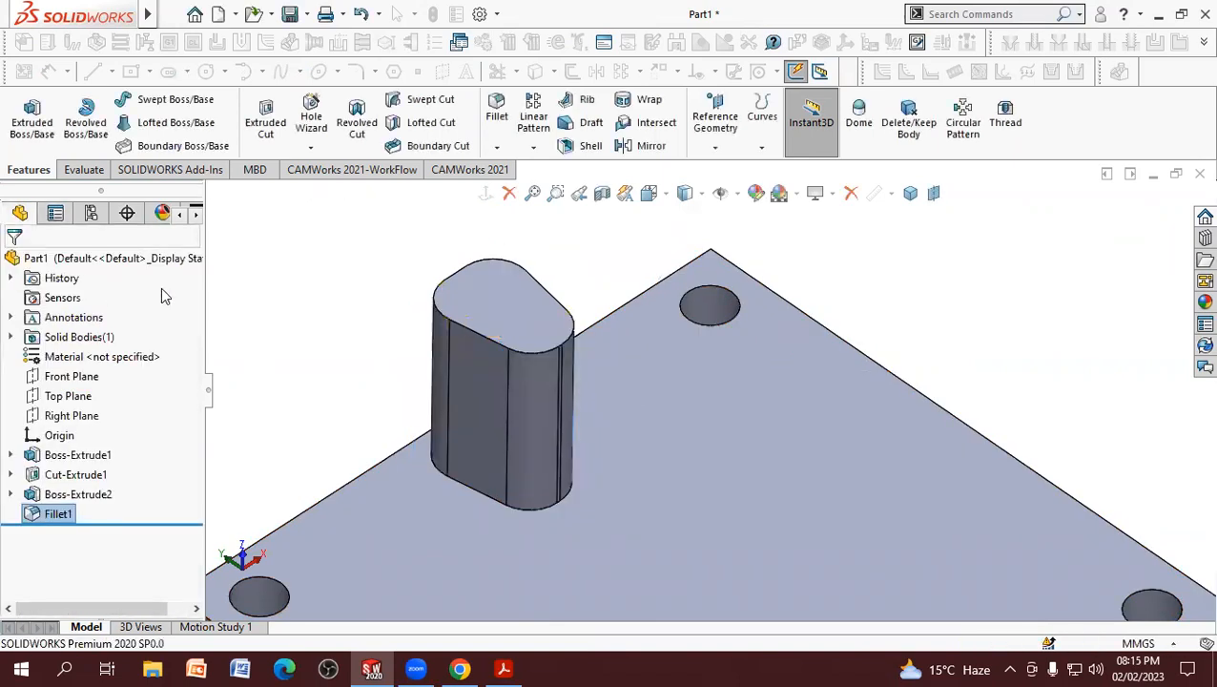
key(f)
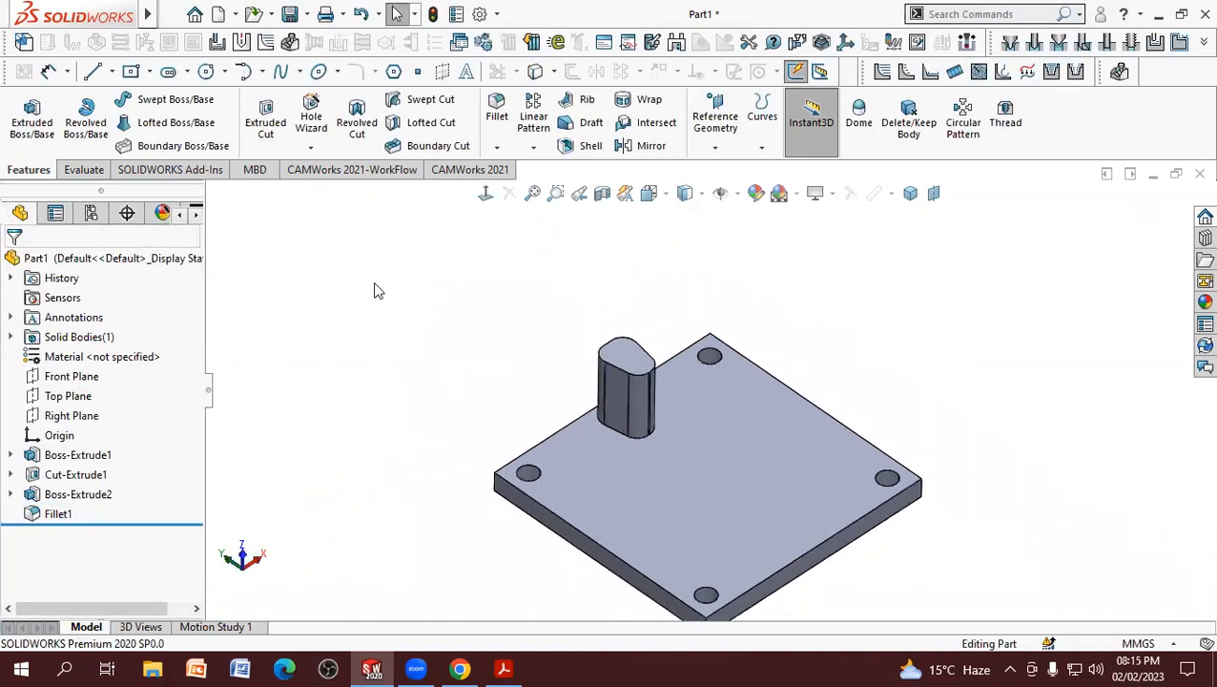
scroll(863, 449, down, 4)
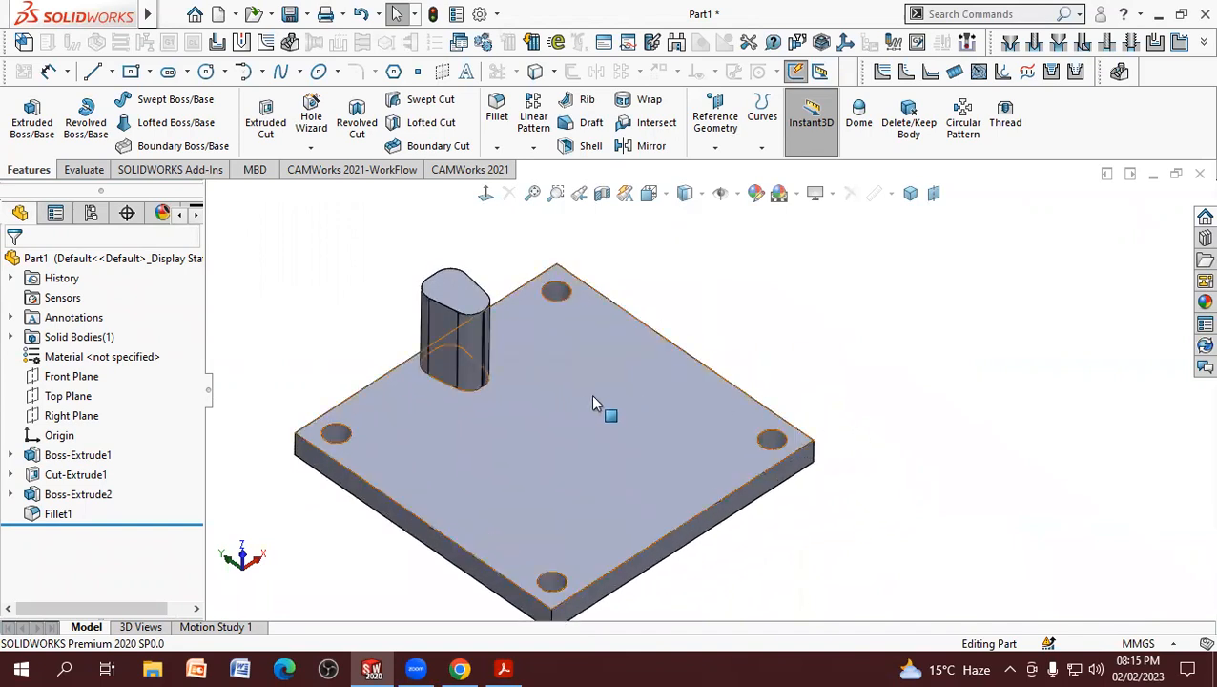
click(586, 405)
scroll(879, 304, up, 1)
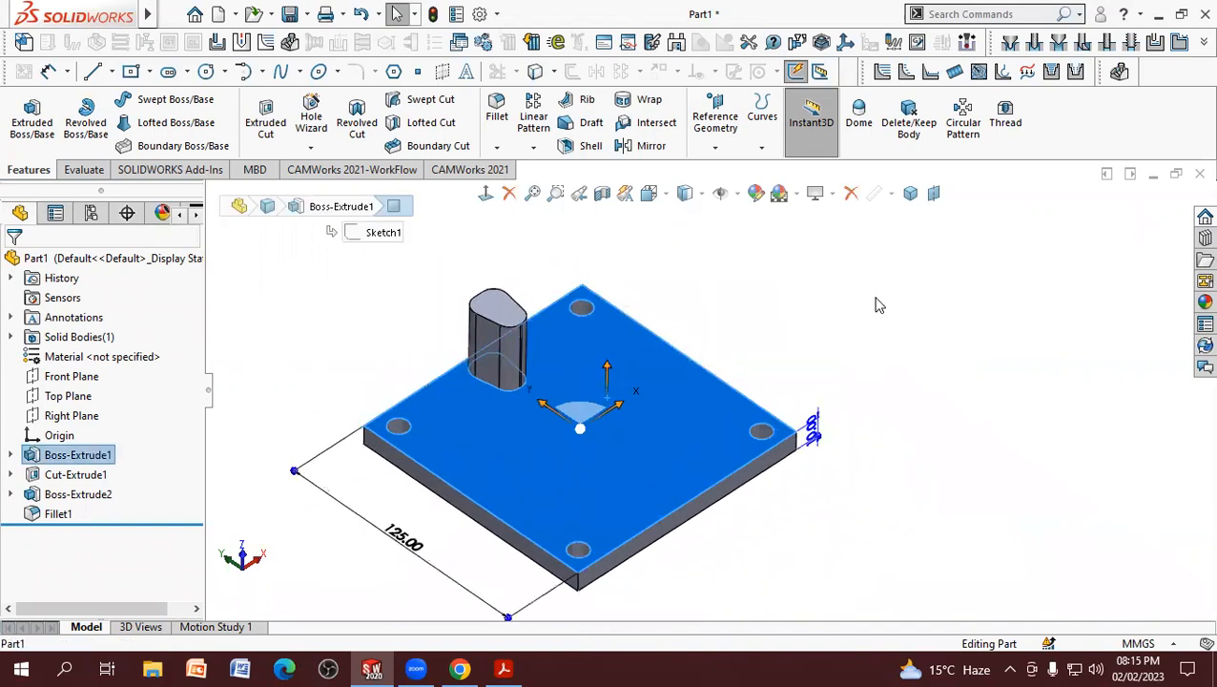
click(857, 315)
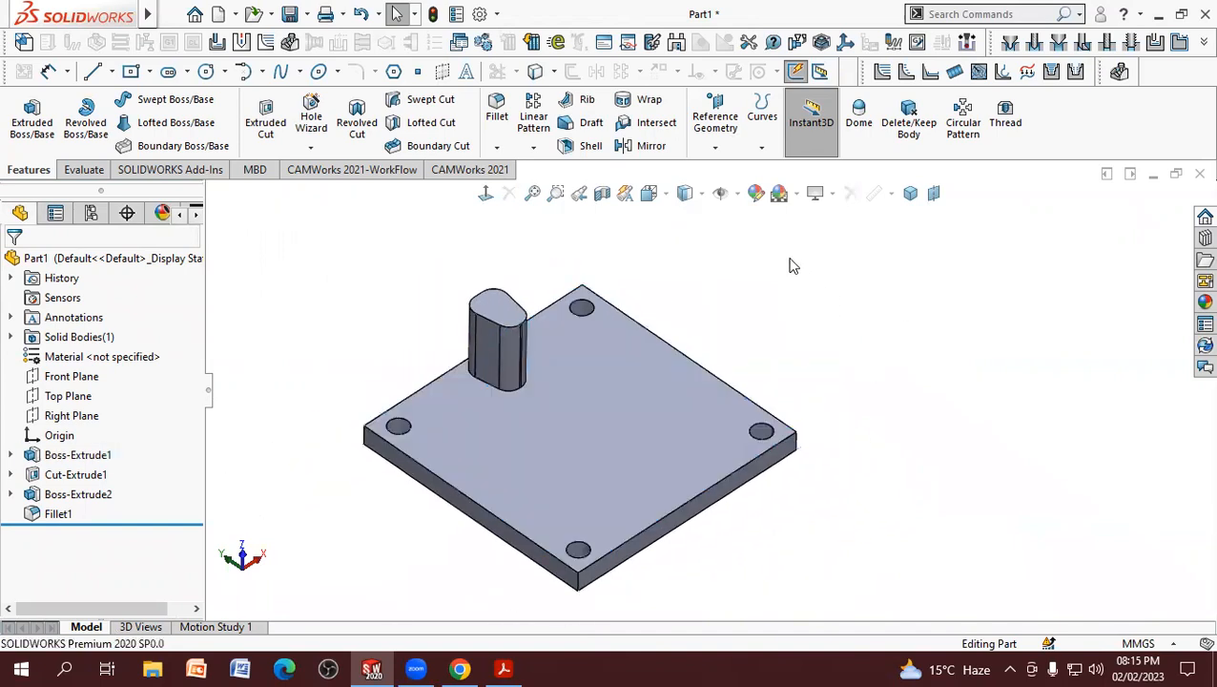
Step: Hide the sketch relations from within the plate's base sketch, and turn on temporary axes in the part view
click(735, 195)
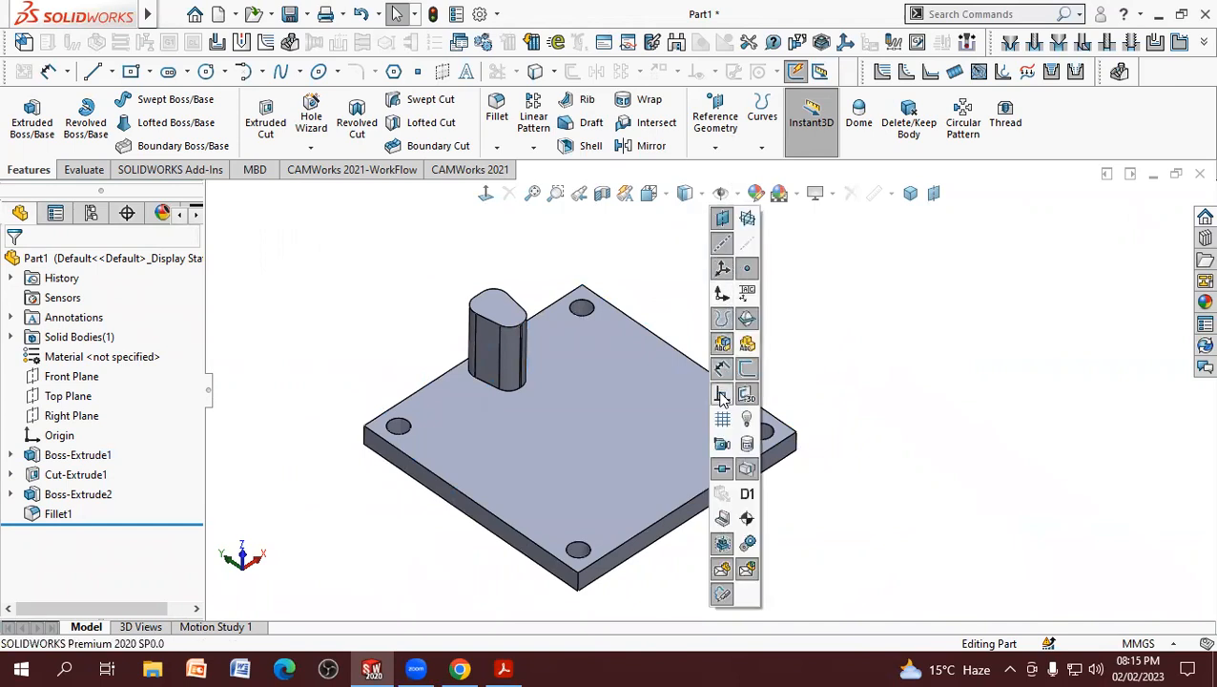
click(10, 455)
click(67, 474)
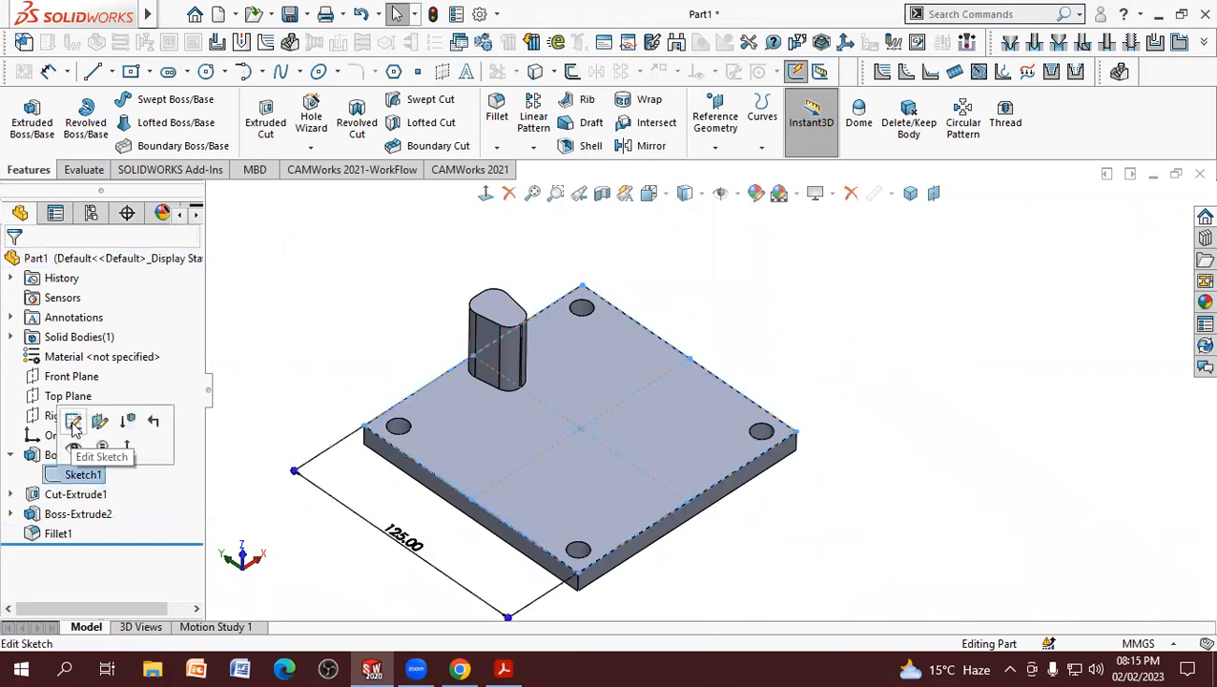
click(105, 426)
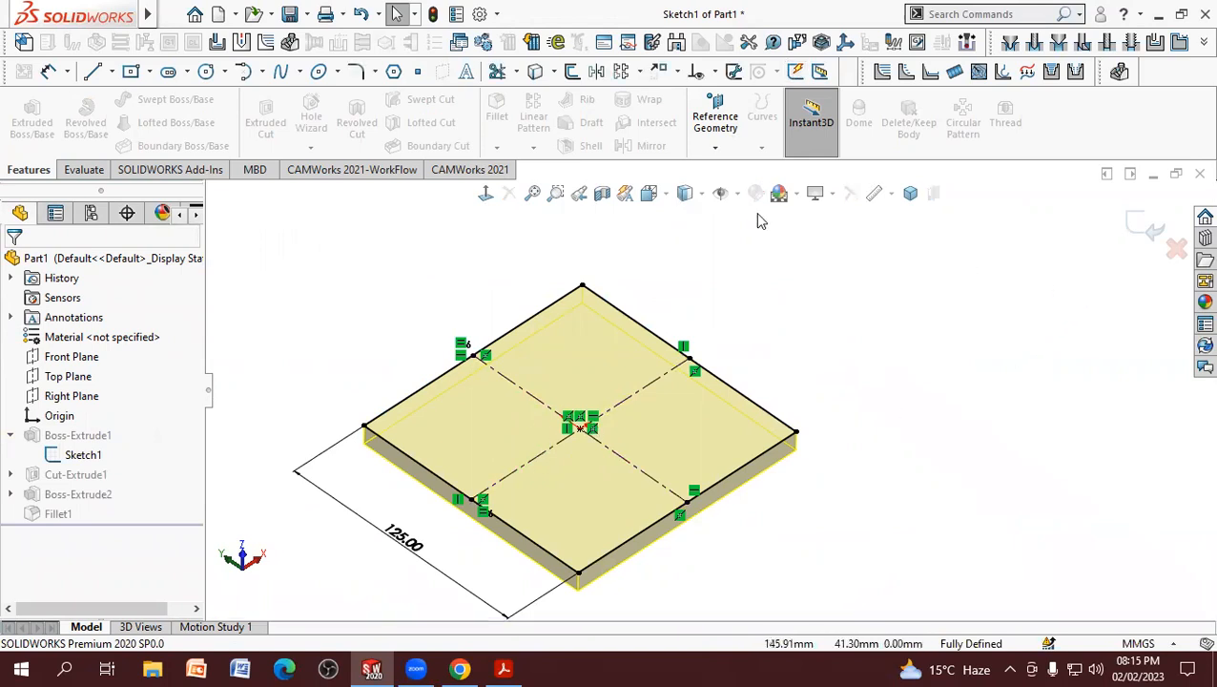
click(738, 195)
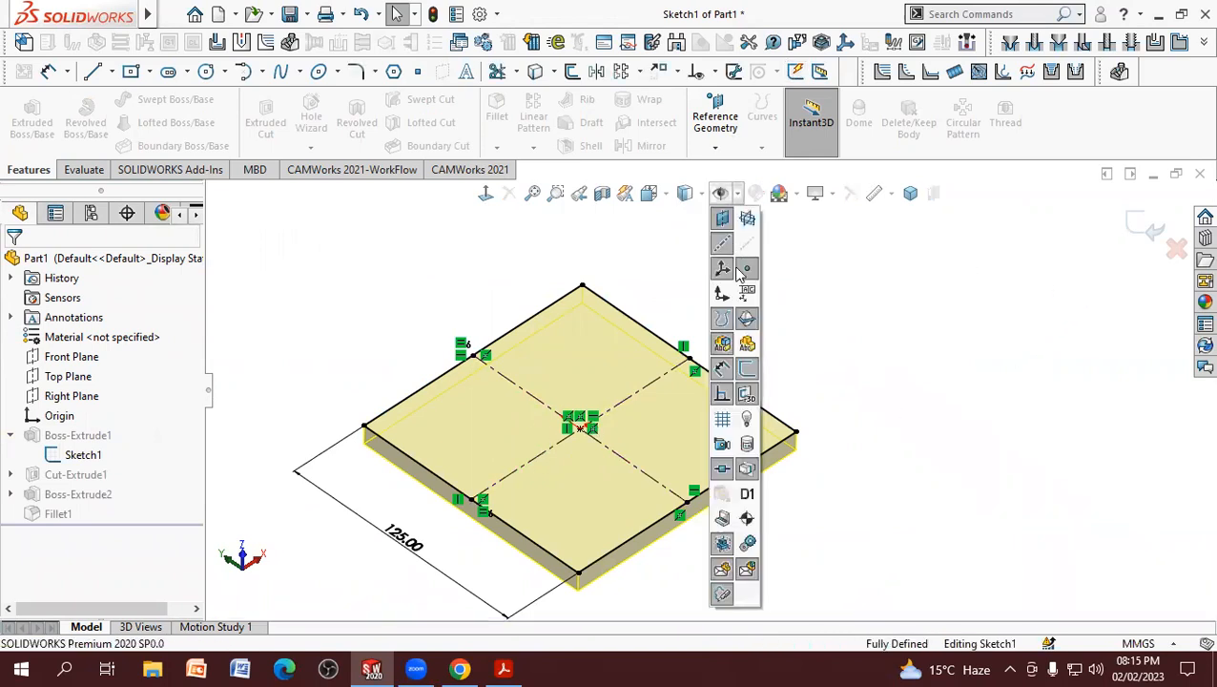
click(722, 399)
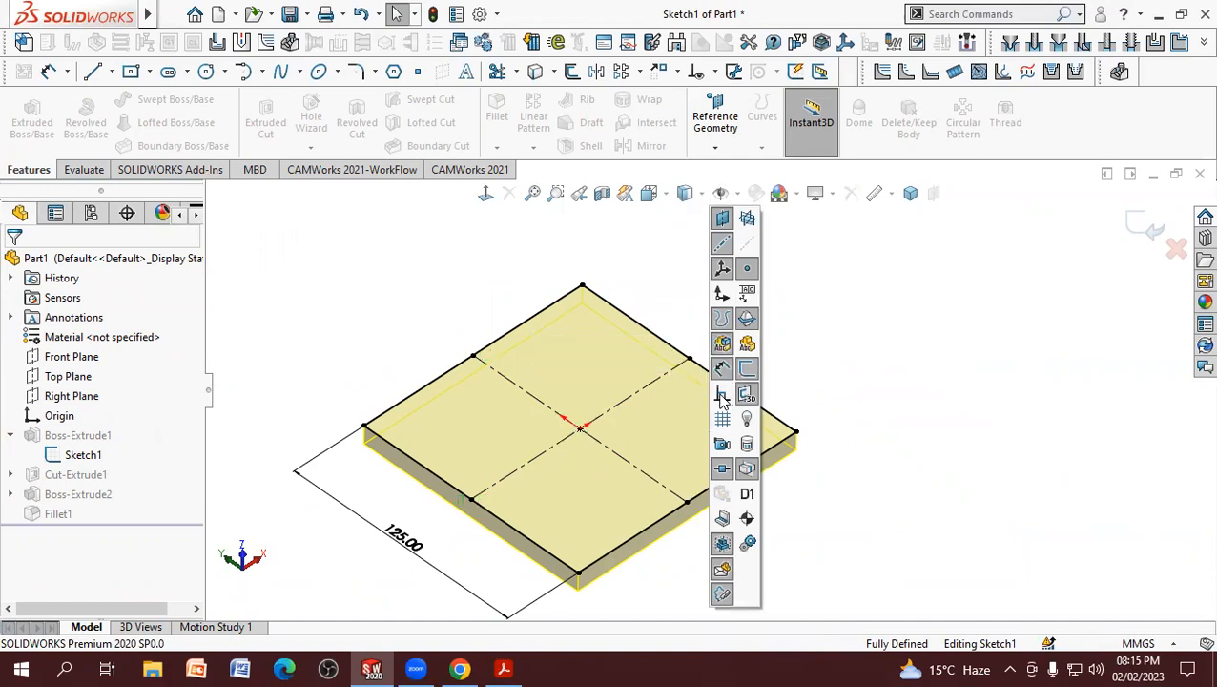
click(1124, 227)
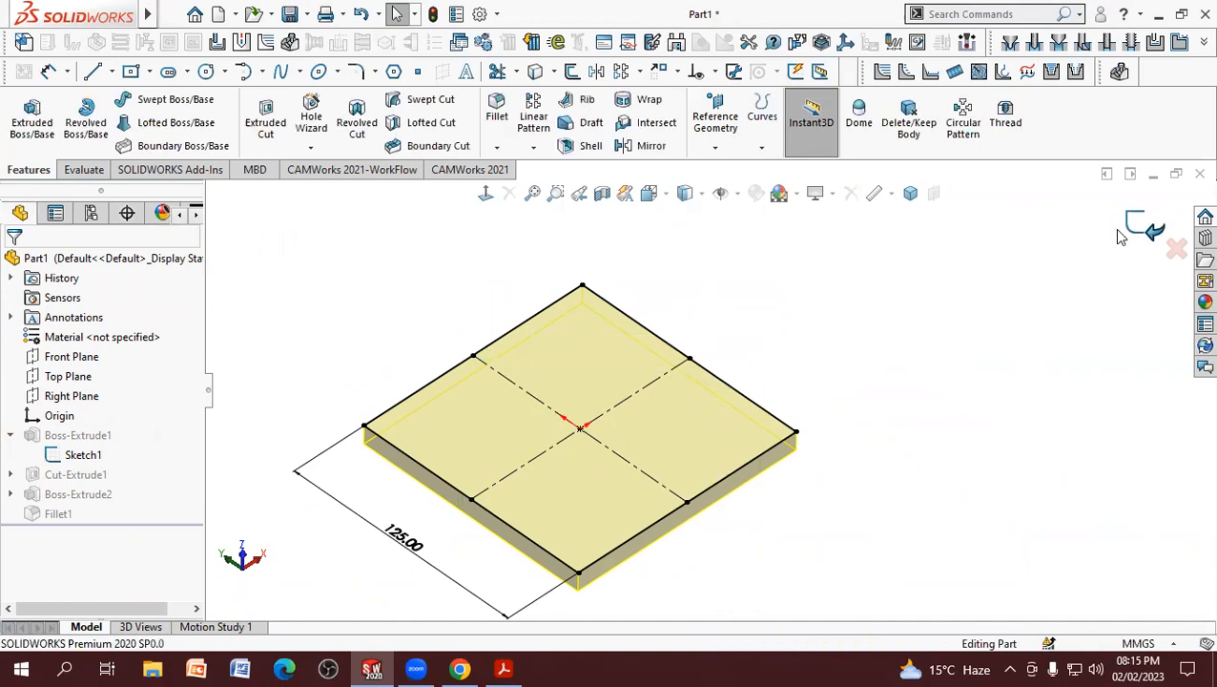
click(738, 195)
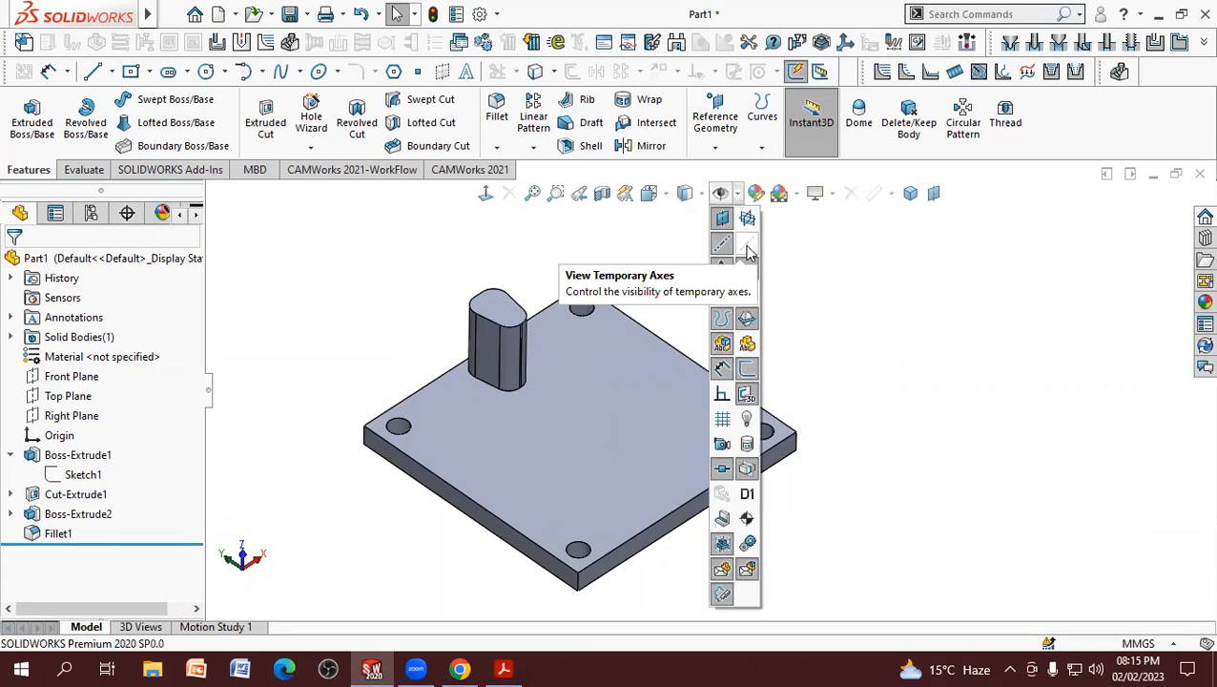
click(748, 247)
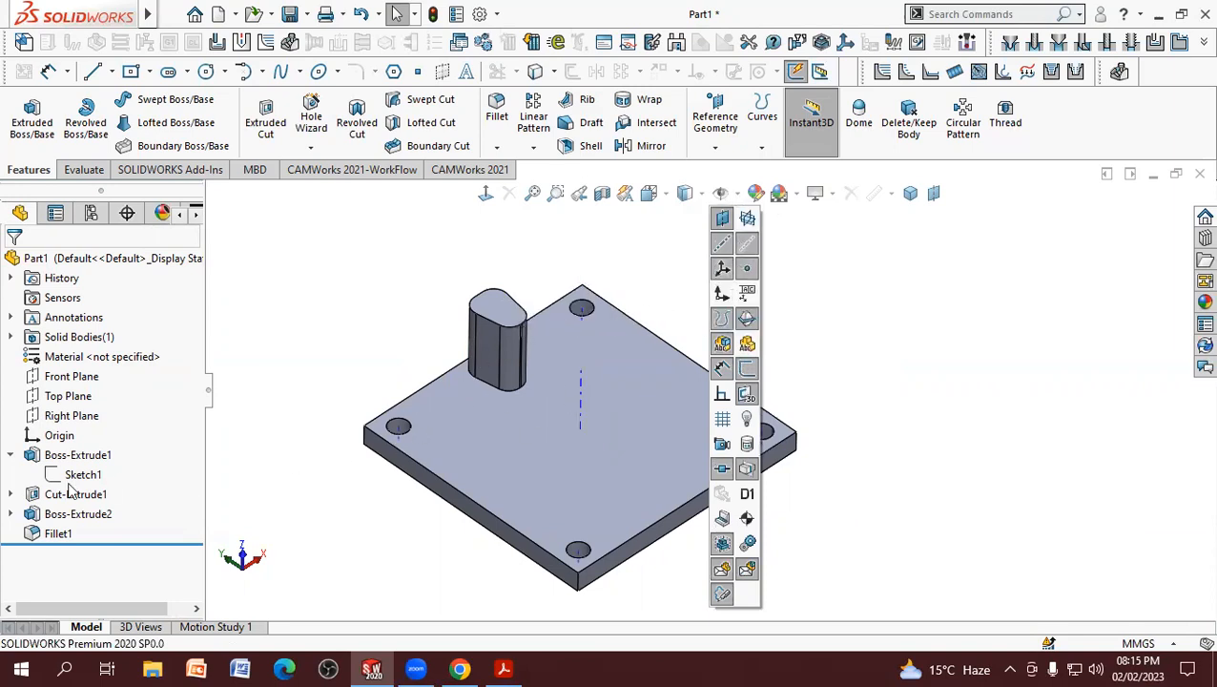
Step: Examine the boss's profile sketch, its filleted corners and the temporary axis at the plate's centre from several angles
click(10, 514)
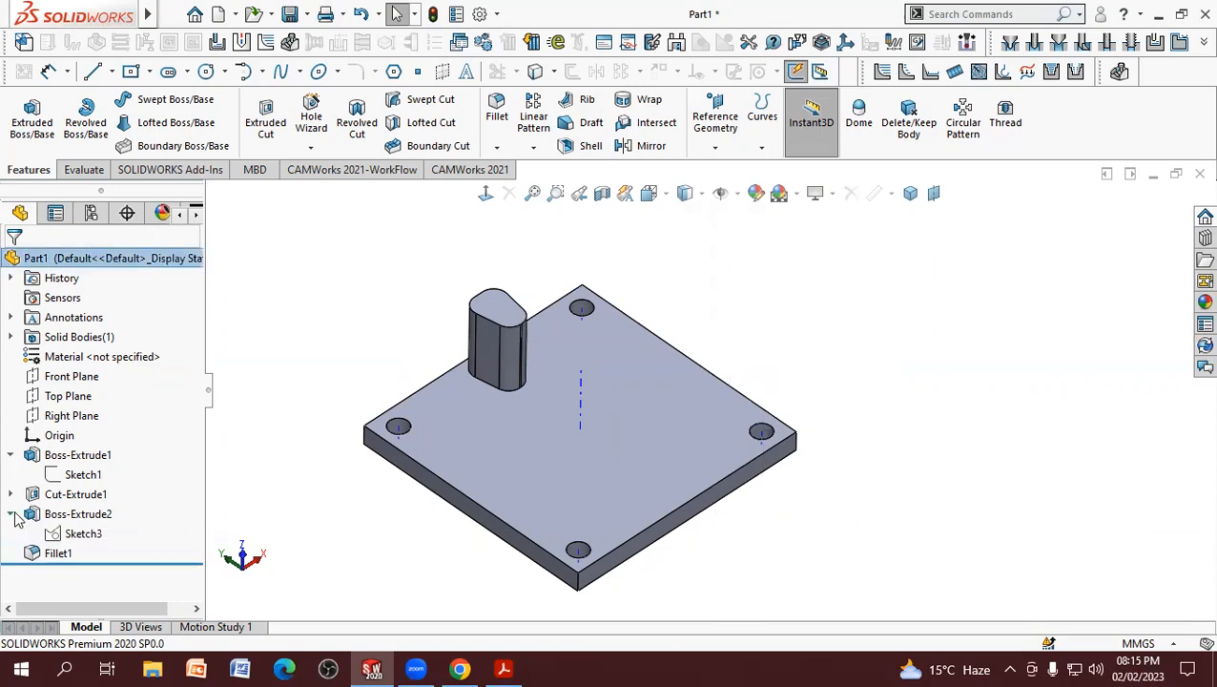
click(65, 537)
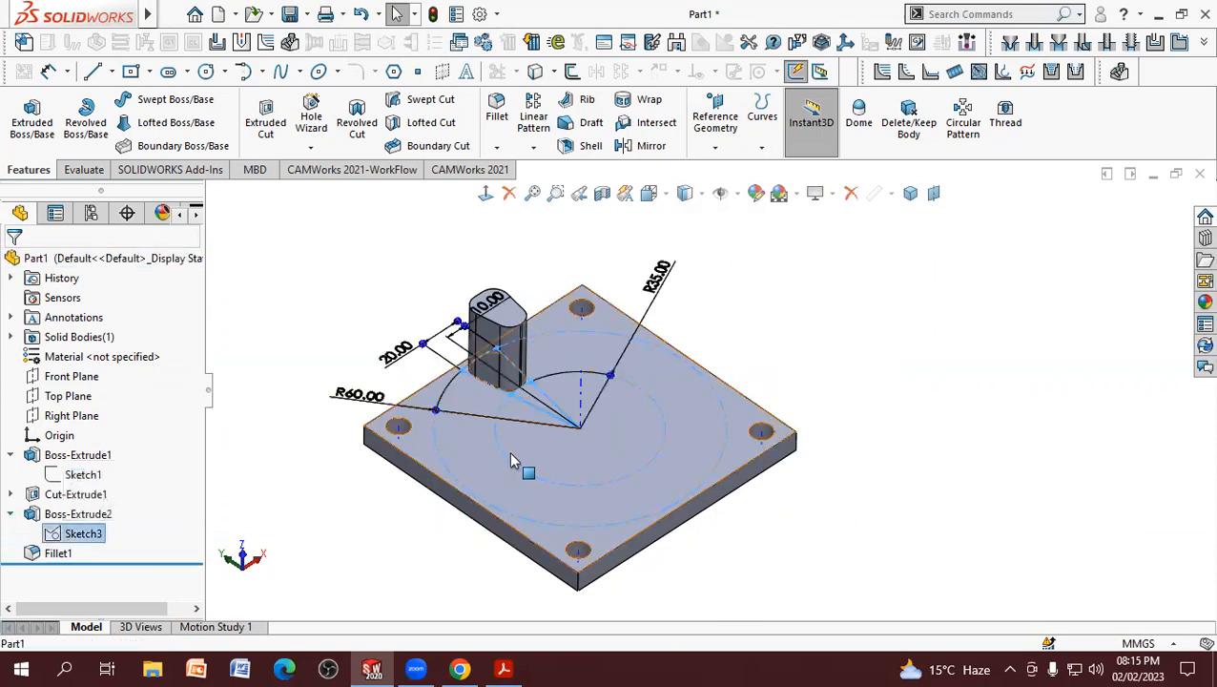
scroll(570, 374, down, 5)
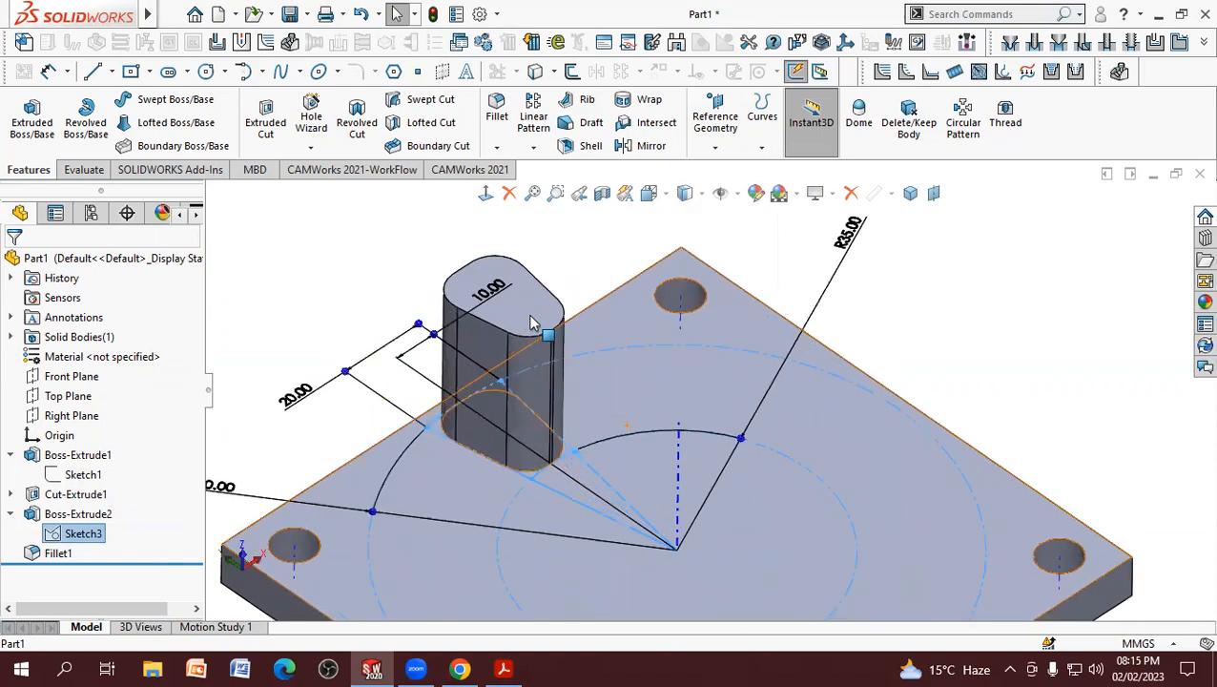
scroll(601, 360, down, 4)
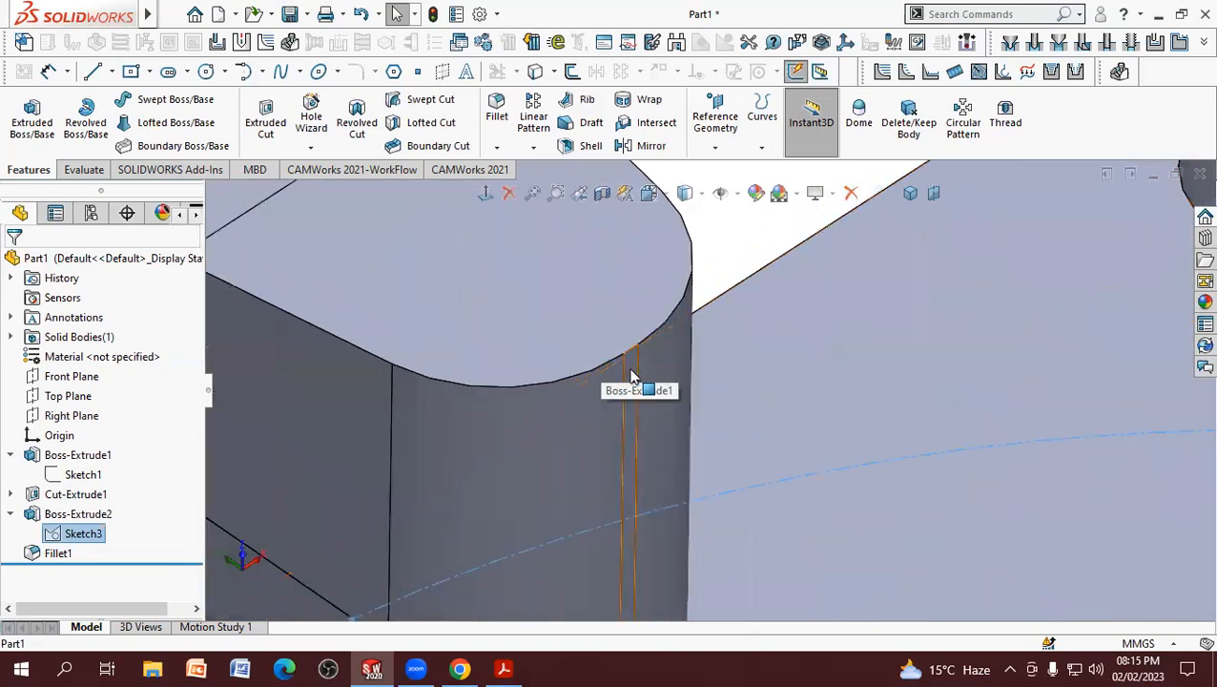
scroll(625, 381, up, 6)
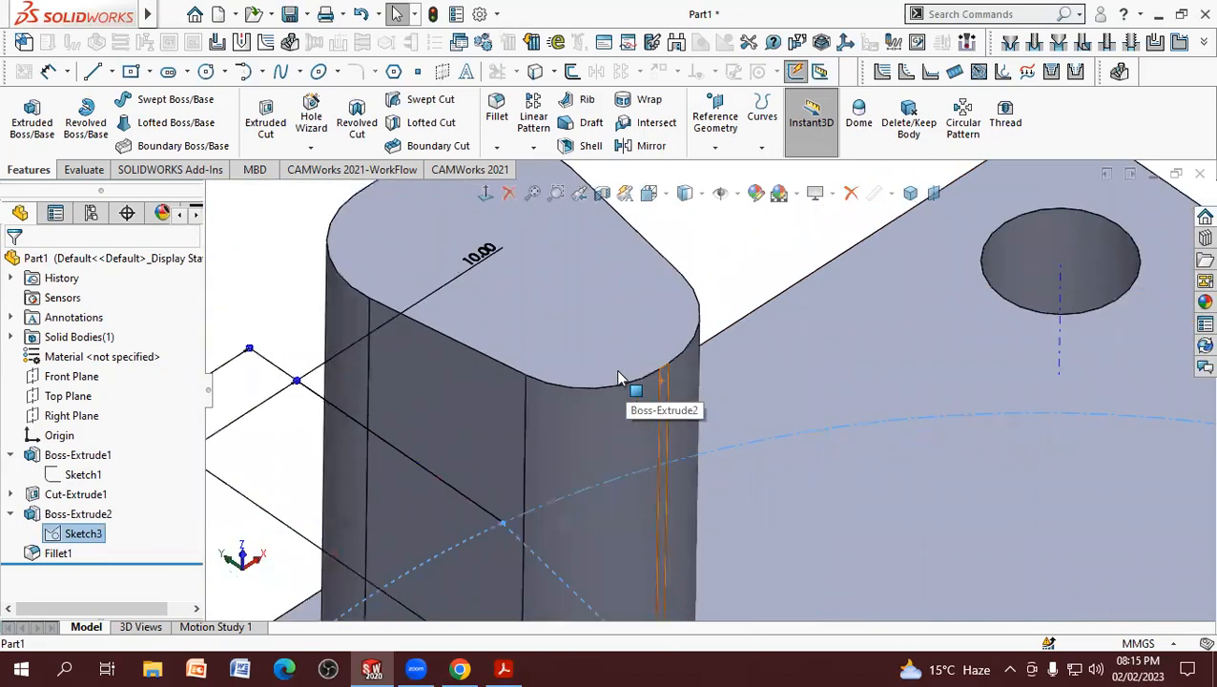
scroll(610, 391, up, 2)
click(1088, 279)
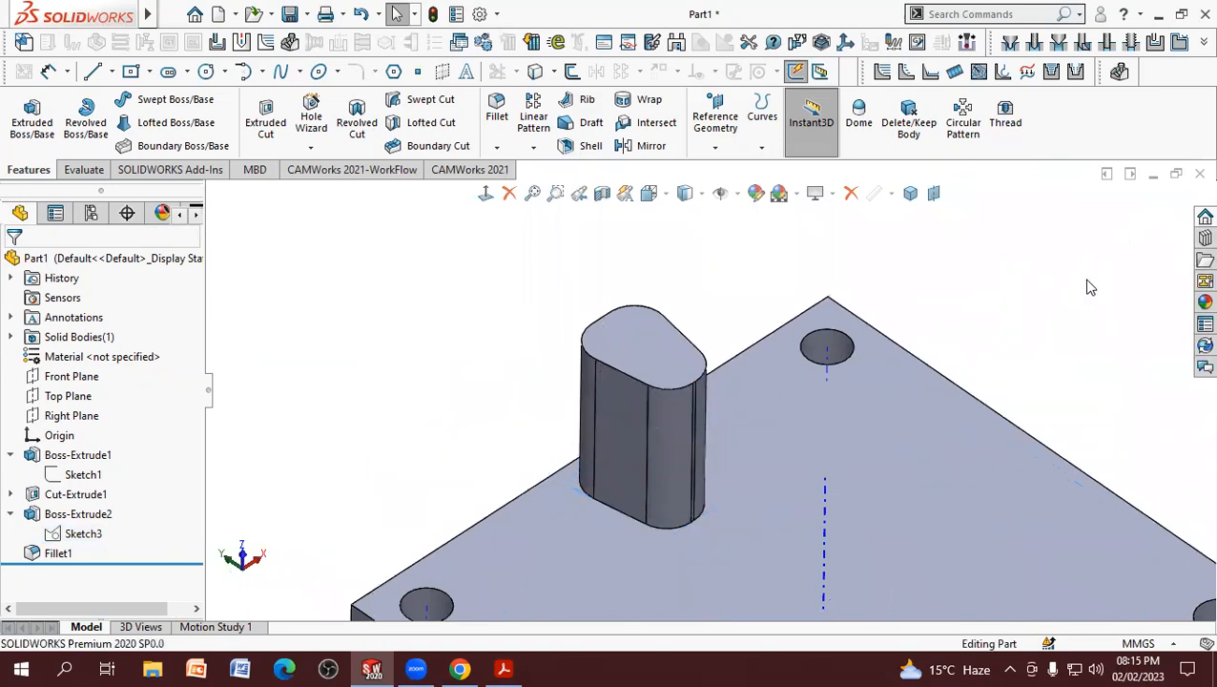
key(f)
middle_drag(1049, 328, 1009, 269)
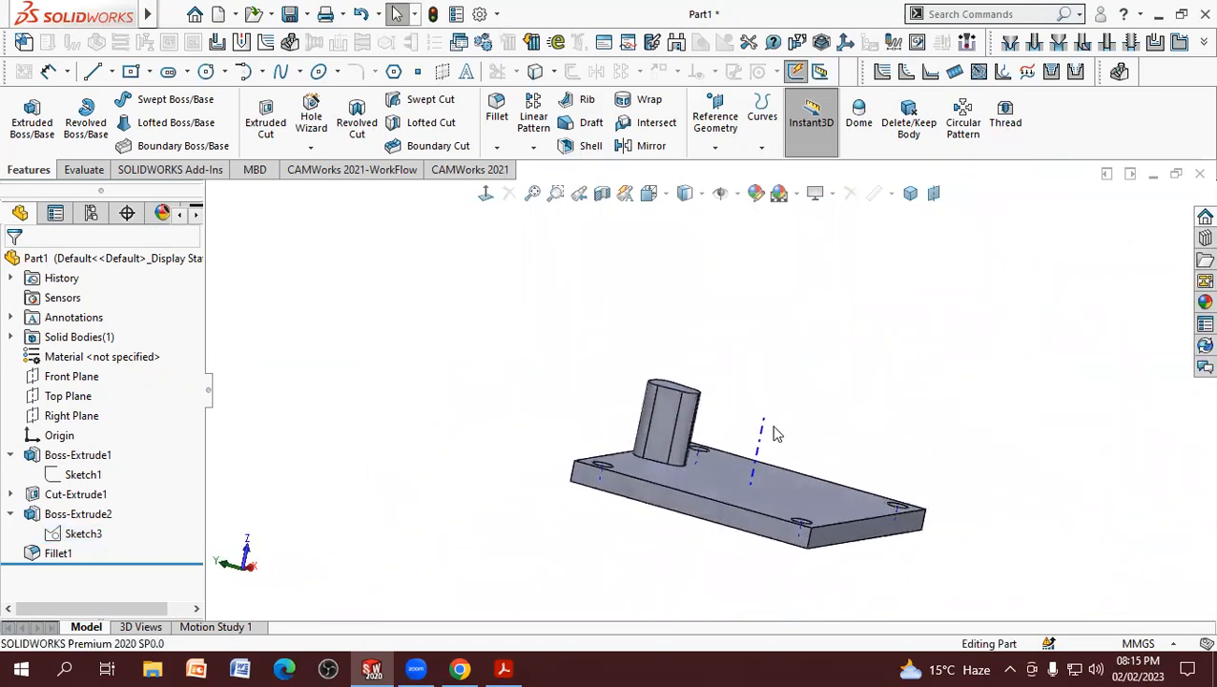
middle_drag(866, 362, 847, 430)
scroll(807, 489, up, 2)
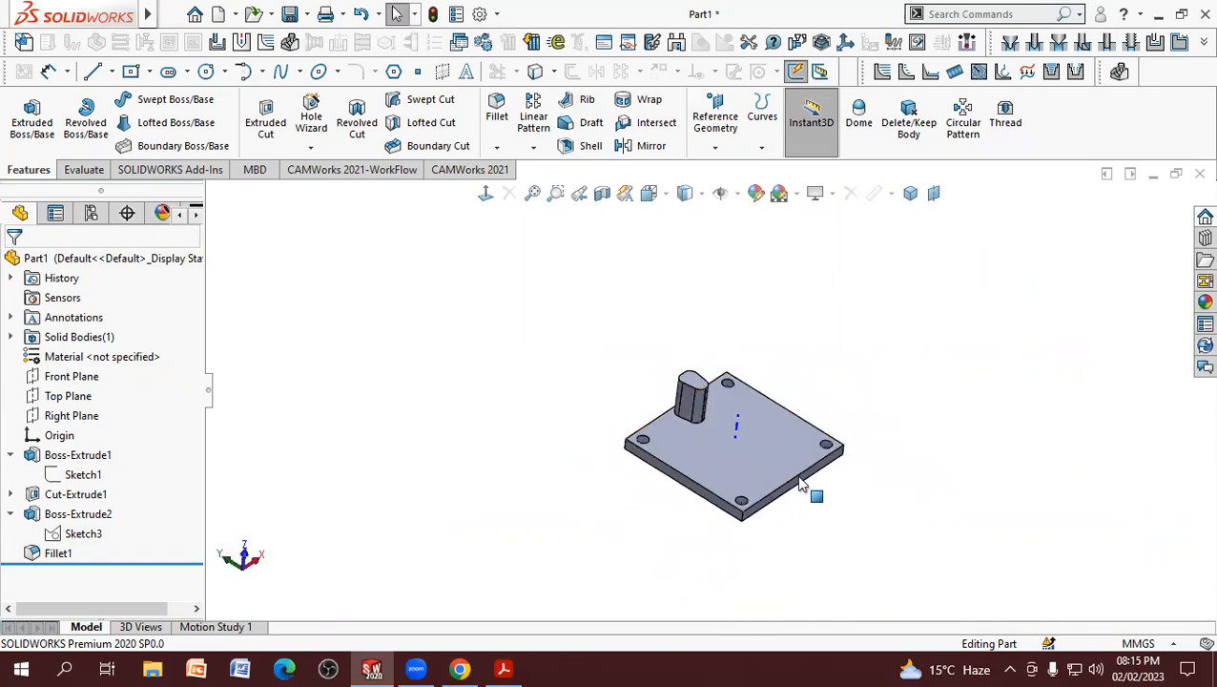
scroll(807, 343, down, 5)
scroll(773, 331, up, 1)
middle_drag(773, 331, 765, 342)
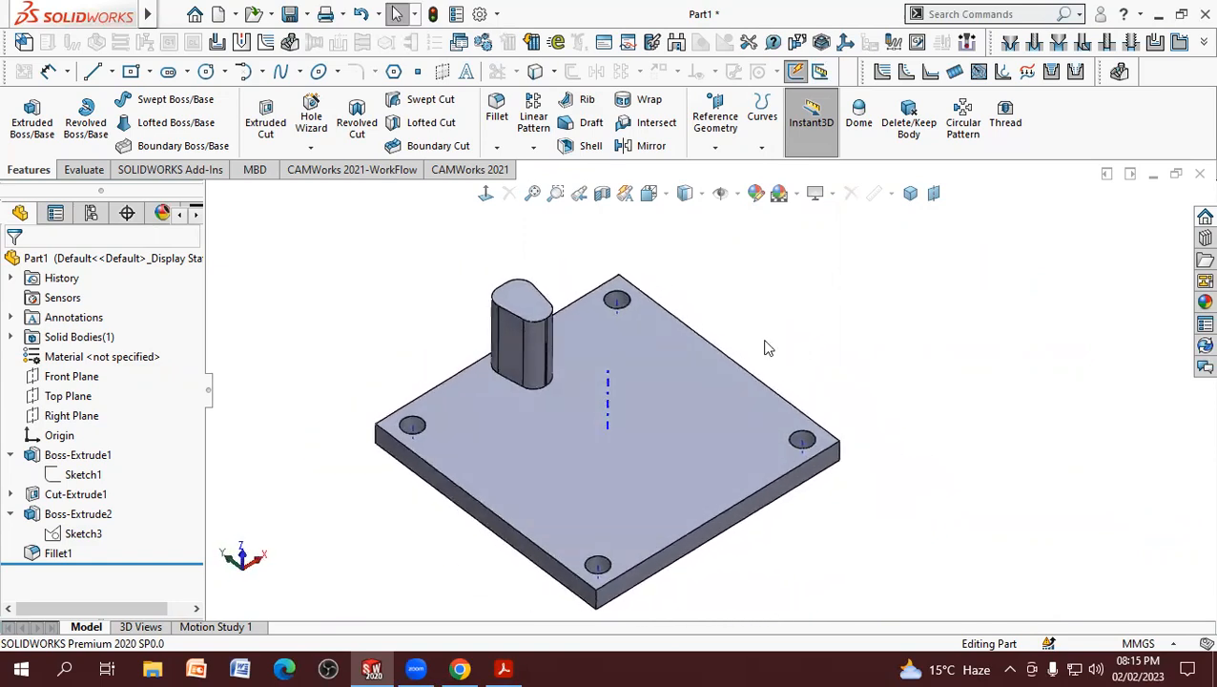
Step: Check the boss arrangement in the PDF drawing, then start a Circular Pattern with Boss-Extrude2 and Fillet1 as the features to pattern
click(533, 148)
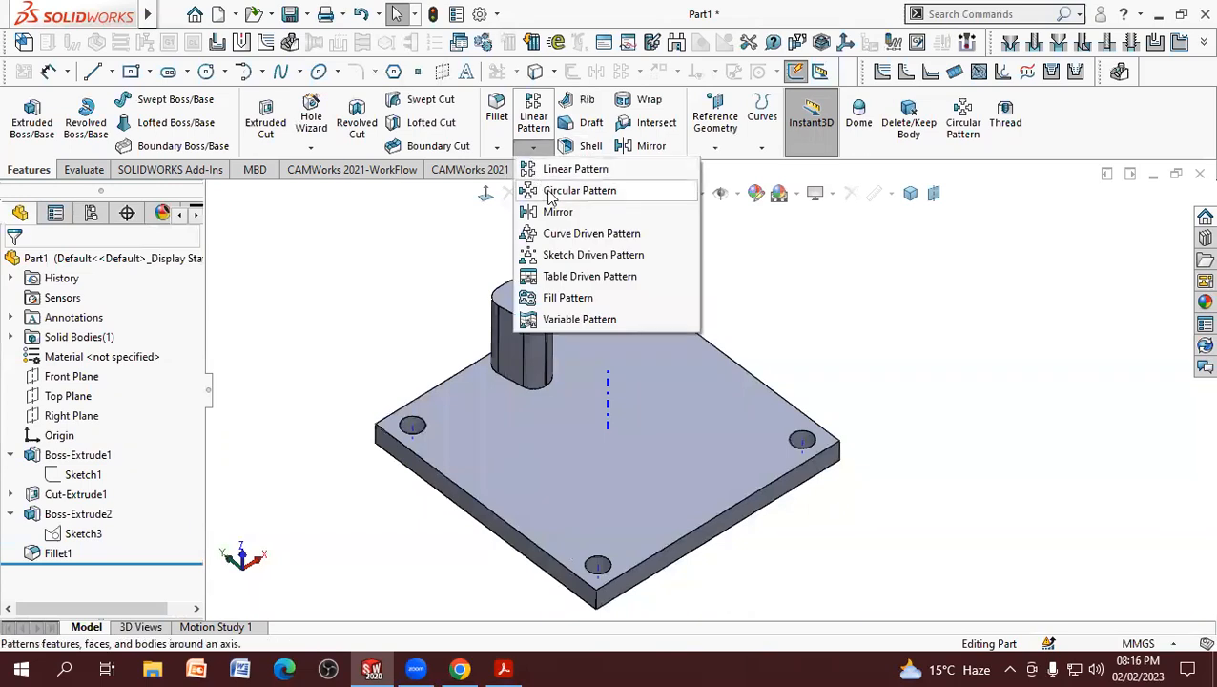
click(506, 668)
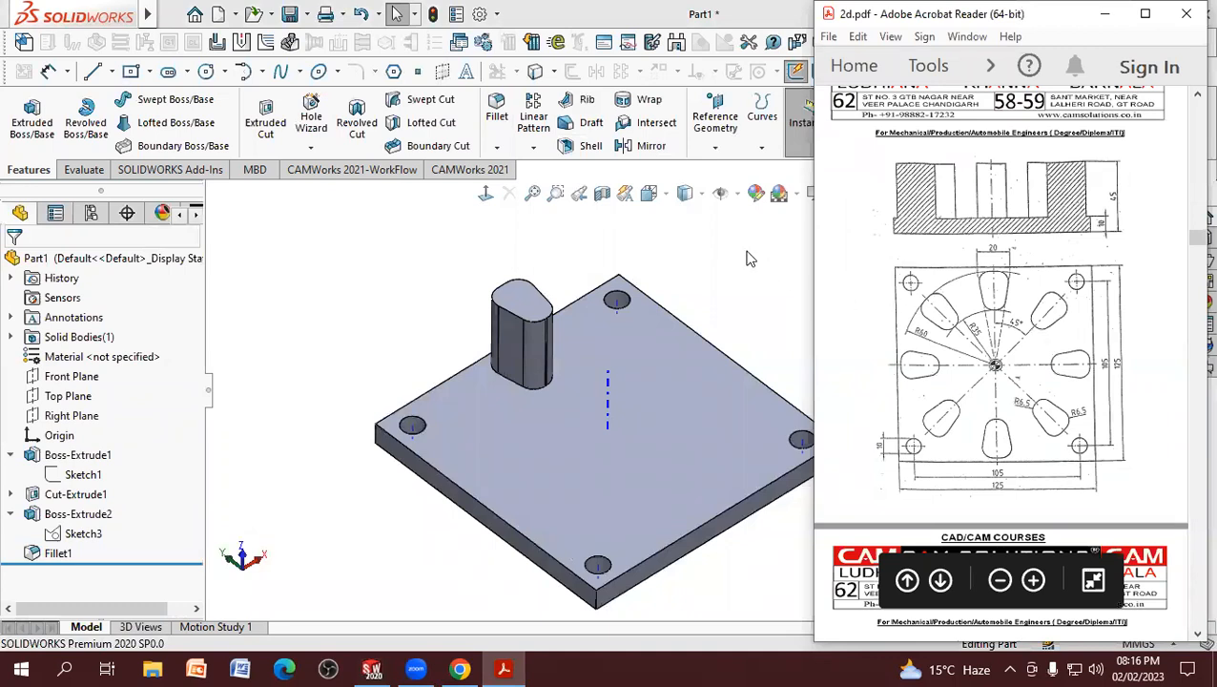
click(533, 147)
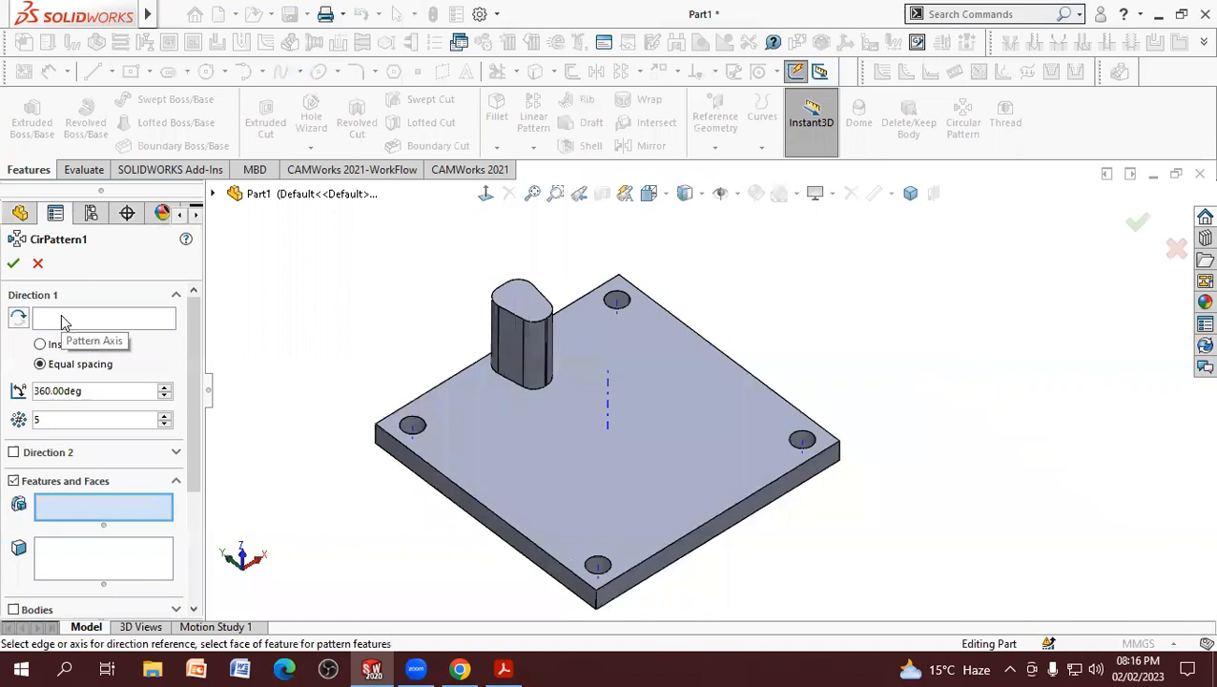
click(64, 322)
click(46, 509)
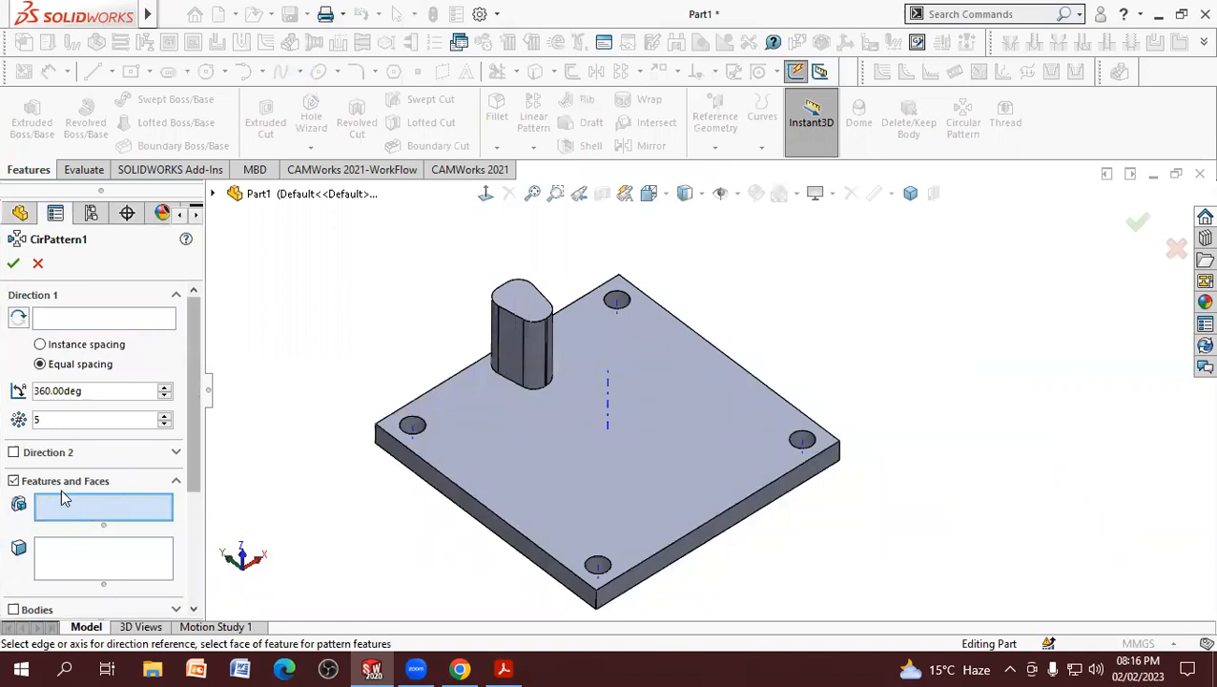
click(213, 193)
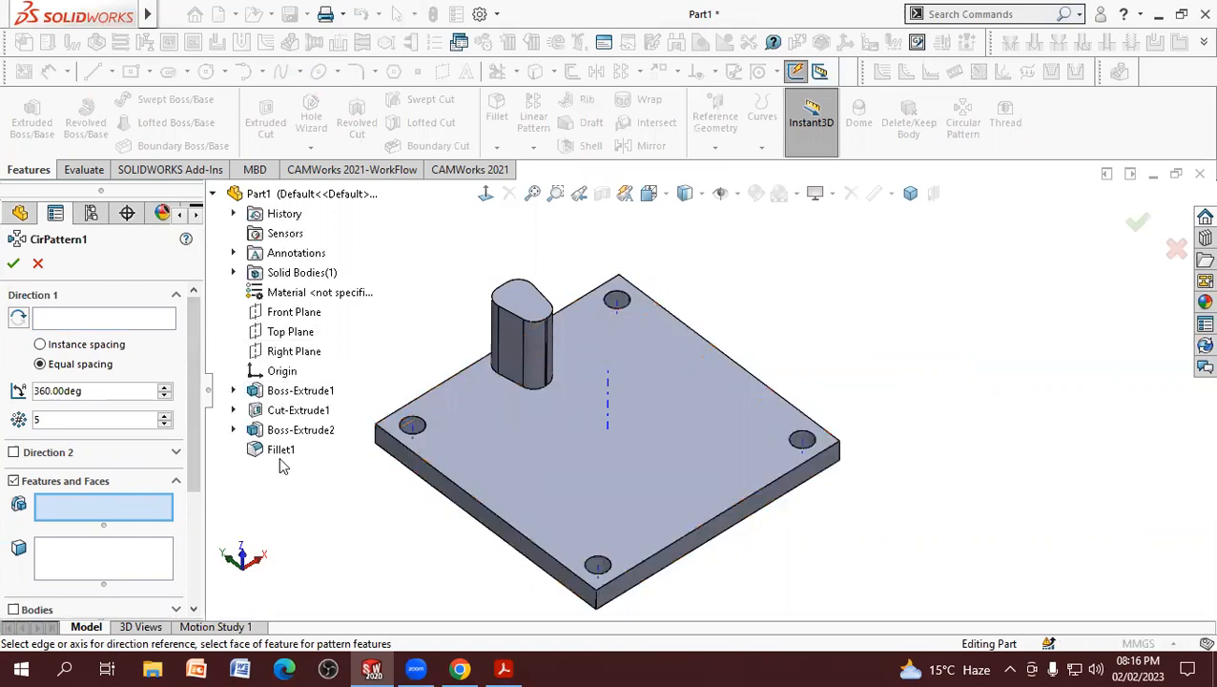
click(299, 432)
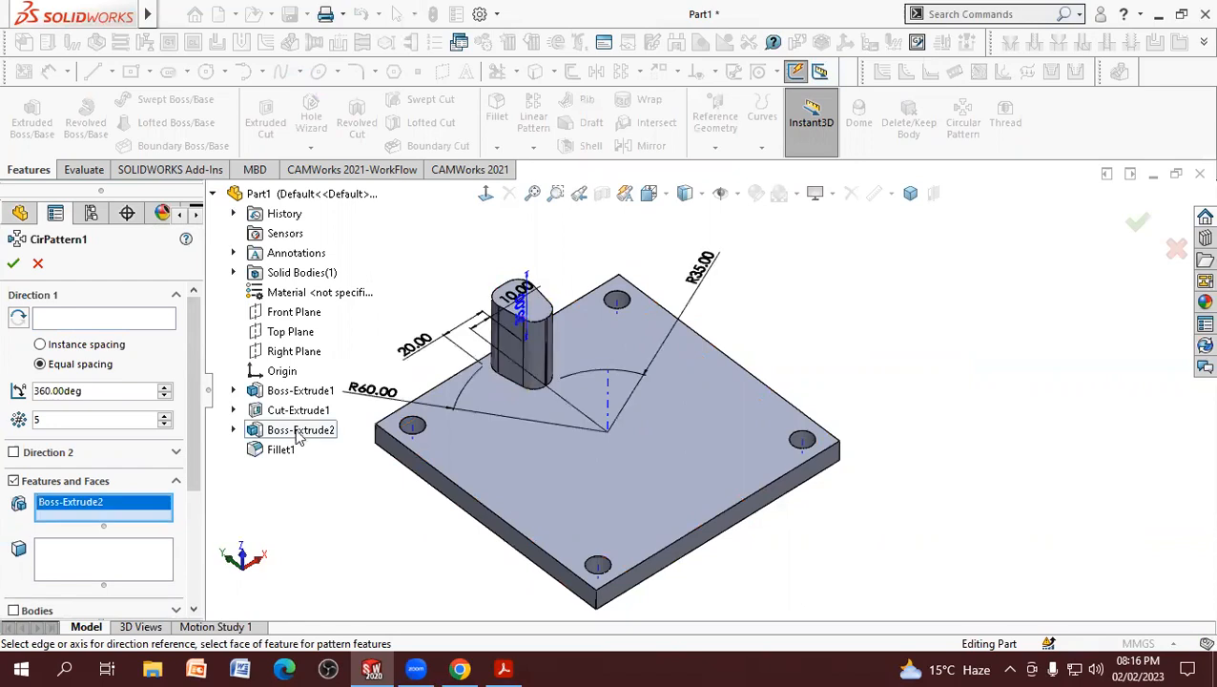
click(287, 456)
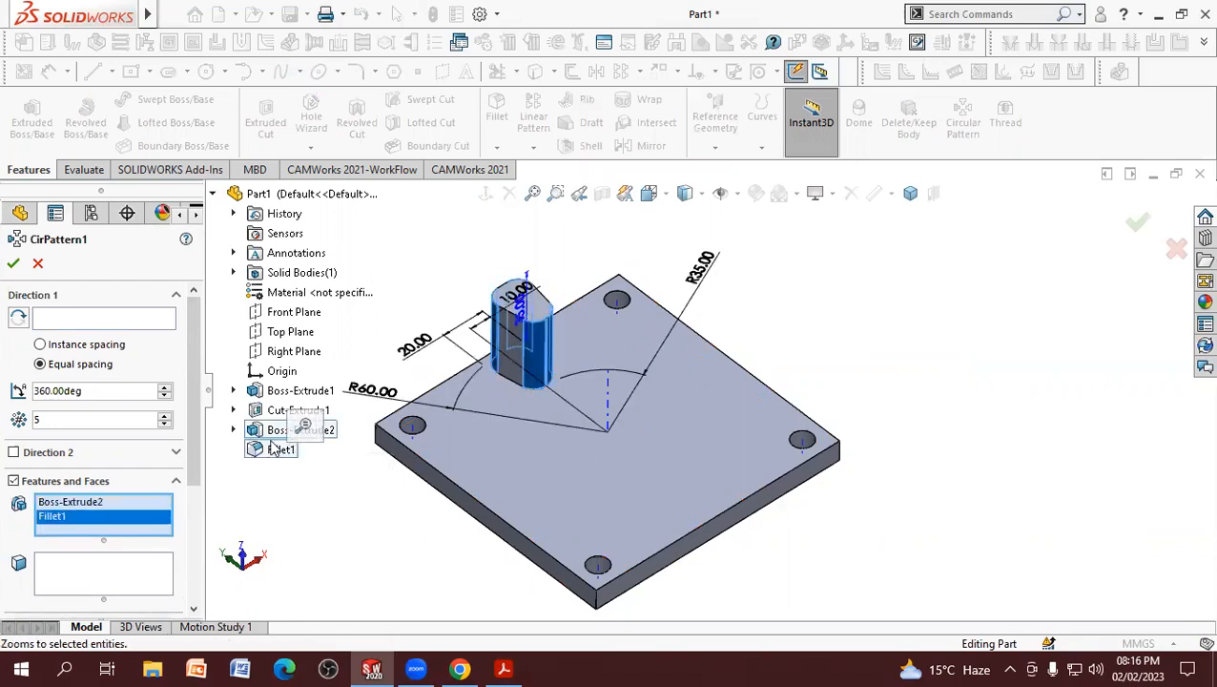
Step: Use the temporary axis at the plate's centre as the circular pattern's axis
click(64, 319)
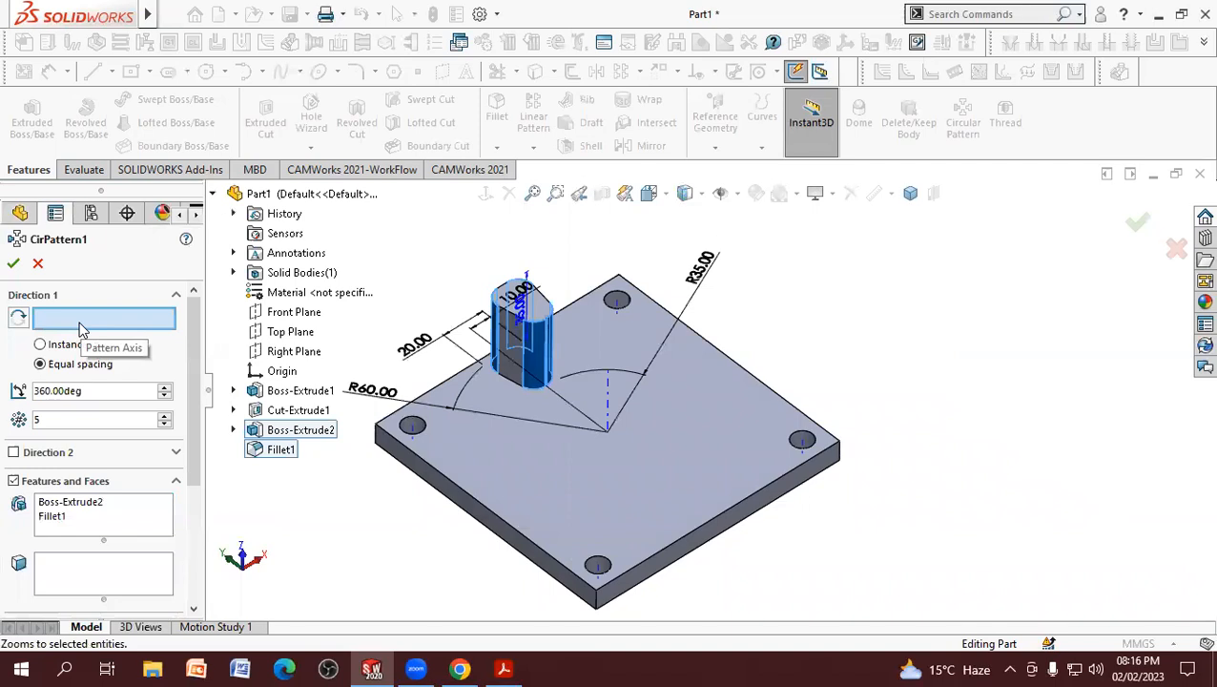
middle_drag(900, 348, 950, 237)
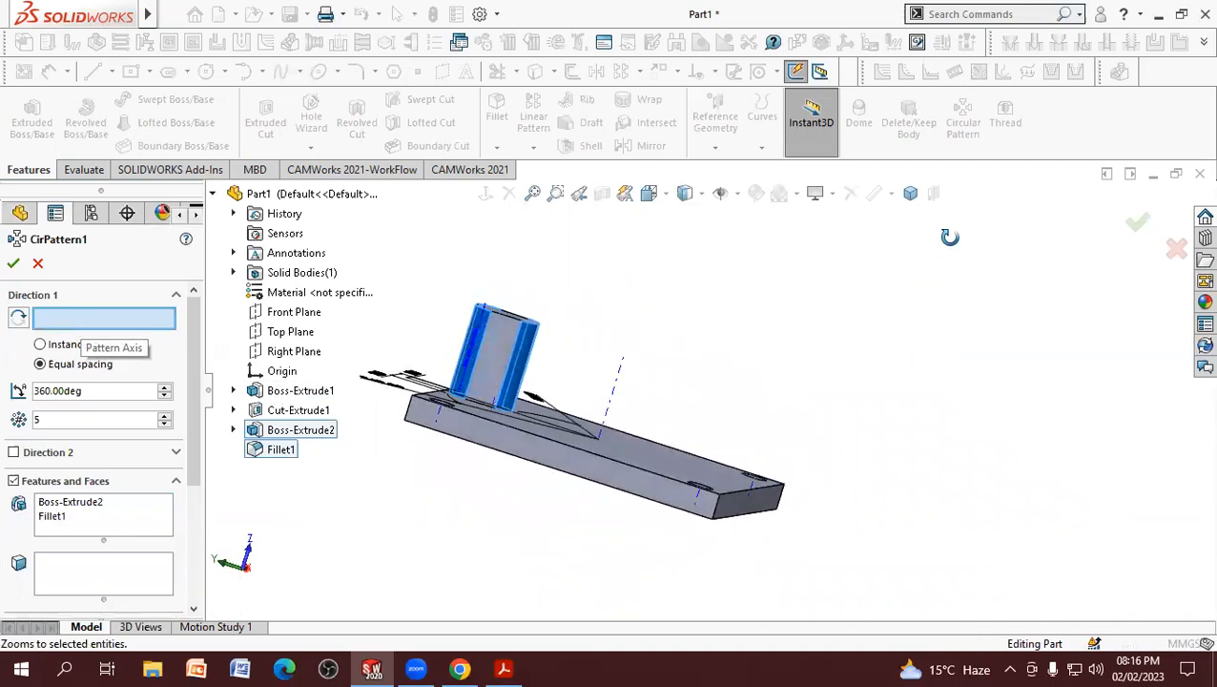
click(616, 399)
middle_drag(822, 331, 777, 422)
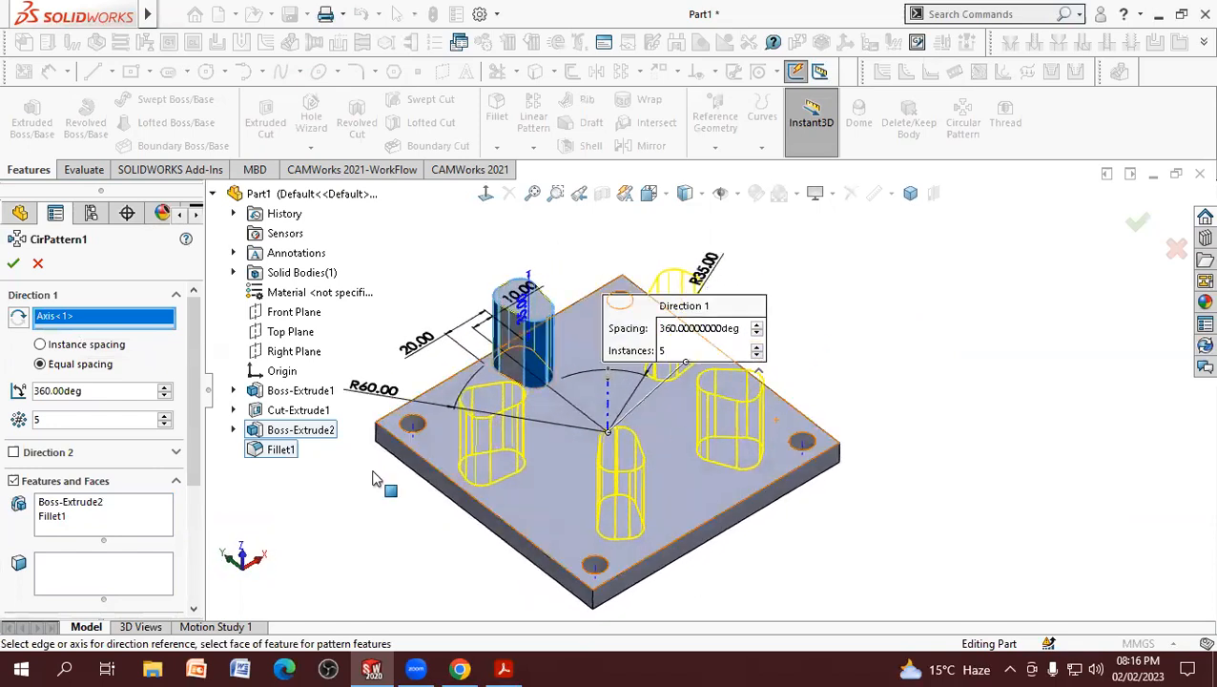
Step: Pattern the filleted boss as 8 equally spaced instances over 360 degrees and accept the pattern
click(166, 417)
click(166, 417)
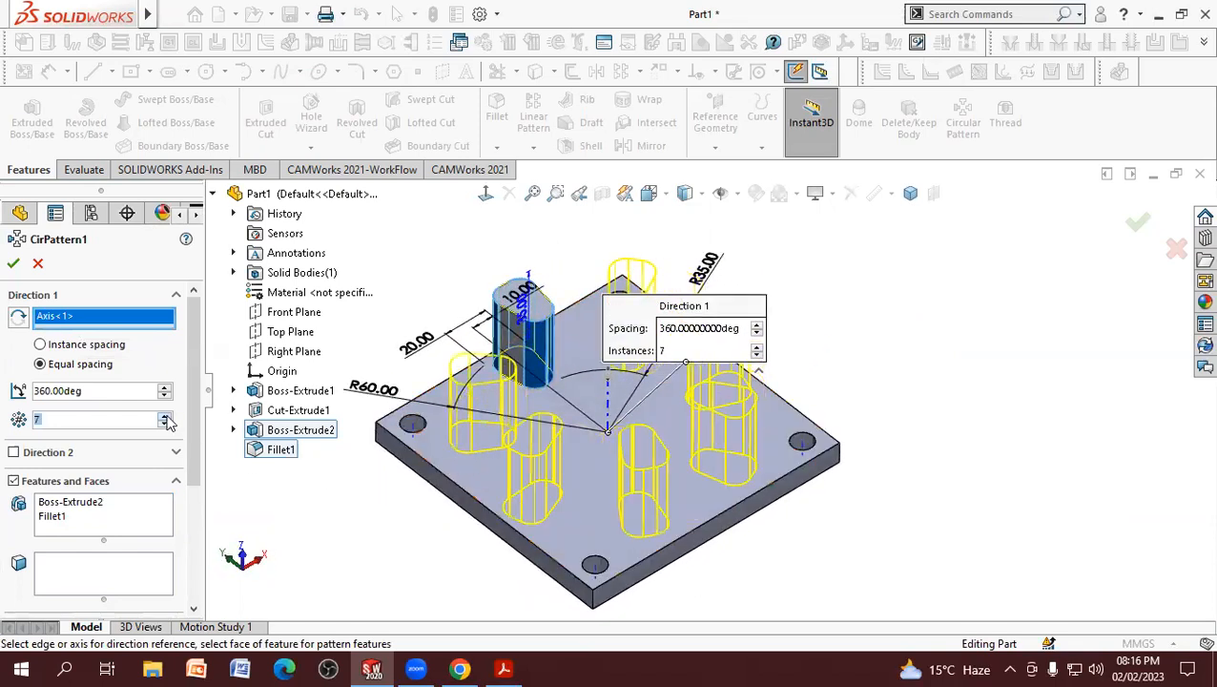
click(166, 417)
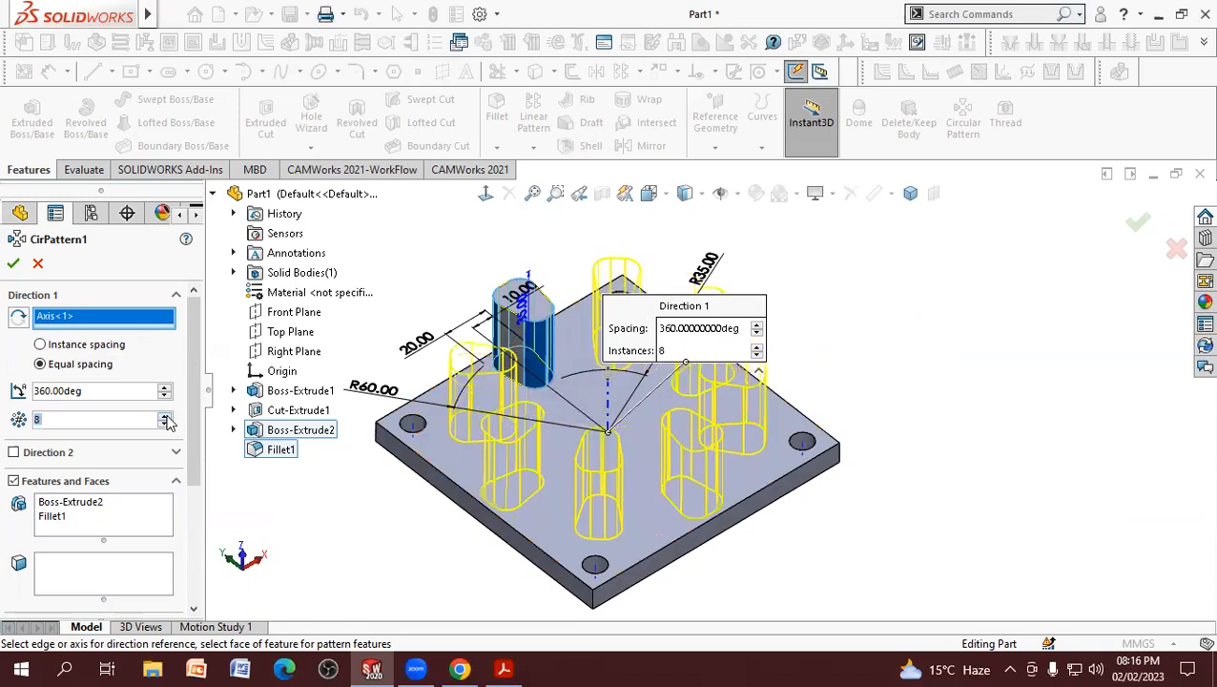
click(107, 387)
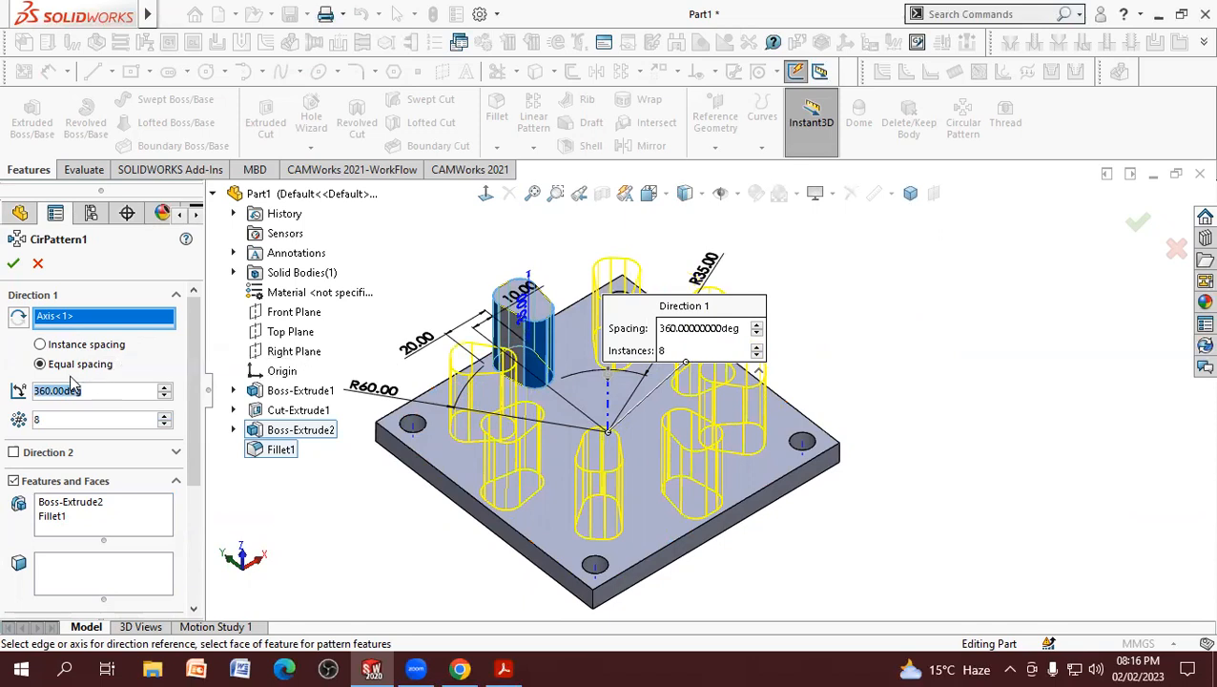
click(15, 262)
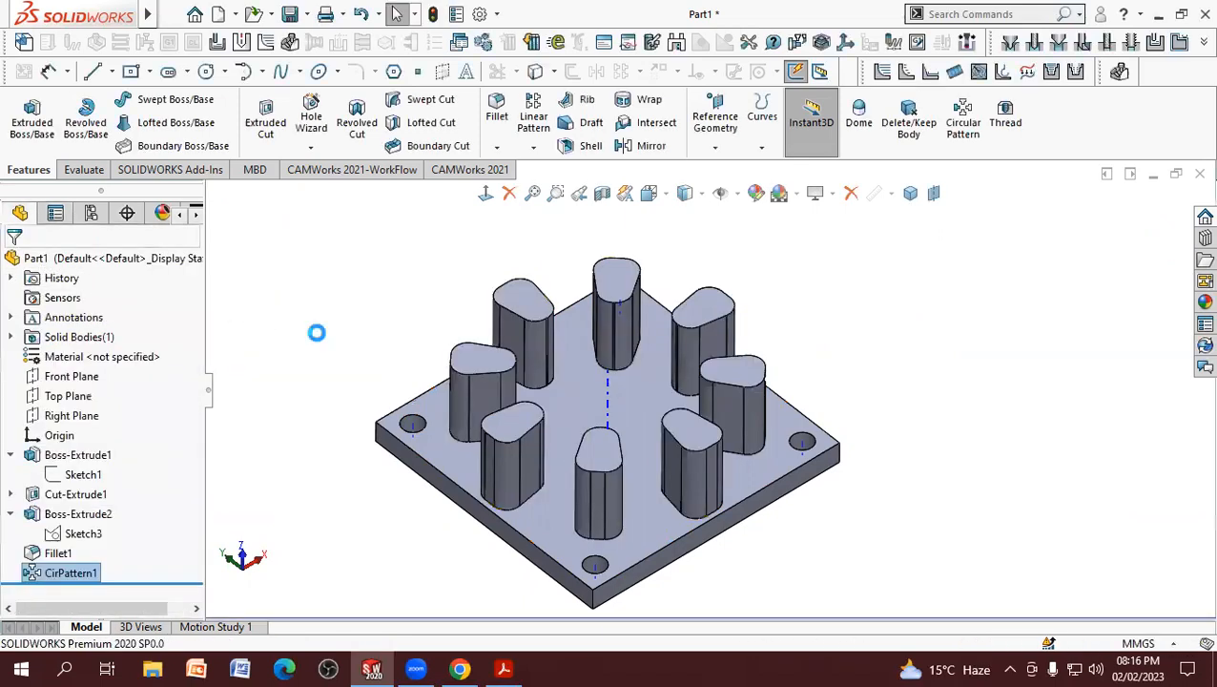
Step: Compare the patterned bosses with the PDF drawing and turn off the temporary axes display
click(348, 330)
scroll(725, 389, up, 3)
scroll(832, 439, down, 3)
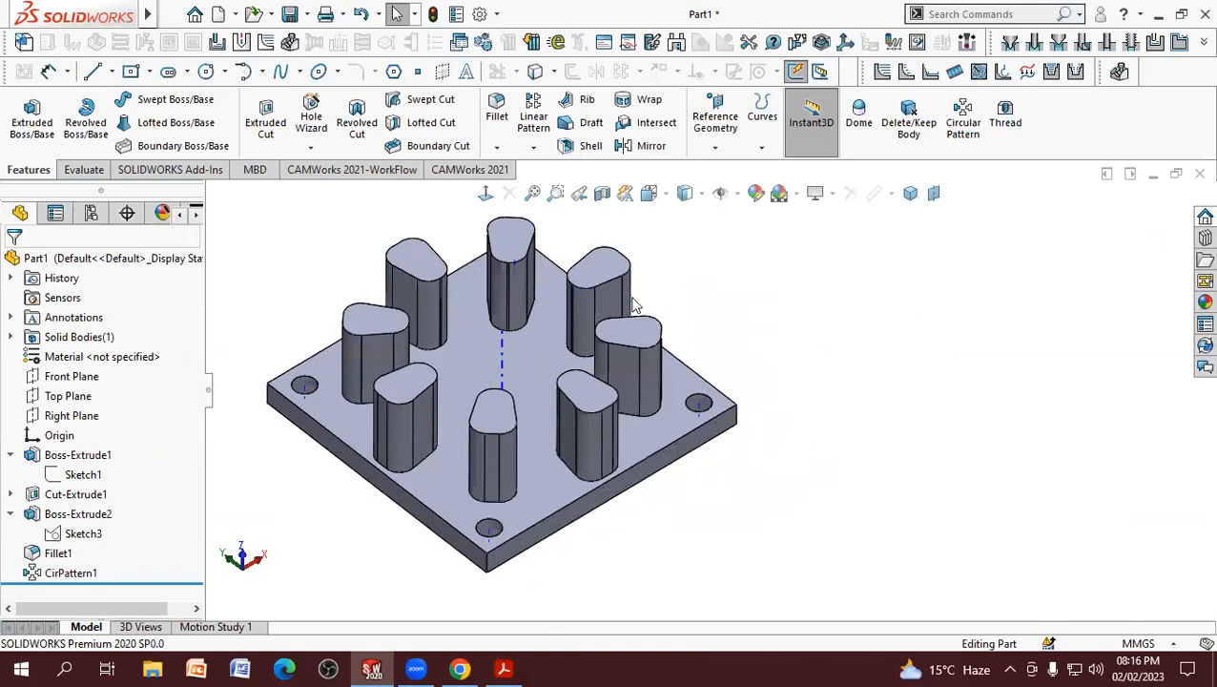
click(500, 668)
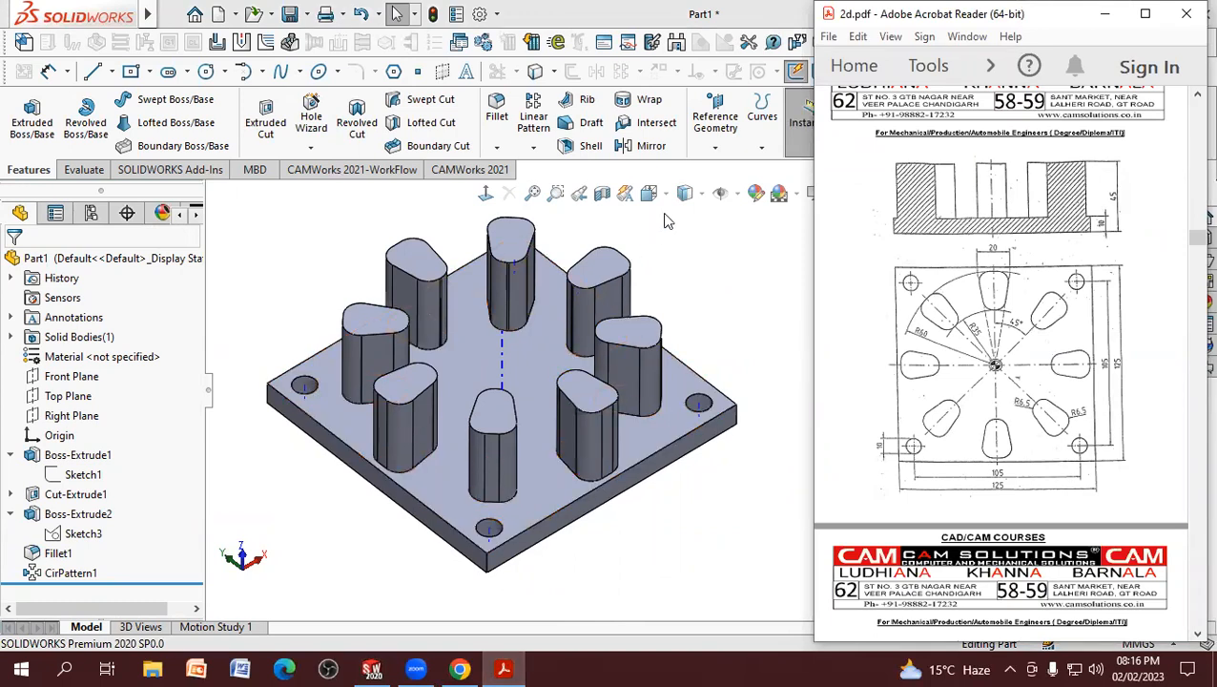
click(744, 199)
click(744, 199)
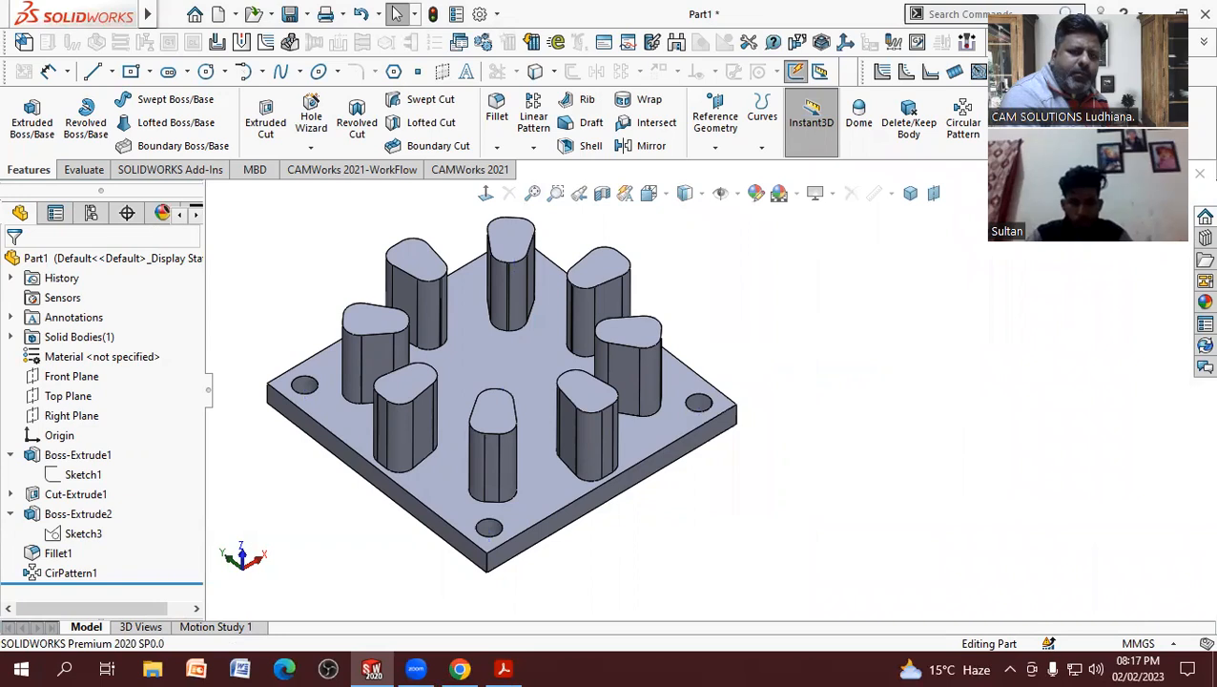
scroll(572, 496, up, 8)
scroll(703, 393, down, 8)
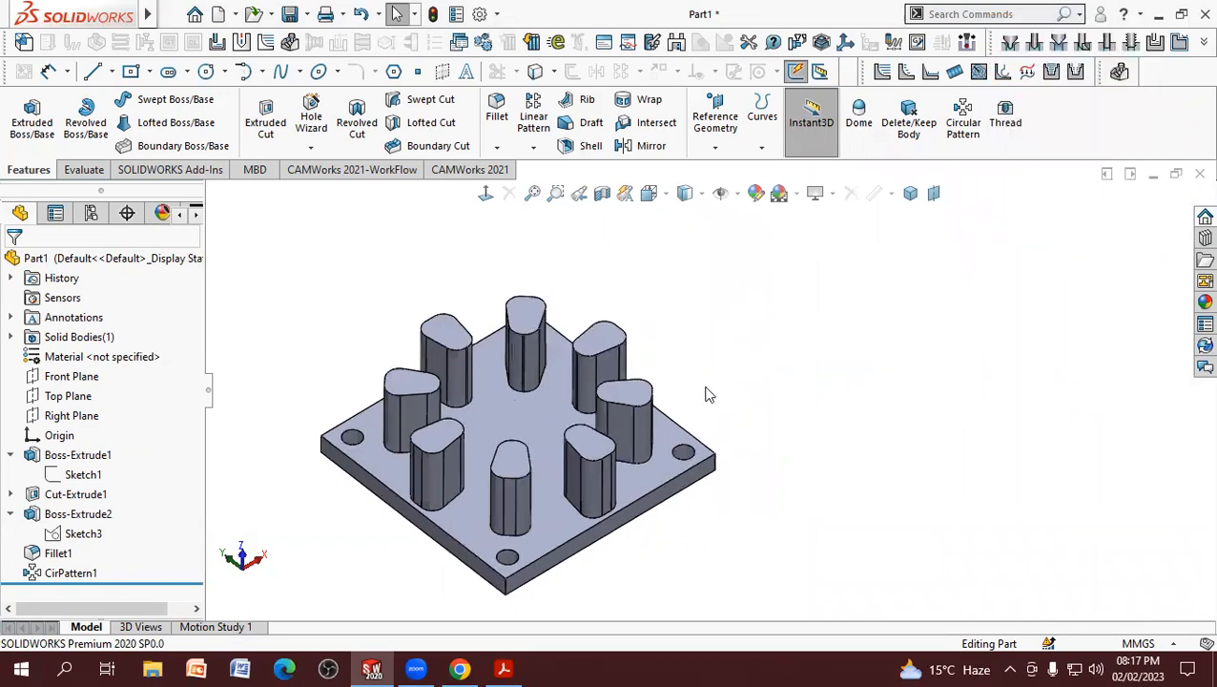
click(534, 149)
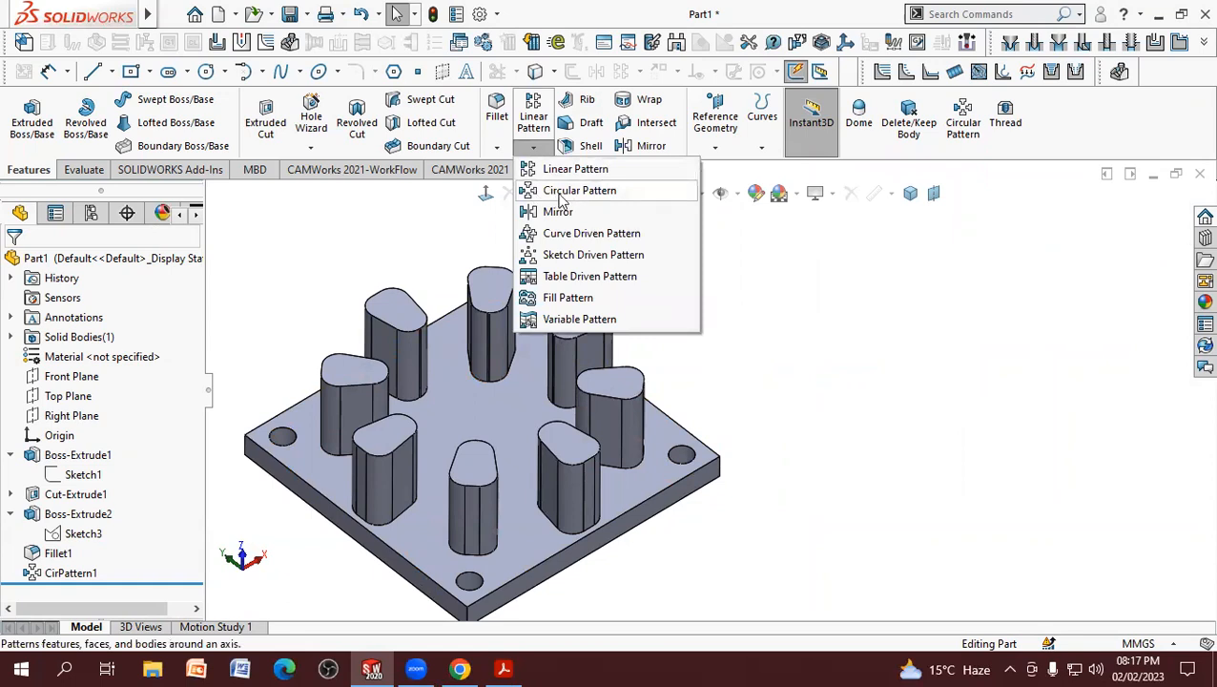
click(346, 265)
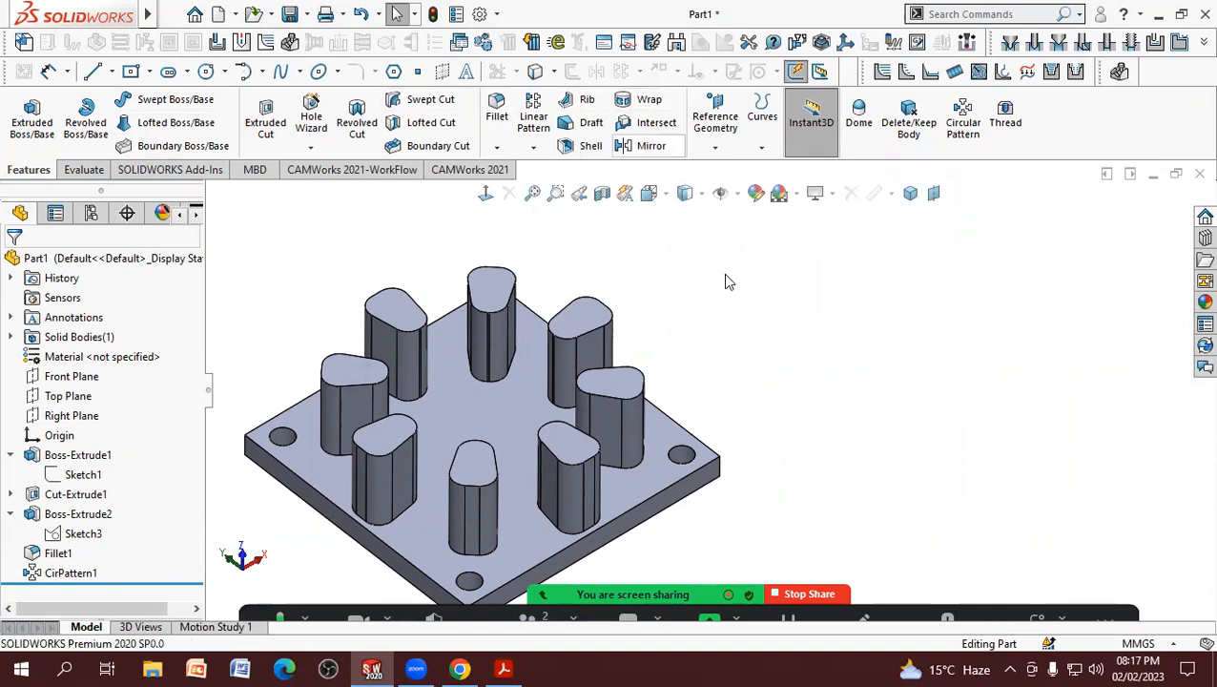
scroll(723, 310, up, 2)
scroll(612, 410, down, 2)
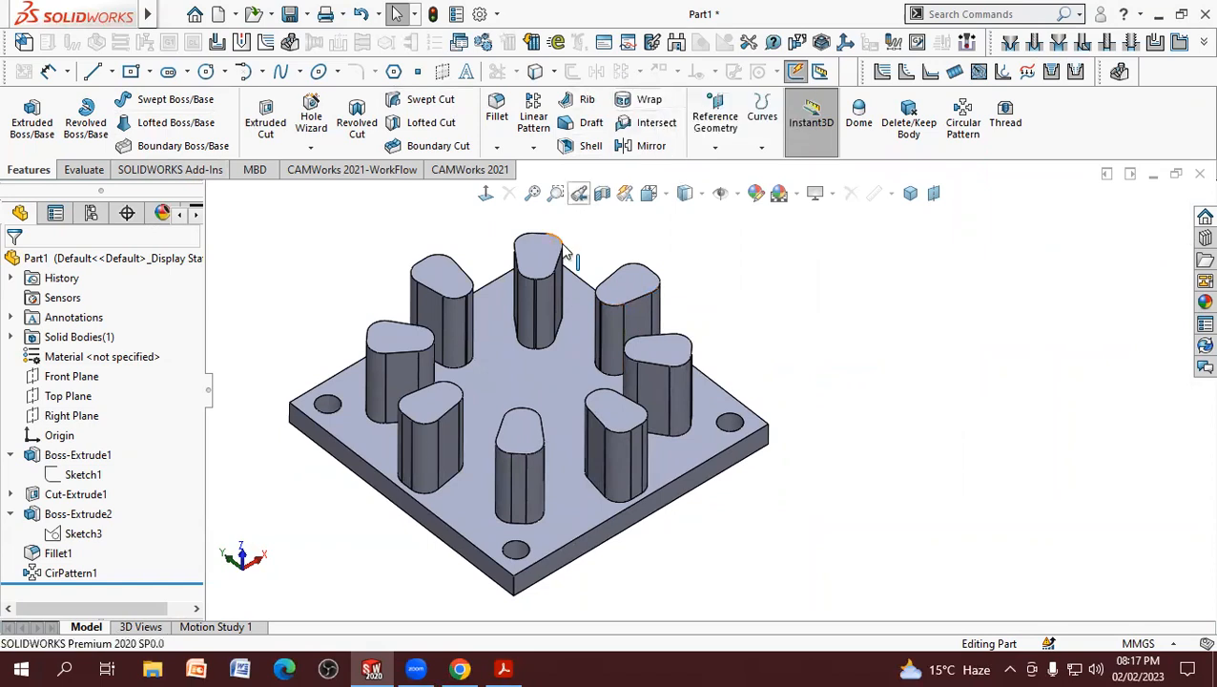
middle_drag(544, 388, 753, 320)
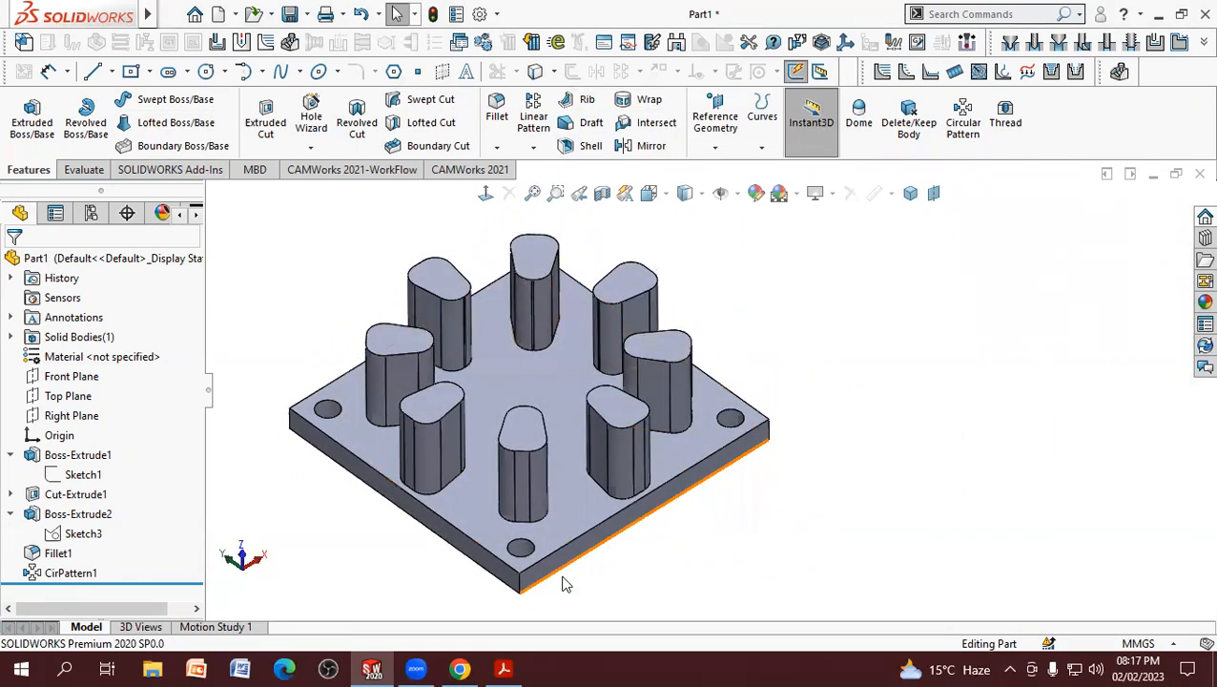
Step: Bring up the drawing of the 108 by 90 mm plate with the four-lobed boss in 2d.pdf
click(503, 668)
scroll(910, 441, down, 5)
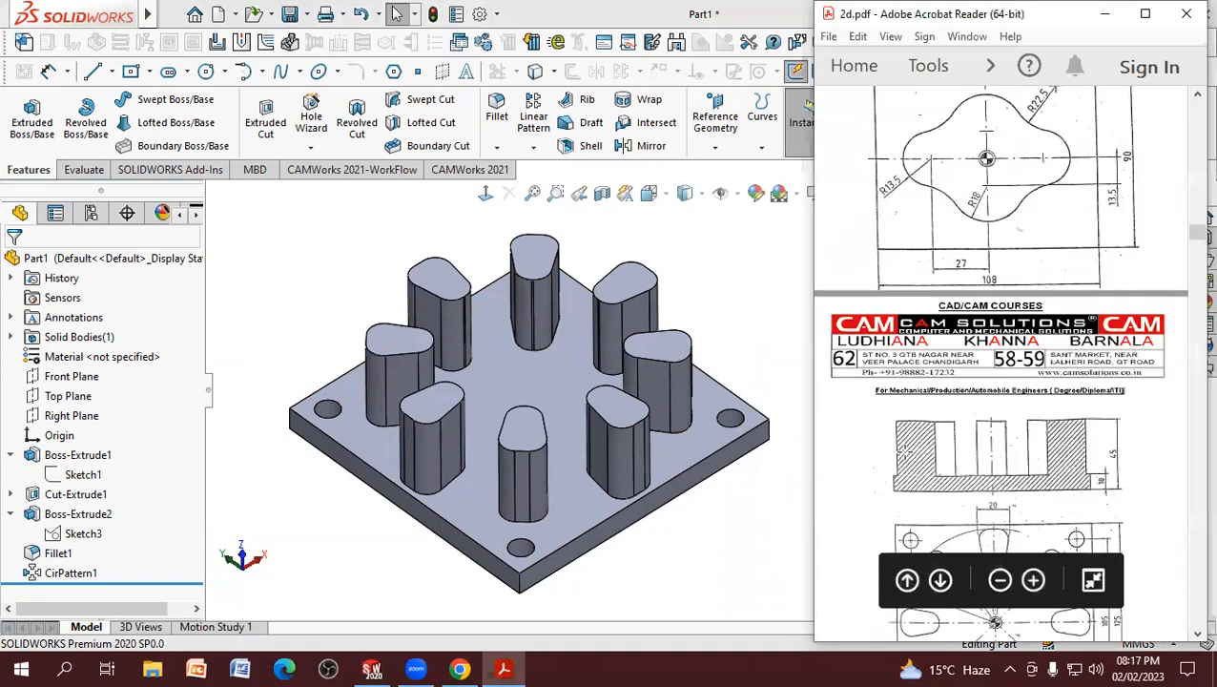
scroll(910, 441, down, 3)
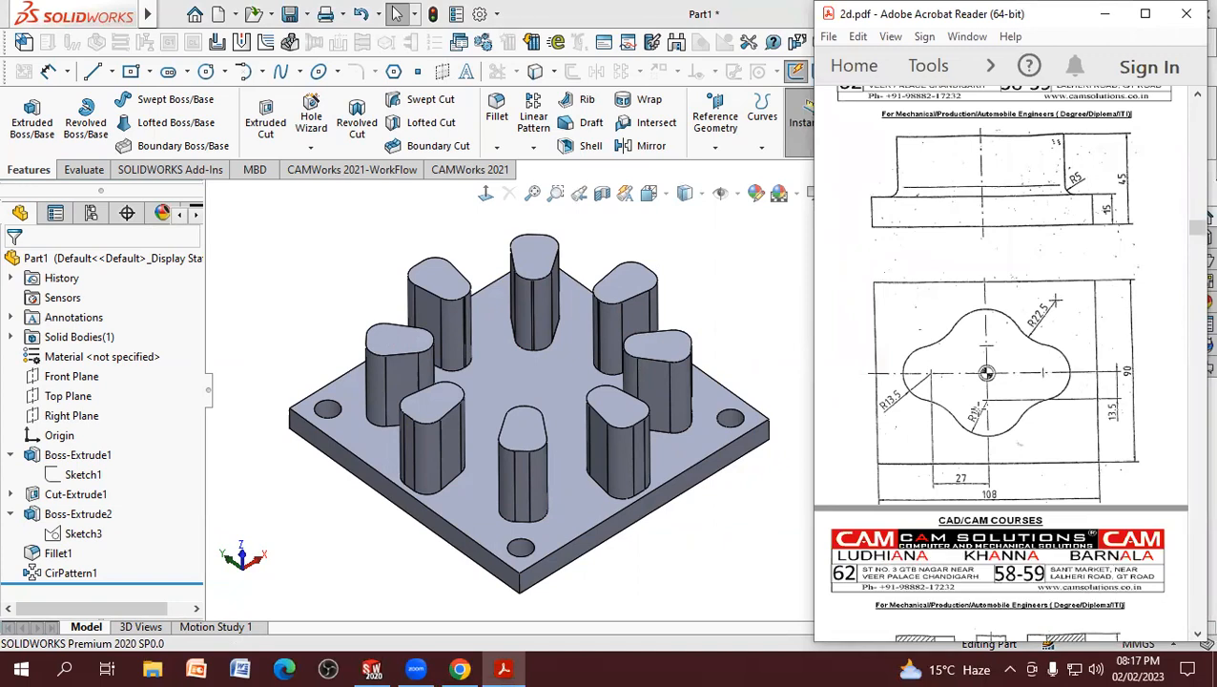
Step: Create a new part document, removing the missing template folders from the file locations and dismissing the CAMWorks message
click(224, 15)
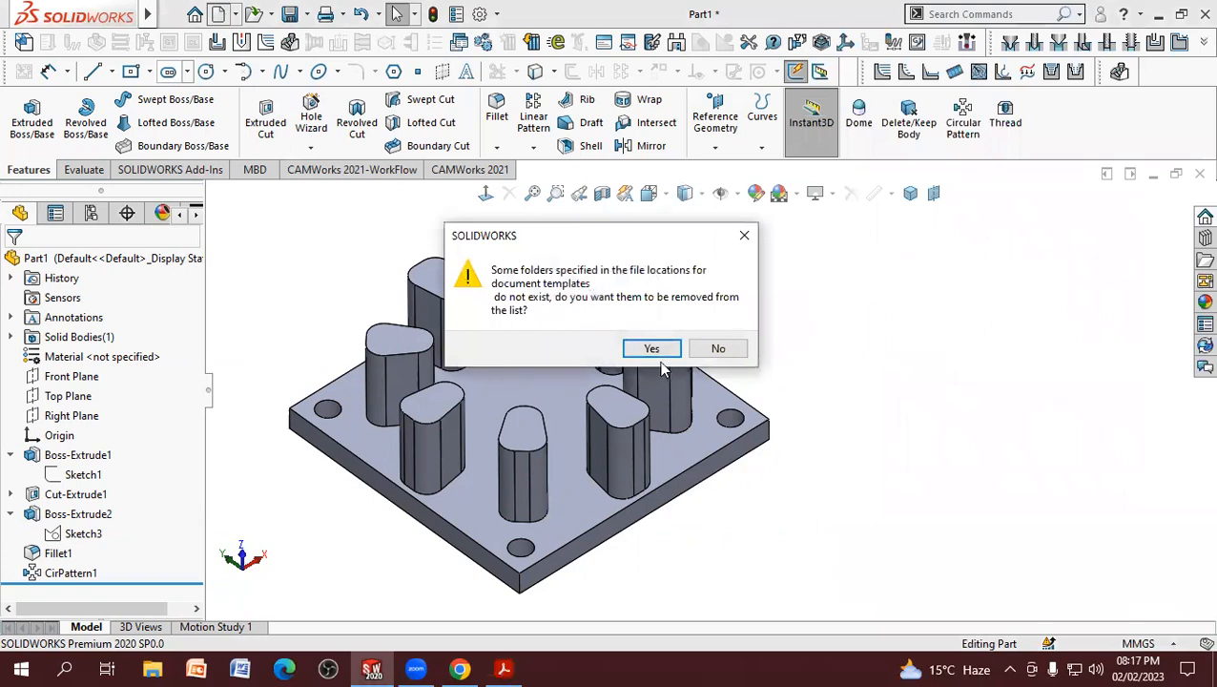
click(652, 350)
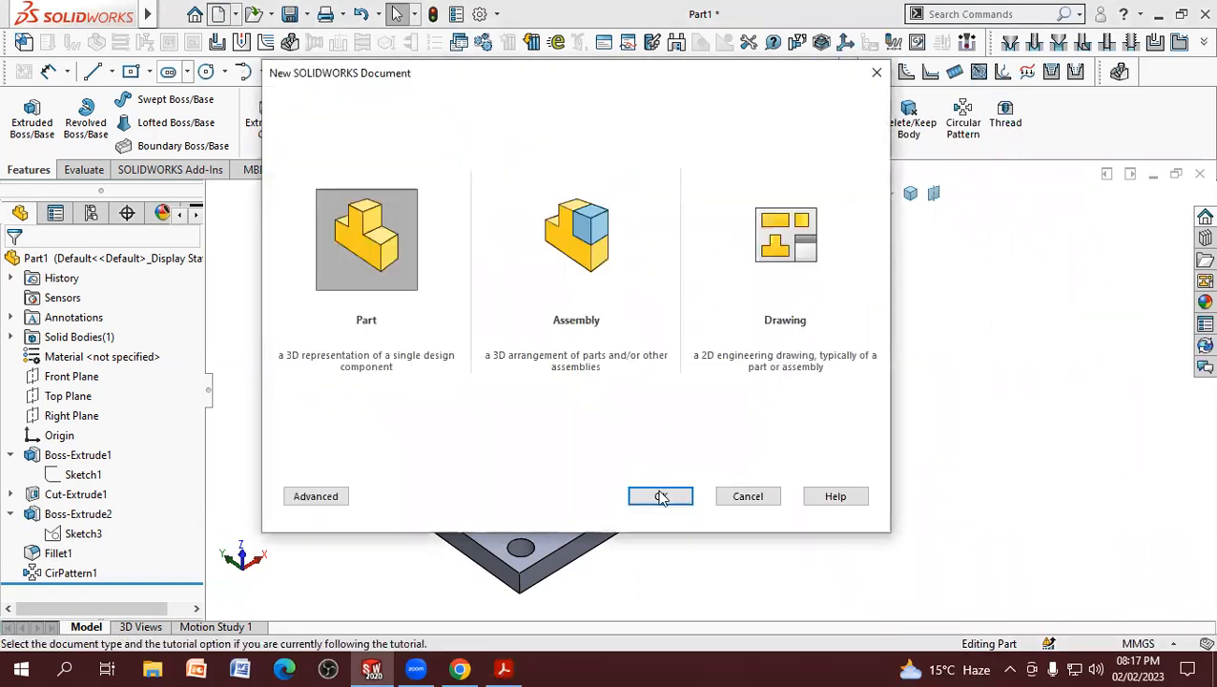
click(661, 497)
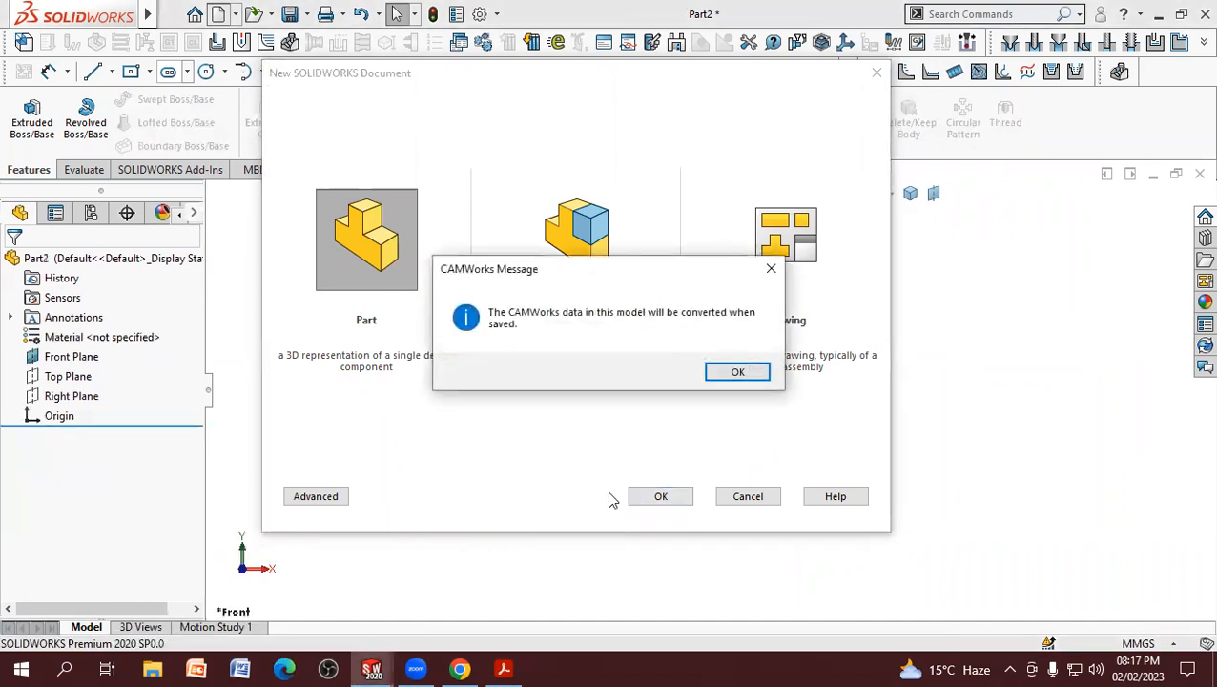
click(748, 372)
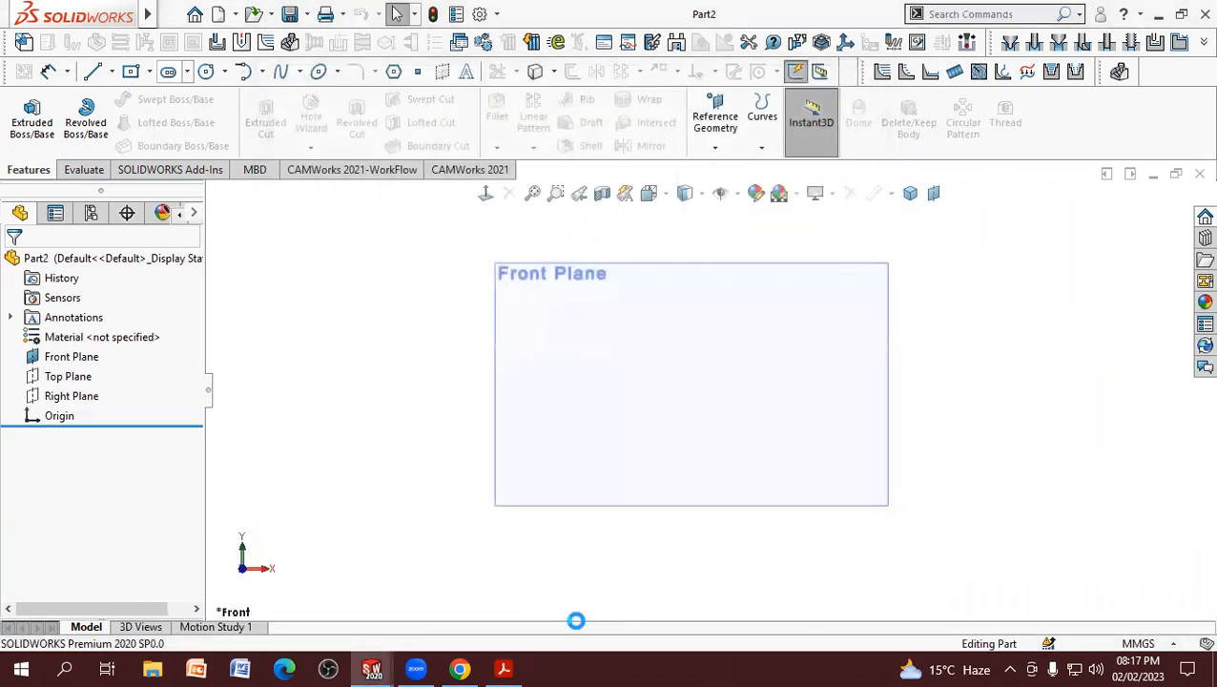
Step: Open a new sketch on the Front Plane and check the plate's dimensions in the PDF drawing
click(46, 354)
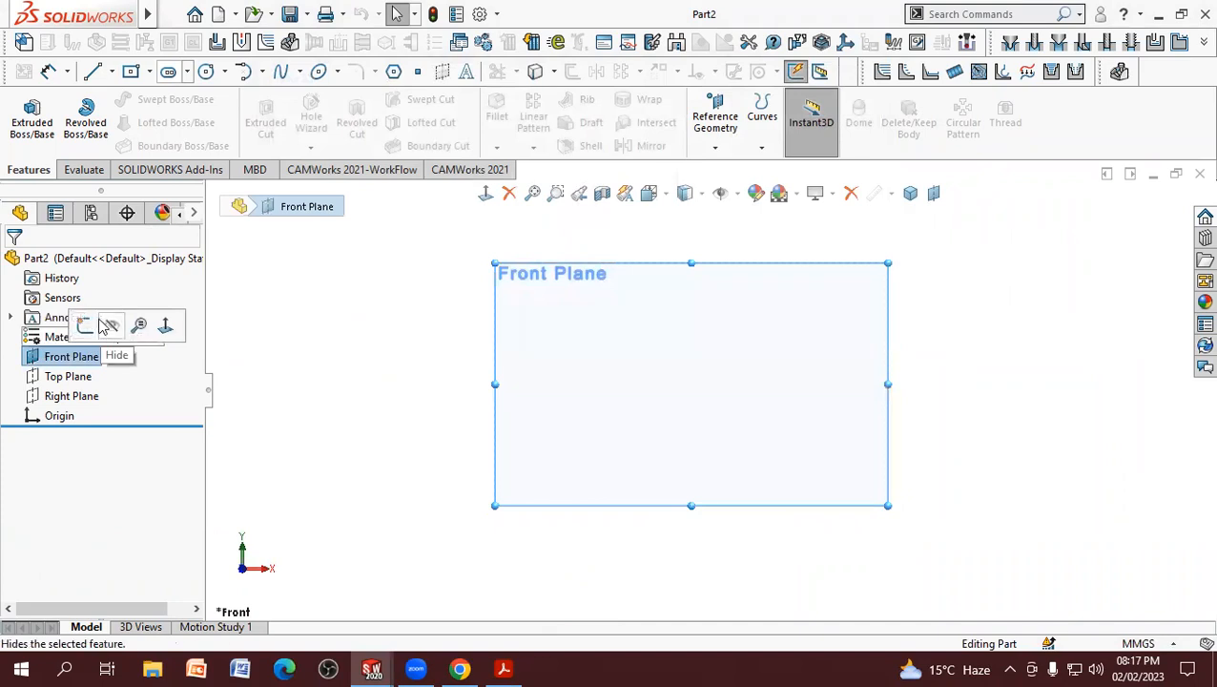
click(90, 318)
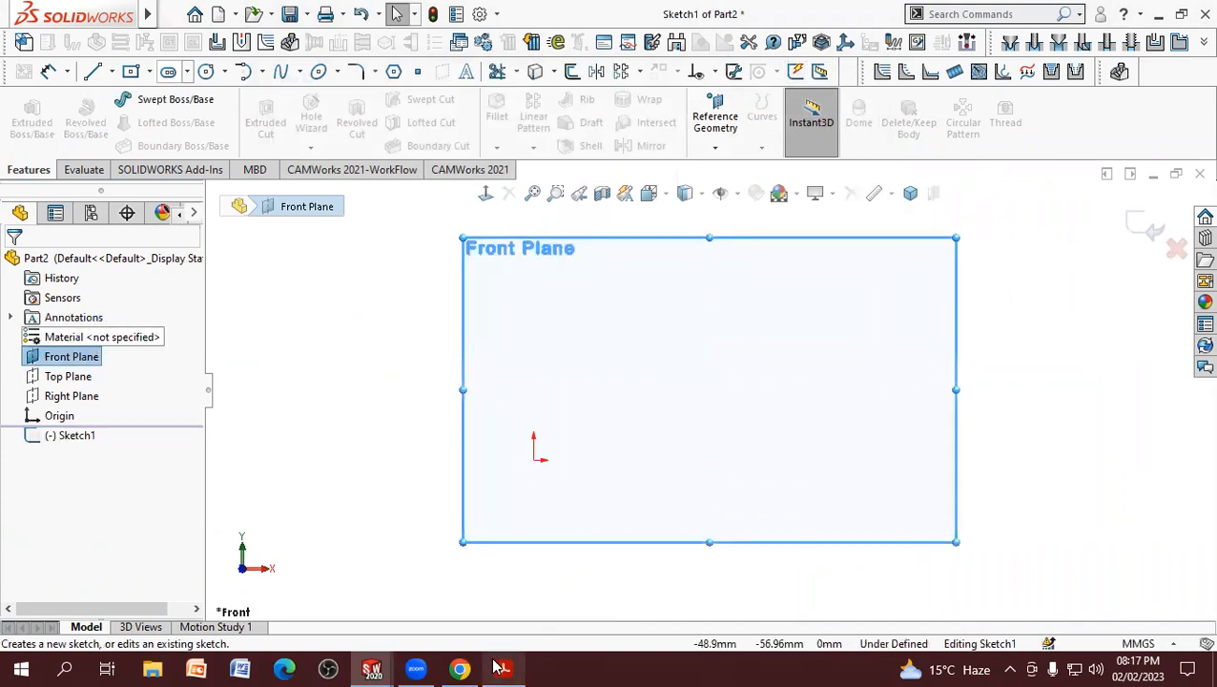
click(503, 667)
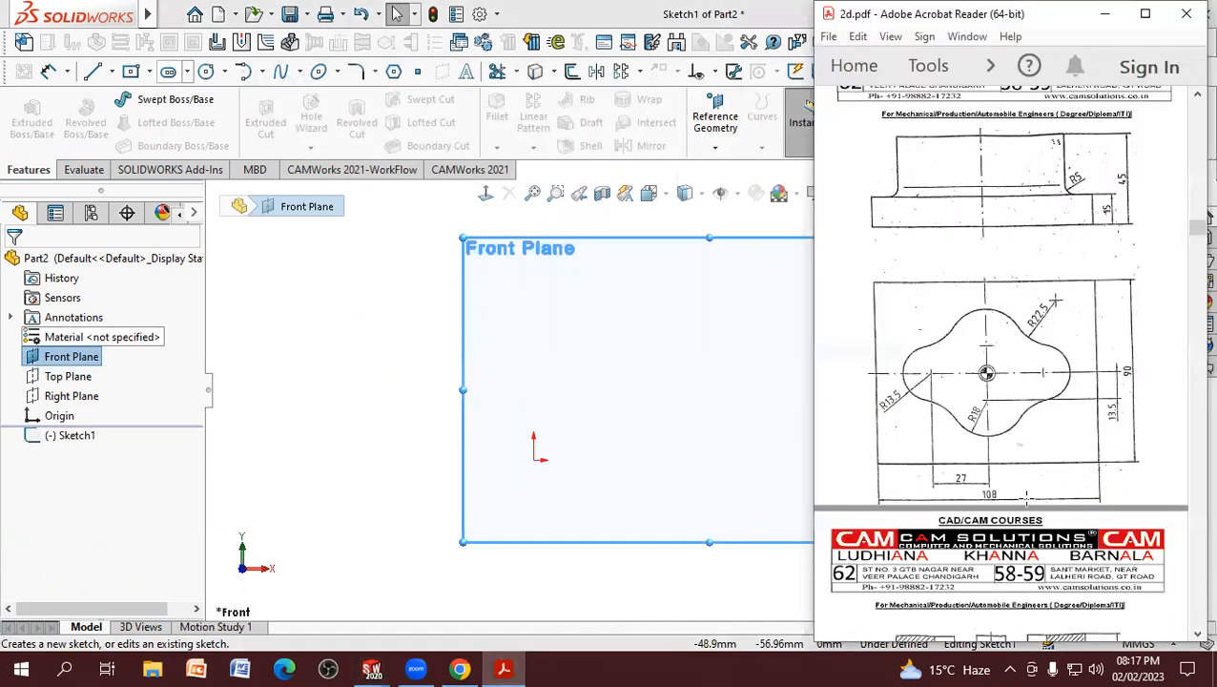
click(344, 294)
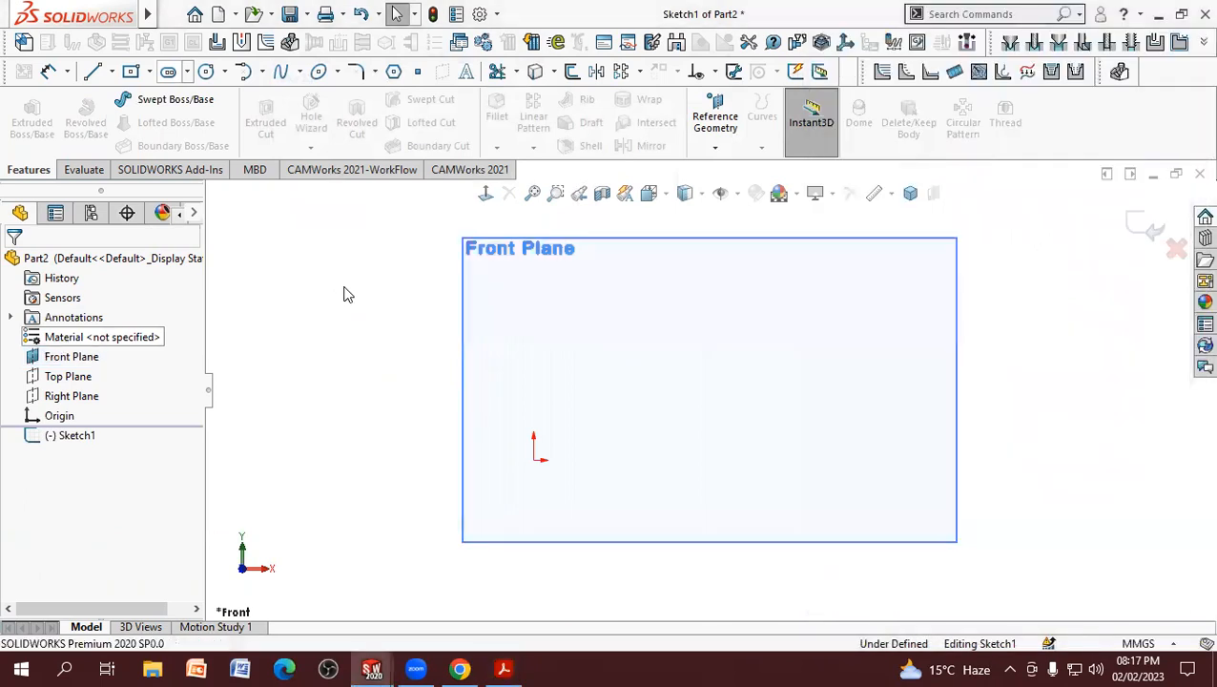
Step: Hide the Front Plane in the open sketch
scroll(398, 294, up, 1)
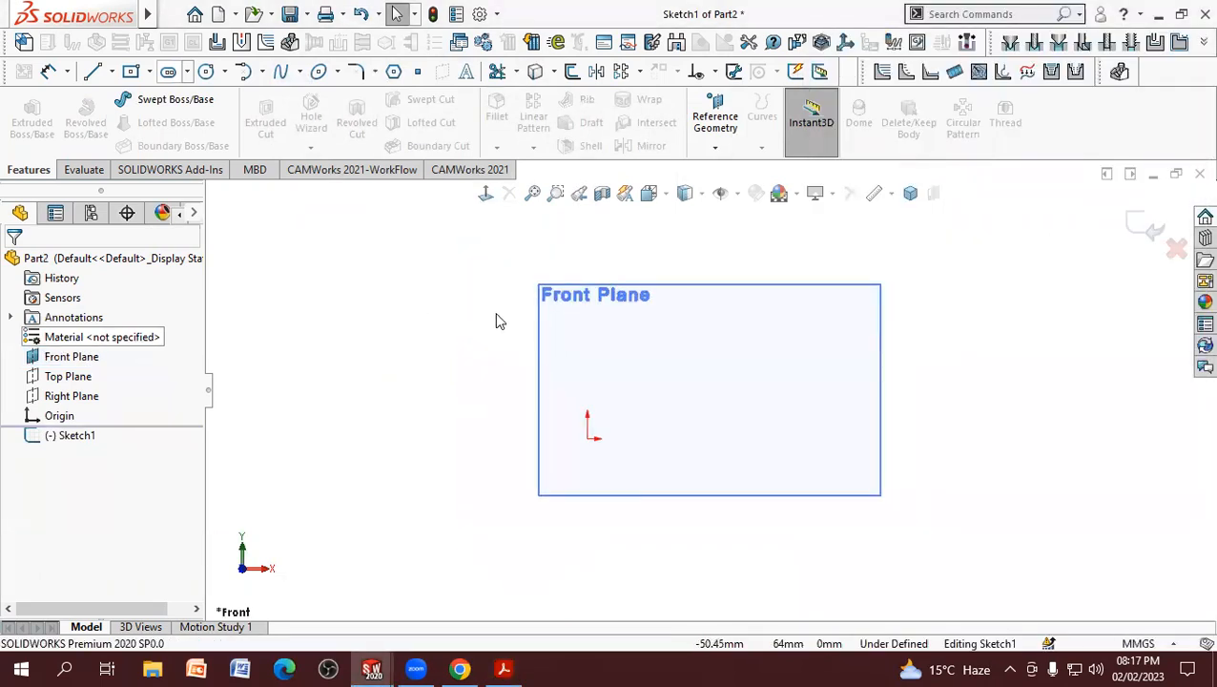
right_click(598, 307)
click(570, 303)
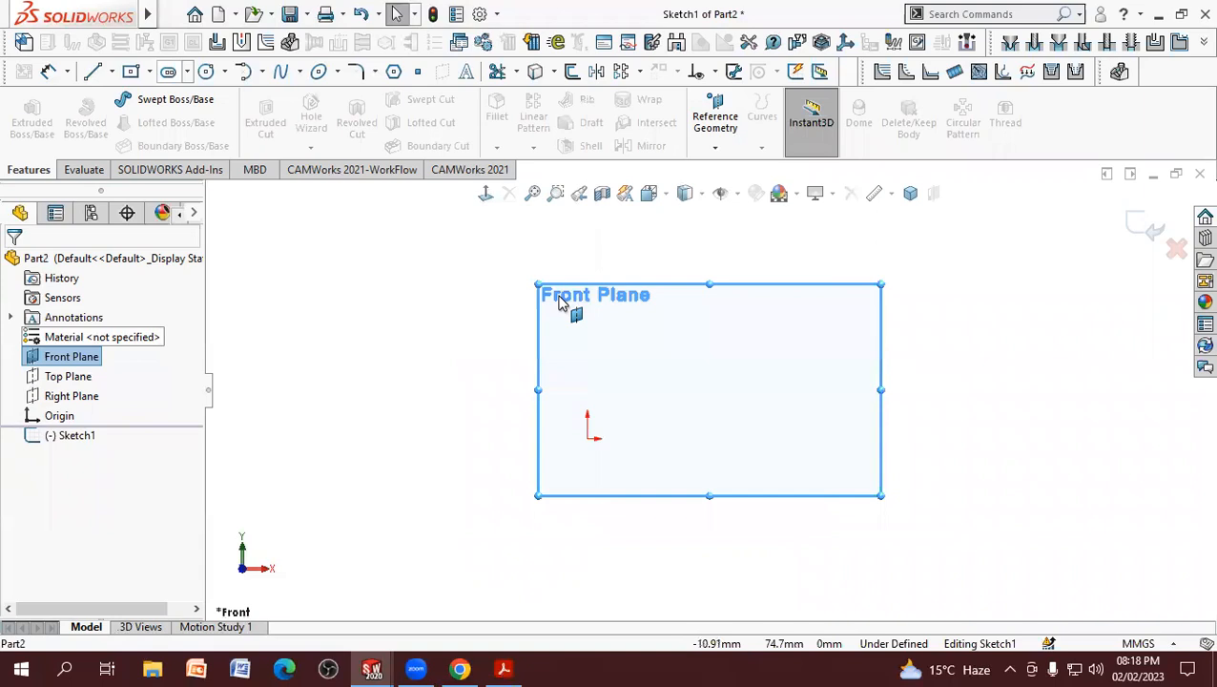
right_click(76, 359)
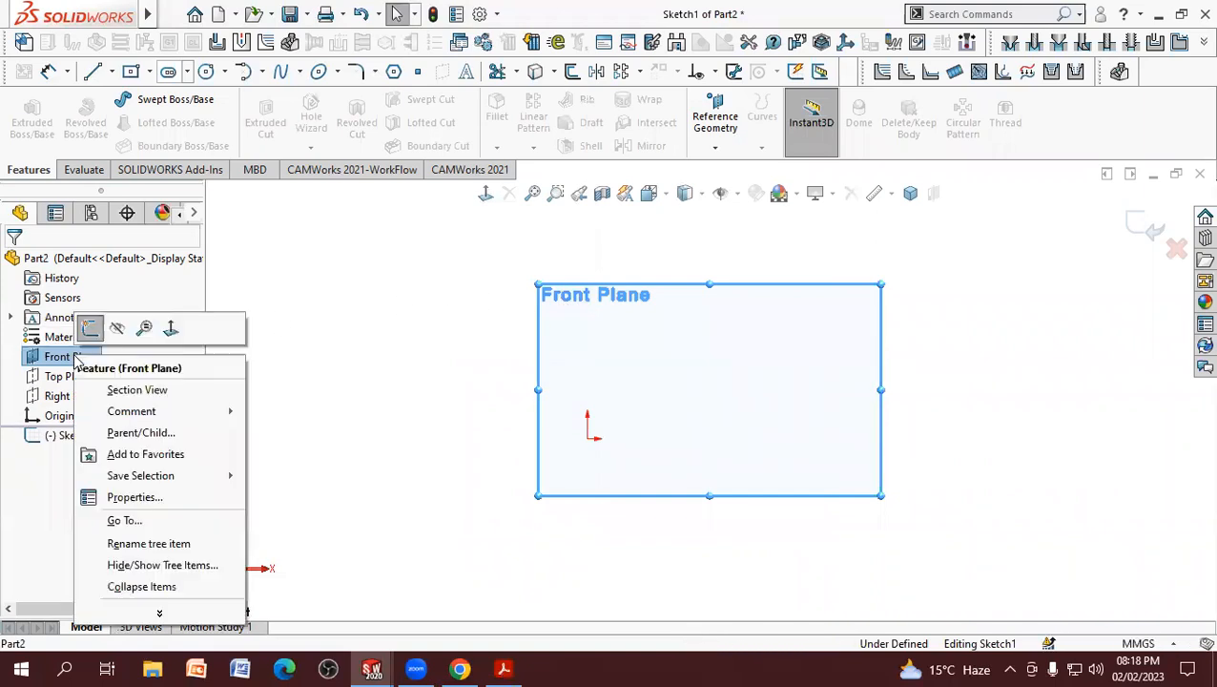
click(117, 330)
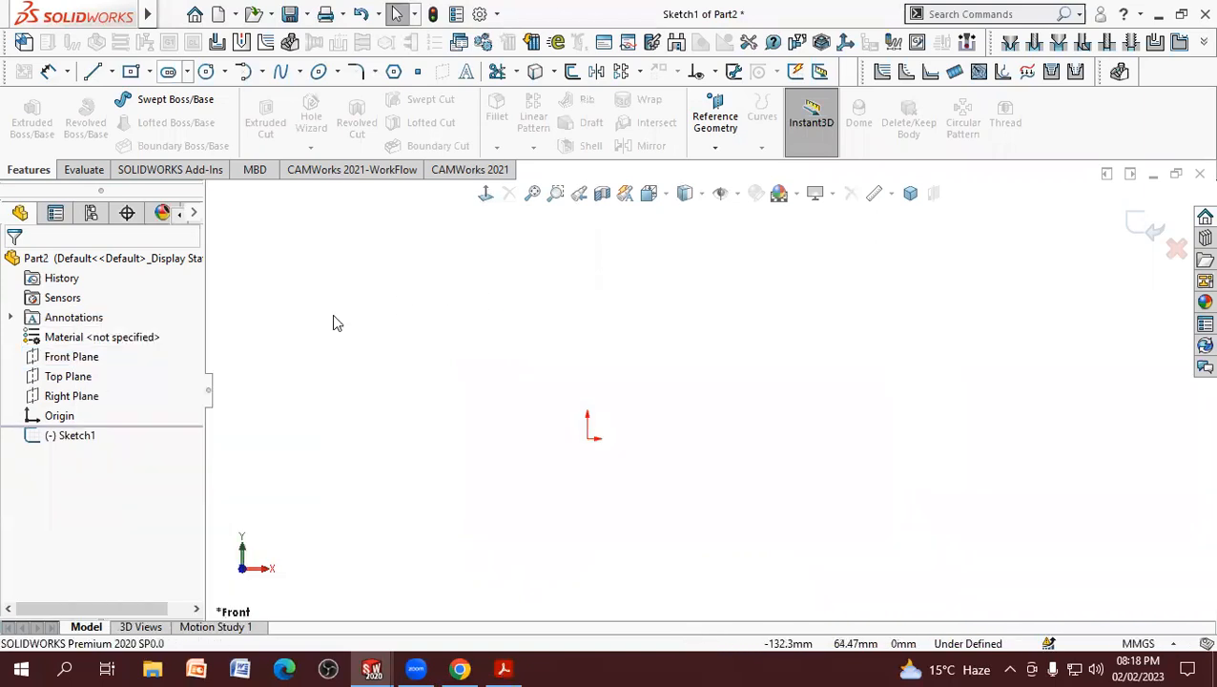
Step: Sketch a center rectangle about 143 mm wide, centered on the origin, after checking the plate in the PDF drawing
click(139, 78)
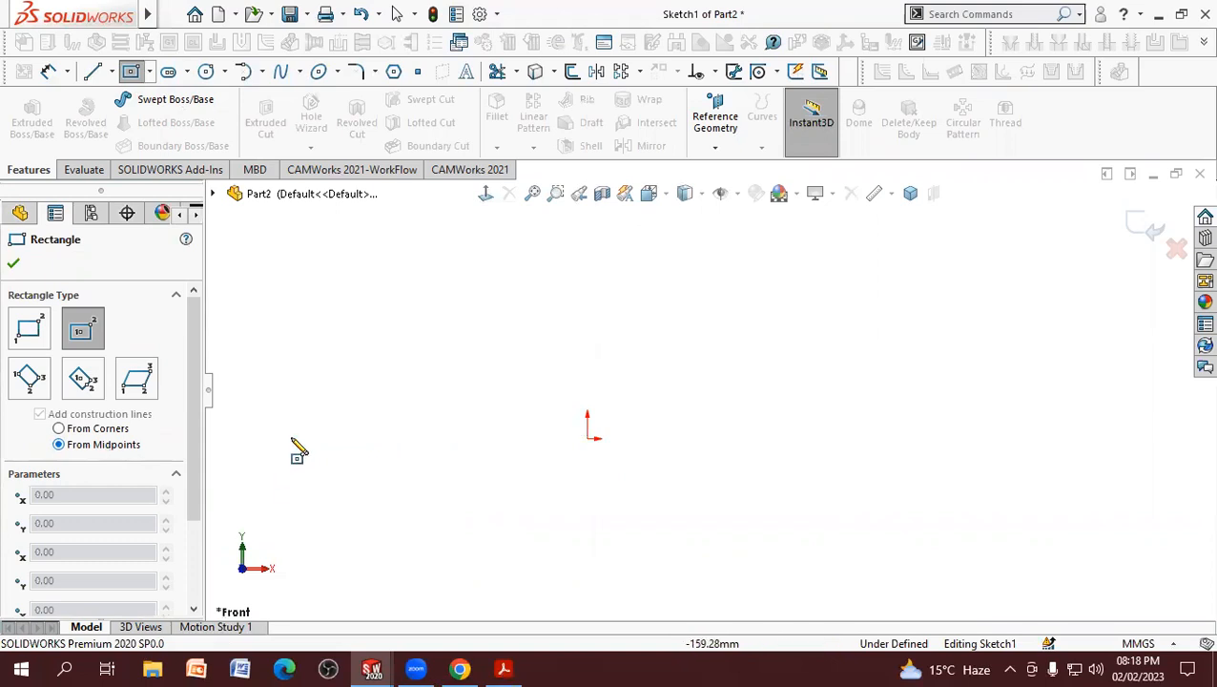
click(587, 439)
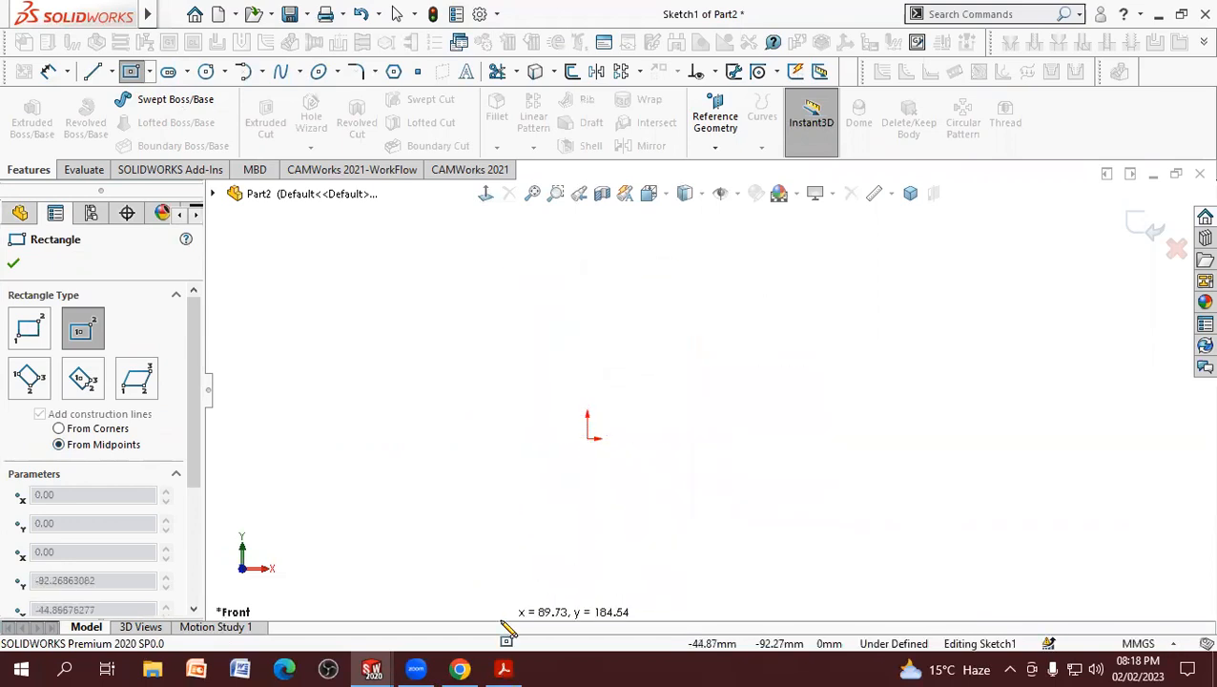
click(500, 667)
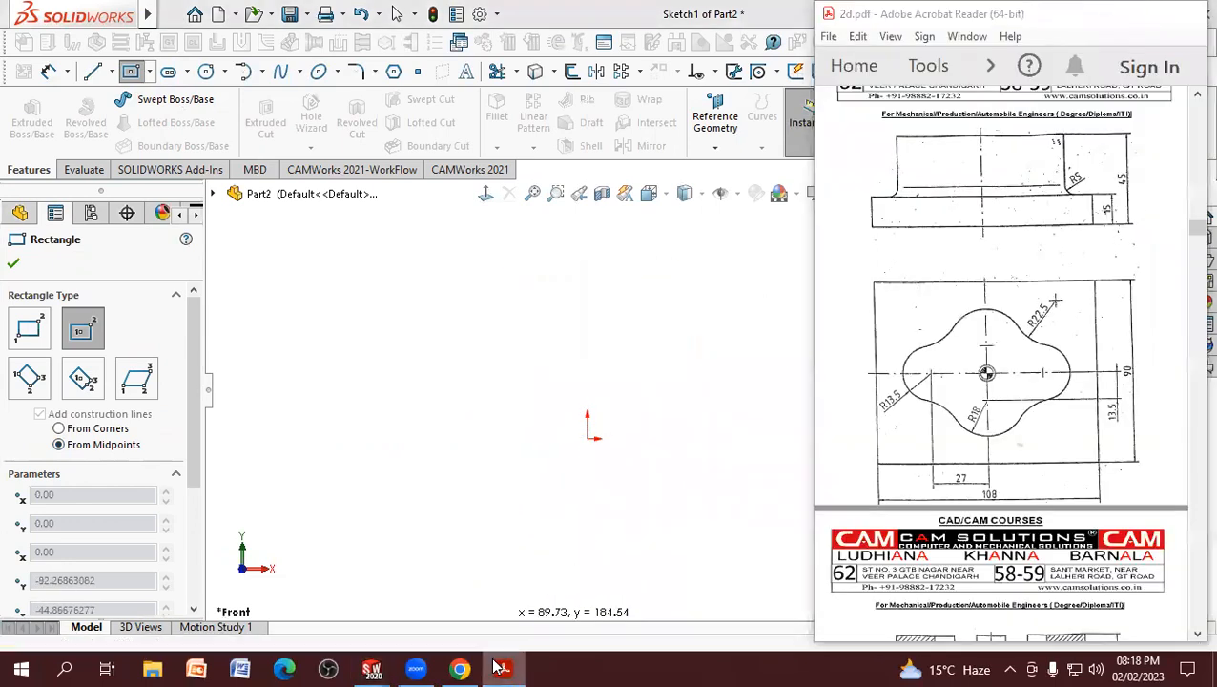
click(500, 667)
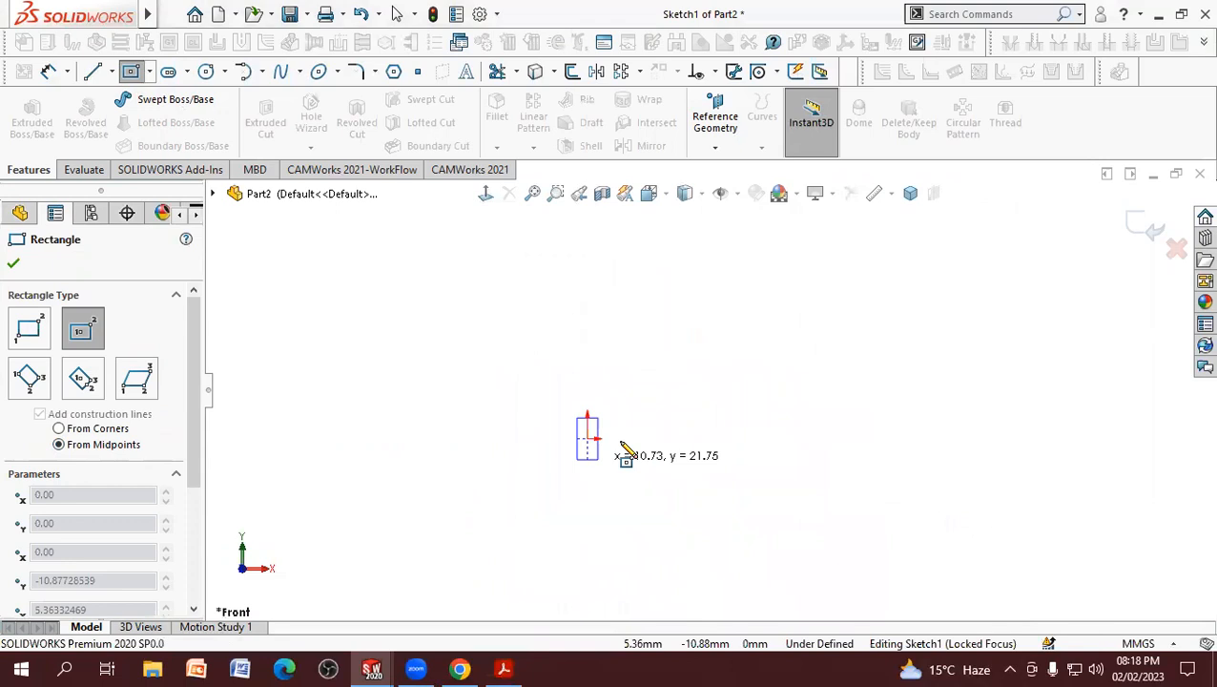
click(724, 319)
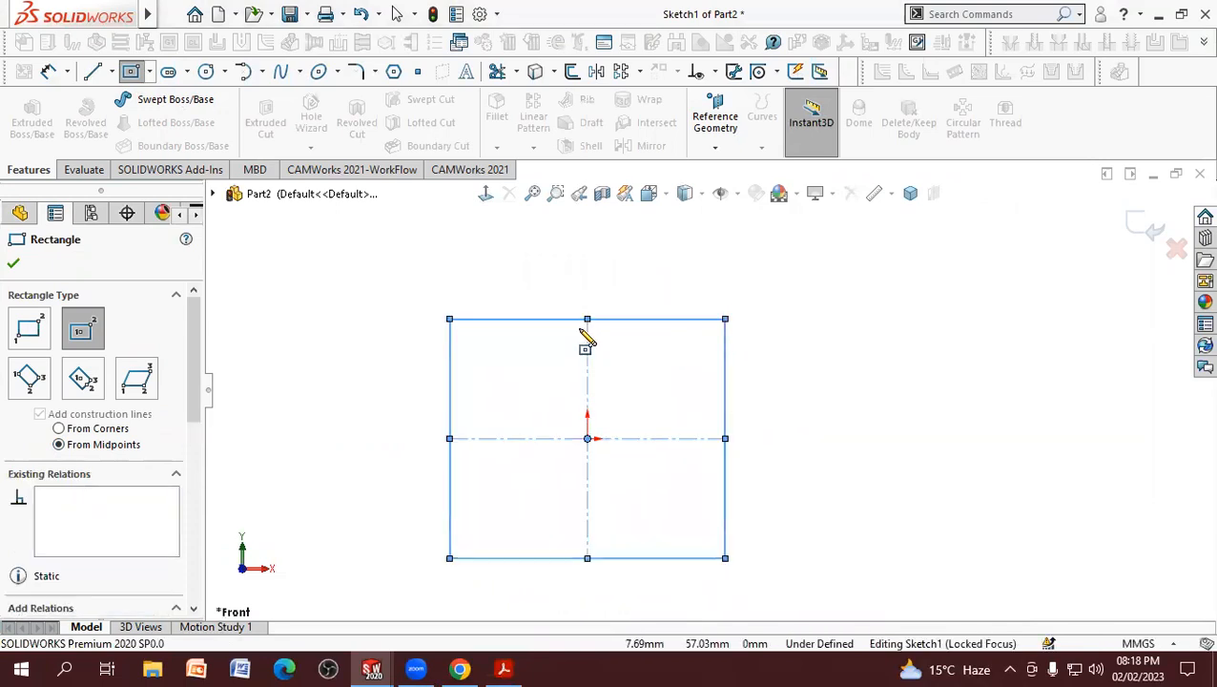
Step: Dimension the rectangle 108 mm wide and 90 mm high
click(49, 73)
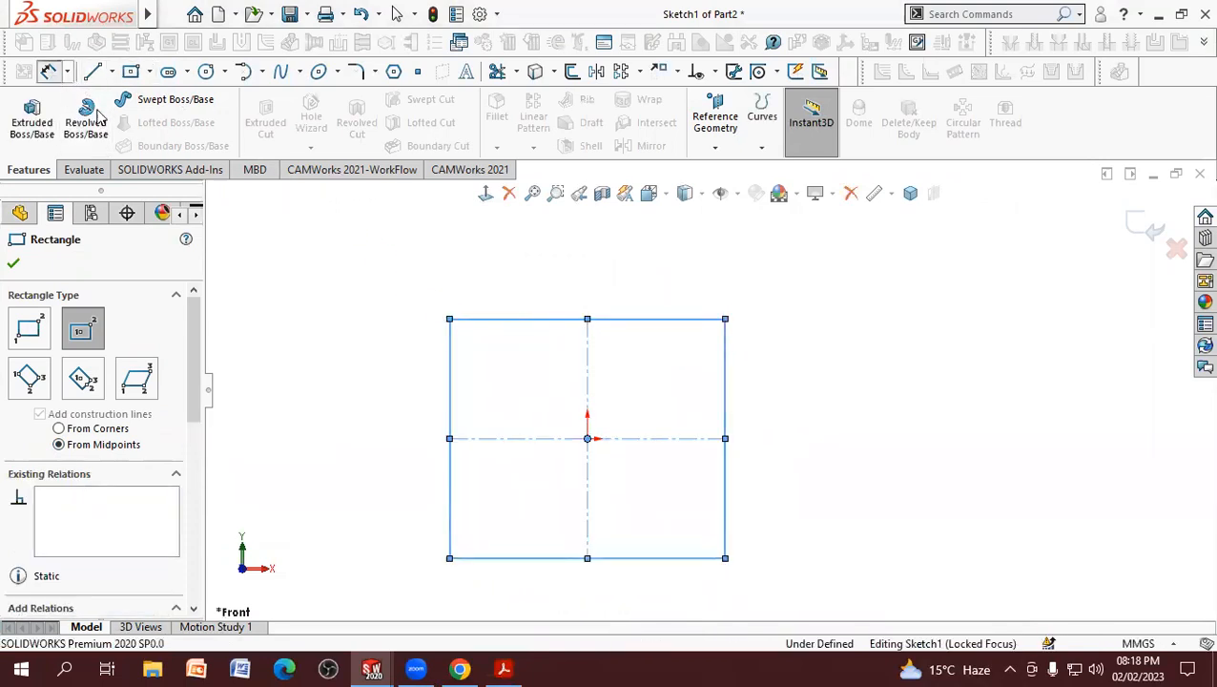
click(553, 589)
click(556, 596)
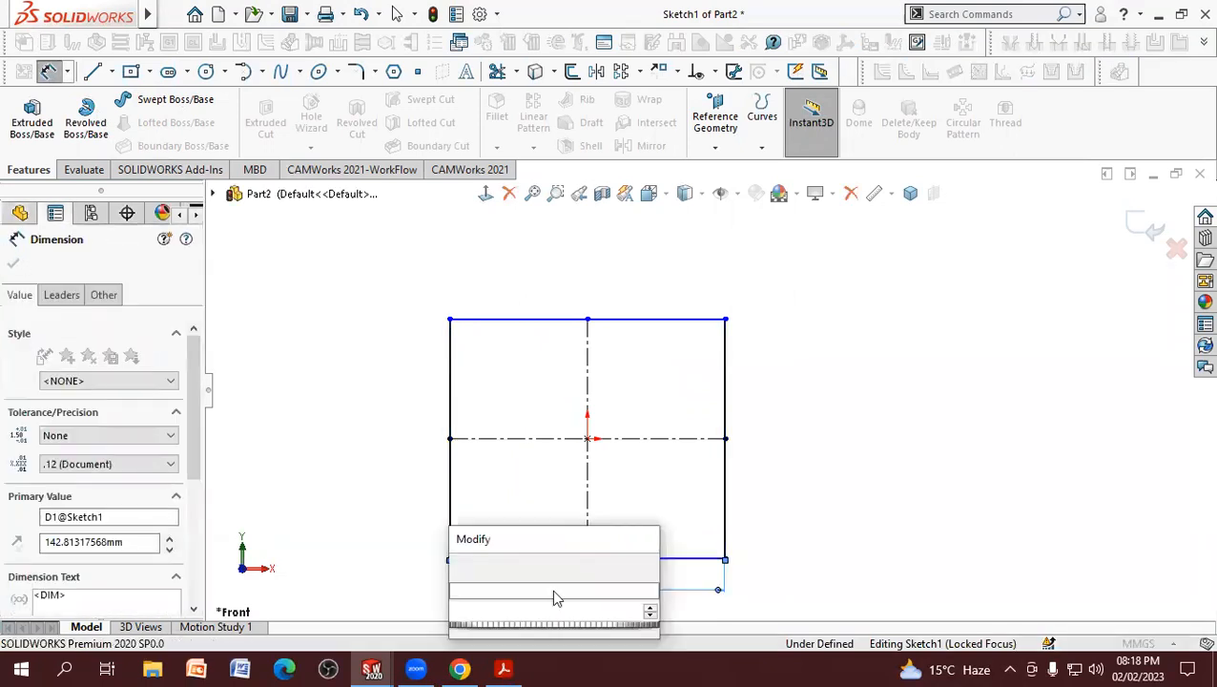
text(108)
key(Return)
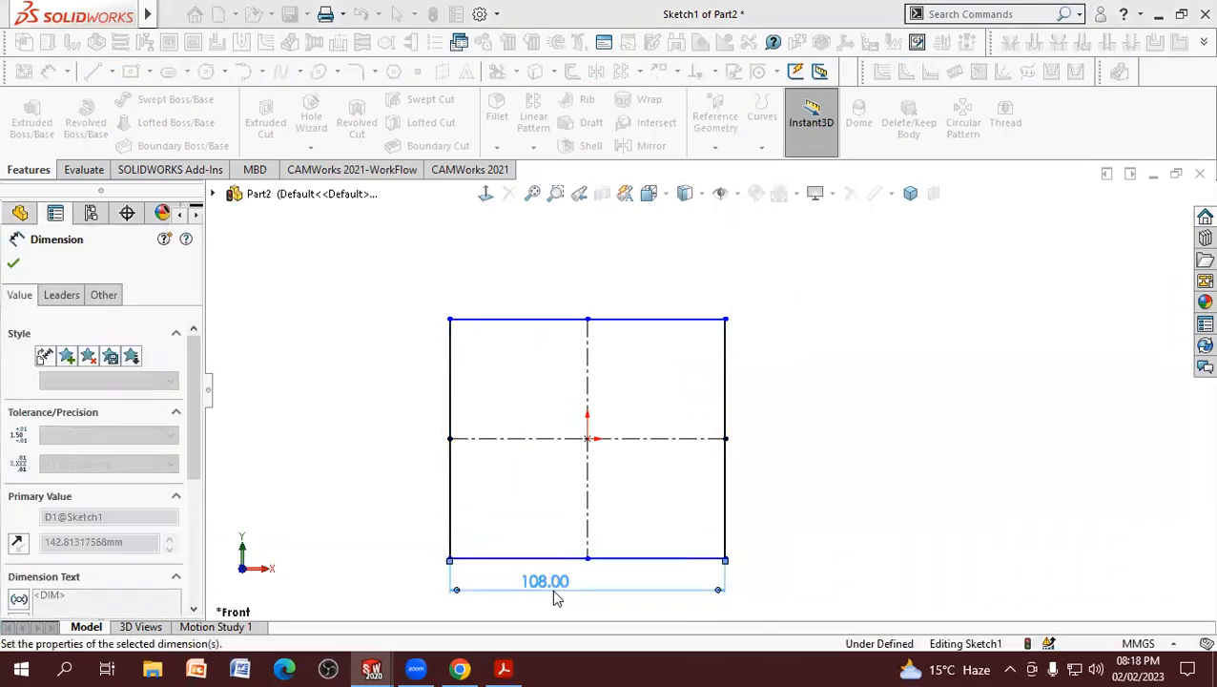
click(726, 482)
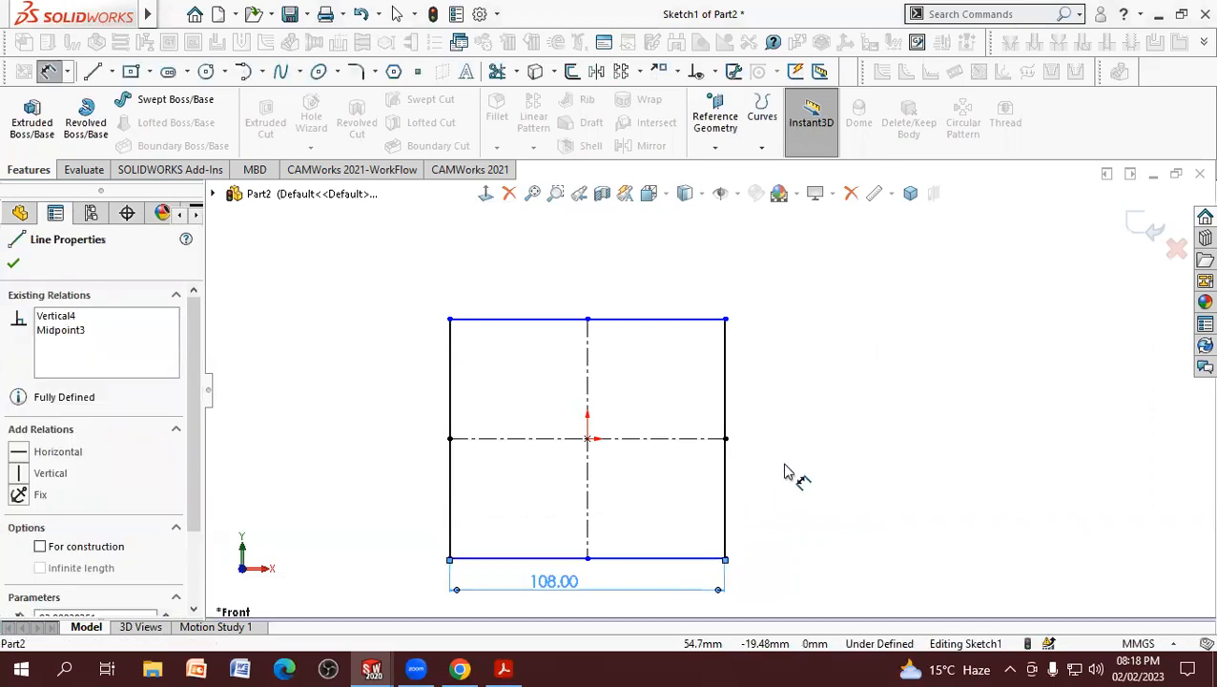
click(784, 464)
text(90)
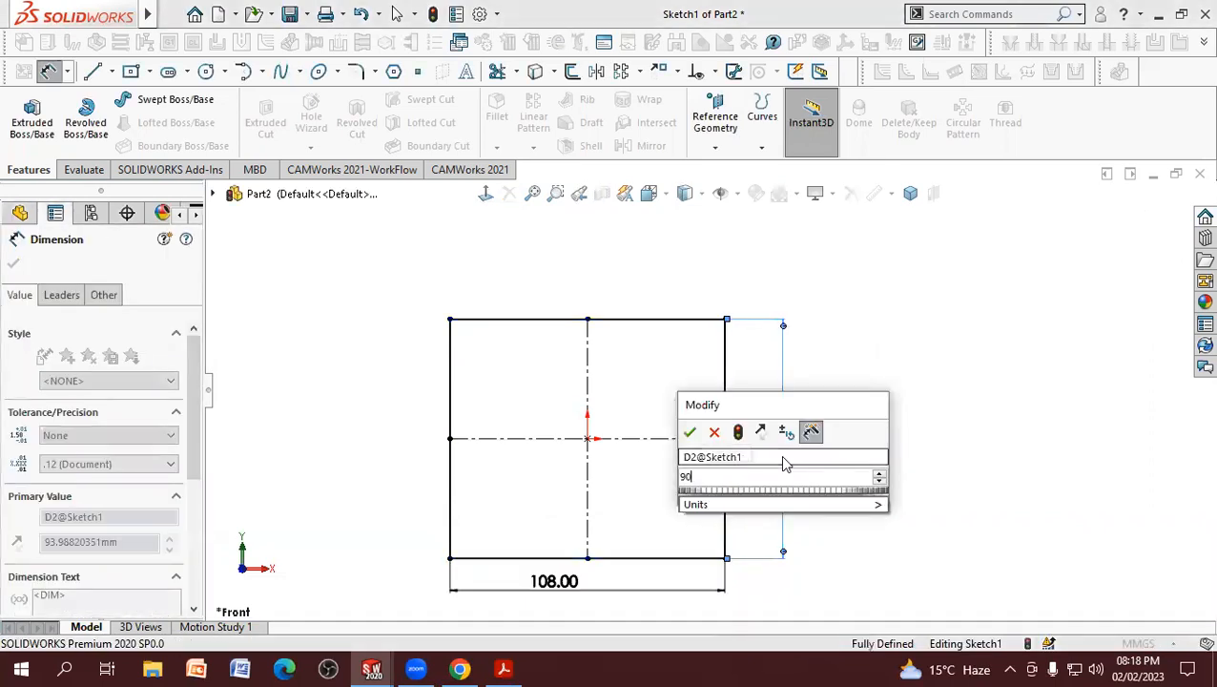
key(Return)
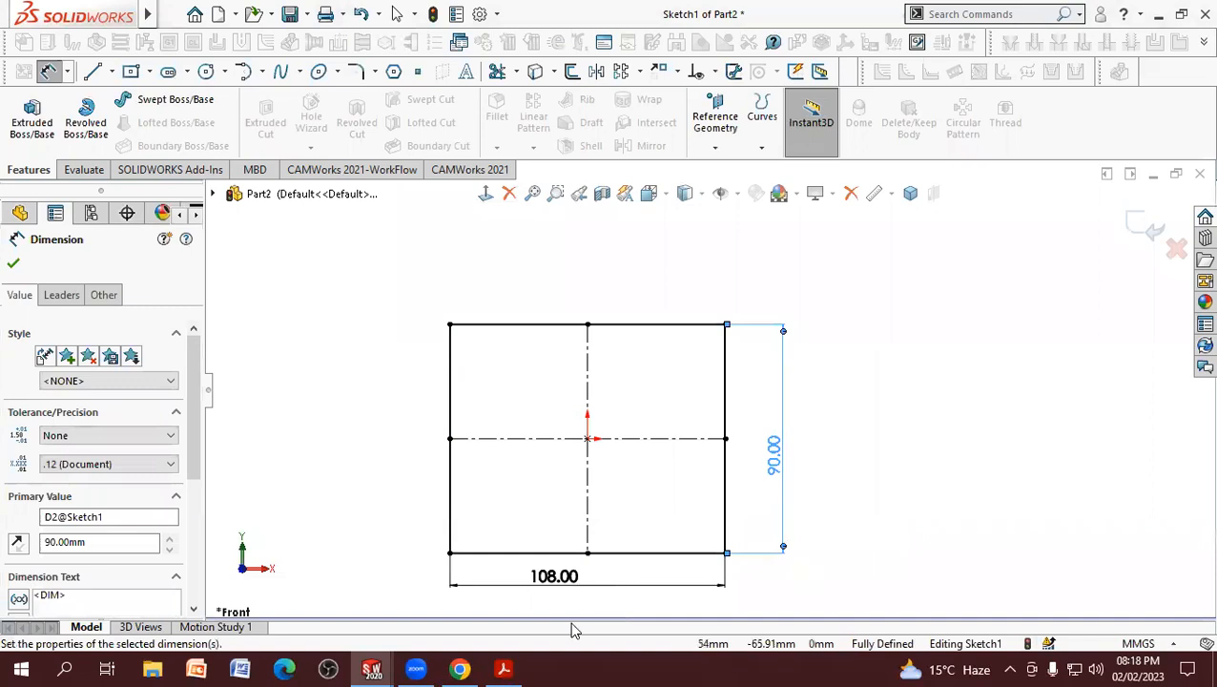
Step: Check the plate thickness in the PDF drawing and extrude the rectangle 15 mm with a Blind end condition
click(505, 668)
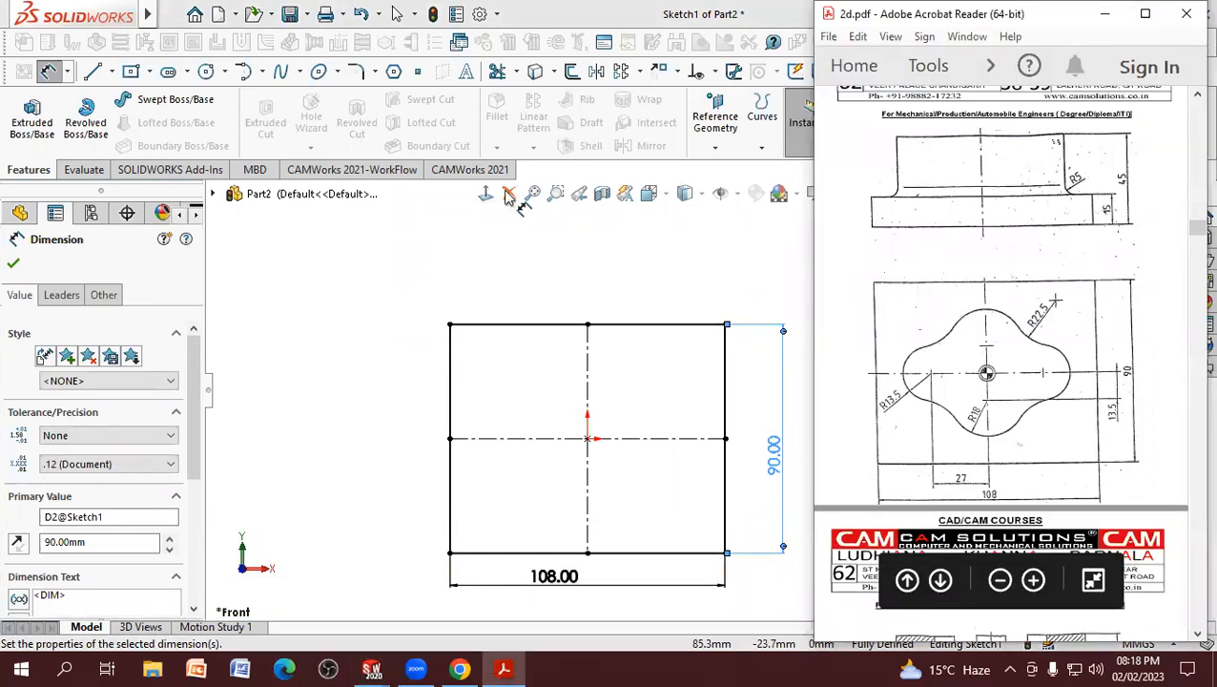
click(31, 114)
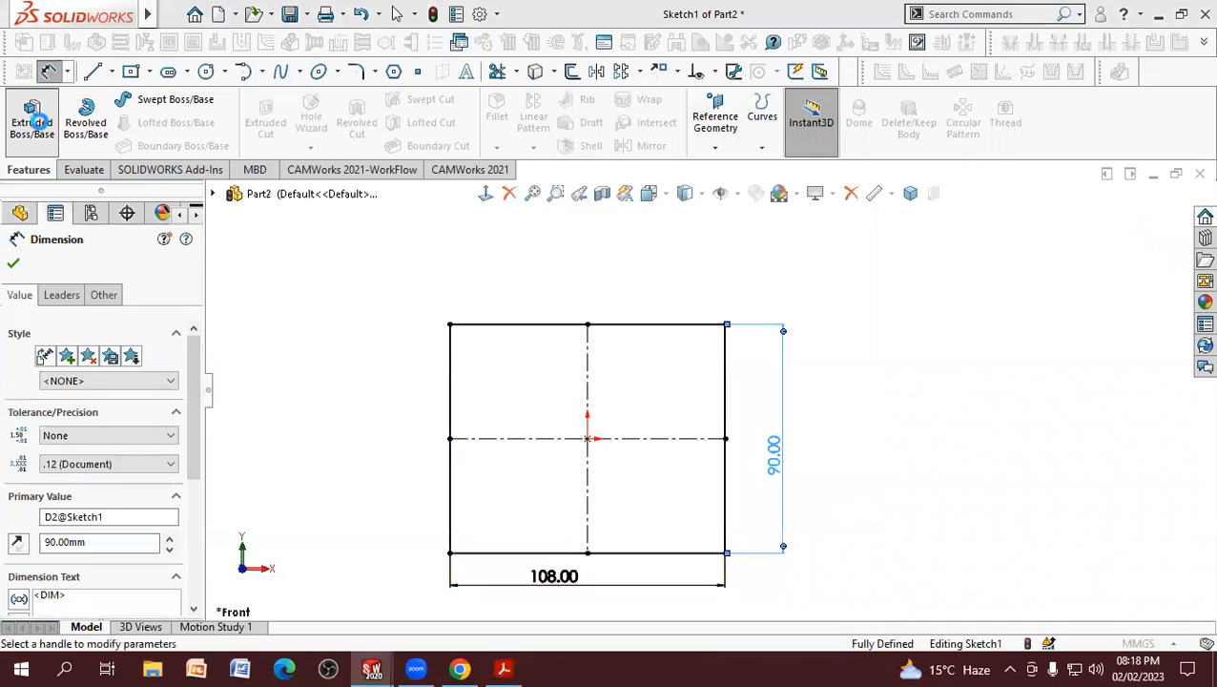
click(47, 131)
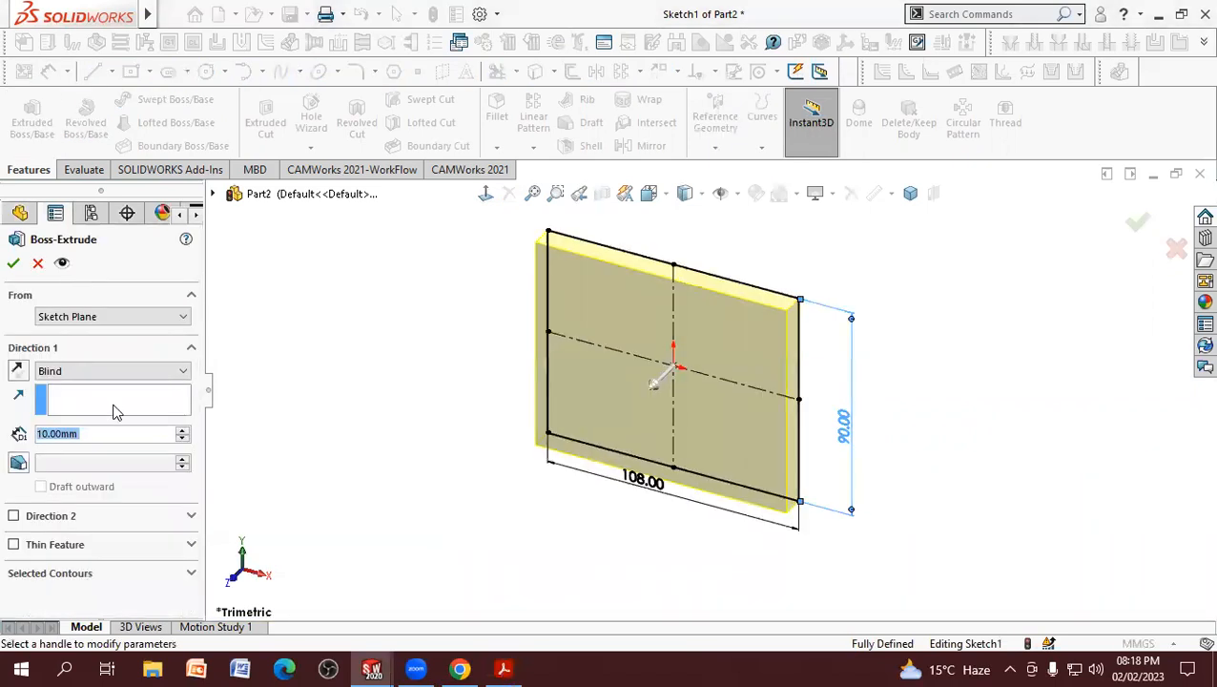
text(15)
key(Return)
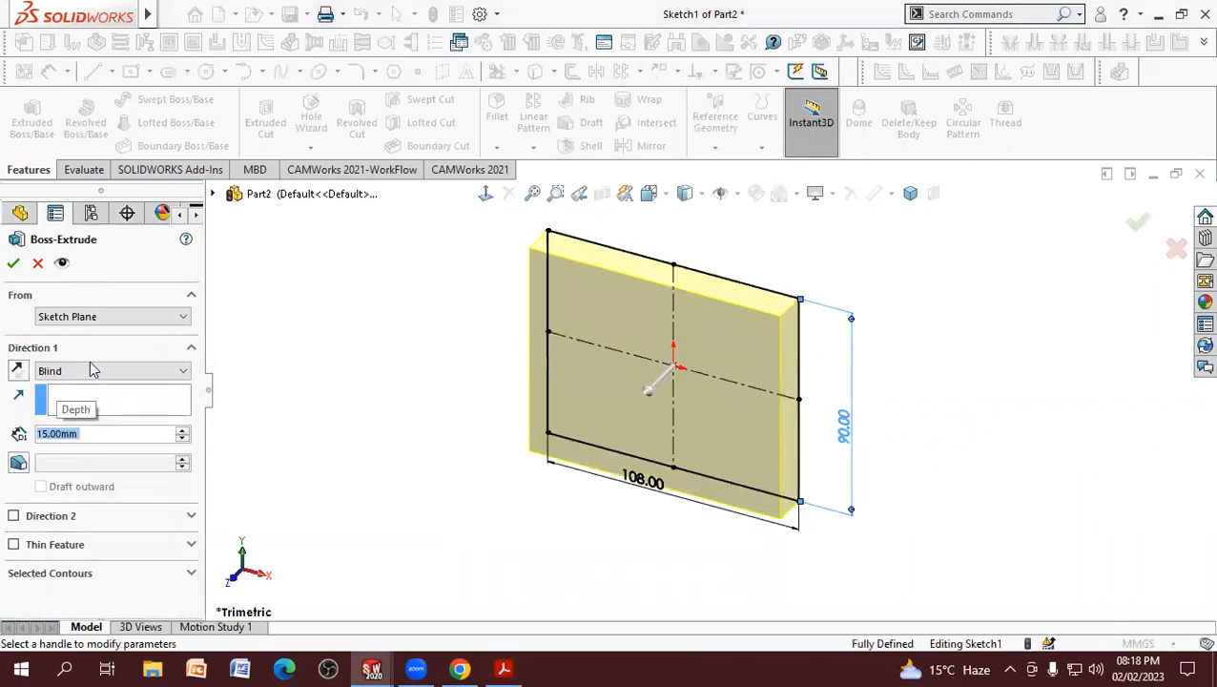
click(13, 264)
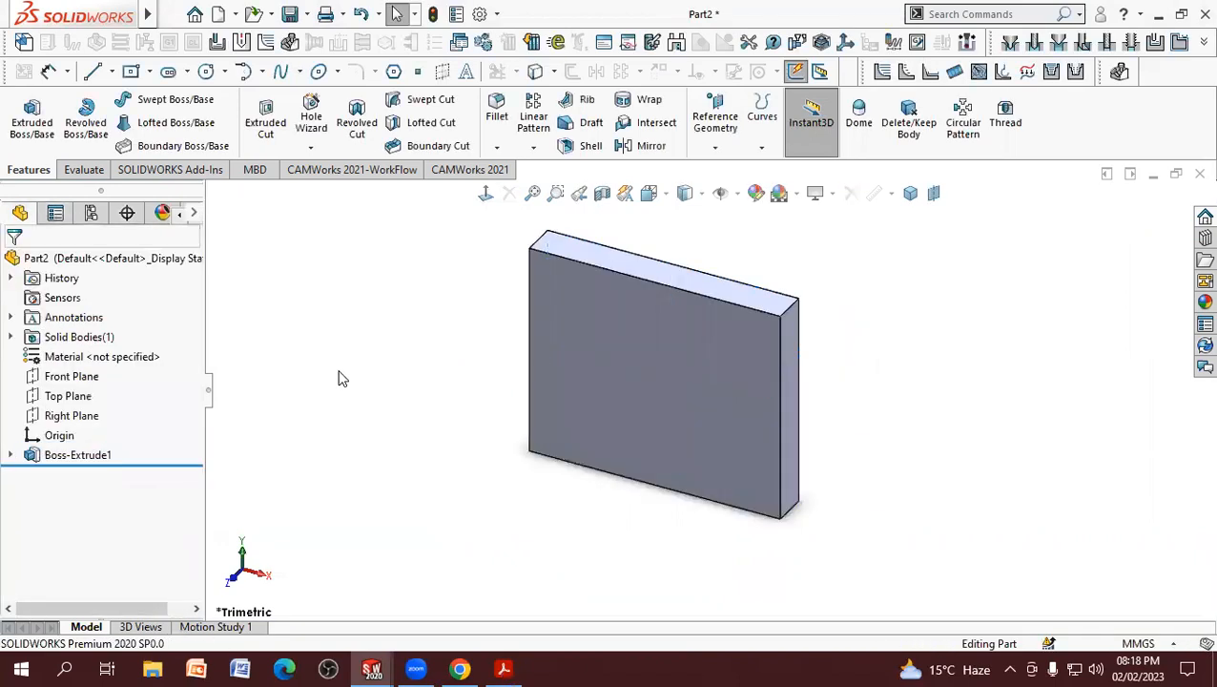
Step: Check the boss in the PDF drawing, start an extruded boss sketch on the plate's front face and view it face-on
click(503, 668)
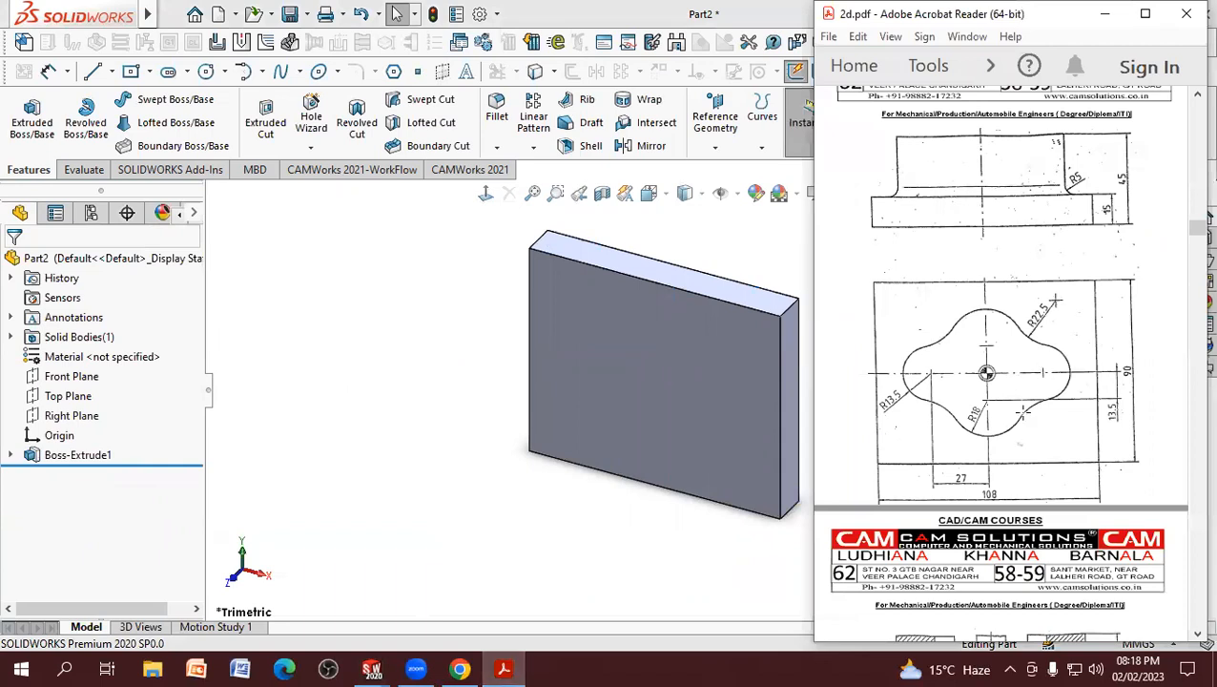
click(31, 113)
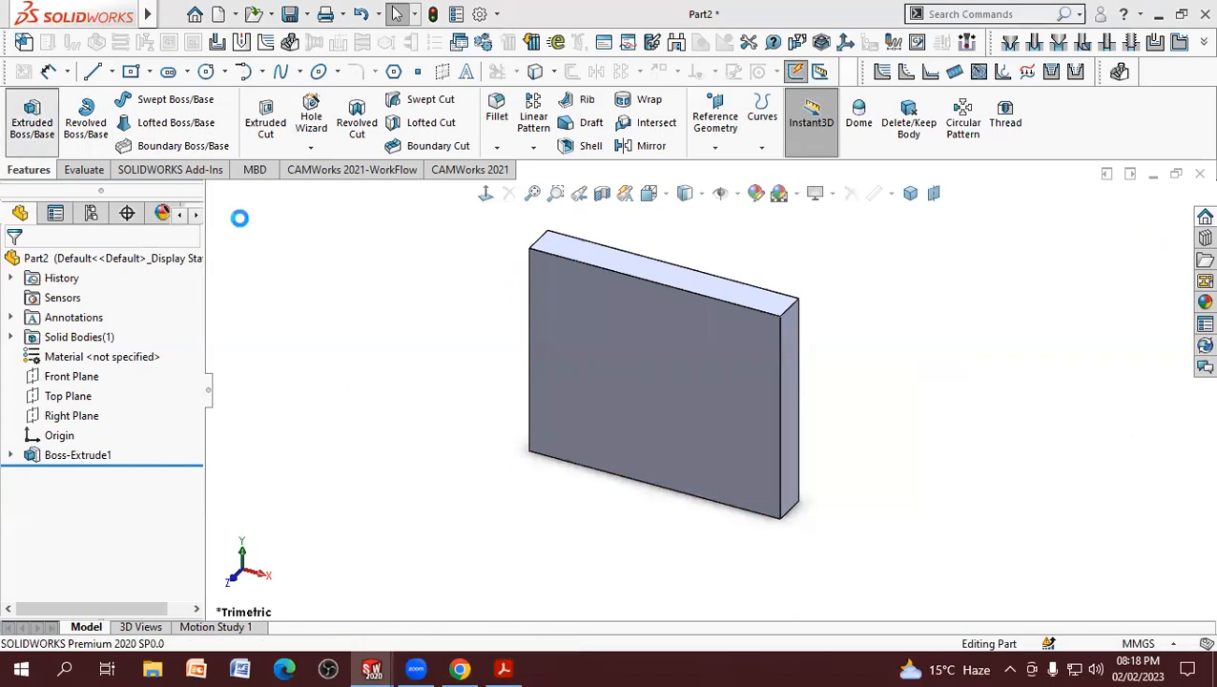
click(648, 345)
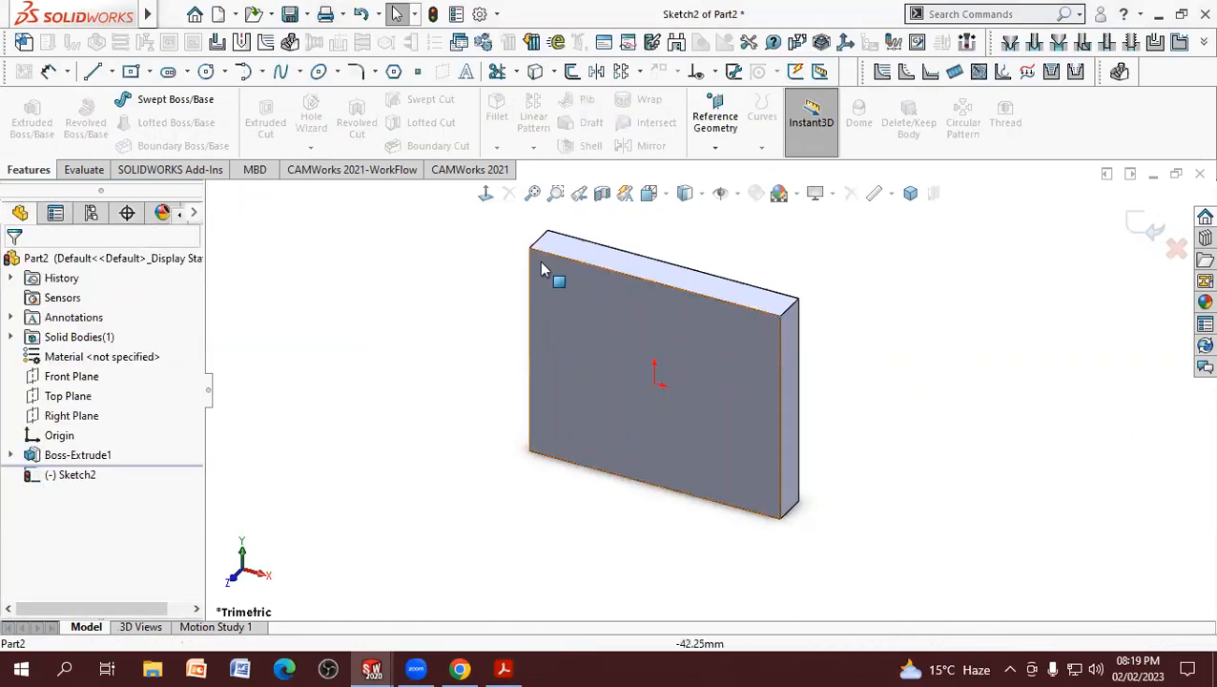
click(485, 194)
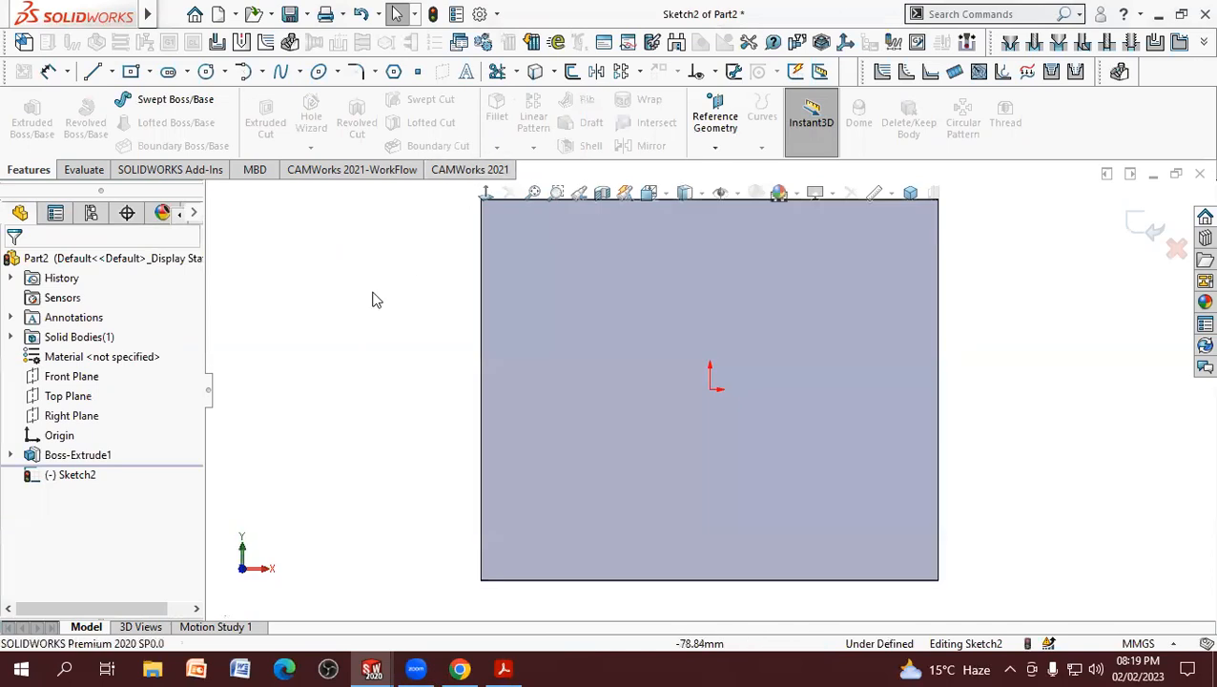
scroll(1046, 381, down, 1)
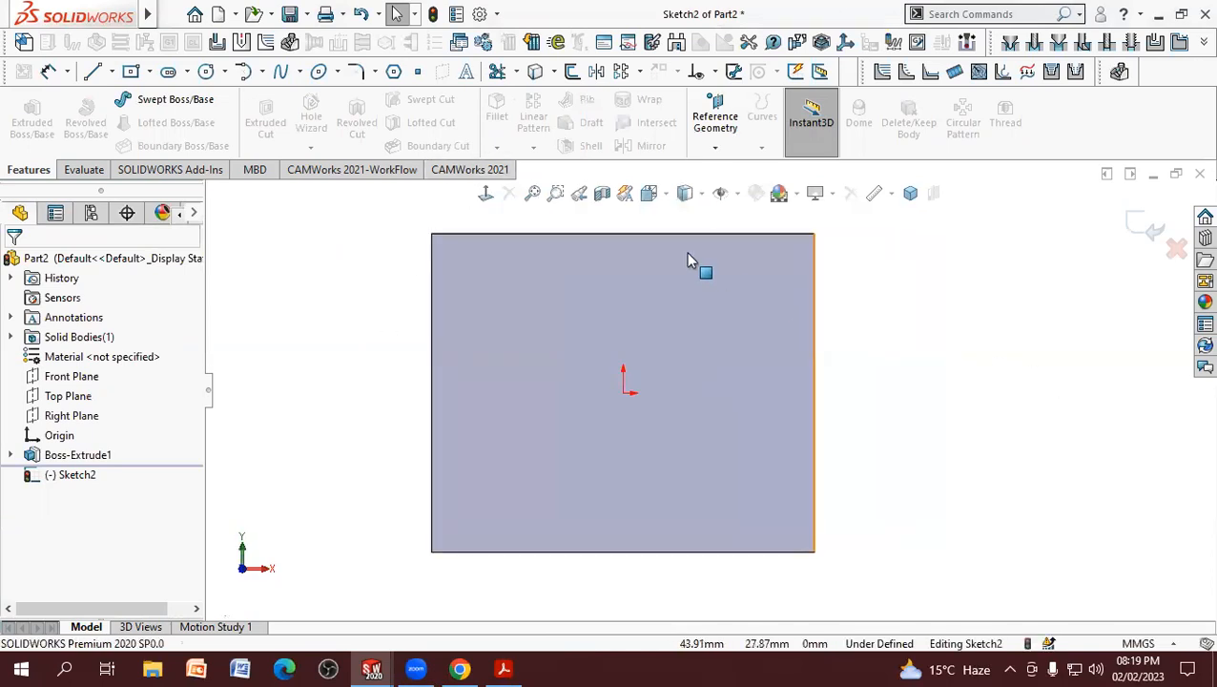
Step: Sketch two circles on the plate face, one about 27 mm left of the origin and one directly below the origin
click(206, 71)
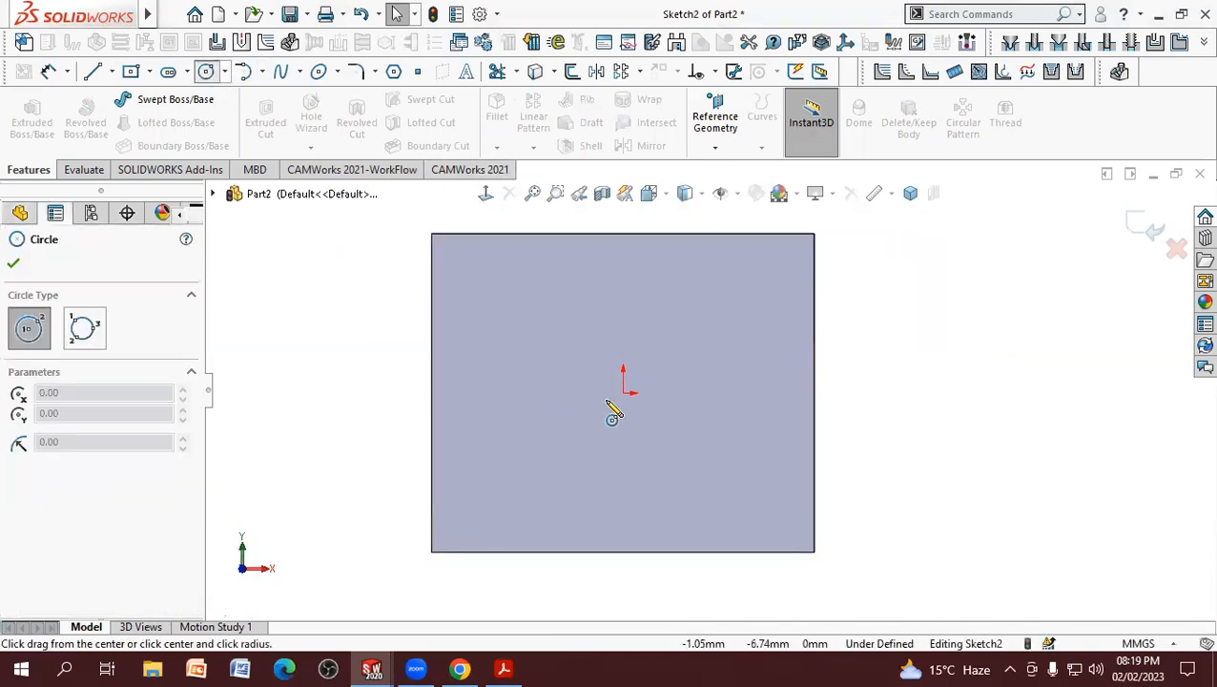
click(529, 392)
click(541, 434)
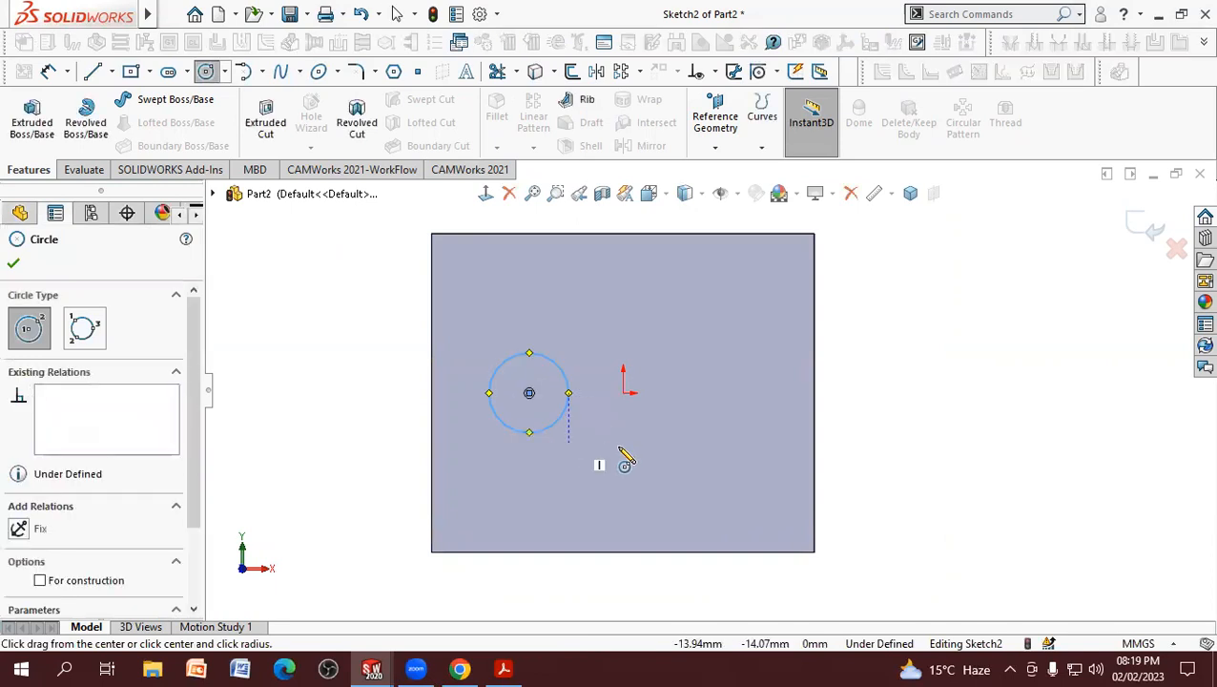
click(623, 451)
click(628, 492)
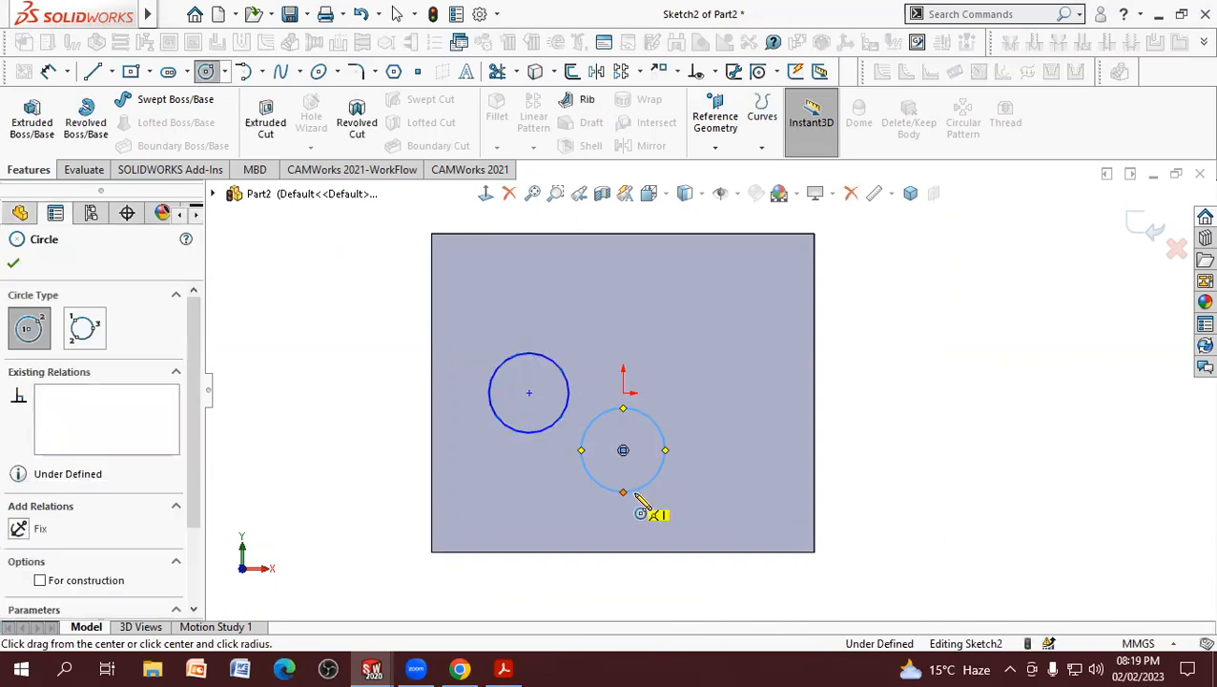
Step: Check the lobe spacing in the PDF drawing and dimension the left circle's center 27 mm horizontally from the origin
click(504, 668)
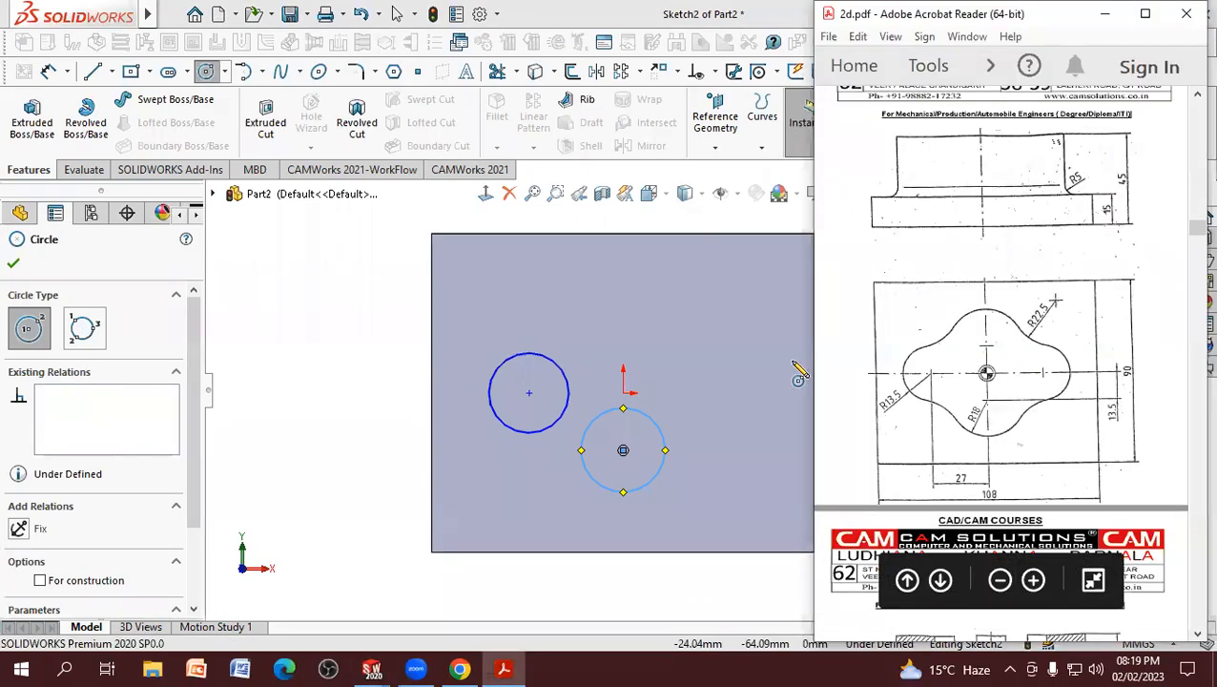
click(49, 73)
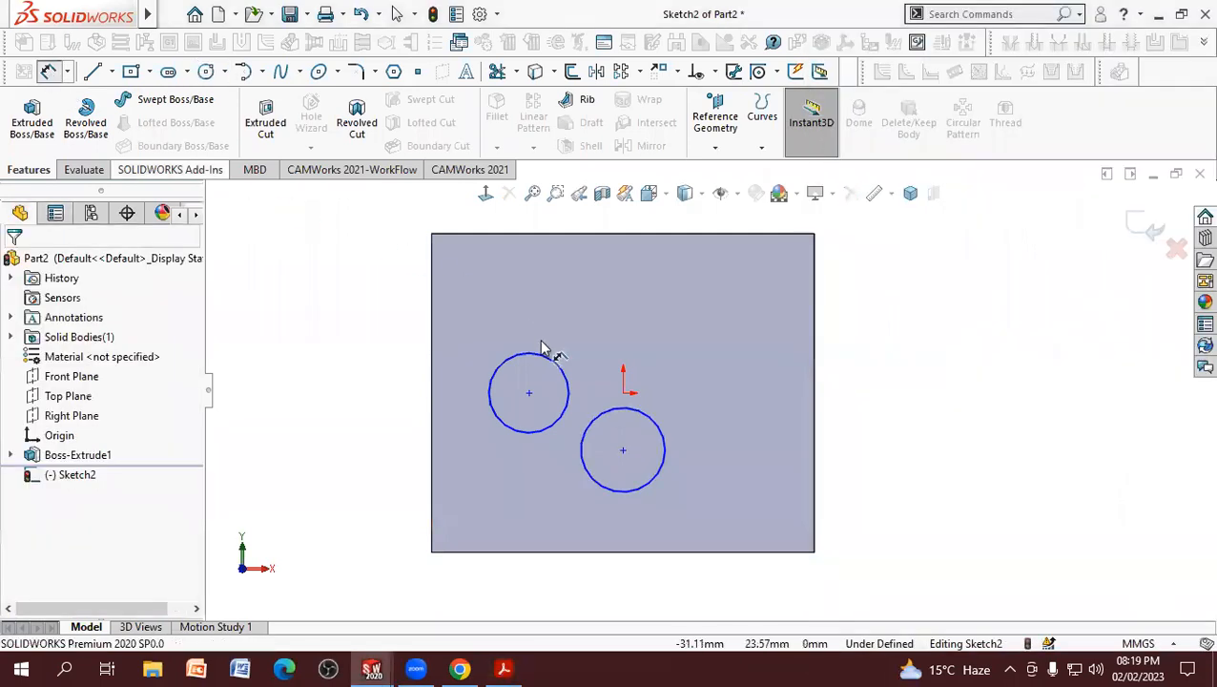
click(530, 394)
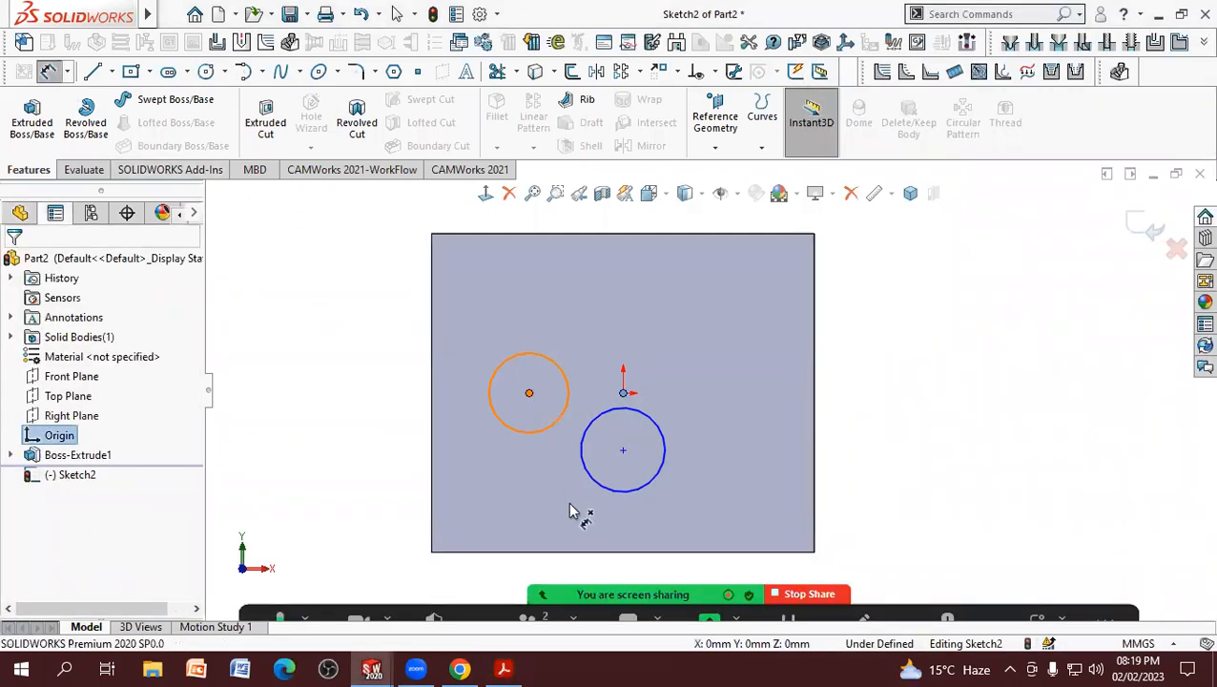
click(561, 568)
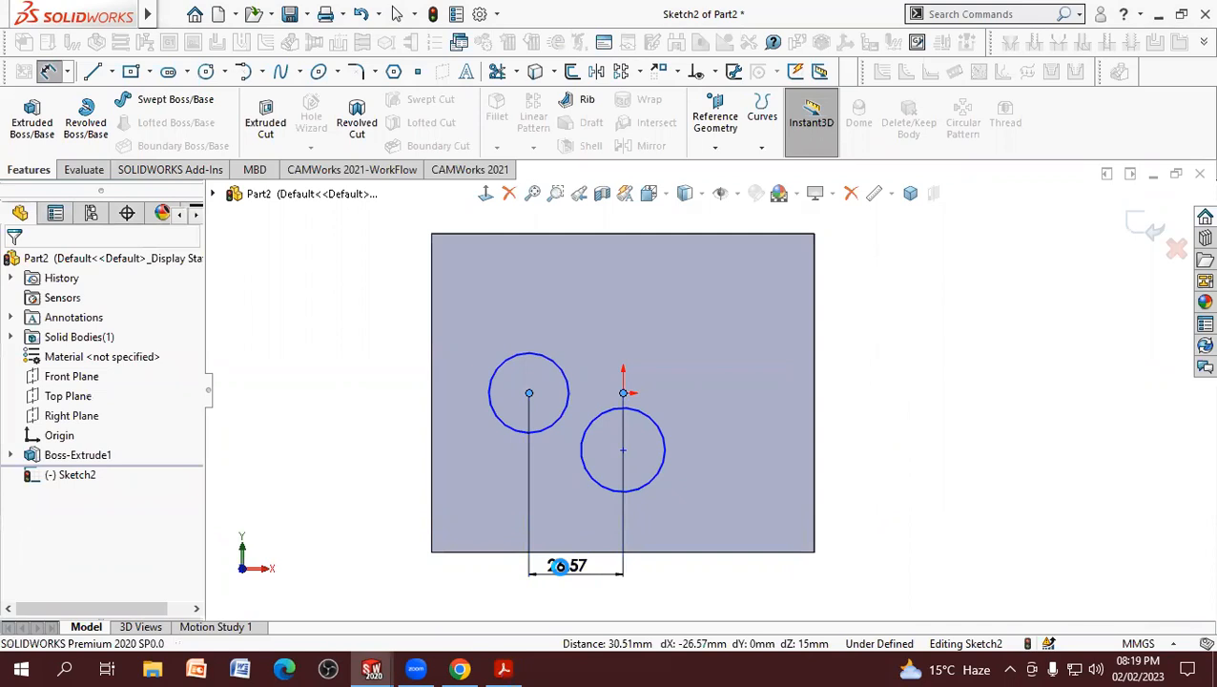
text(27)
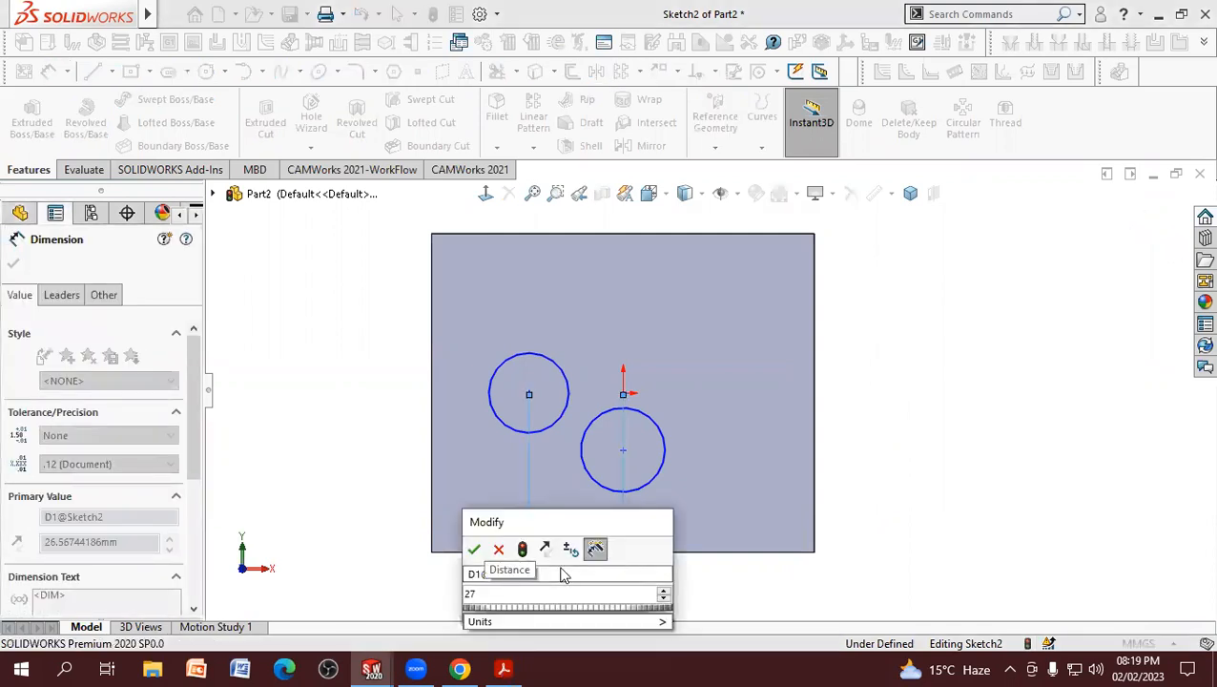
key(Return)
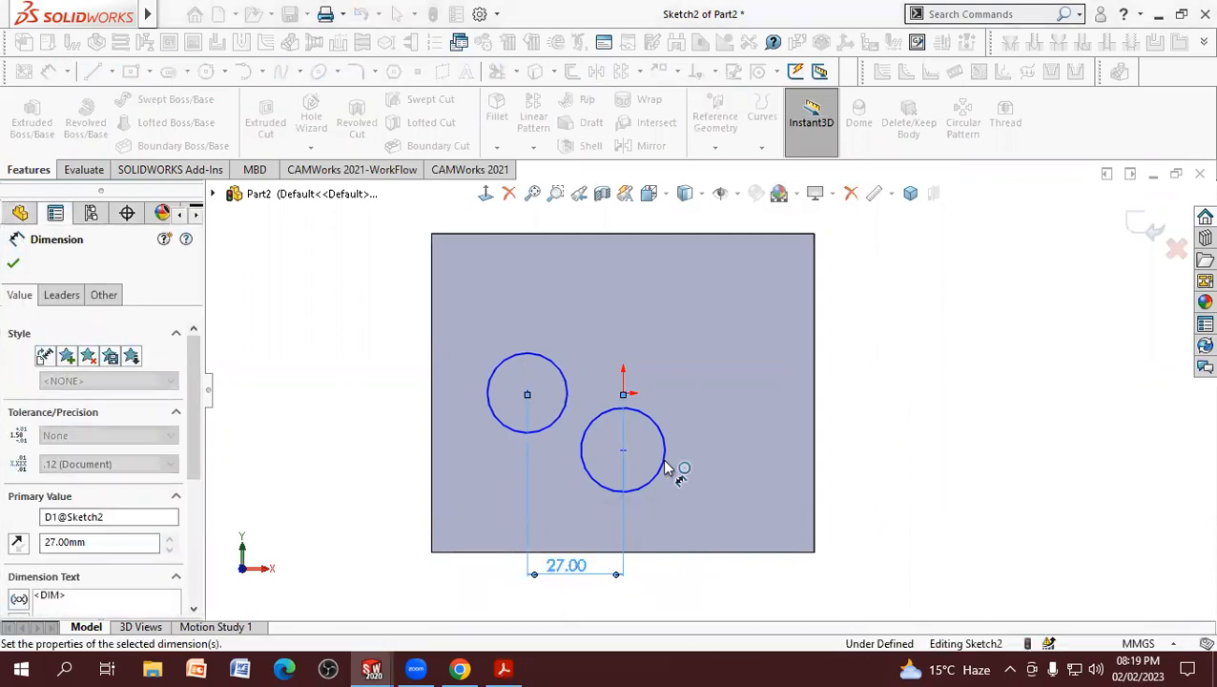
click(906, 458)
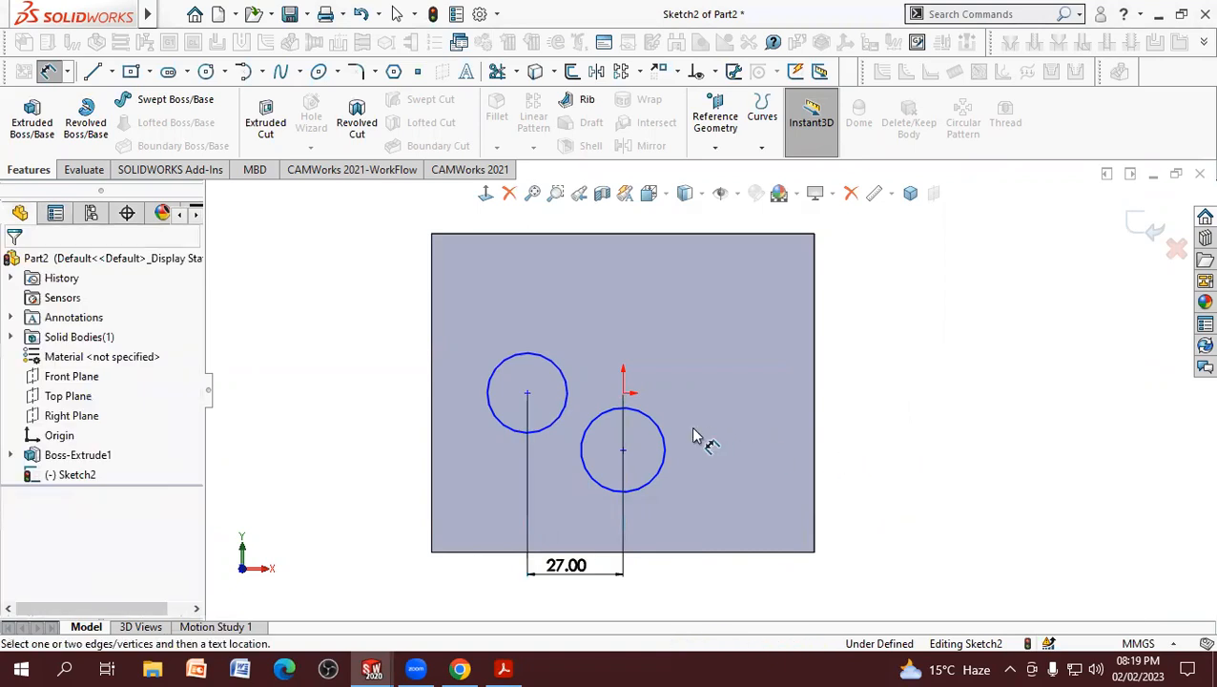
Step: Dimension the lower circle's center 13.5 mm vertically from the origin
click(623, 450)
click(624, 394)
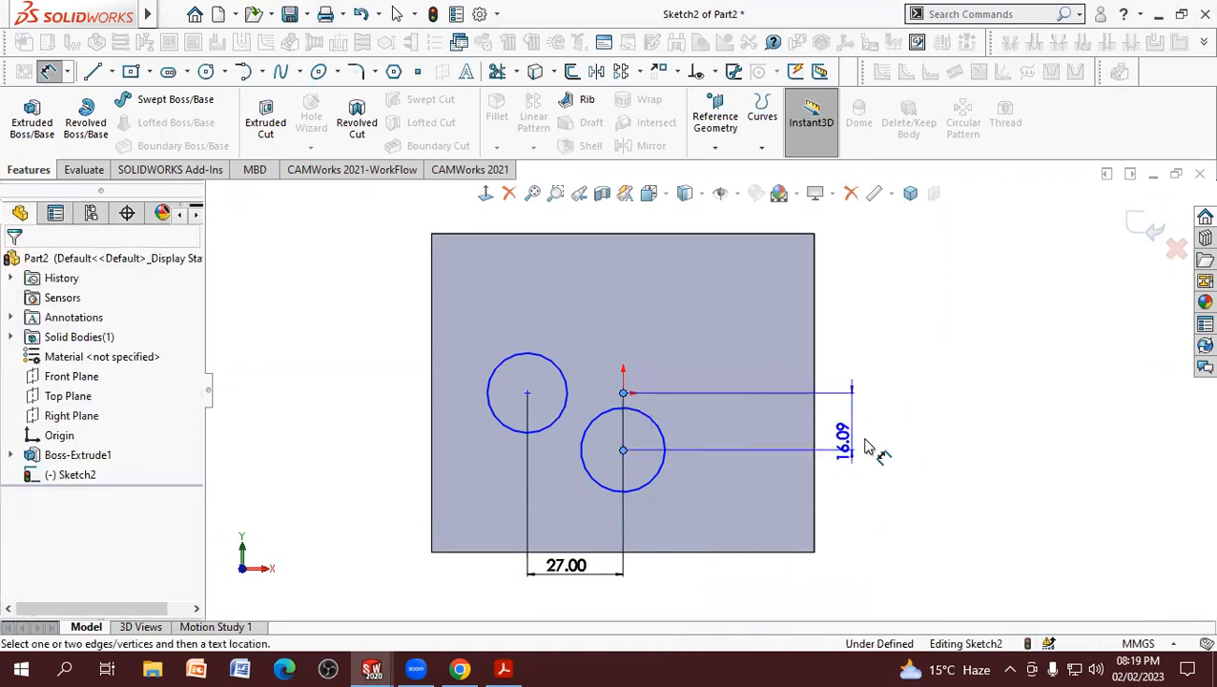
click(872, 483)
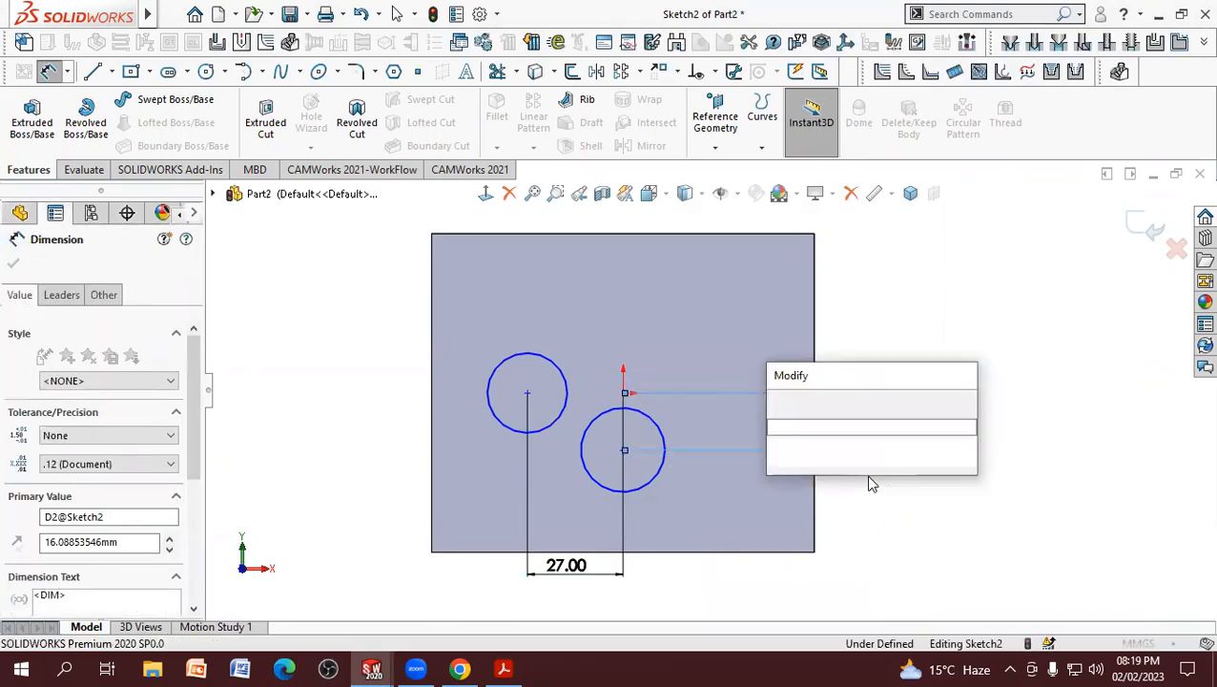
text(13.5)
key(Return)
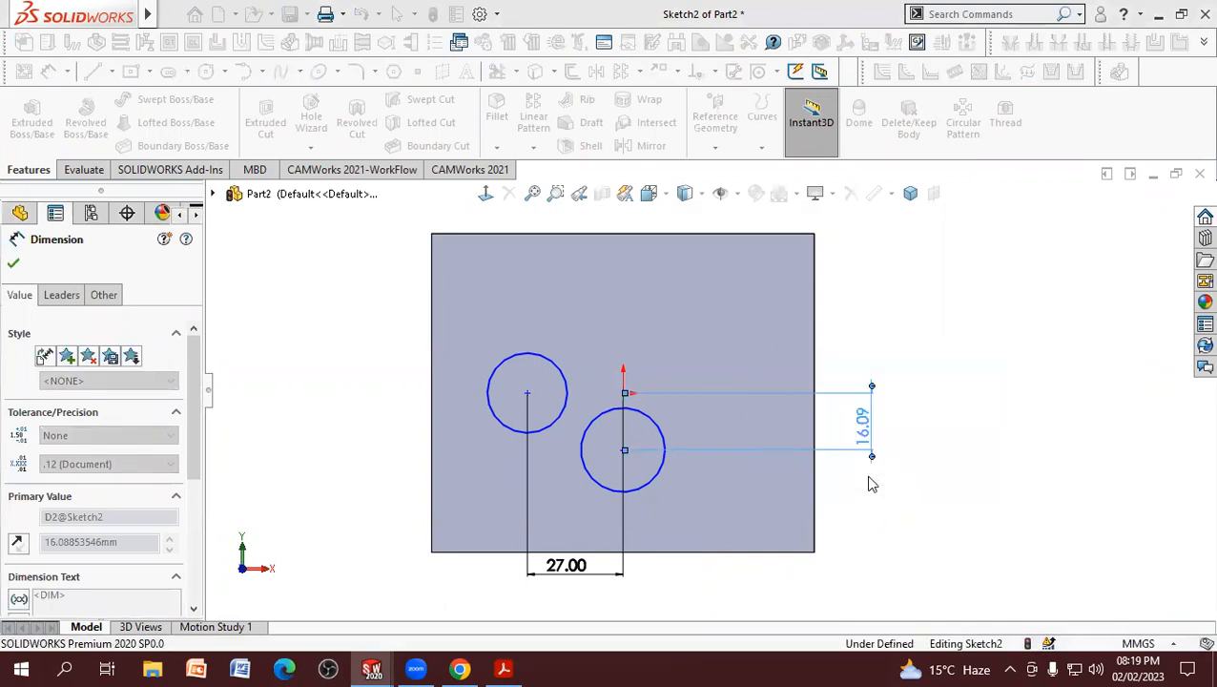
click(908, 501)
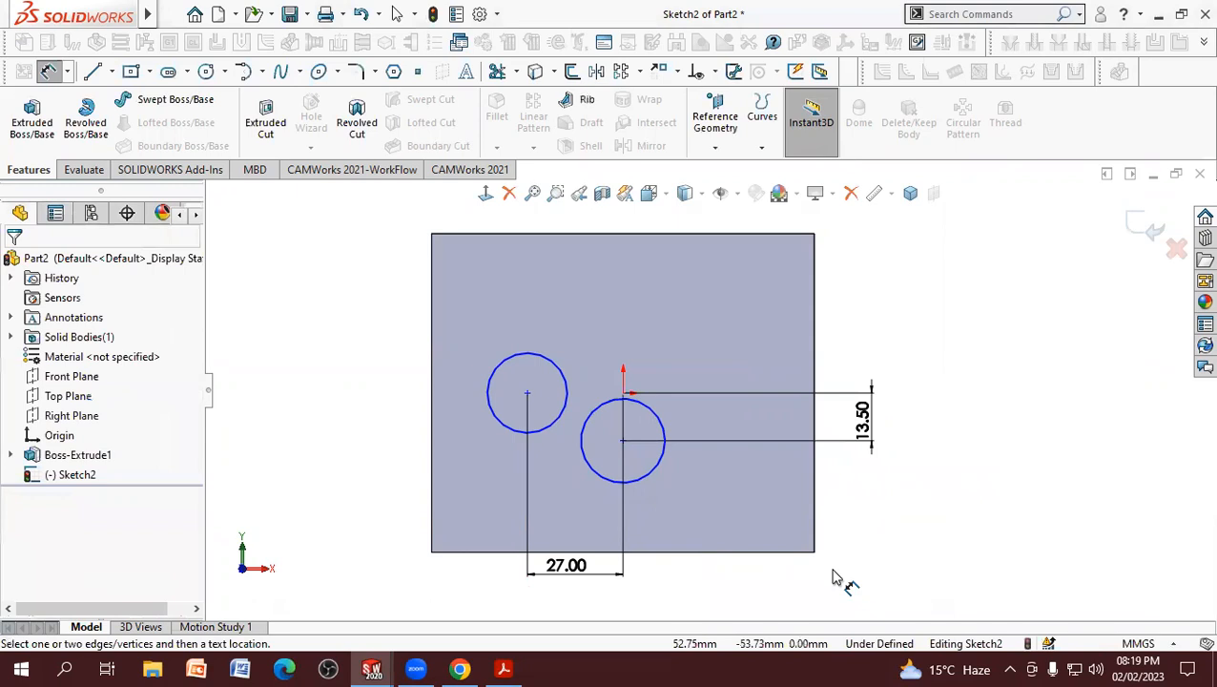
Step: Check the lobe radii in the PDF drawing and dimension the left circle's diameter as 27 mm
key(alt+Tab)
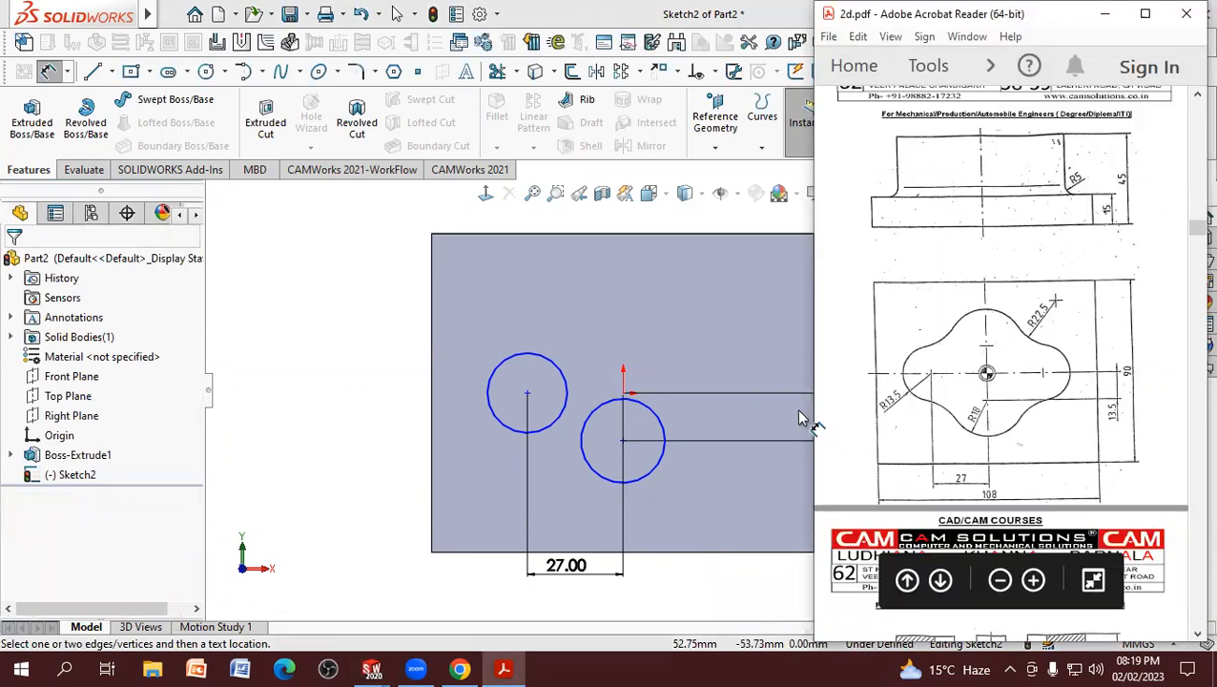
click(506, 426)
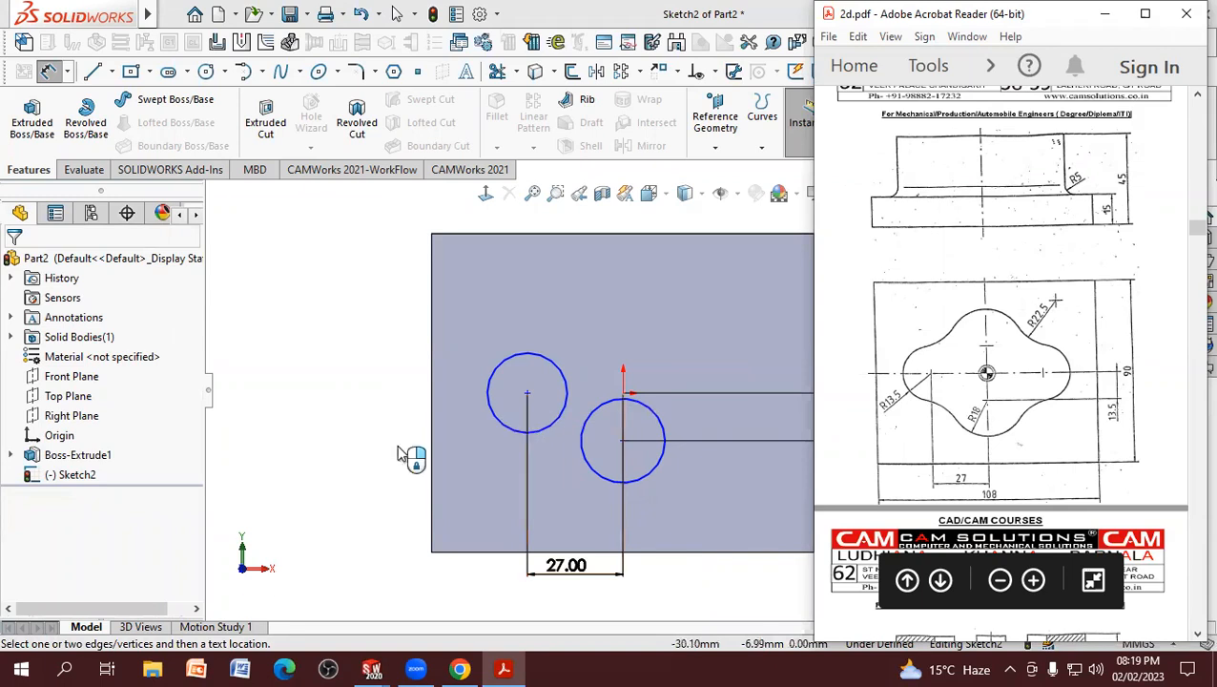
click(405, 454)
text(13)
text(.00)
key(Return)
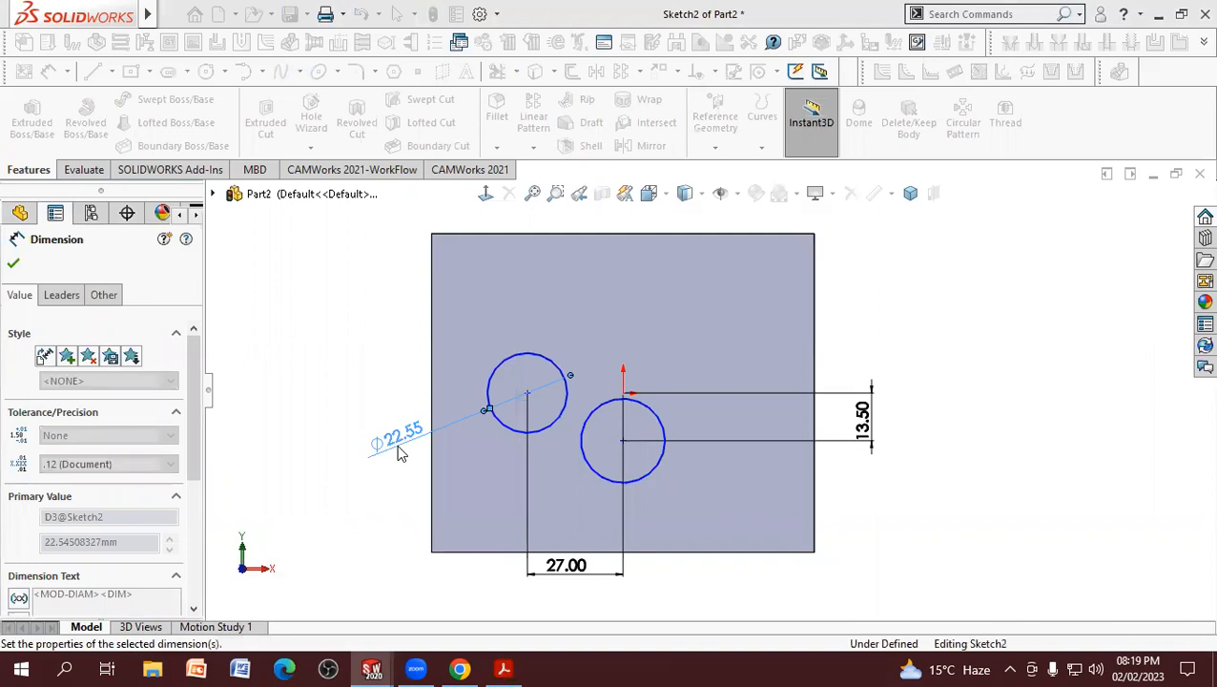
Step: Dimension the lower circle's diameter as 36 mm and end dimensioning
click(616, 489)
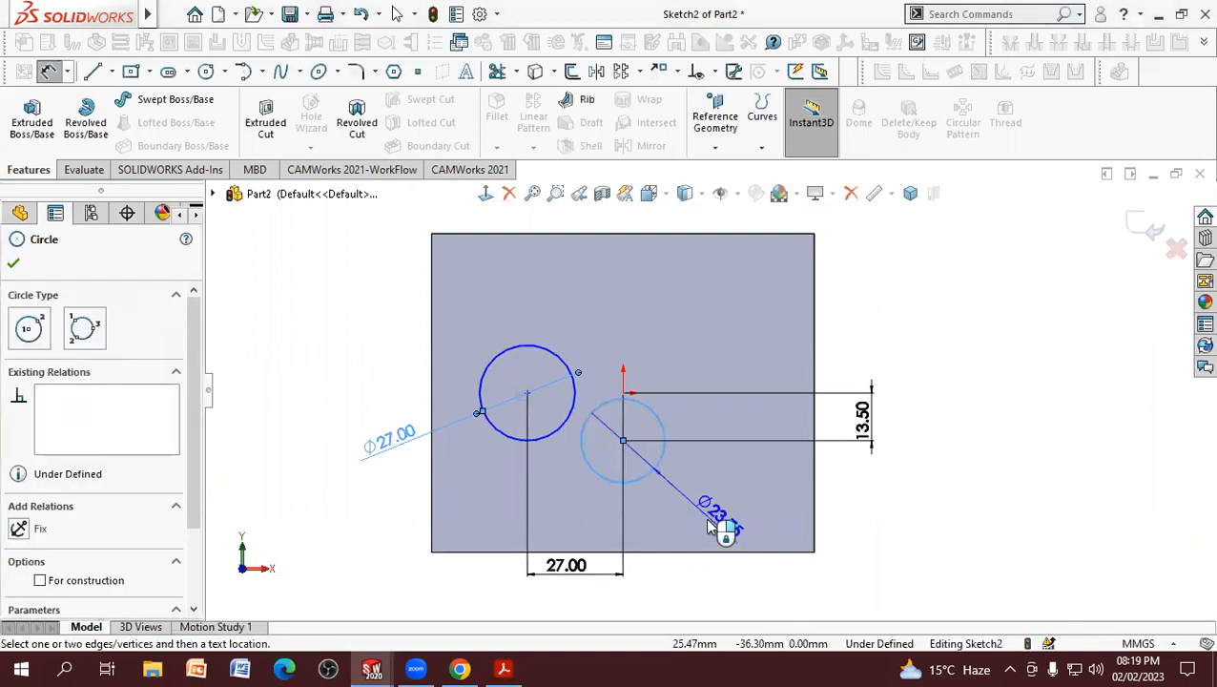
click(703, 525)
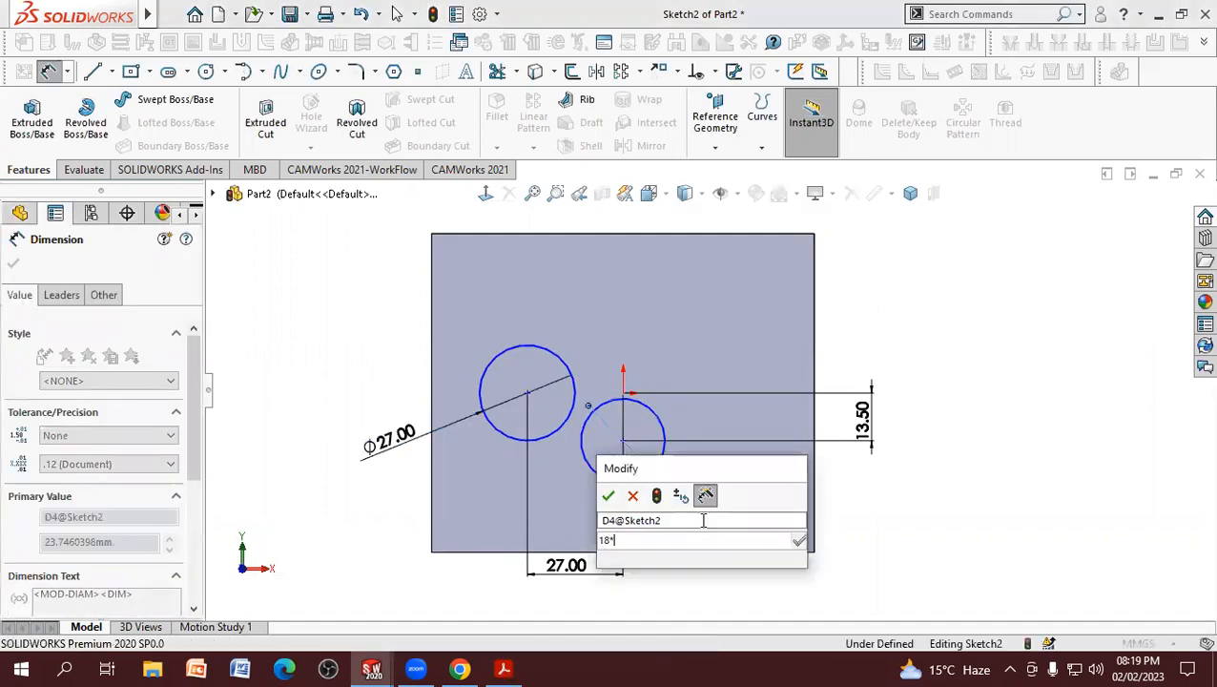
text(36)
key(Return)
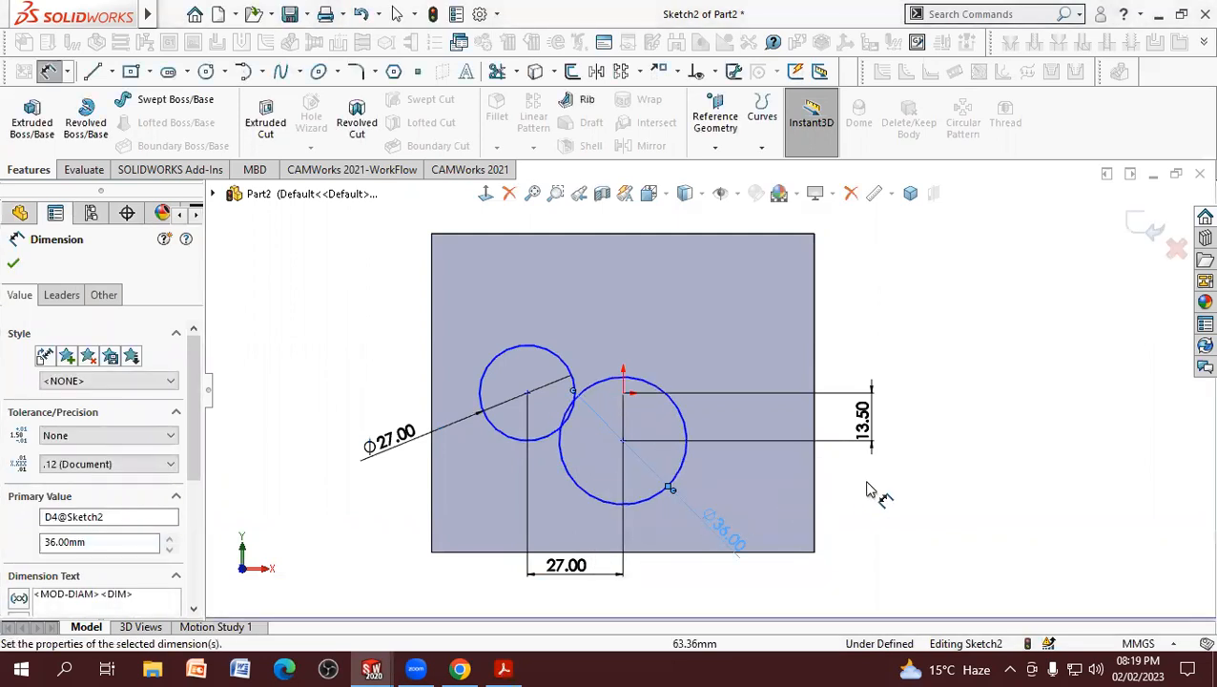
right_click(875, 491)
click(918, 545)
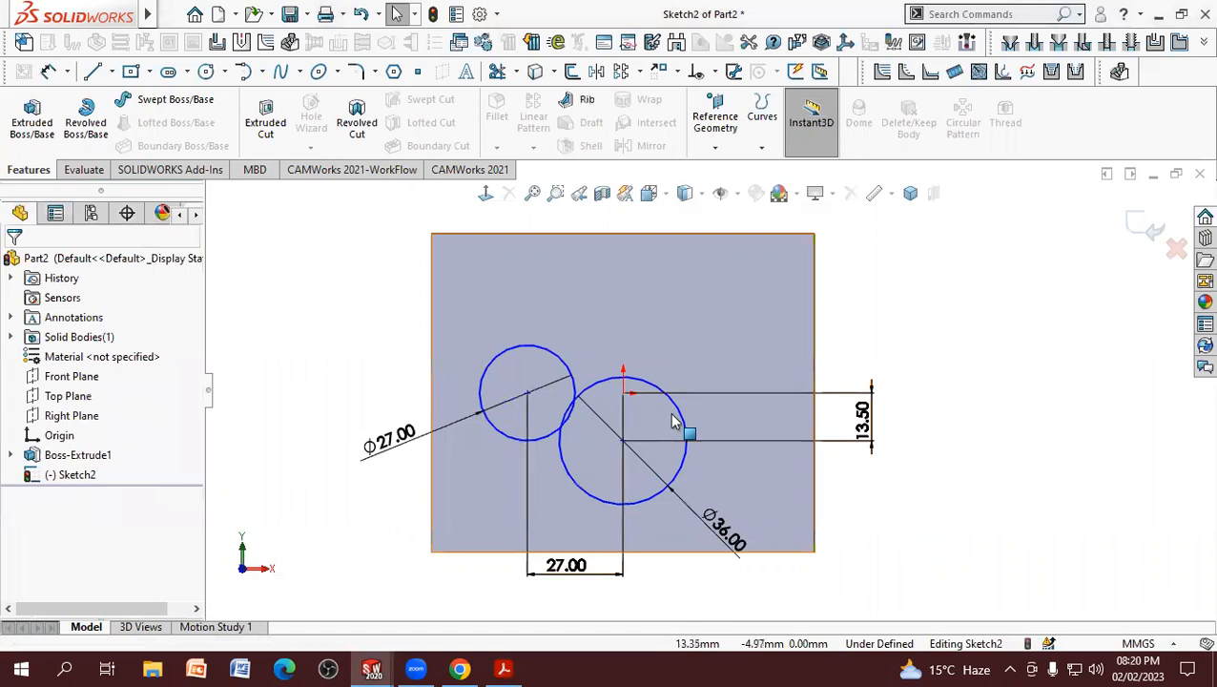
Step: Add a Horizontal relation between the left circle's center and the origin
click(528, 393)
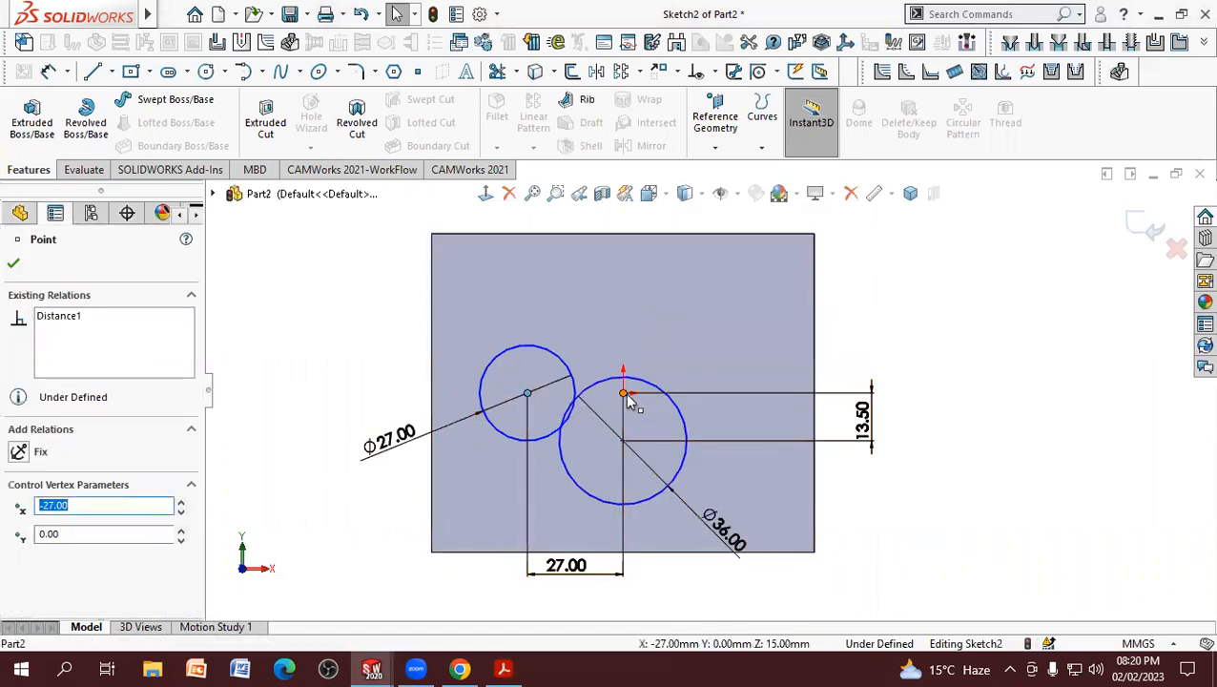
ctrl+click(623, 394)
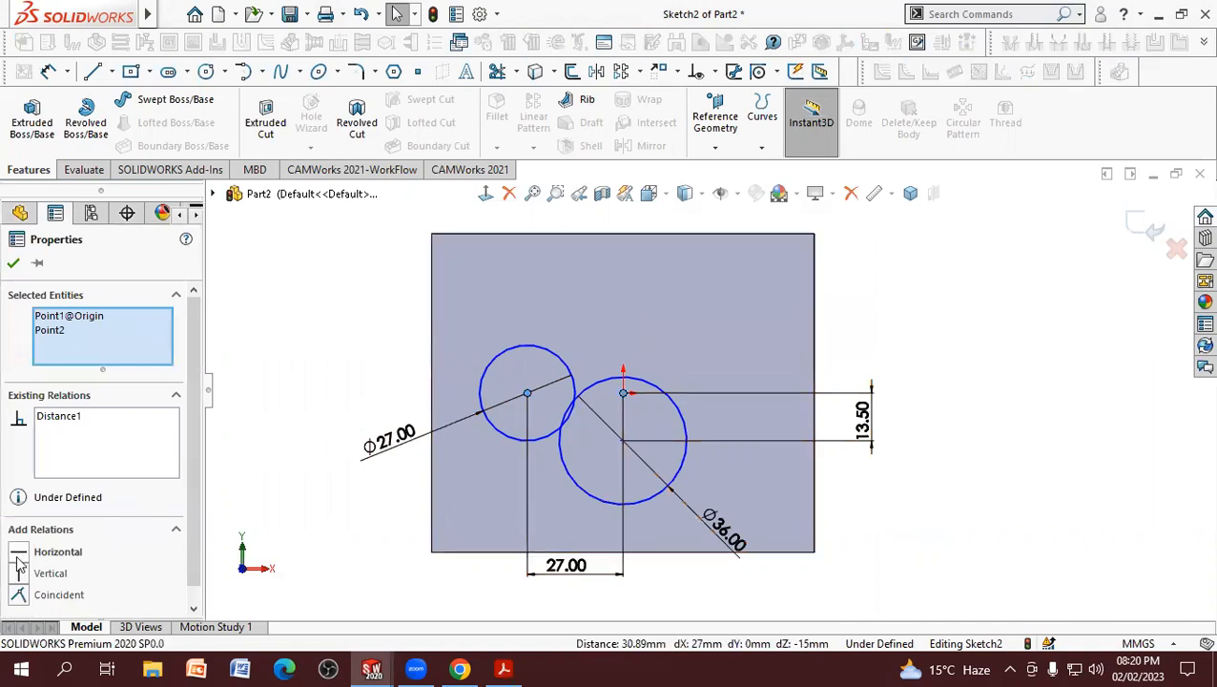
click(19, 553)
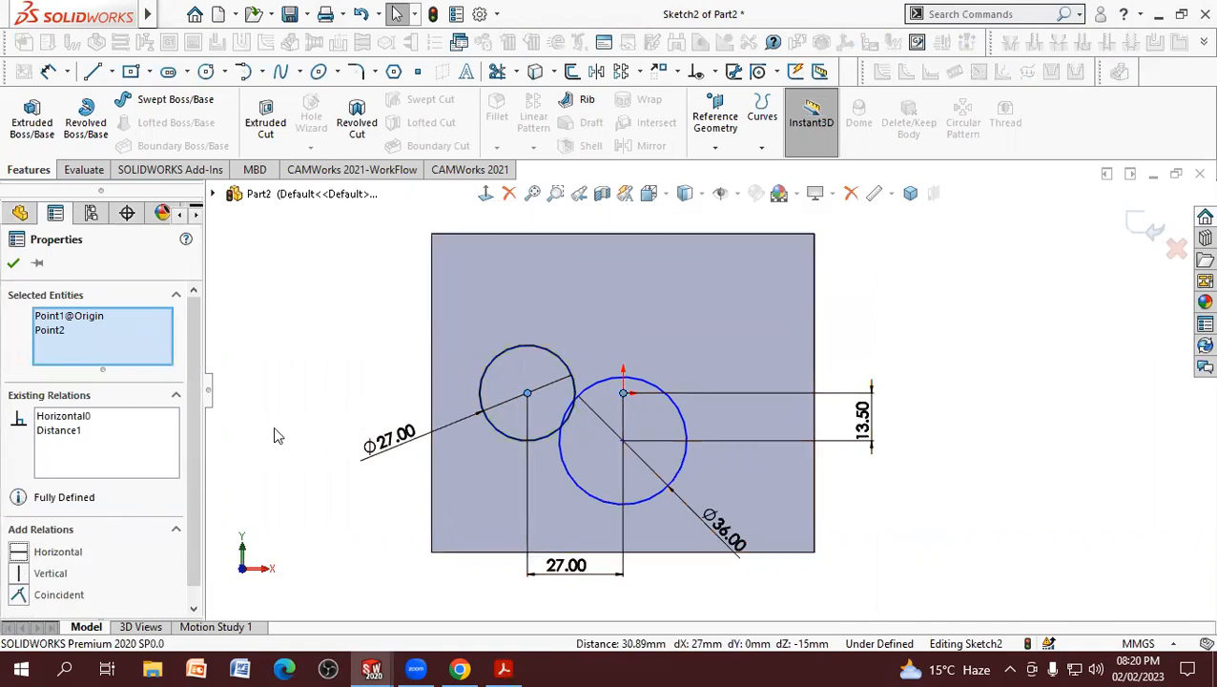
click(315, 408)
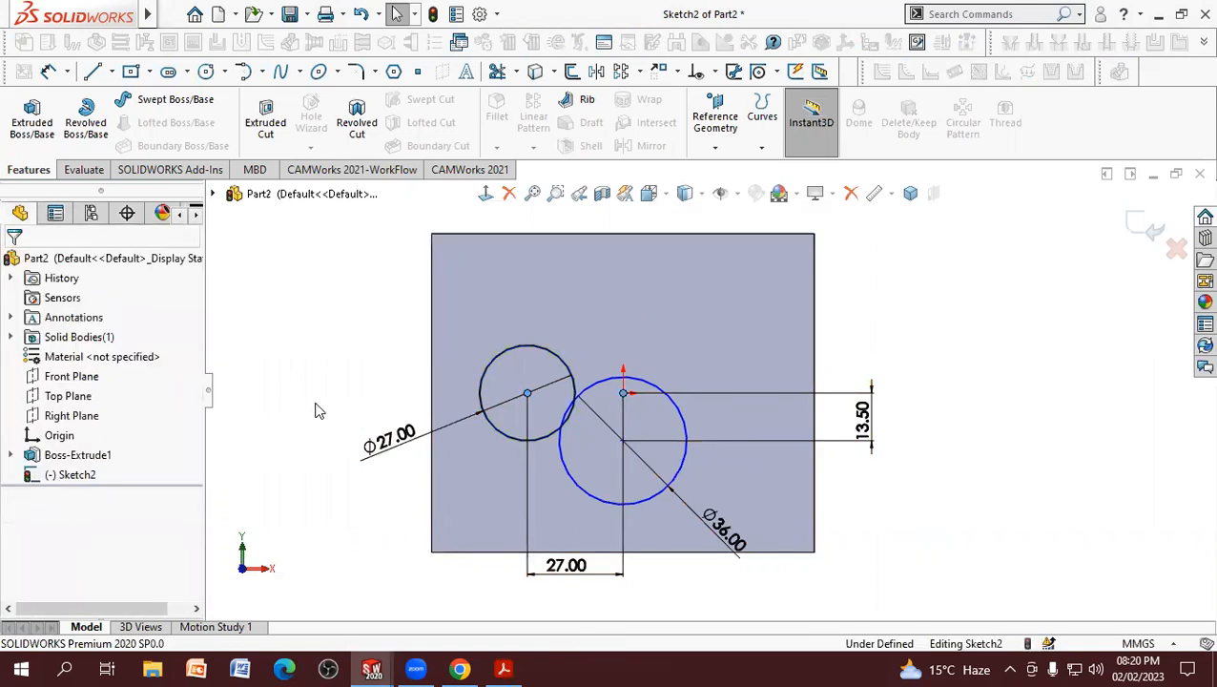
Step: Add a Vertical relation between the lower circle's center and the origin
click(625, 444)
ctrl+click(623, 393)
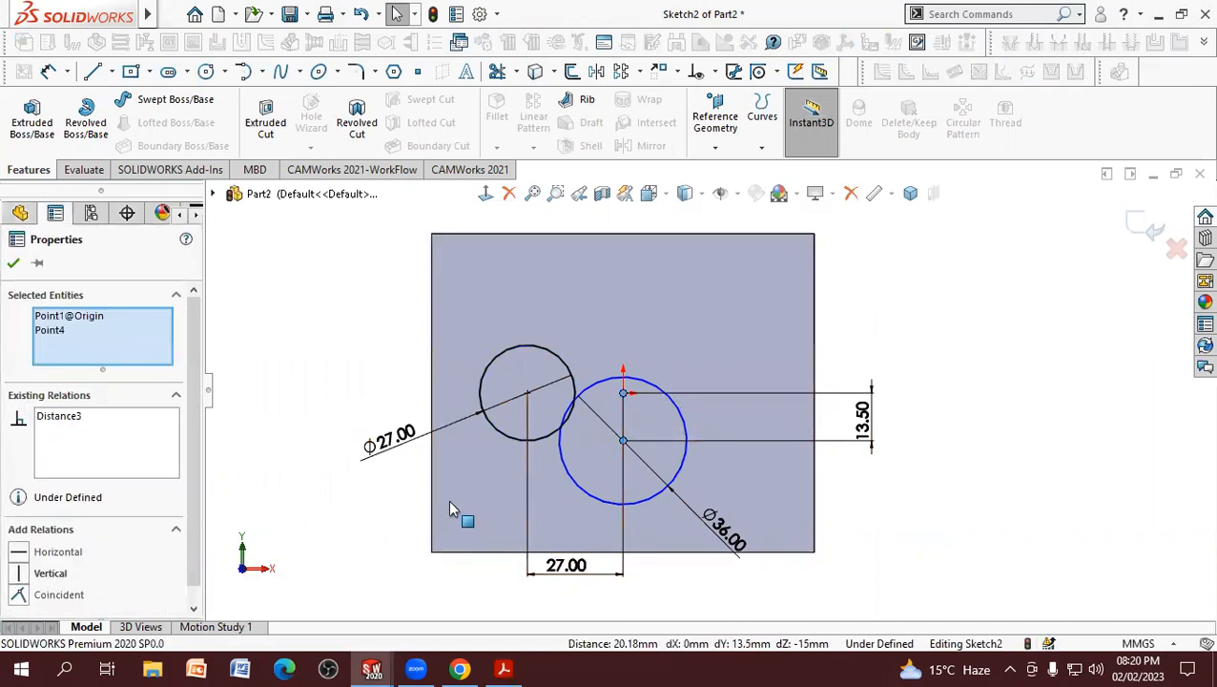
click(21, 575)
click(303, 418)
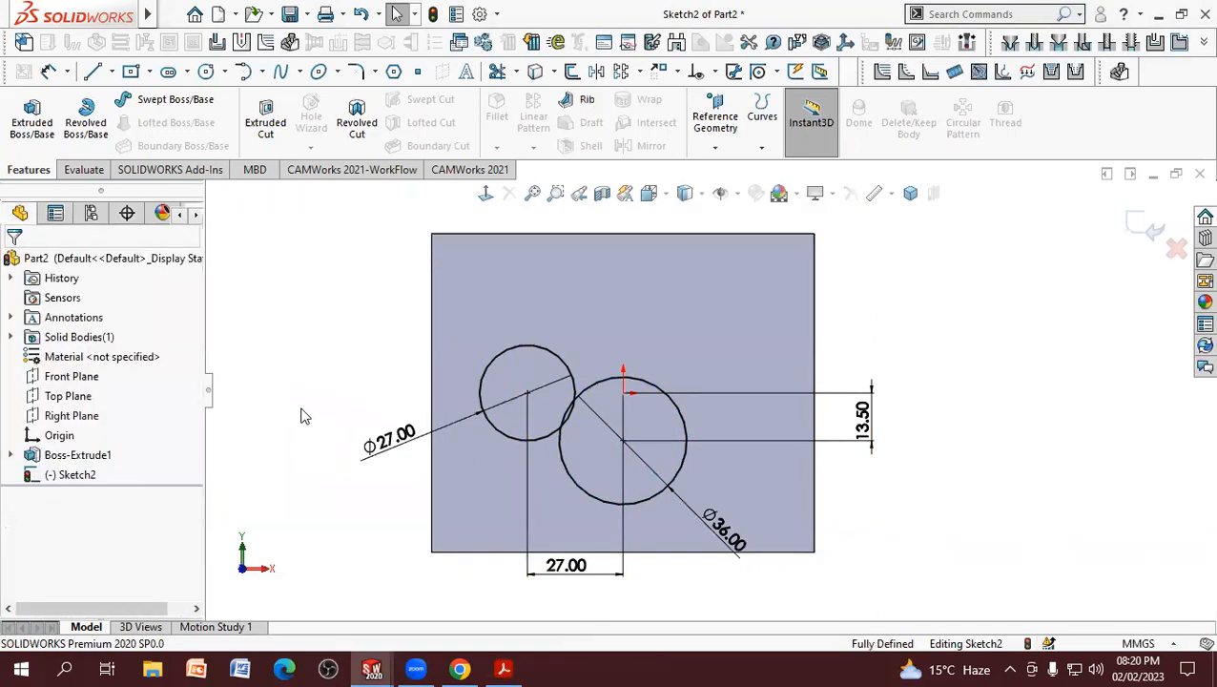
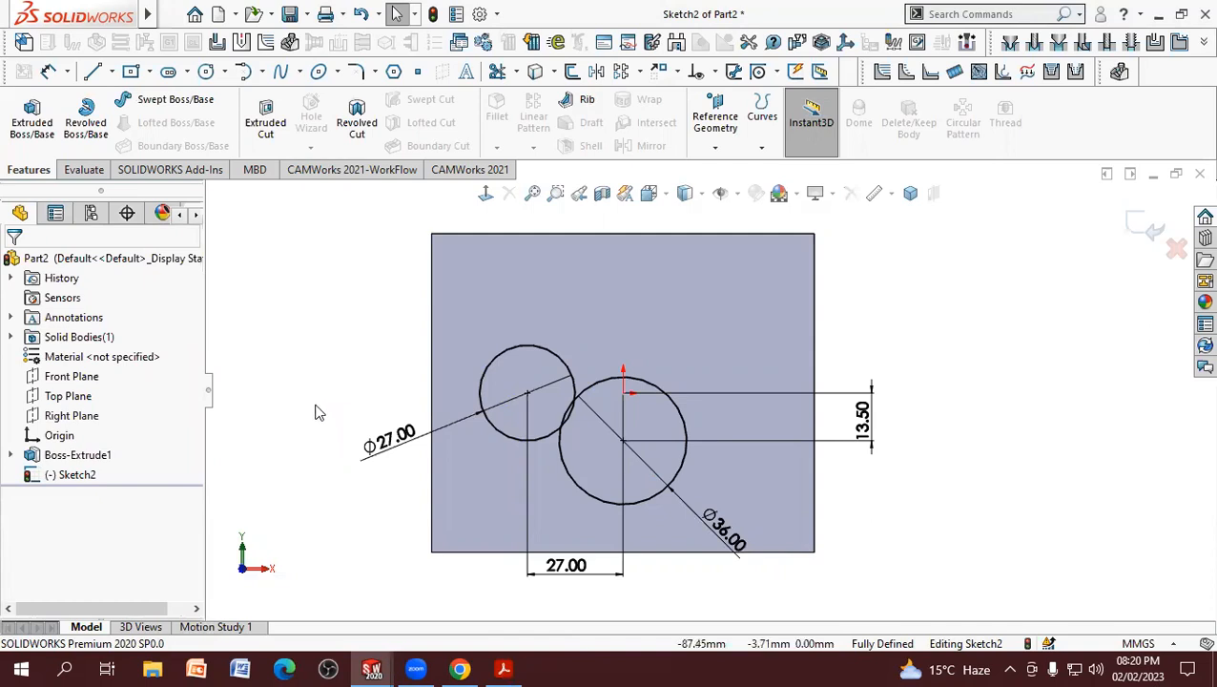
Step: Check the R22.5 blend arc in the PDF drawing and sketch a circle about 26 mm in diameter below the left circle
click(508, 667)
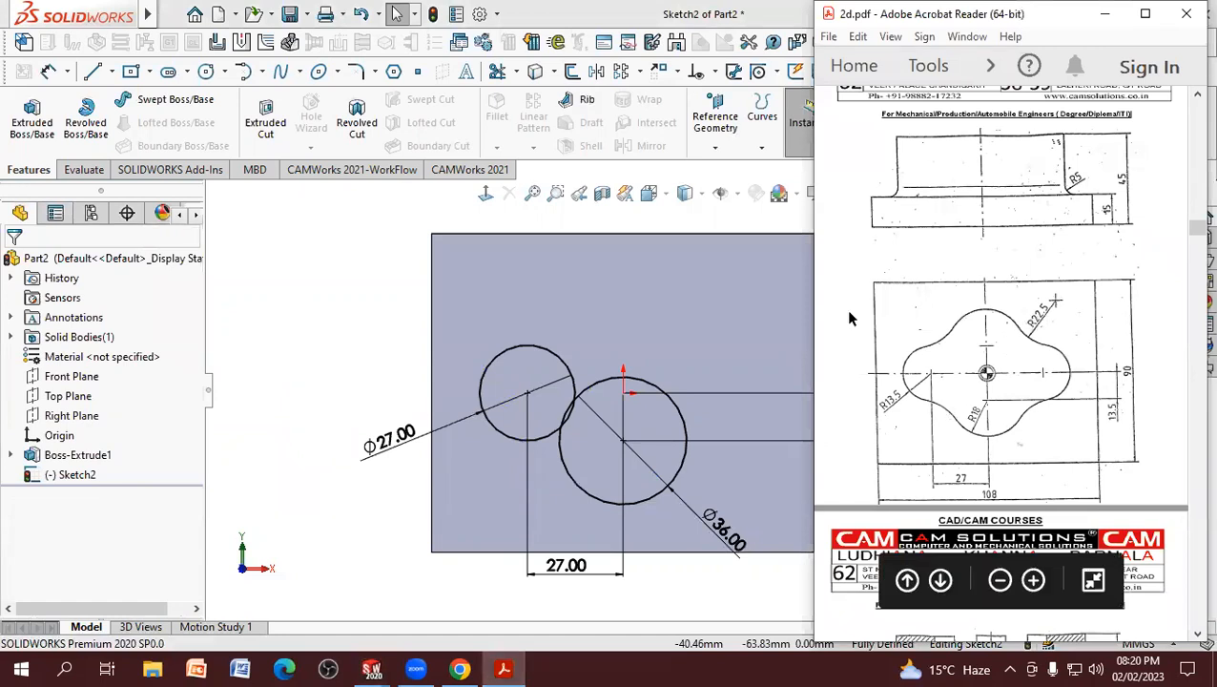
click(357, 322)
click(206, 72)
click(487, 501)
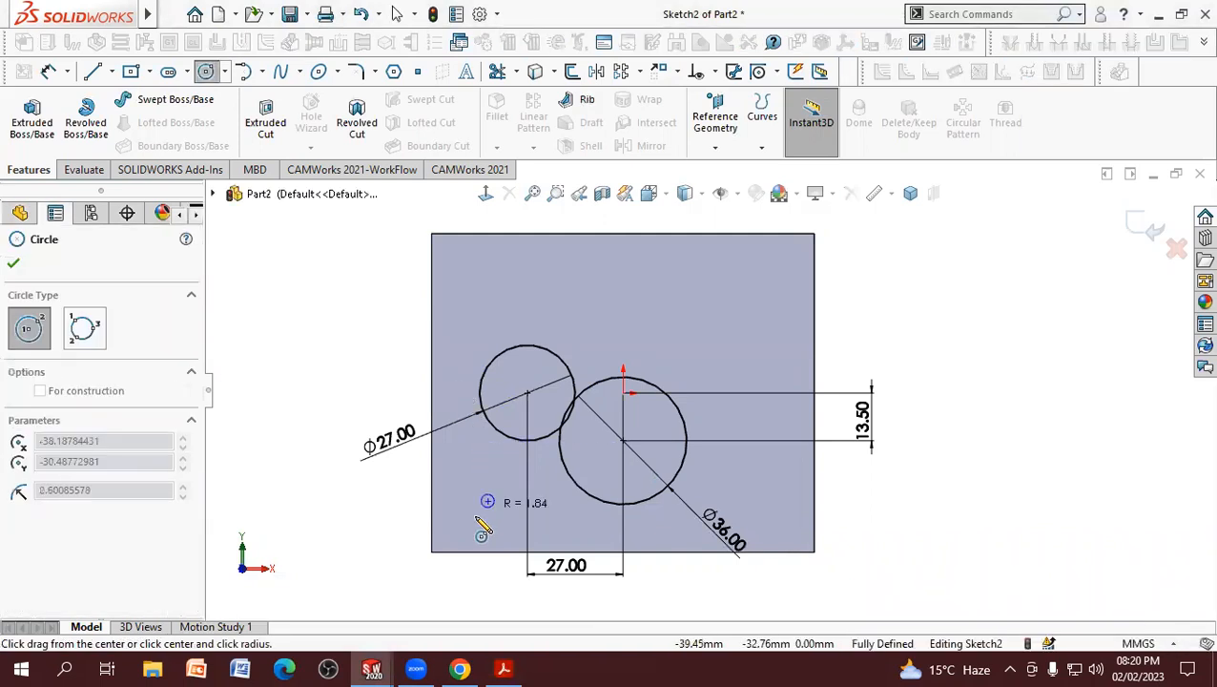
click(445, 520)
right_click(346, 403)
click(367, 401)
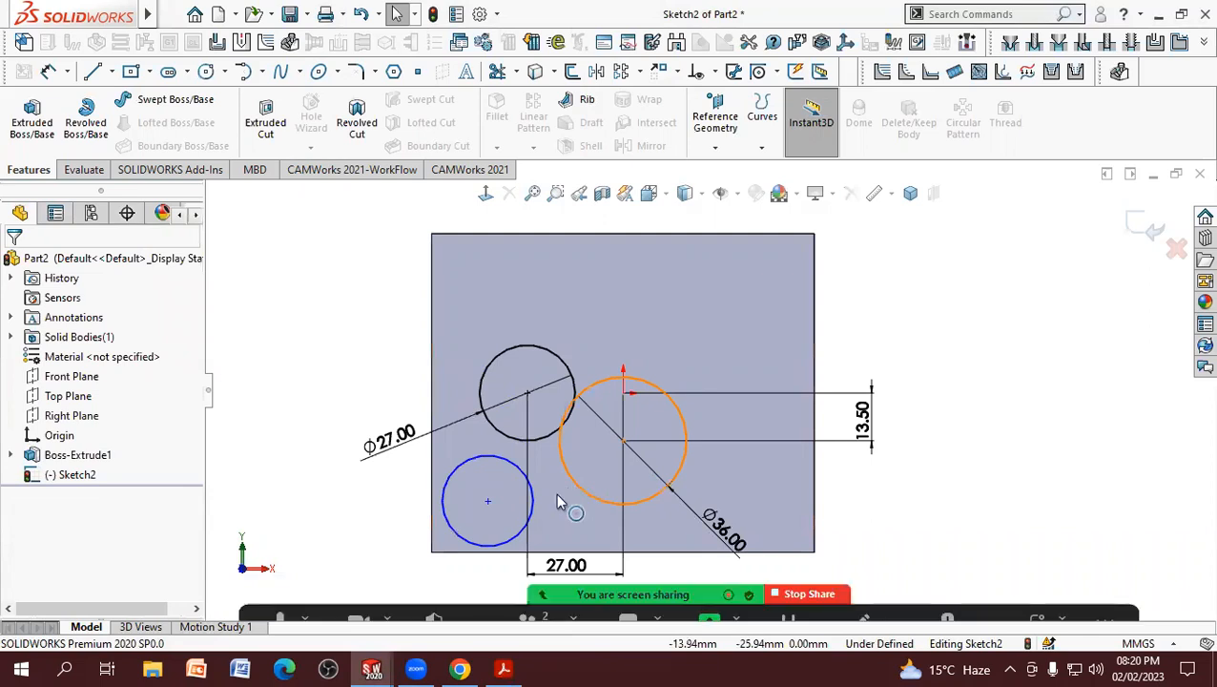
Step: Add a Tangent relation between the new circle and the 36 mm circle
click(577, 487)
ctrl+click(455, 528)
click(27, 574)
key(Escape)
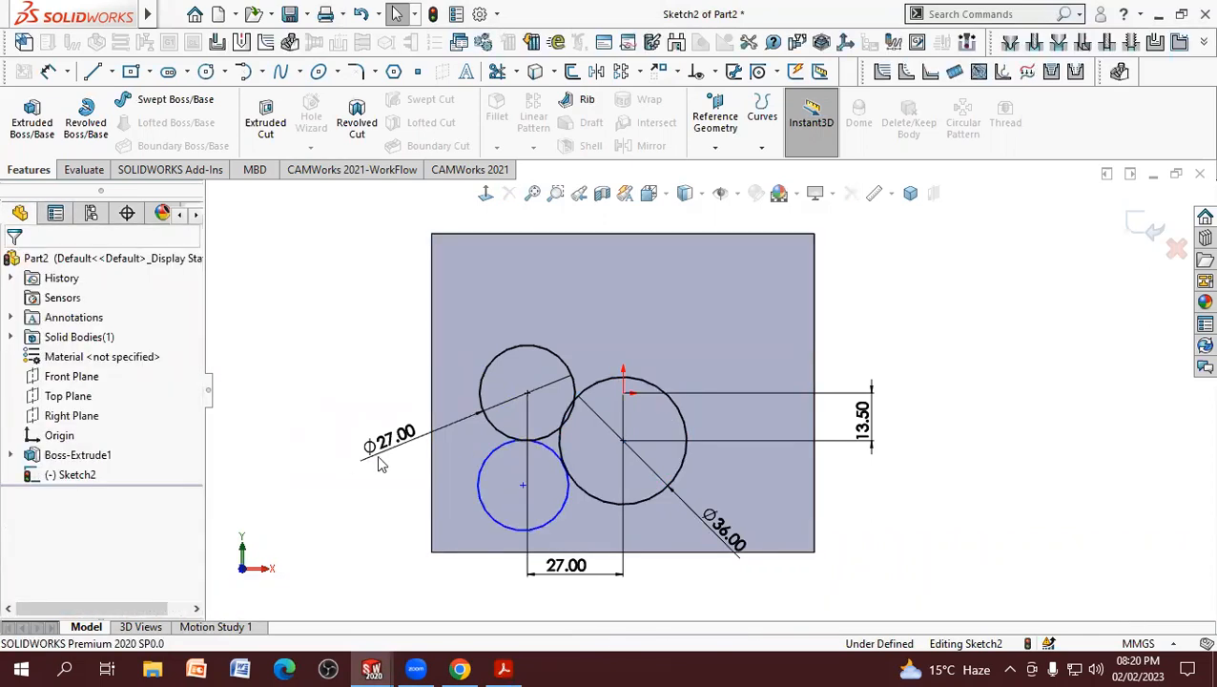
Step: Add a Tangent relation between the new circle and the 27 mm circle above it
click(496, 457)
ctrl+click(496, 457)
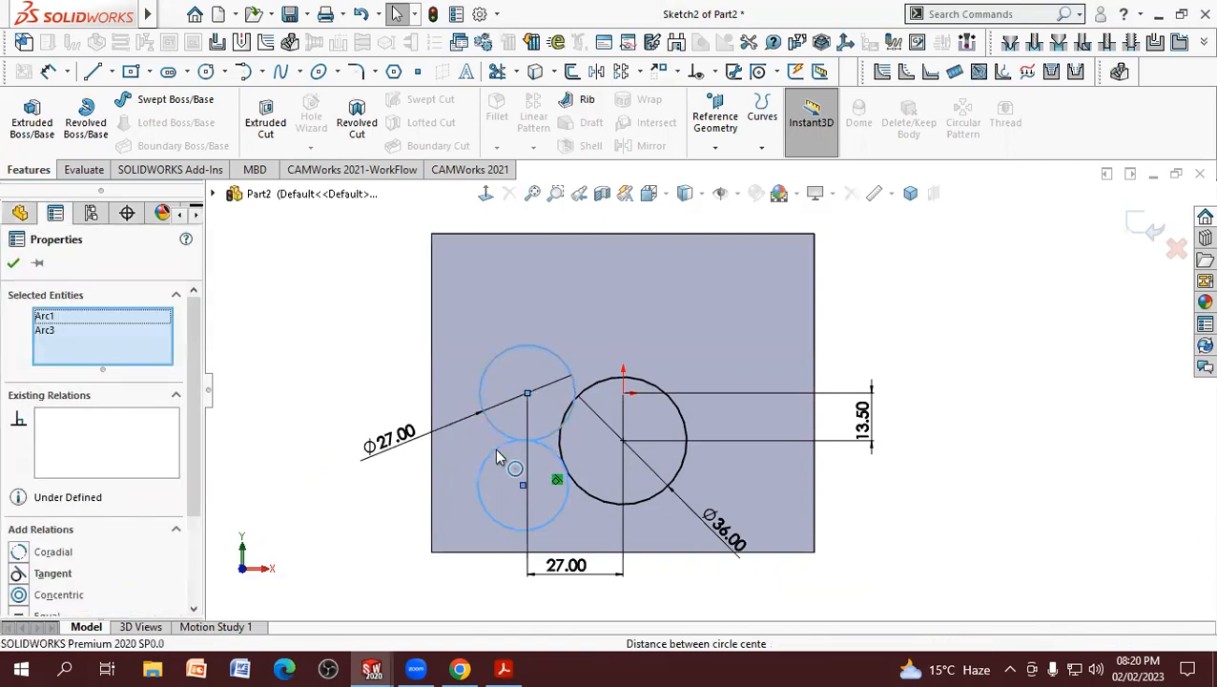
click(18, 573)
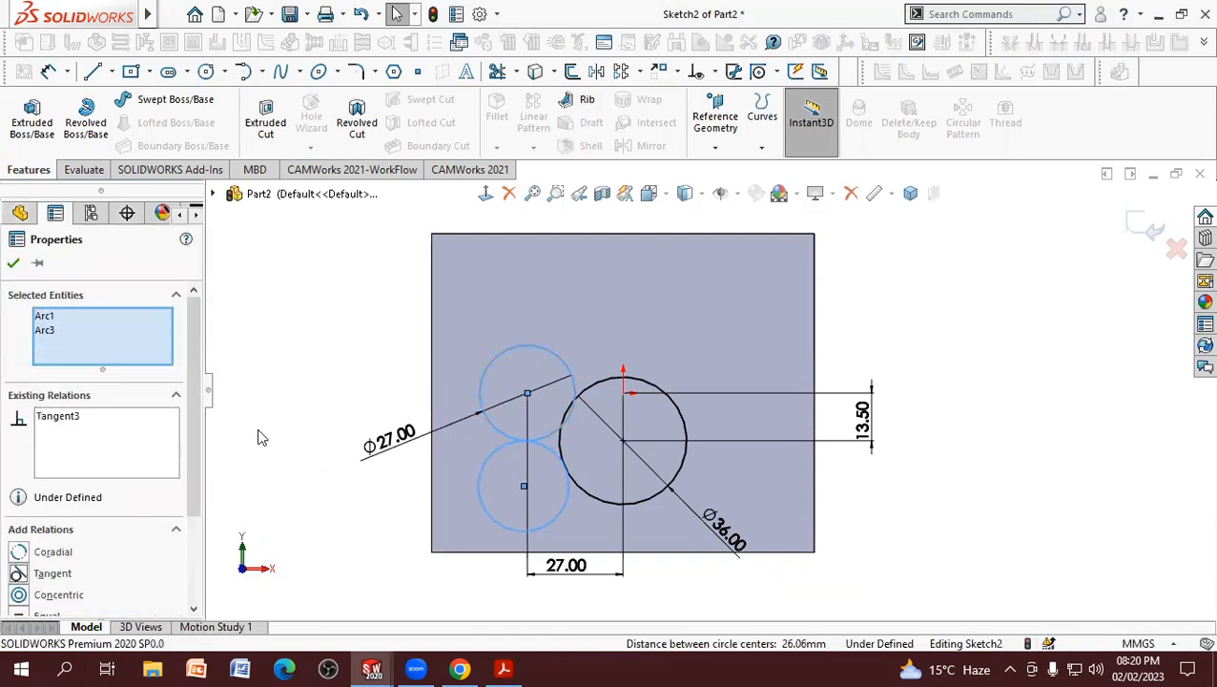
key(Escape)
Step: Dimension the new tangent circle's diameter as 22.5*2 and end dimensioning
click(50, 72)
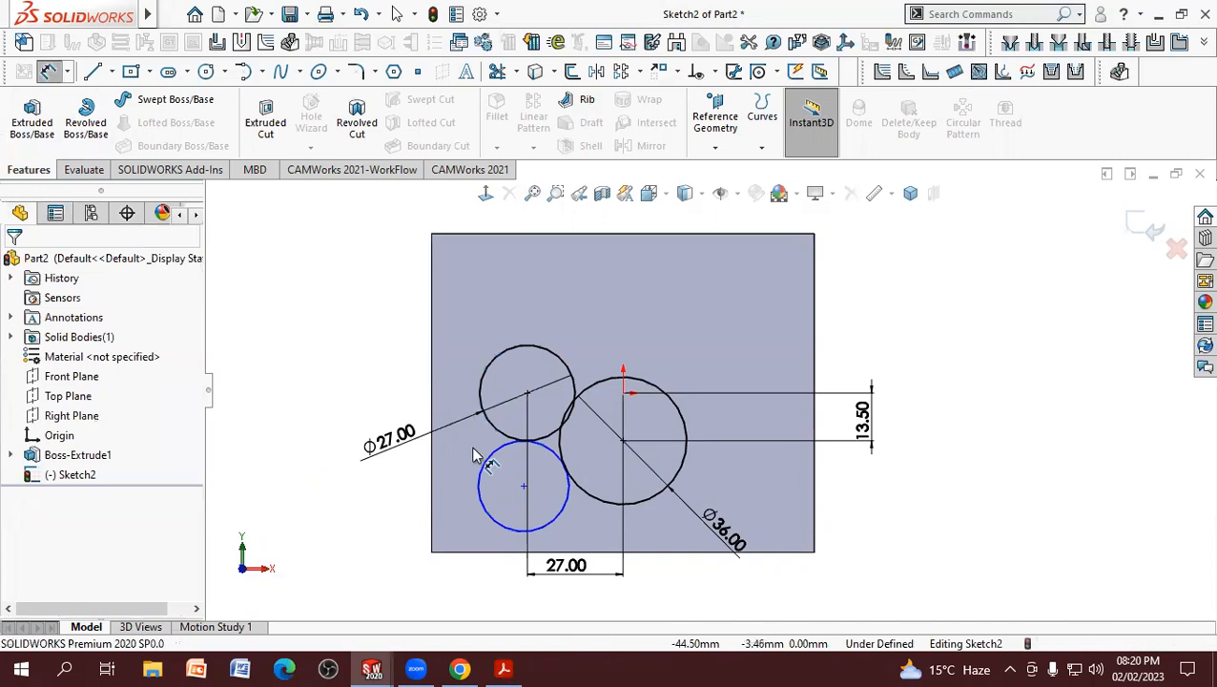
click(479, 482)
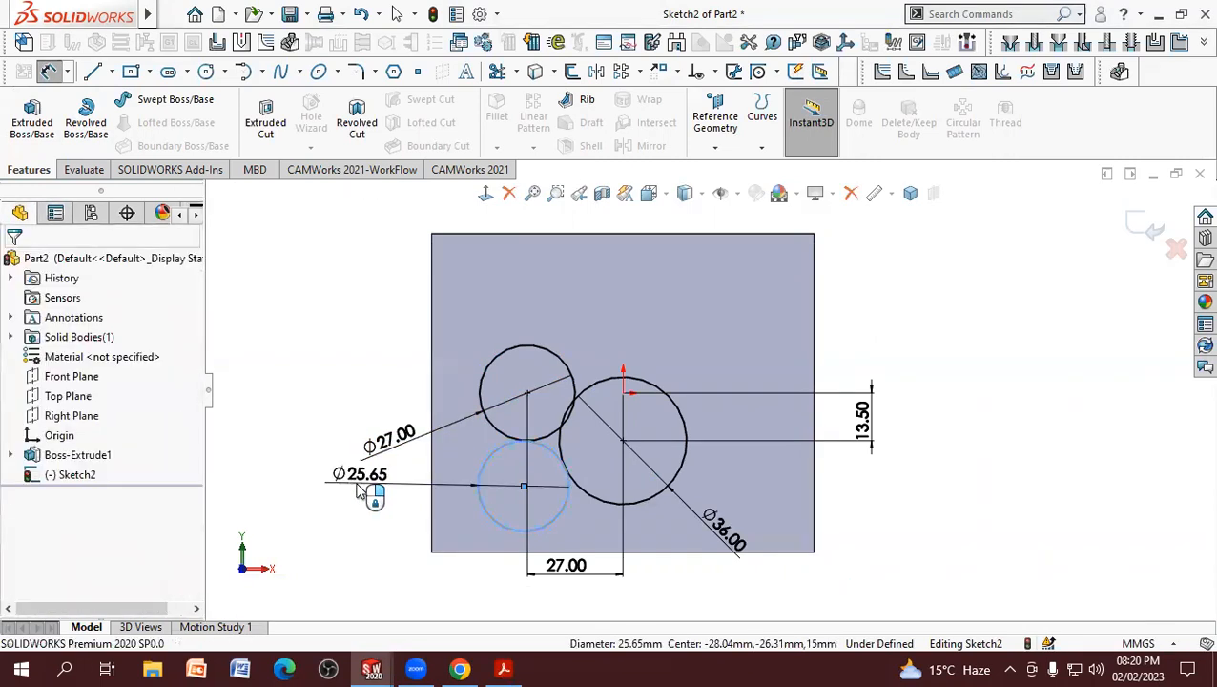
click(348, 482)
text(22.5*2)
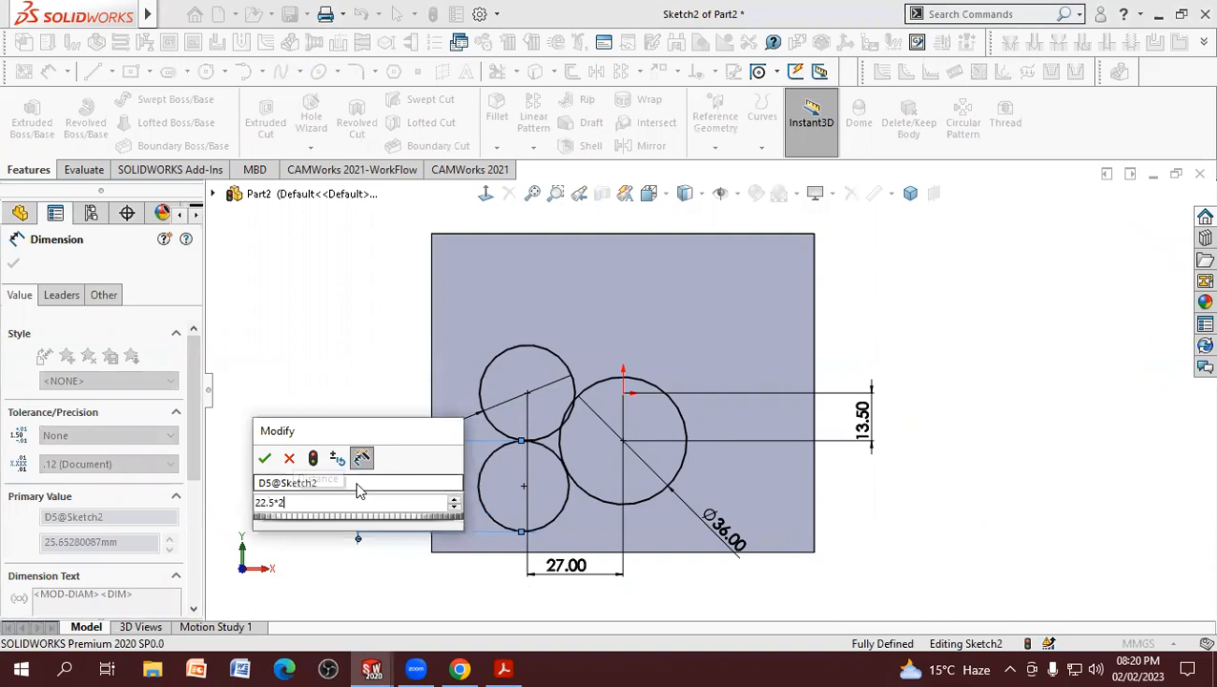
key(Return)
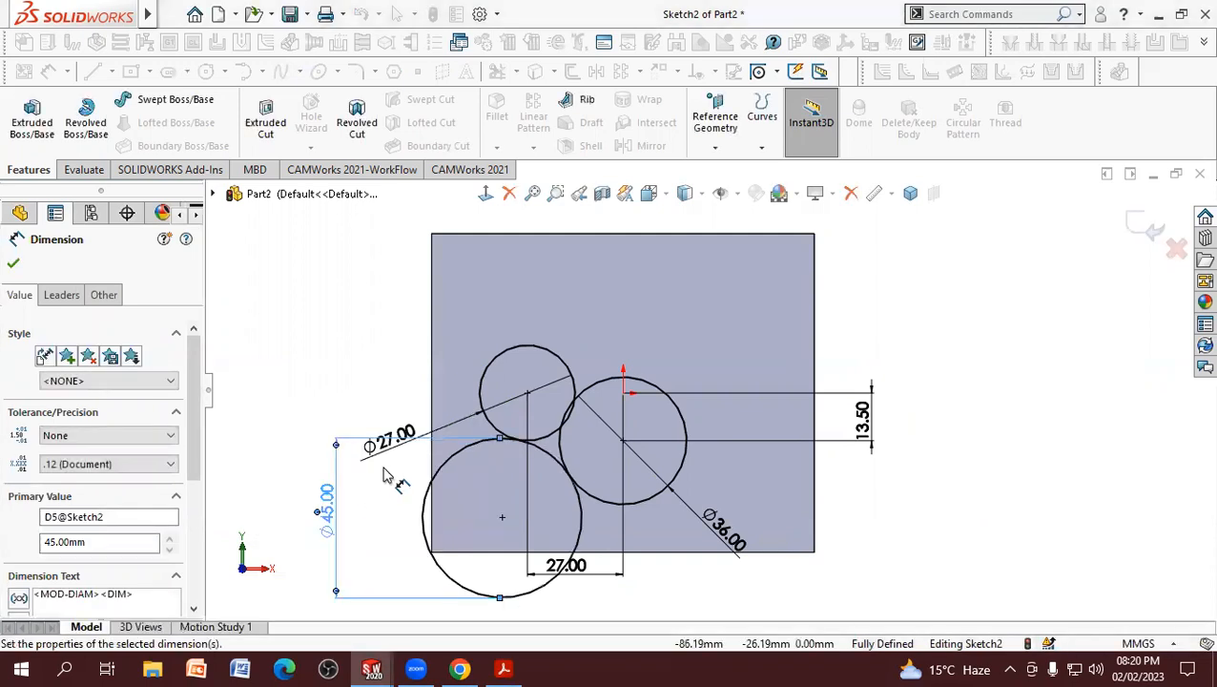
click(341, 392)
right_click(341, 392)
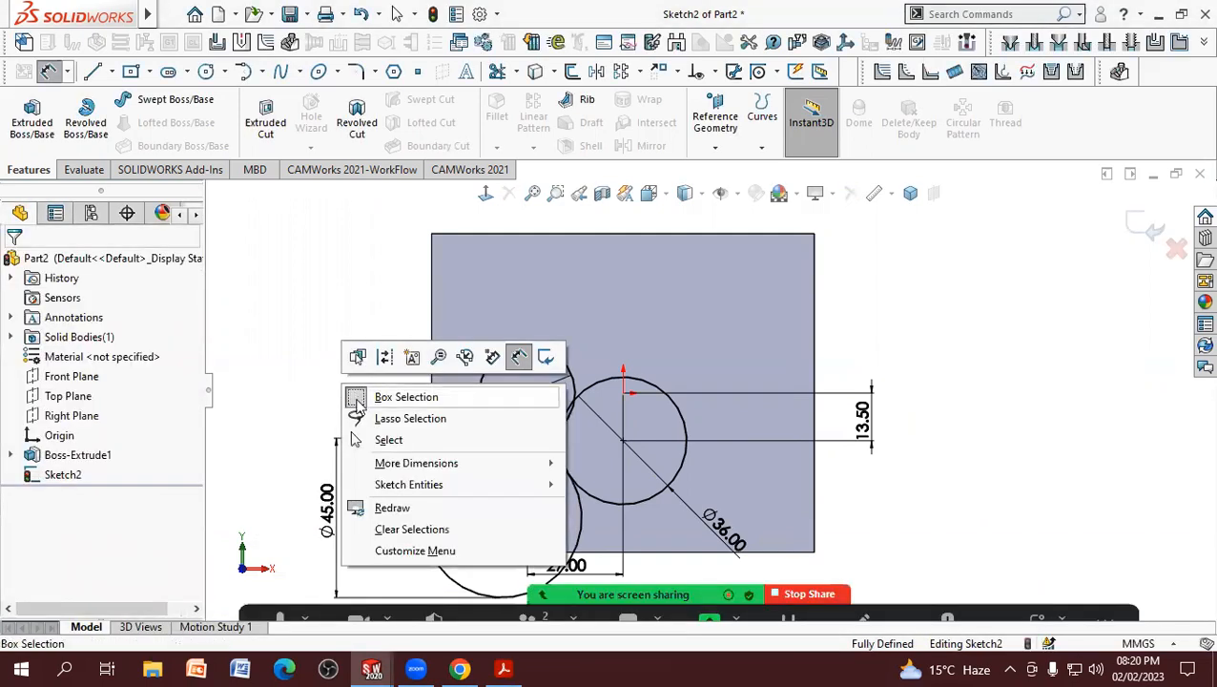
click(386, 439)
Step: Reposition the left circle's diameter dimension and display the diameter dimensions of all three circles as radii
drag(401, 456, 396, 413)
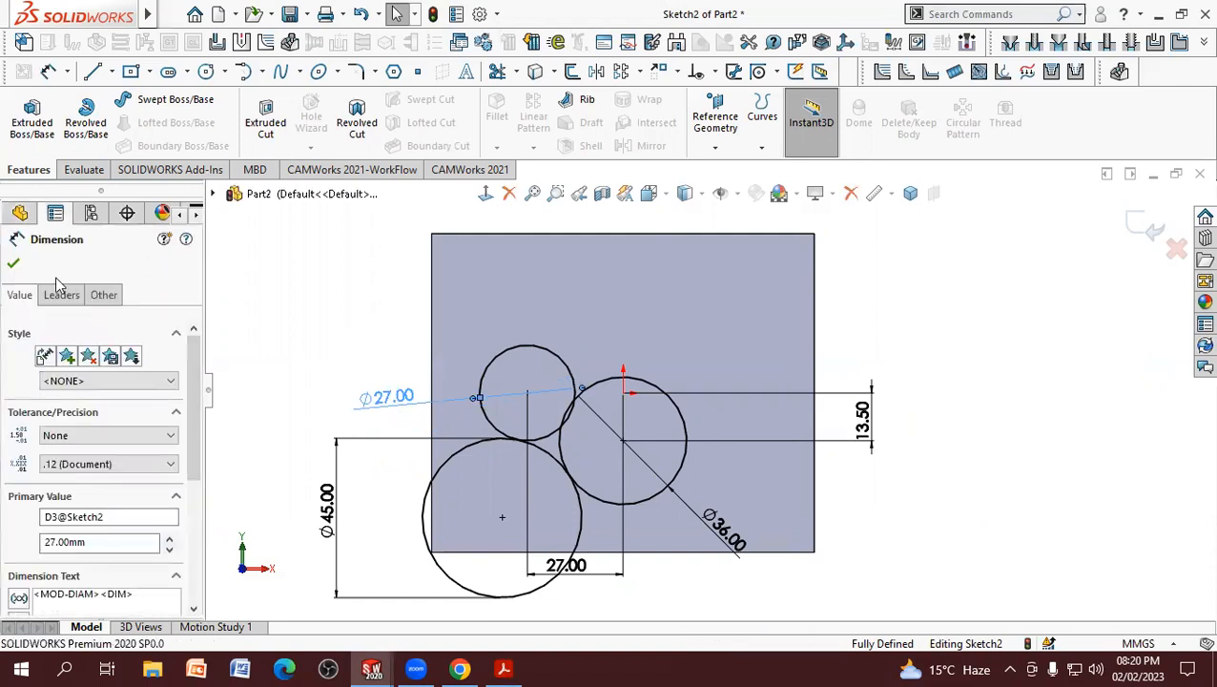
click(61, 294)
click(49, 411)
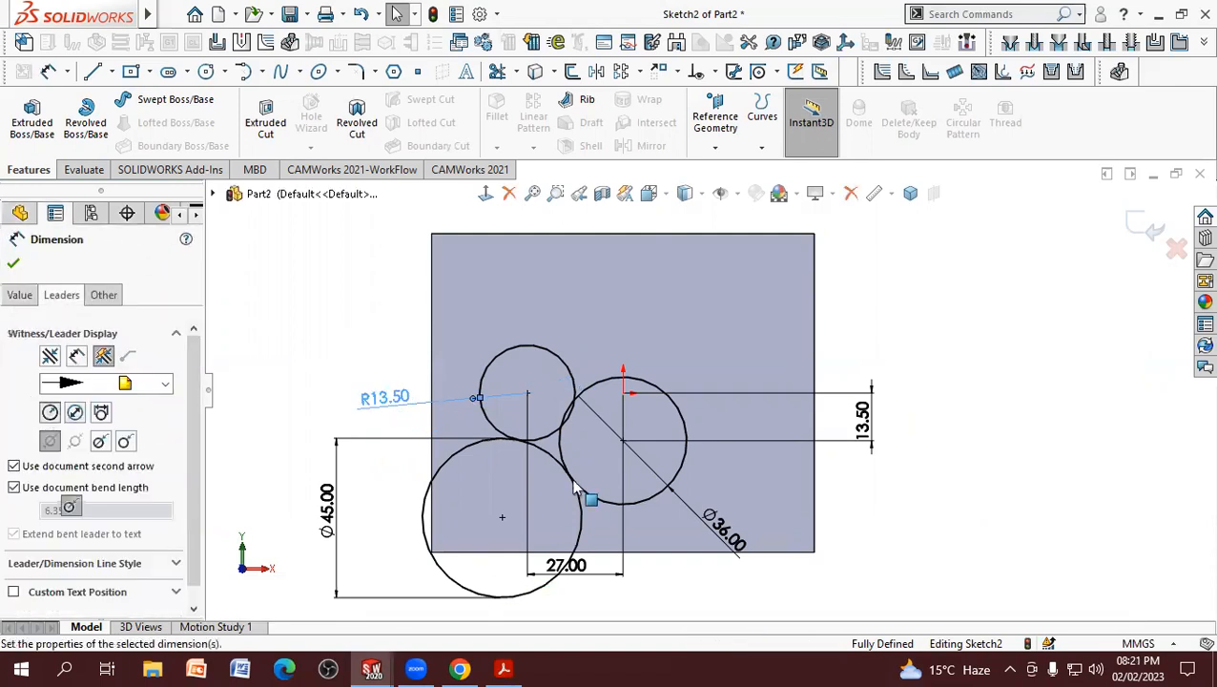
click(881, 537)
click(696, 513)
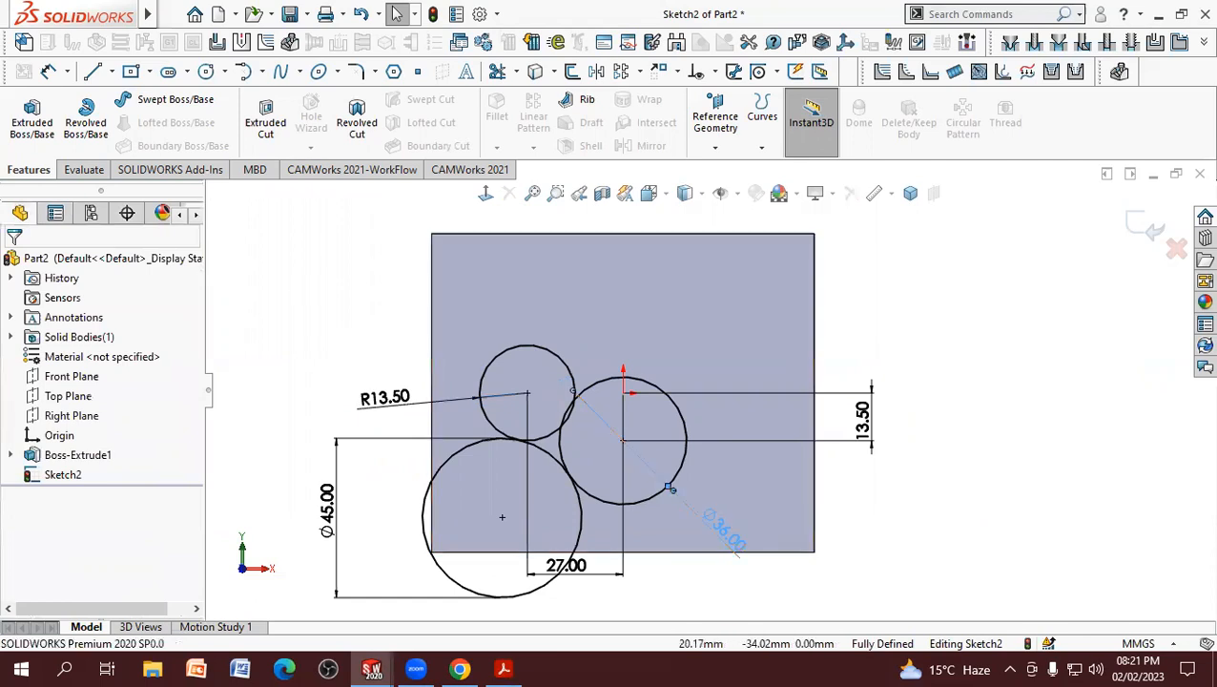
click(61, 297)
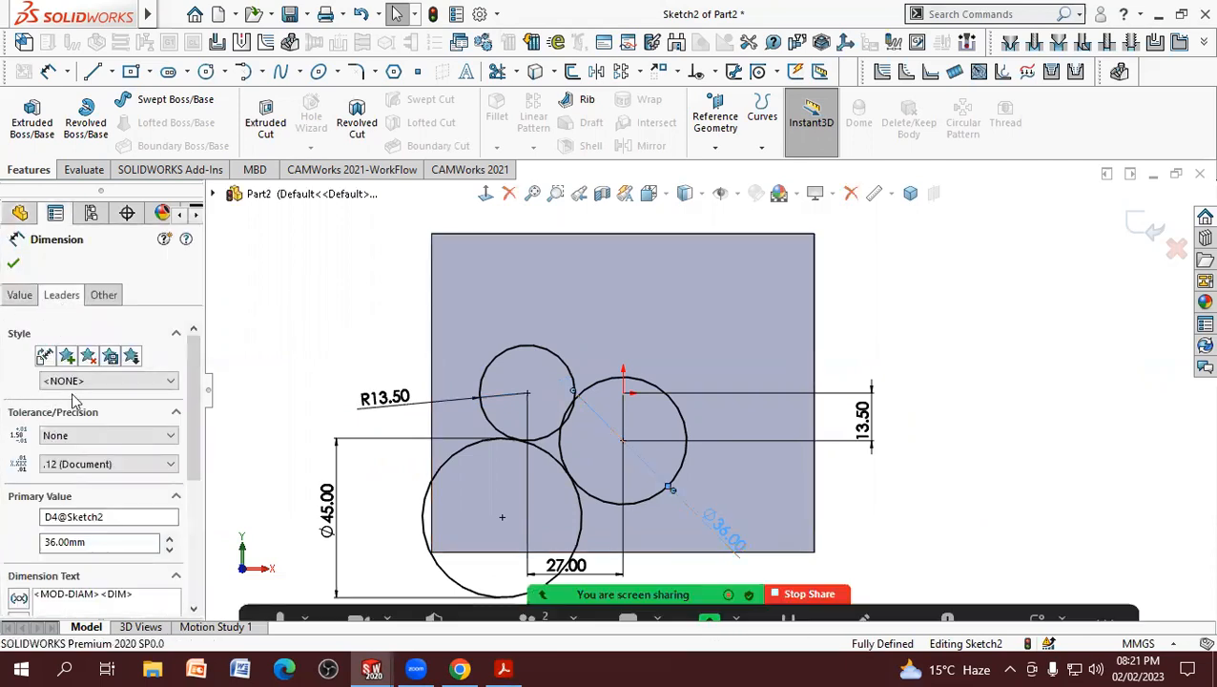
click(49, 418)
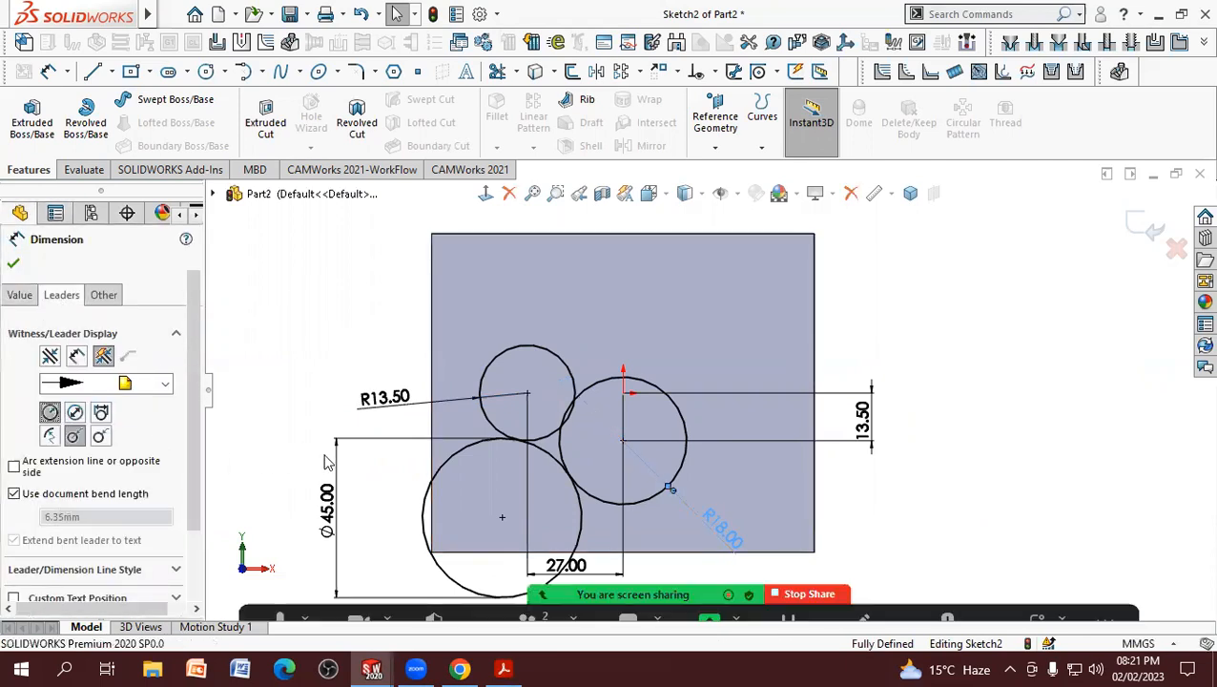
click(412, 444)
click(414, 447)
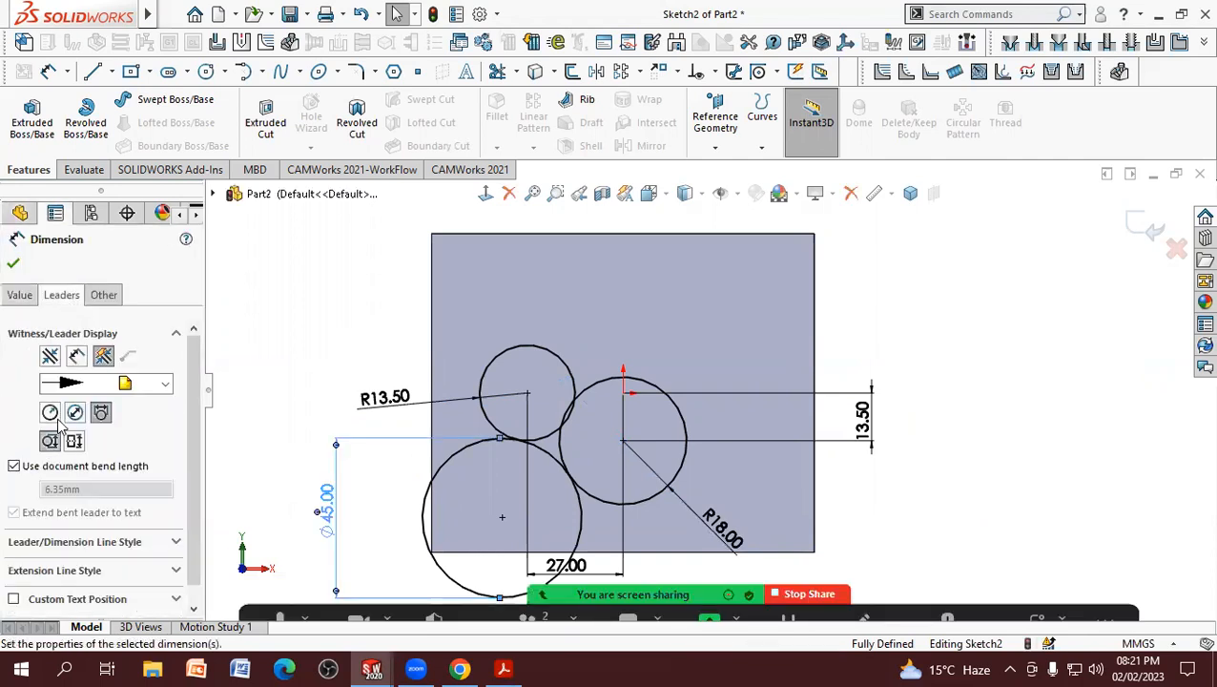
click(55, 417)
click(282, 386)
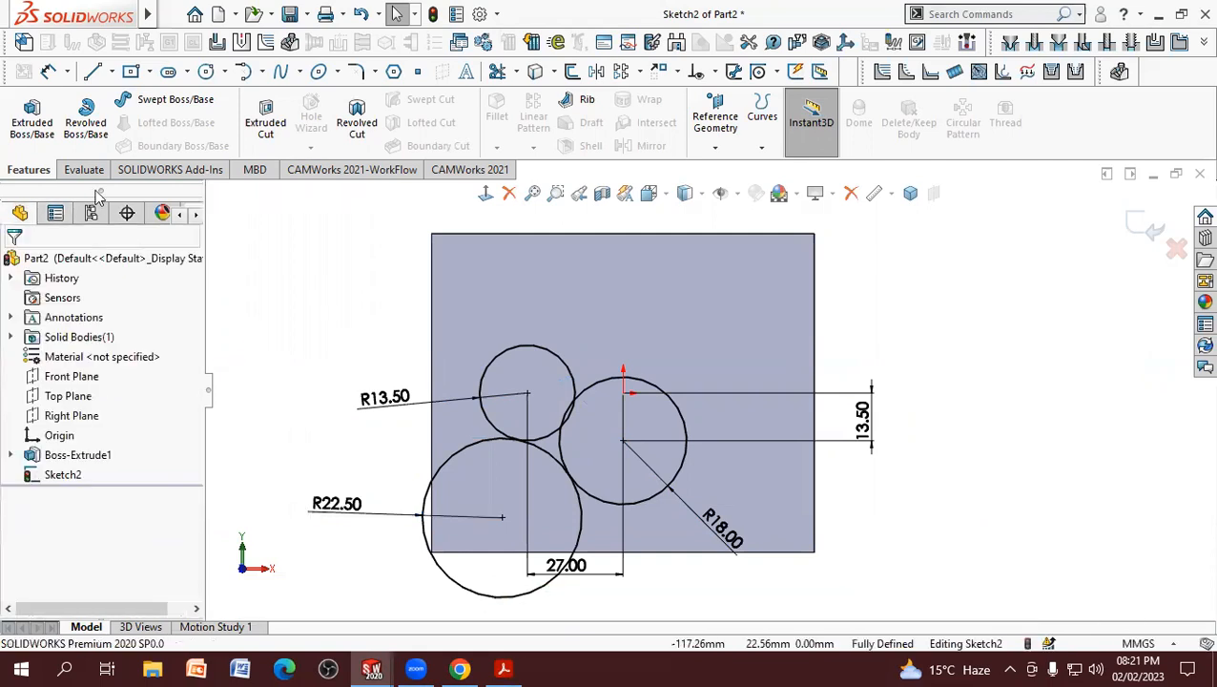
Step: Sketch a horizontal centerline through the origin between the midpoints of the plate's left and right edges
click(112, 73)
click(129, 115)
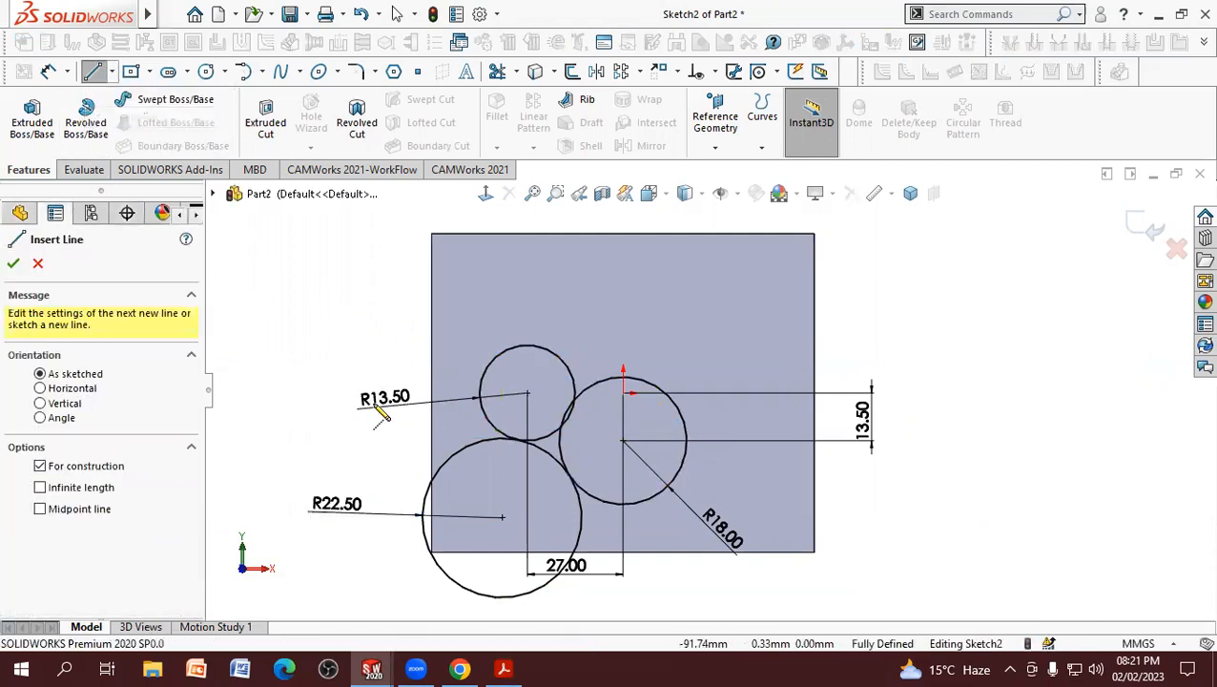
click(434, 392)
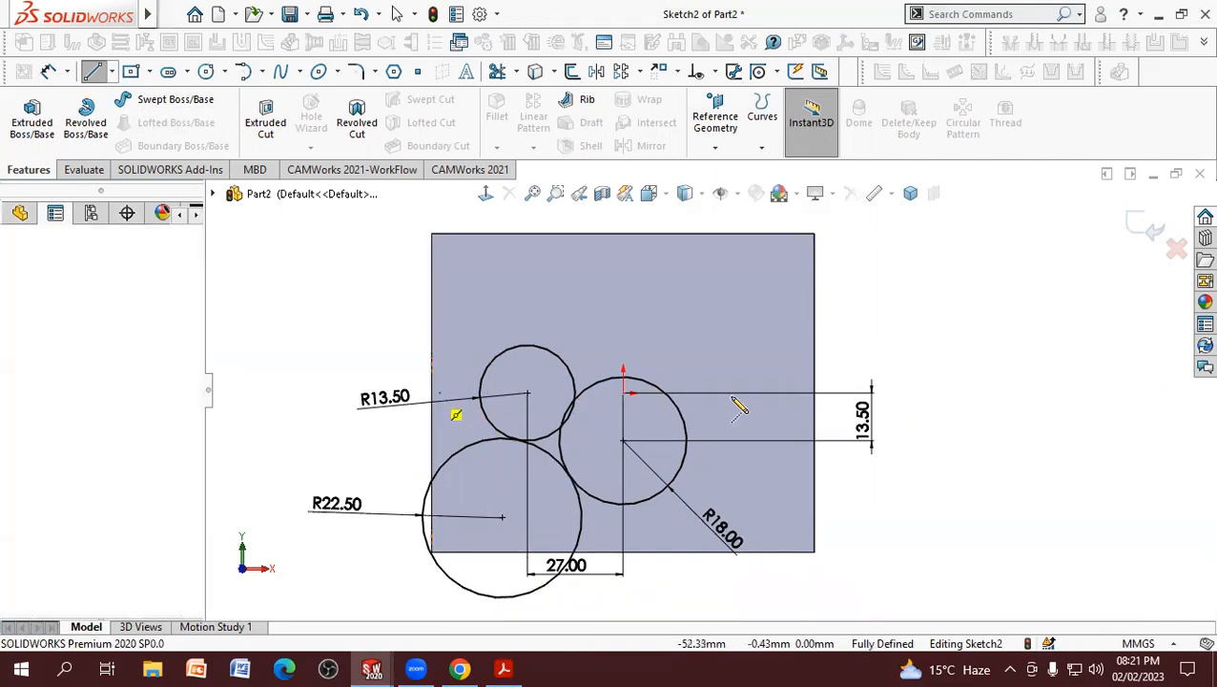
click(814, 392)
right_click(815, 401)
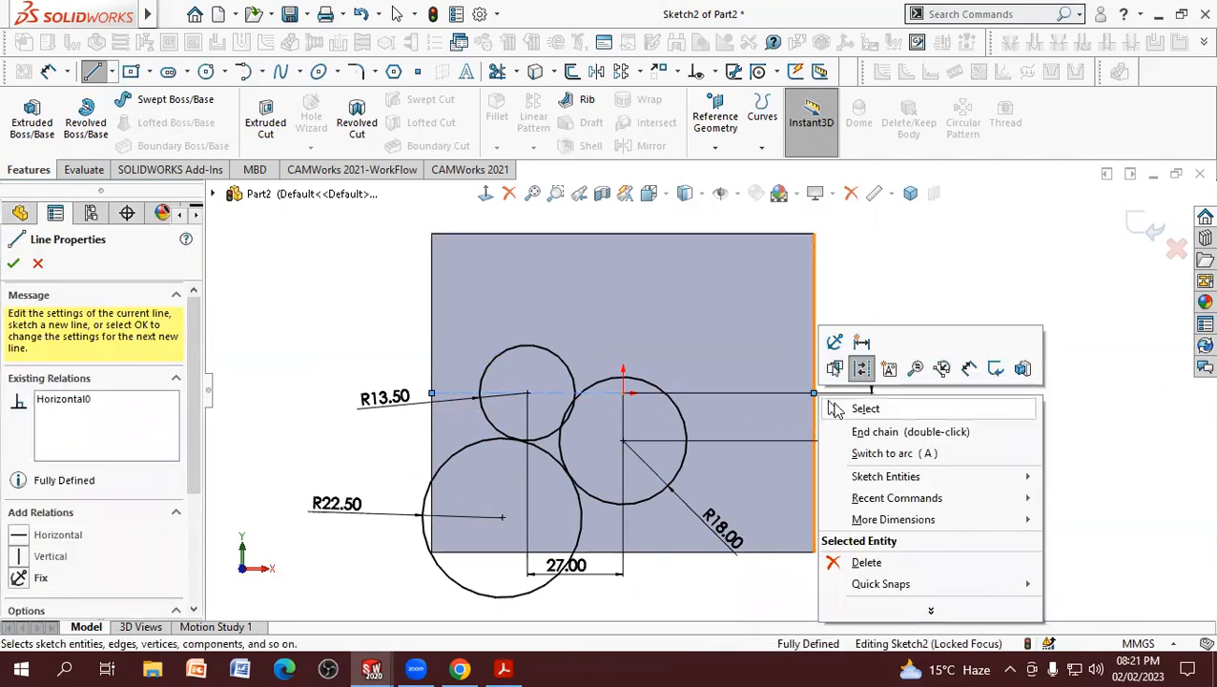
click(863, 409)
Step: Sketch a vertical centerline through the origin between the midpoints of the plate's upper and lower edges
click(112, 72)
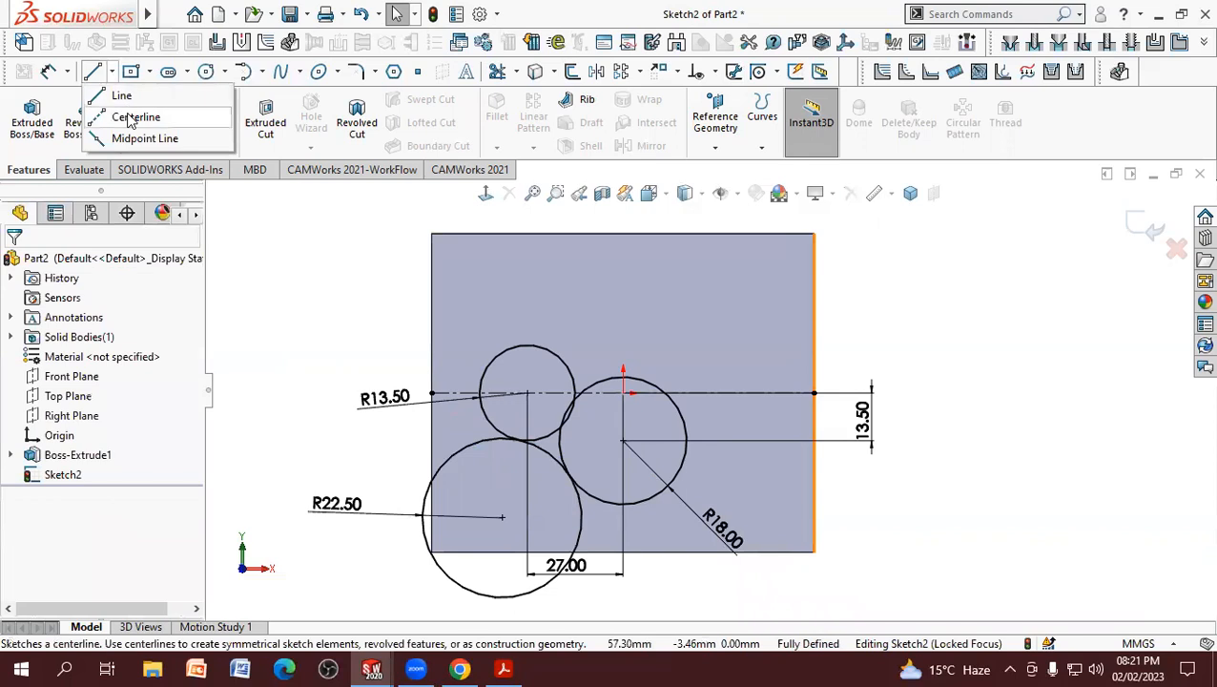
click(125, 118)
click(623, 234)
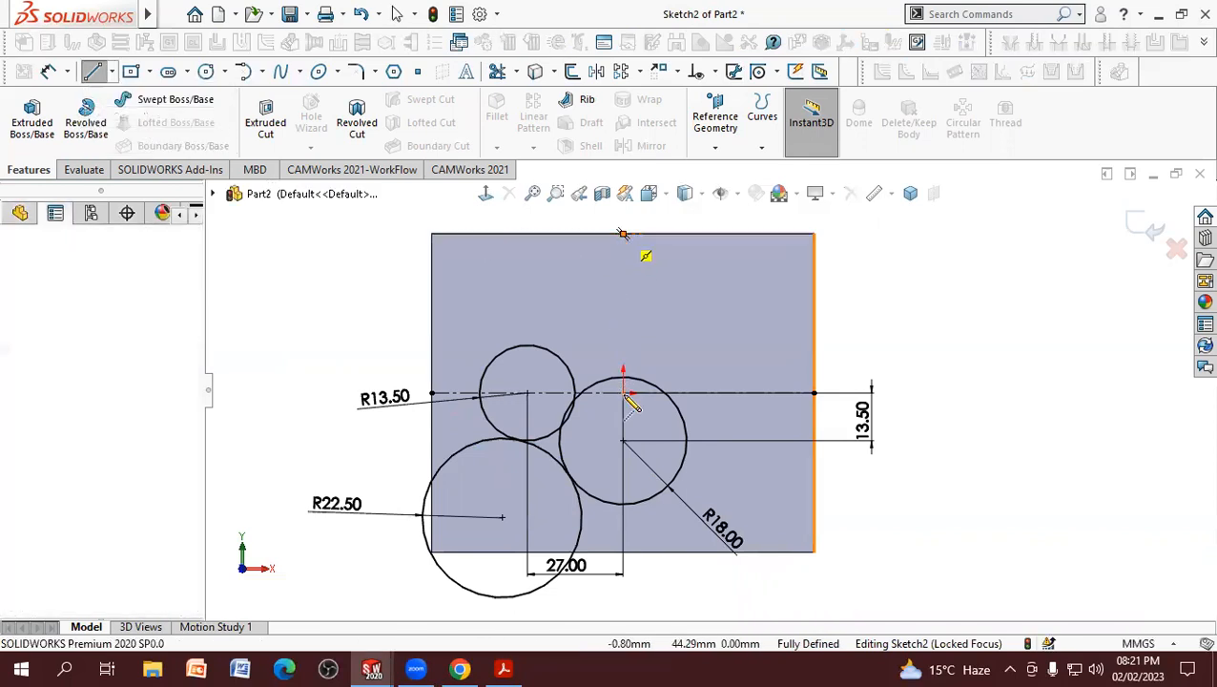
click(622, 551)
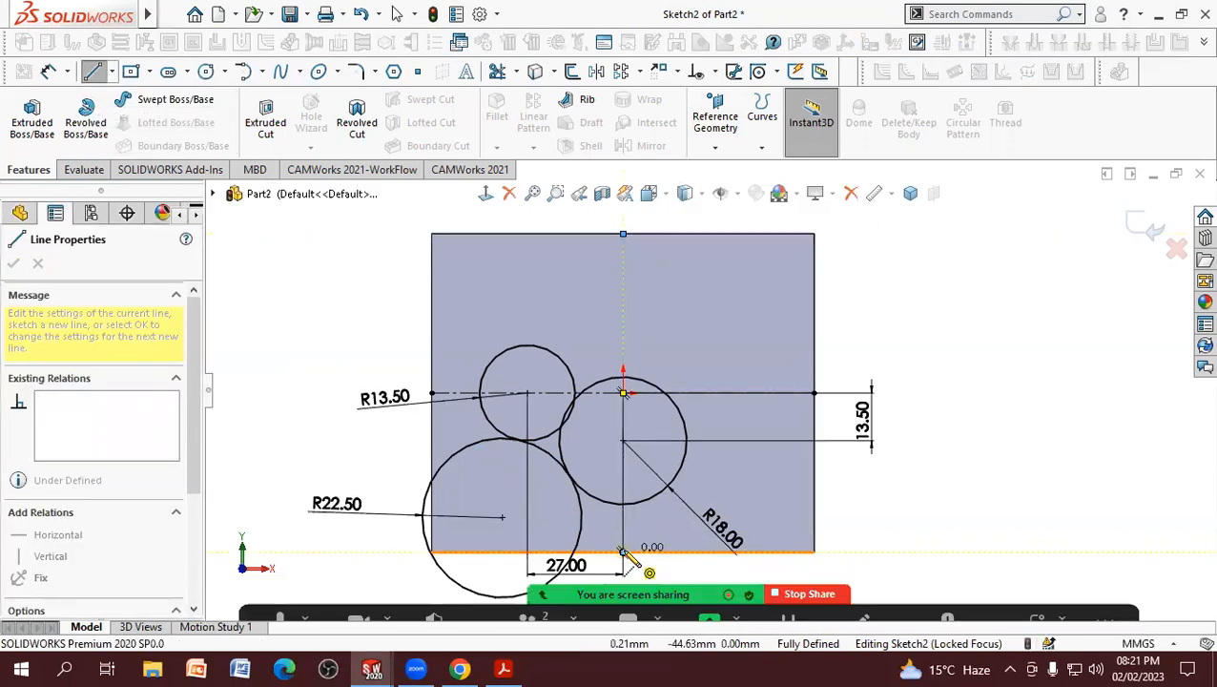
right_click(625, 558)
click(668, 455)
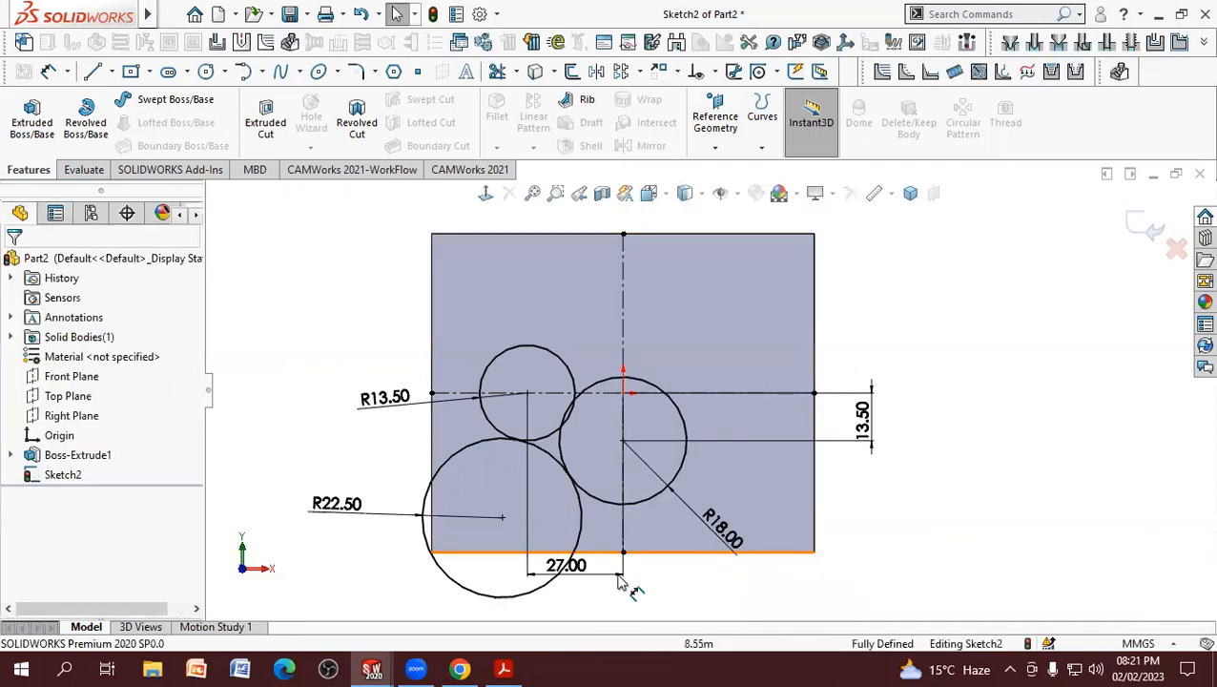
Step: Check the boss outline in the PDF, and trim the R13.5 circle's upper half and the R22.5 circle's outer arc with Trim to closest
key(alt+Tab)
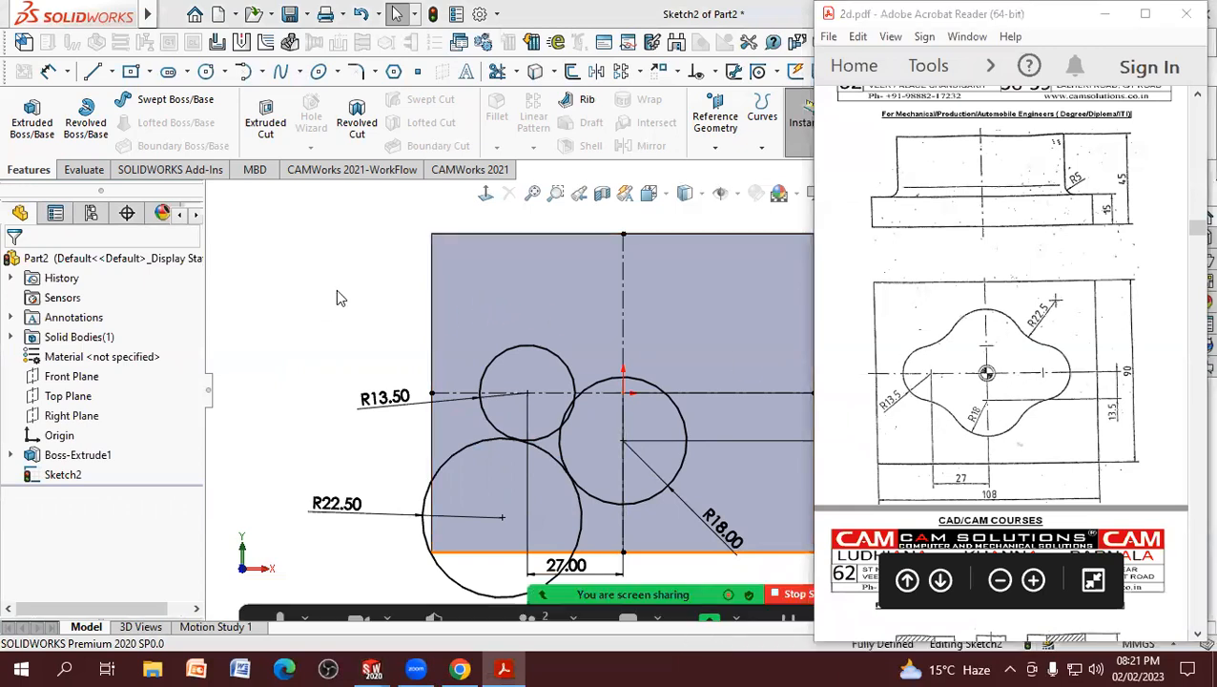
key(alt+Tab)
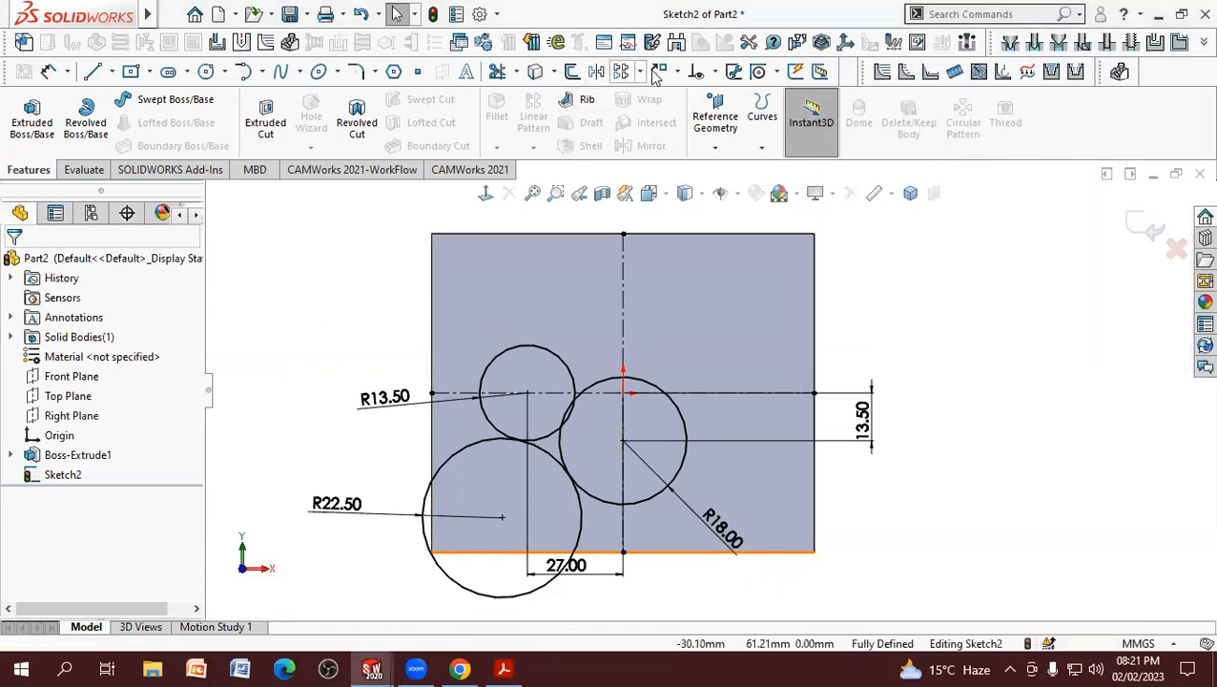
click(497, 72)
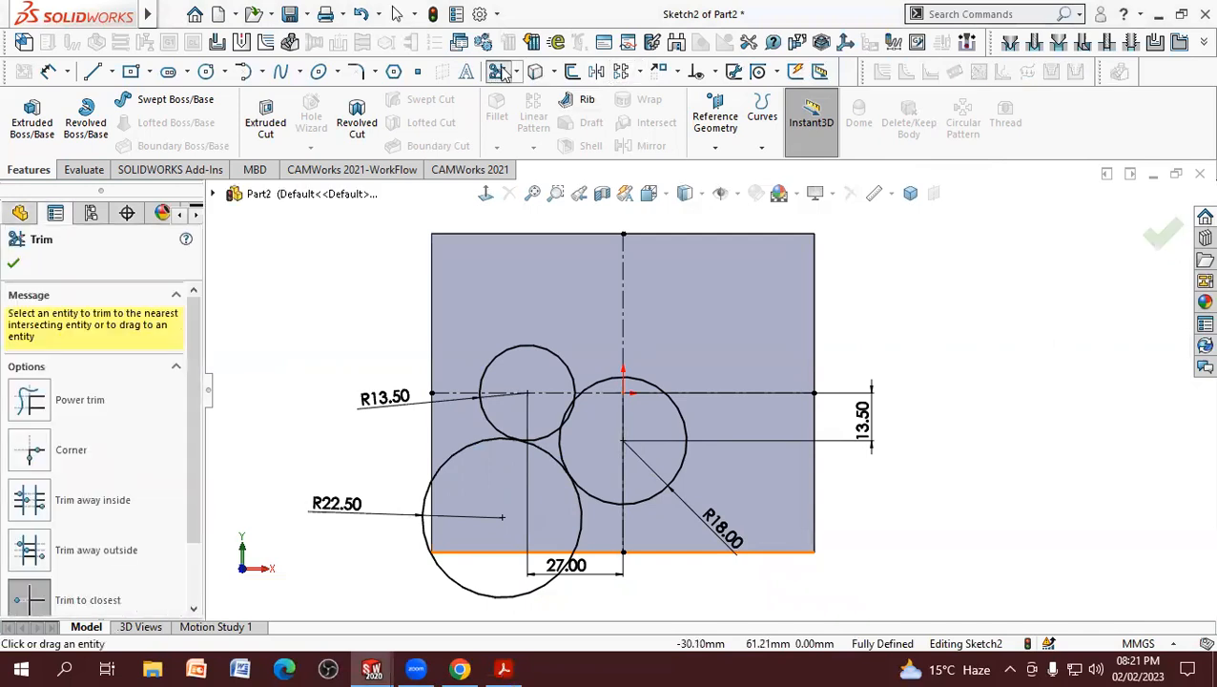
scroll(89, 497, down, 3)
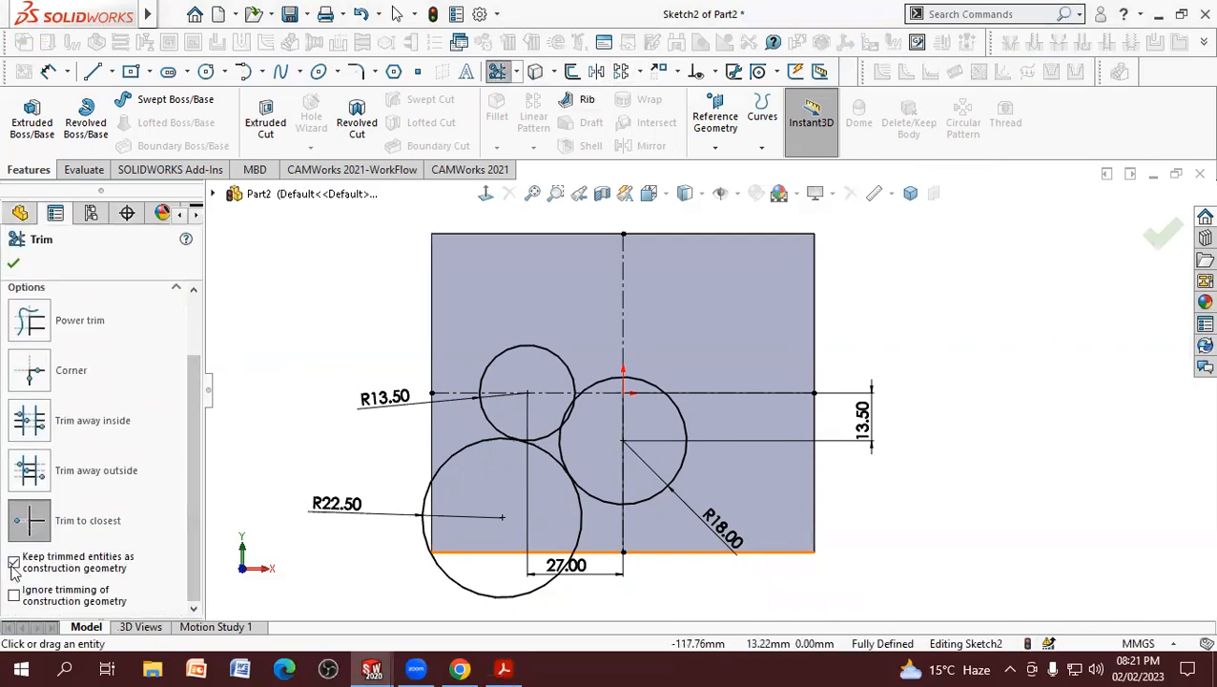
click(537, 356)
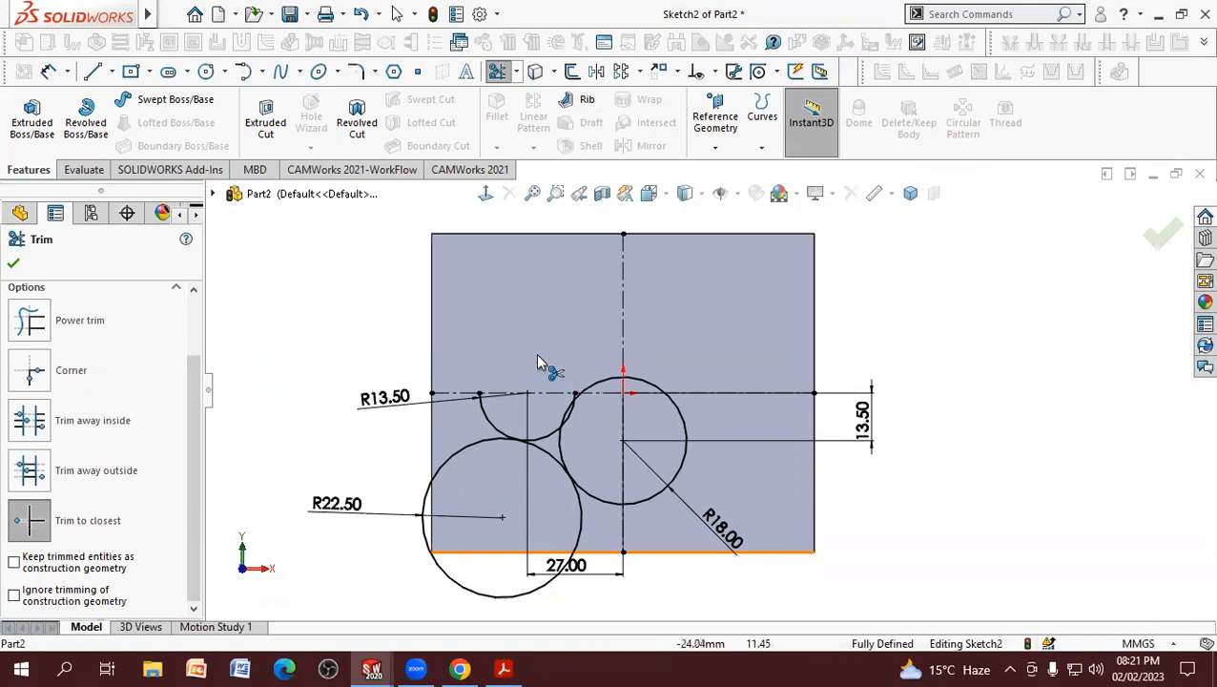
click(461, 591)
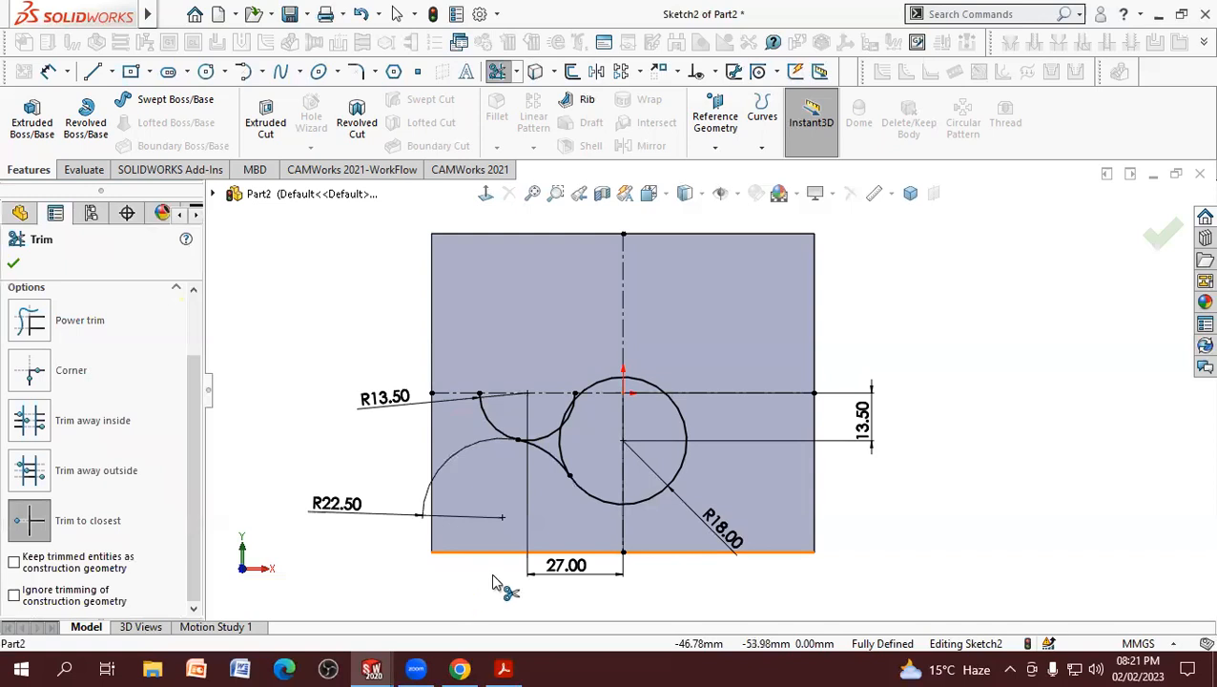
Step: Trim the R18 circle's upper and right portions and the overlapping inner arcs to leave one continuous quarter outline of the boss
scroll(710, 480, down, 4)
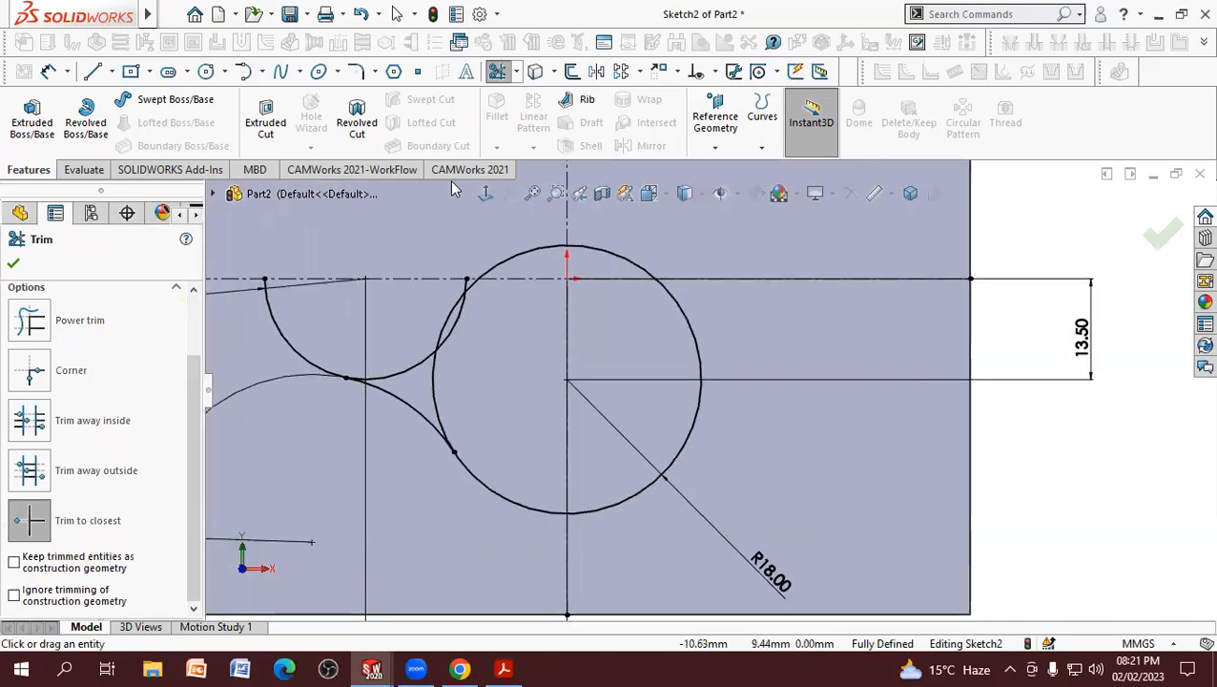
click(513, 262)
click(619, 263)
click(697, 341)
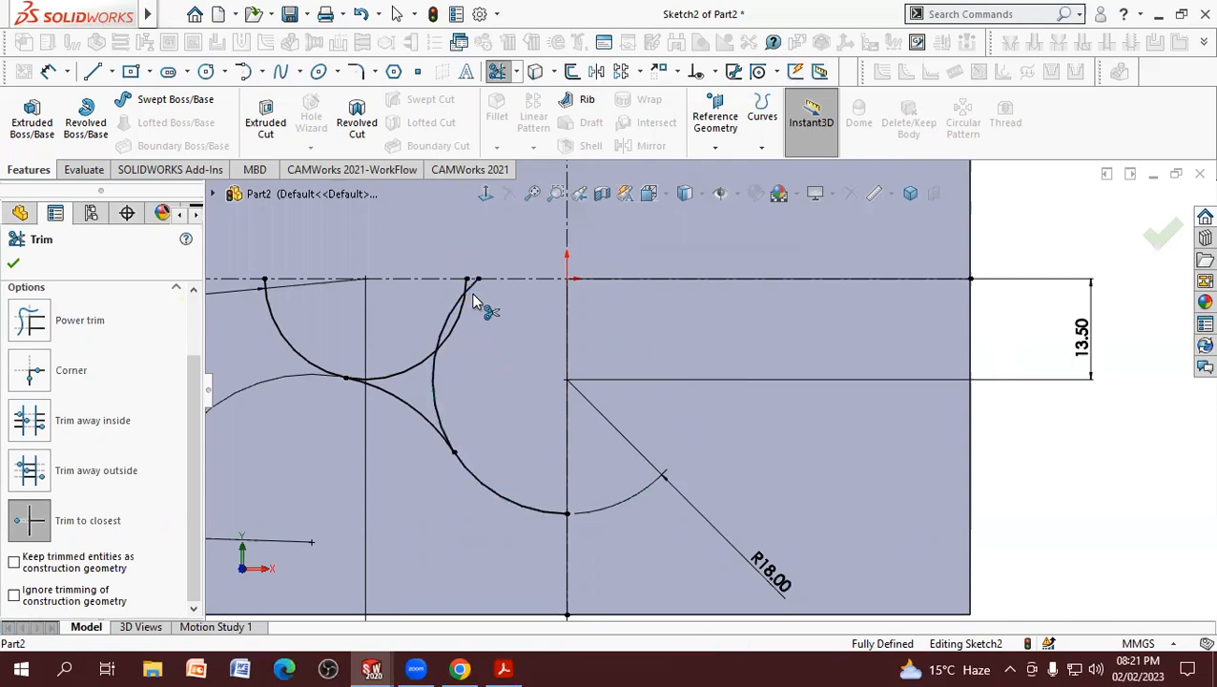
click(447, 319)
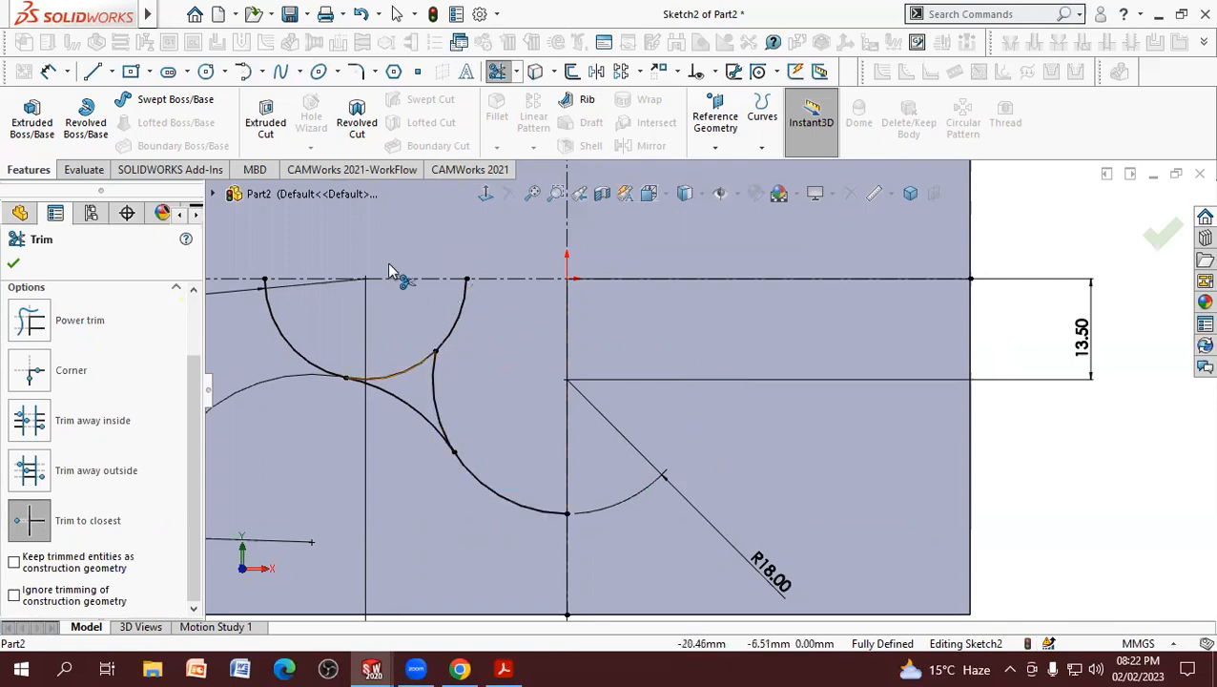
click(430, 387)
click(434, 357)
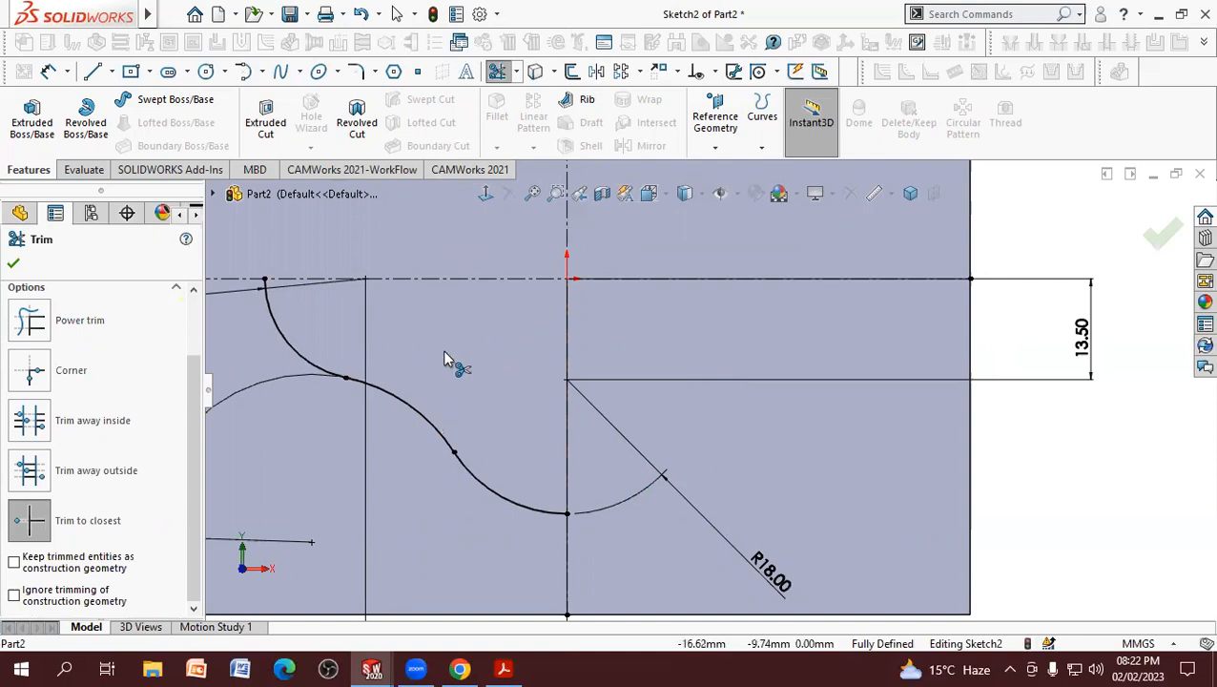
Step: Leave the Trim tool and reposition the R22.5, R18 and R13.5 dimensions next to their remaining arcs
right_click(443, 349)
click(492, 409)
key(f)
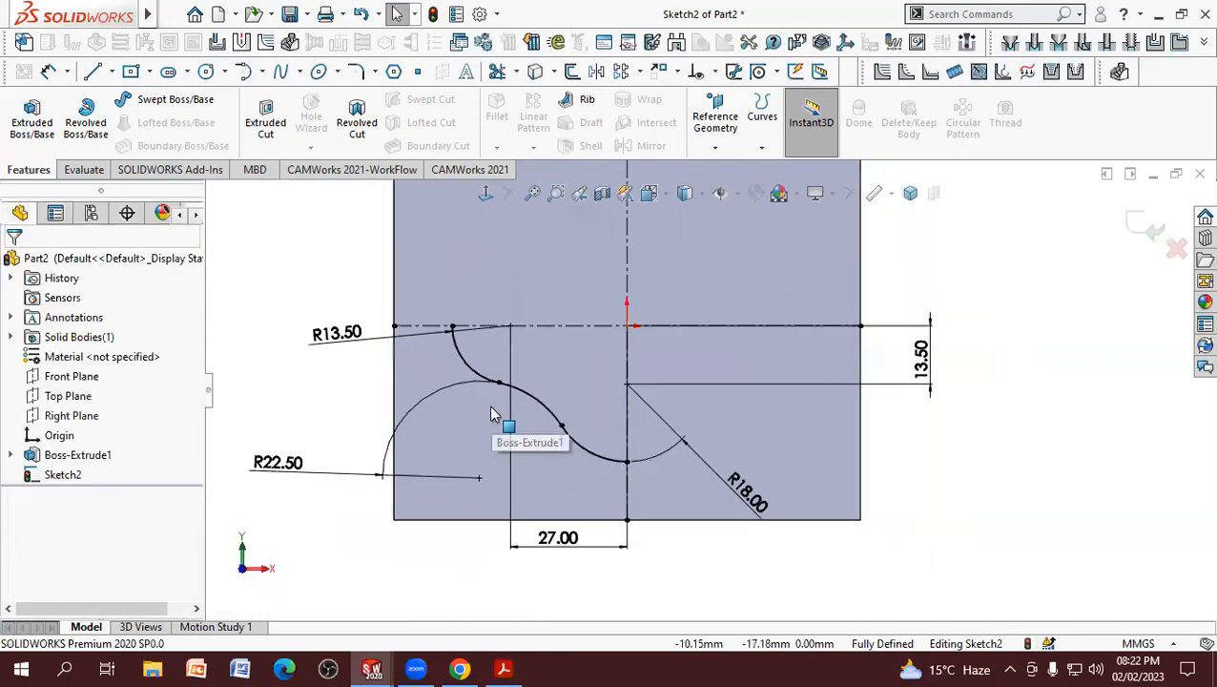
drag(275, 464, 573, 387)
drag(747, 491, 571, 485)
drag(345, 358, 445, 396)
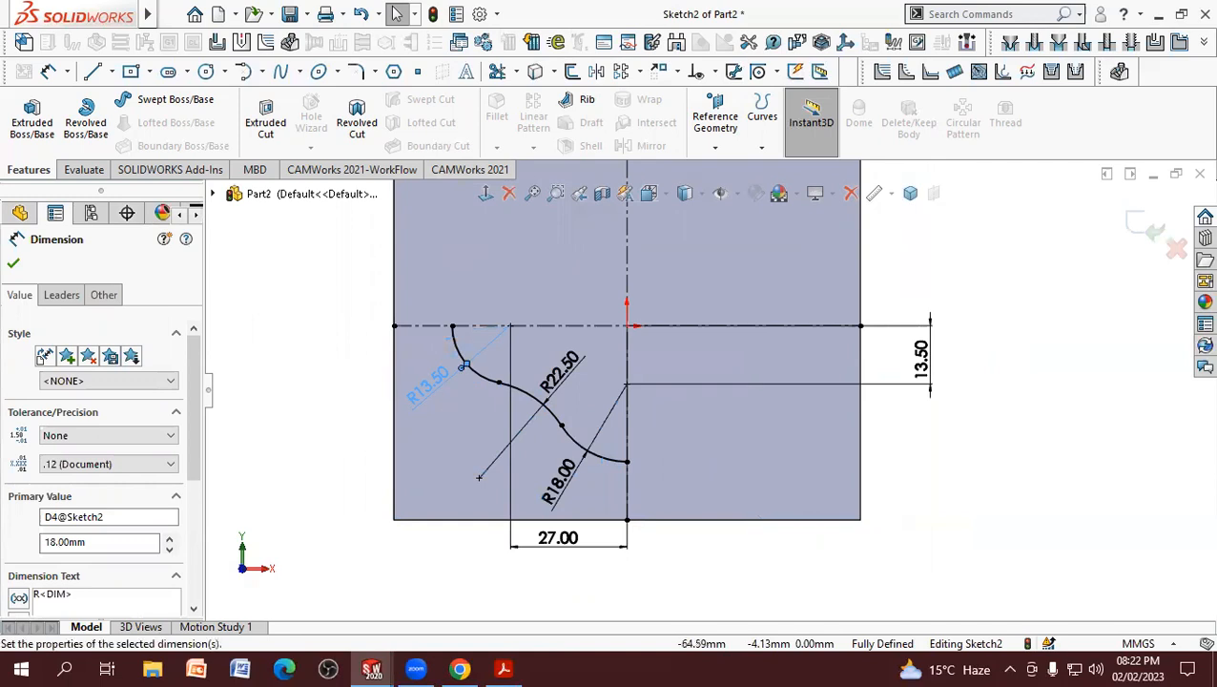
click(304, 479)
Step: Mirror the three arcs of the quarter outline about the horizontal centerline, keeping the originals
scroll(313, 481, up, 4)
scroll(494, 443, down, 3)
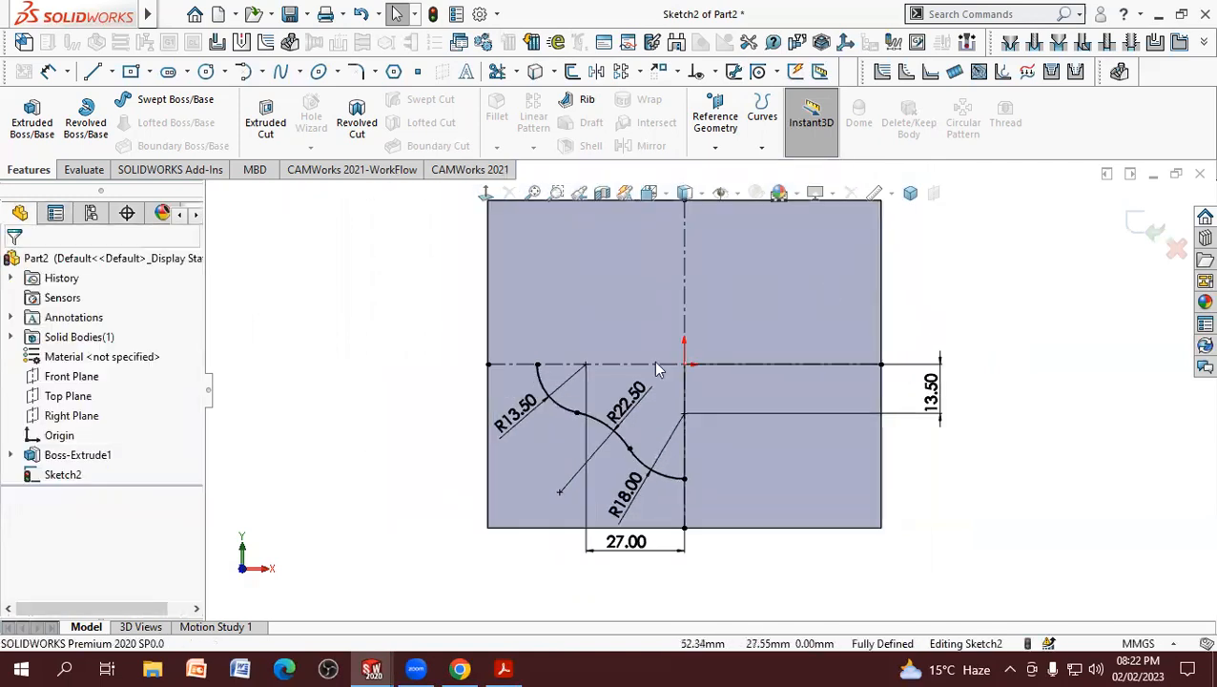
scroll(658, 369, up, 3)
scroll(872, 328, down, 2)
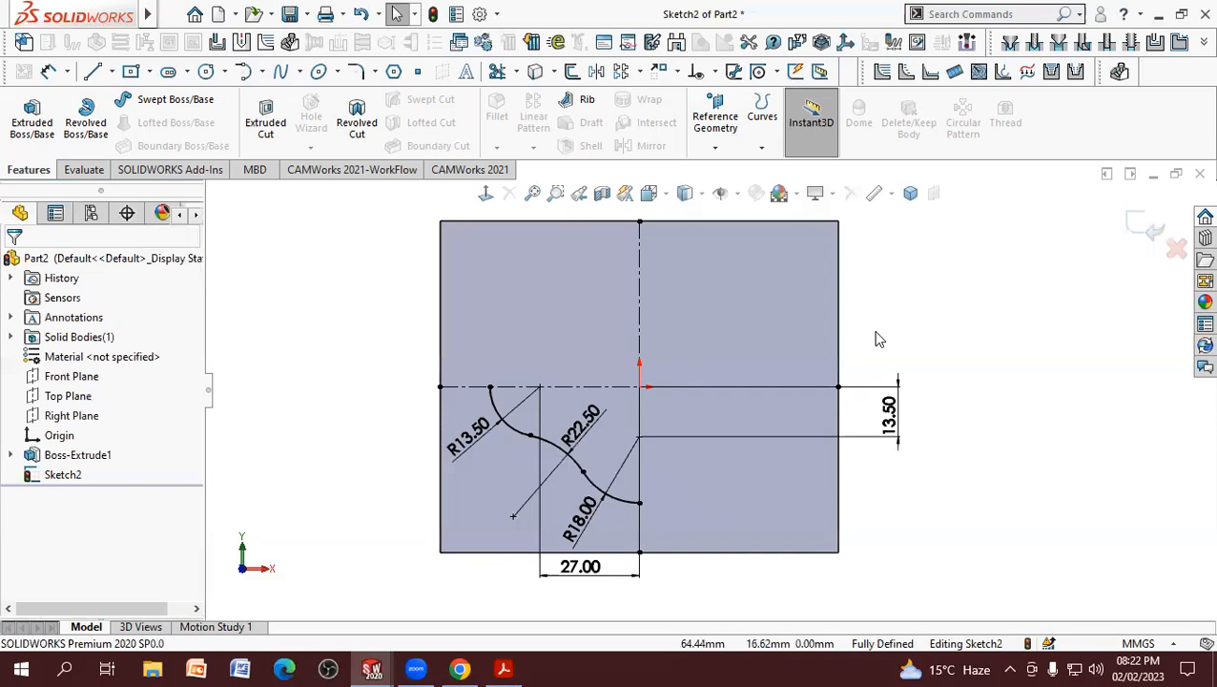
click(598, 74)
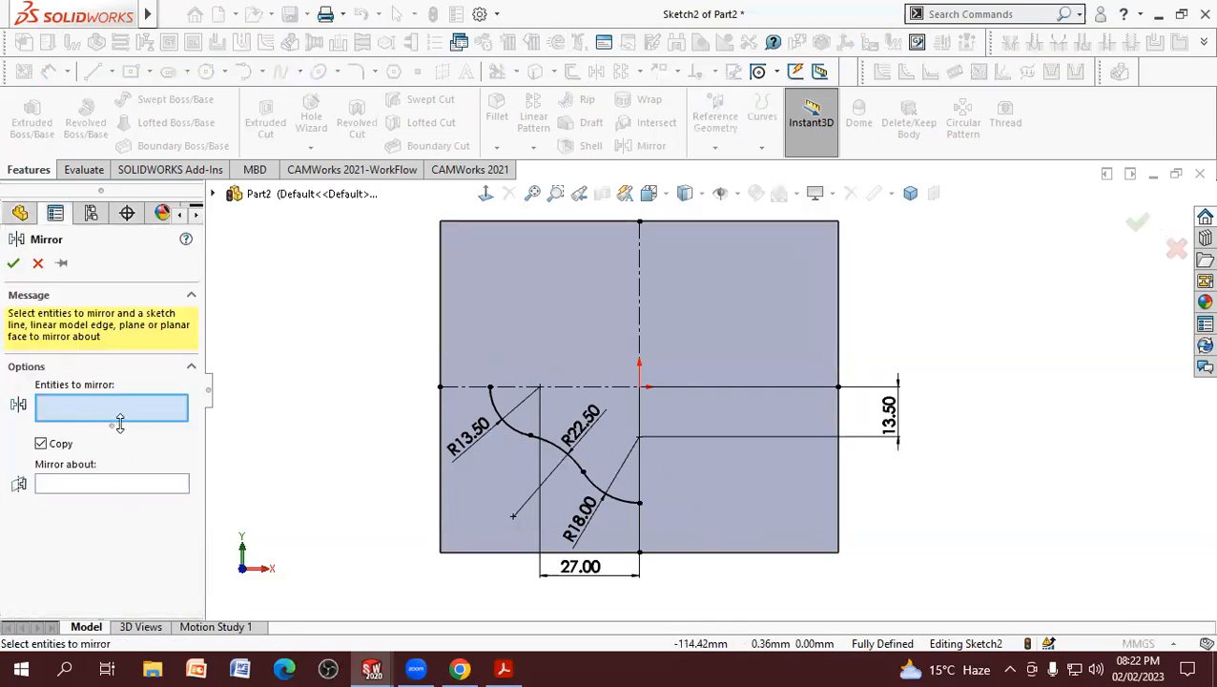
click(608, 490)
click(572, 462)
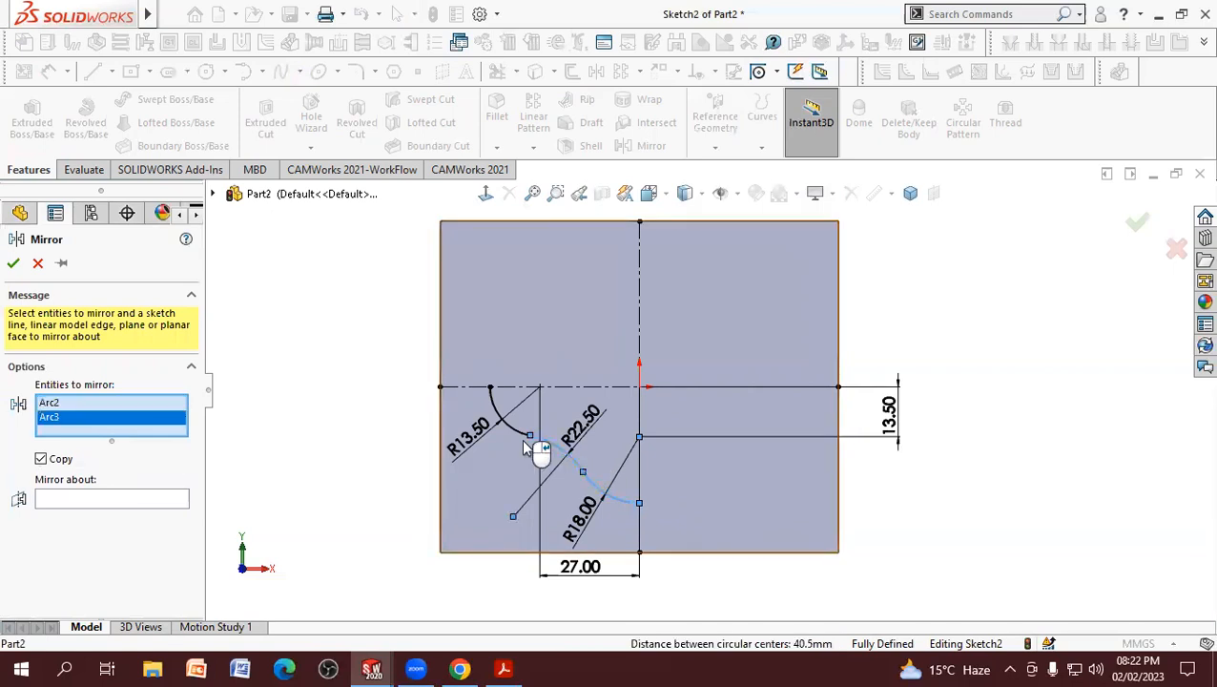
click(498, 419)
click(101, 513)
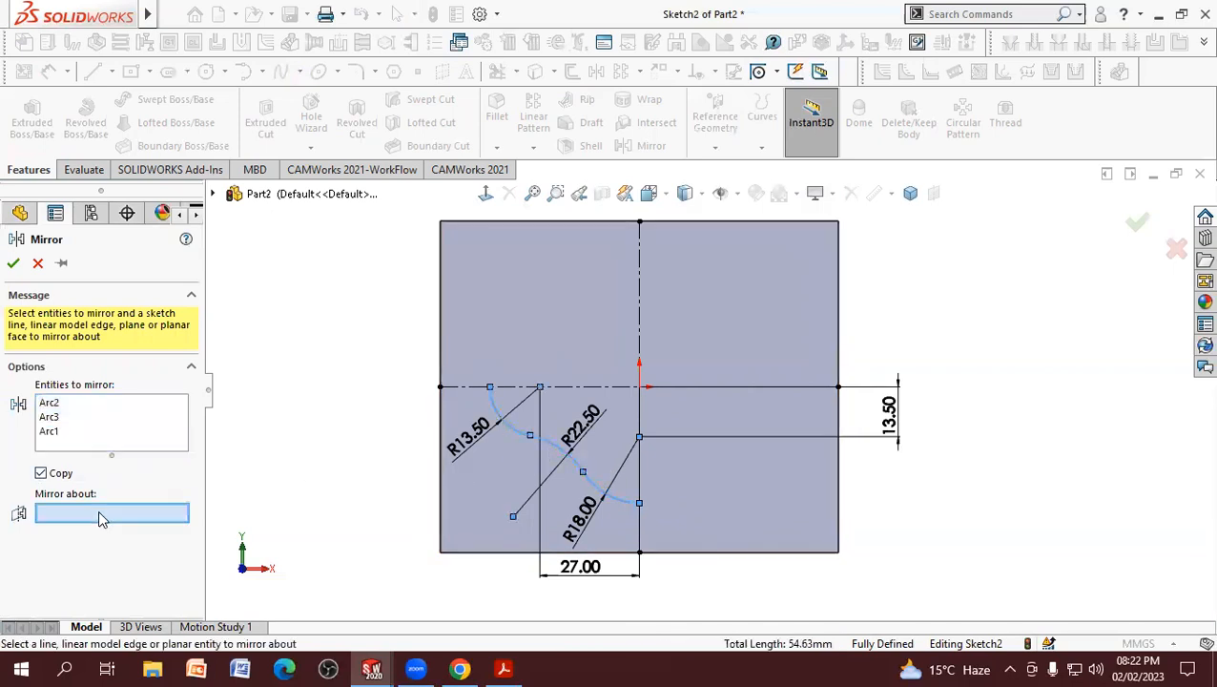
click(625, 387)
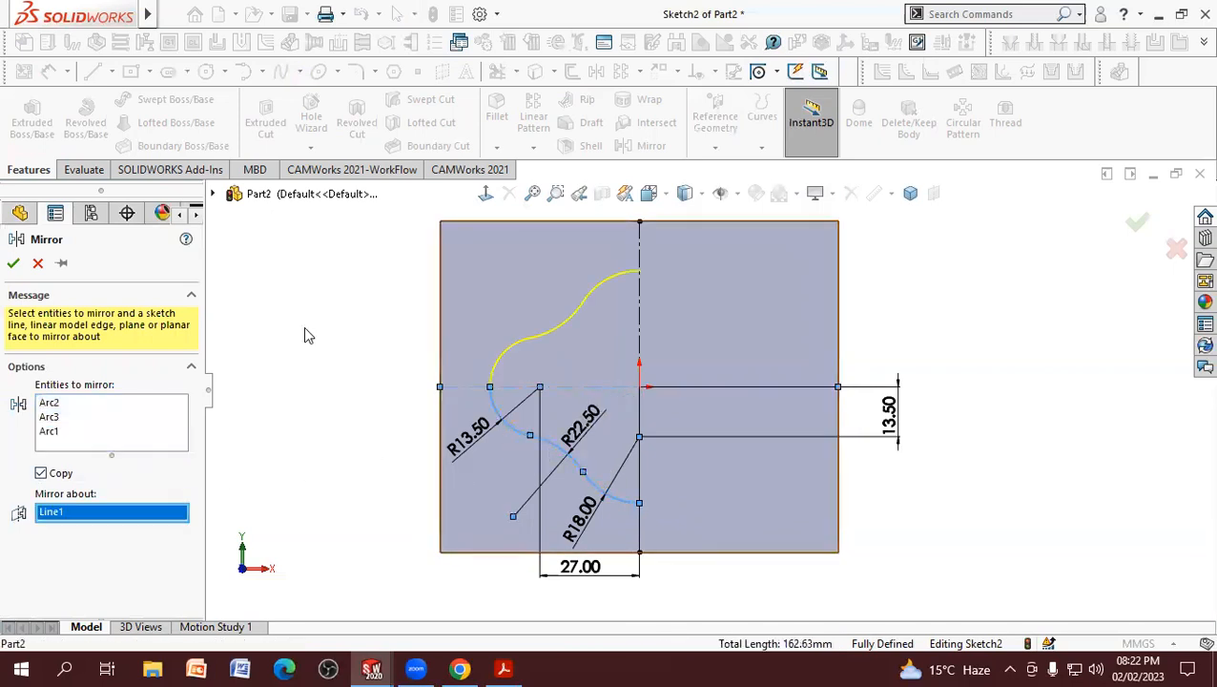
click(15, 263)
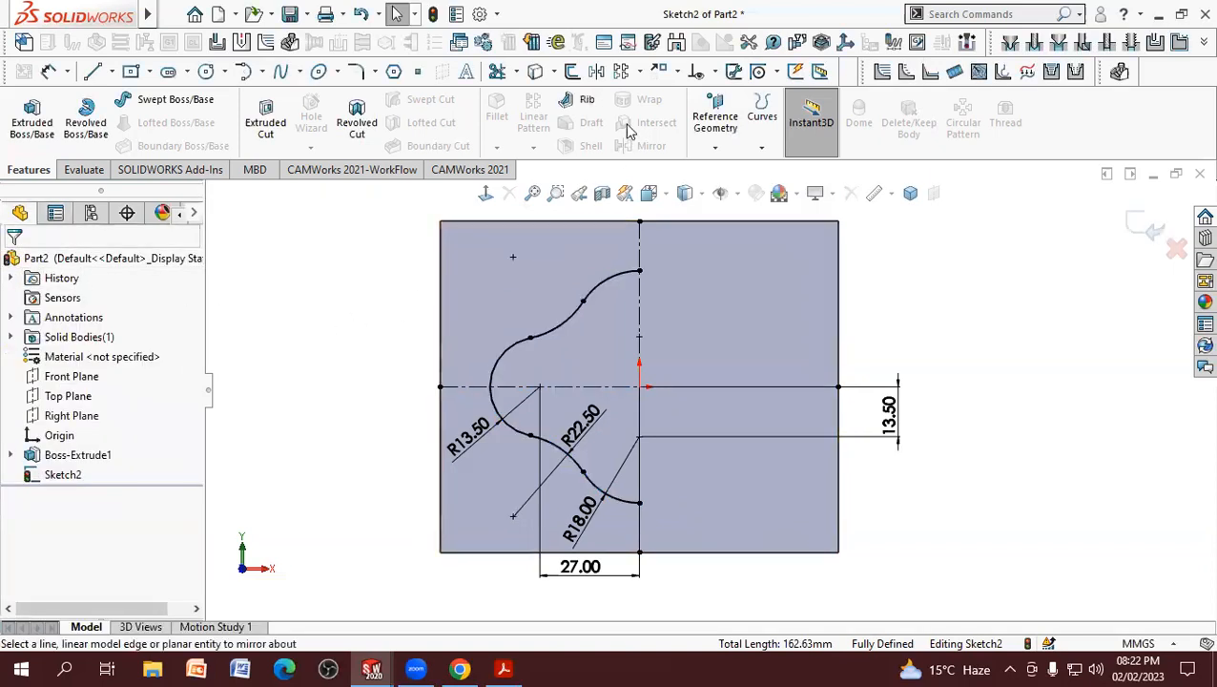
Step: Mirror all five arcs of the half outline about the vertical centerline to close the four-lobed boss profile
click(592, 74)
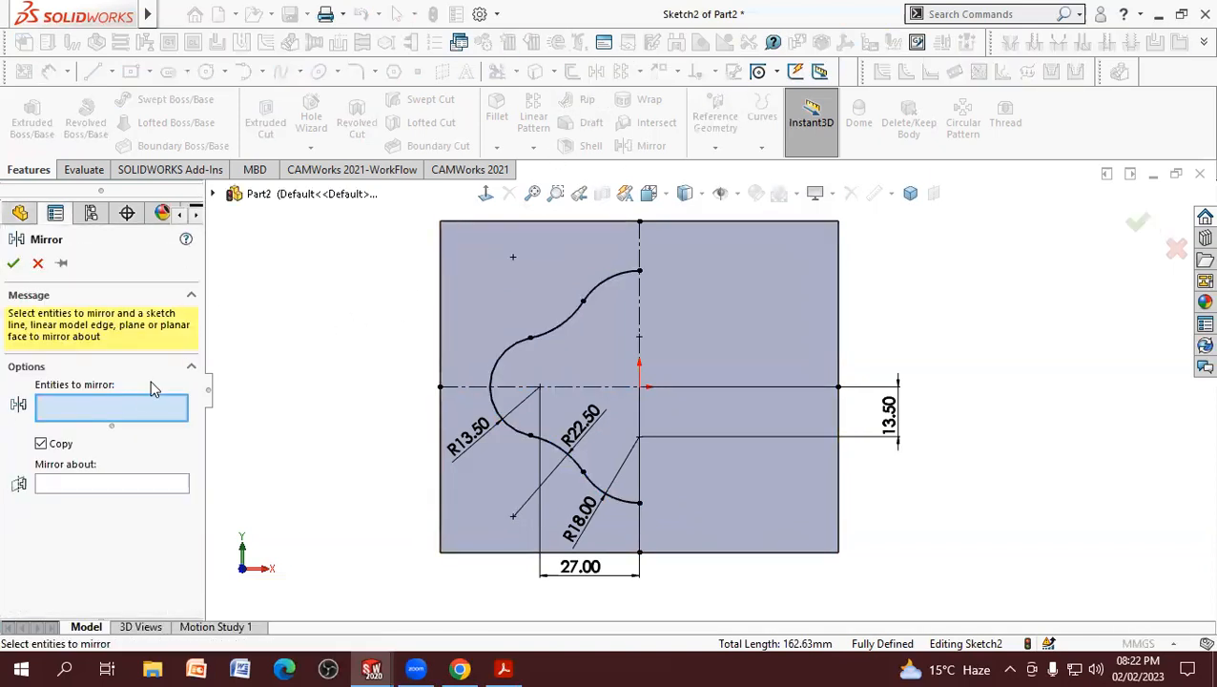
click(621, 277)
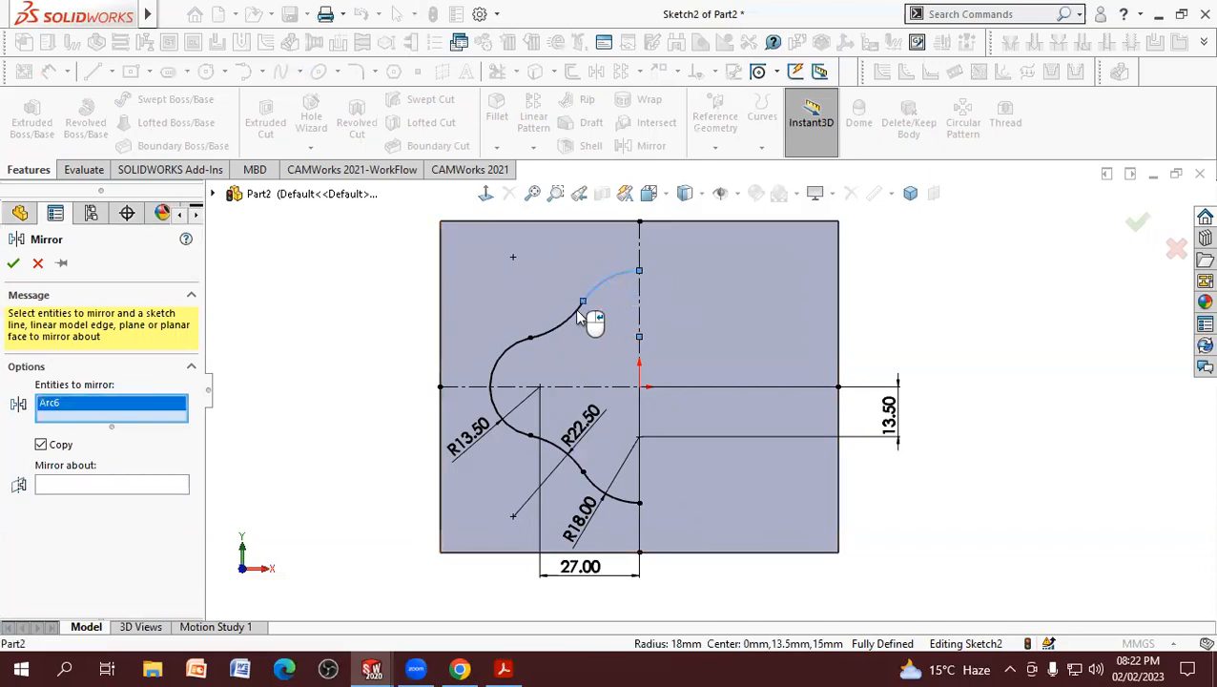
click(563, 320)
click(520, 342)
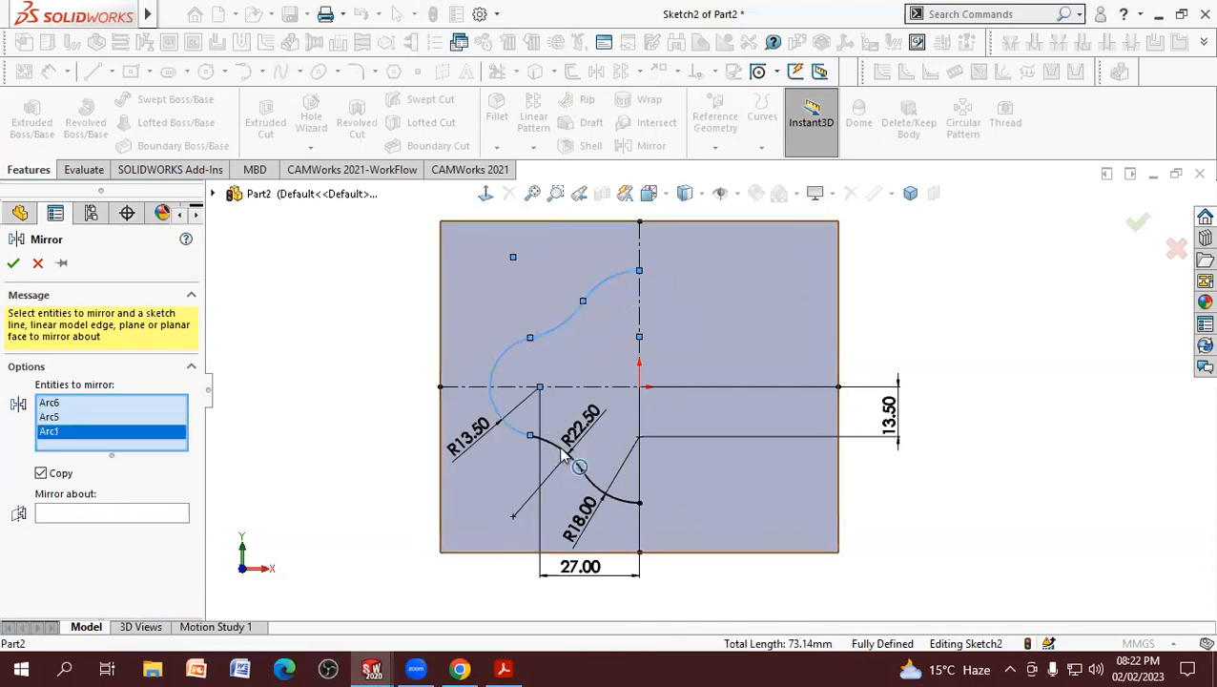
click(561, 461)
click(610, 502)
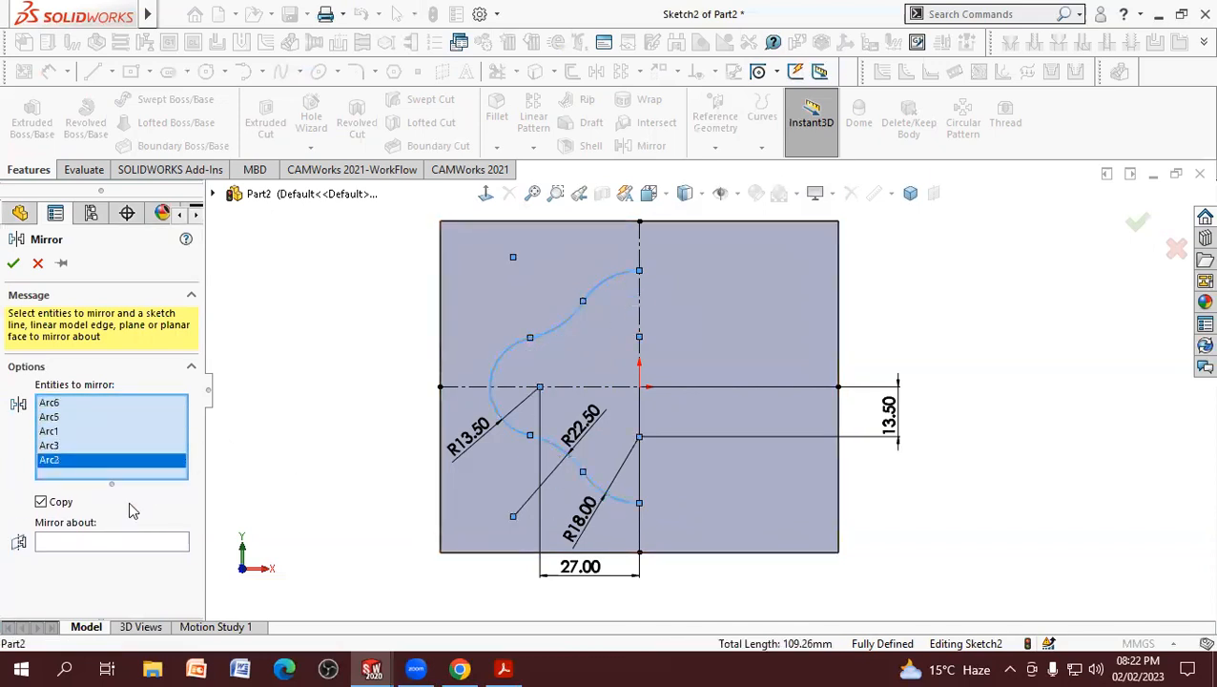
click(41, 542)
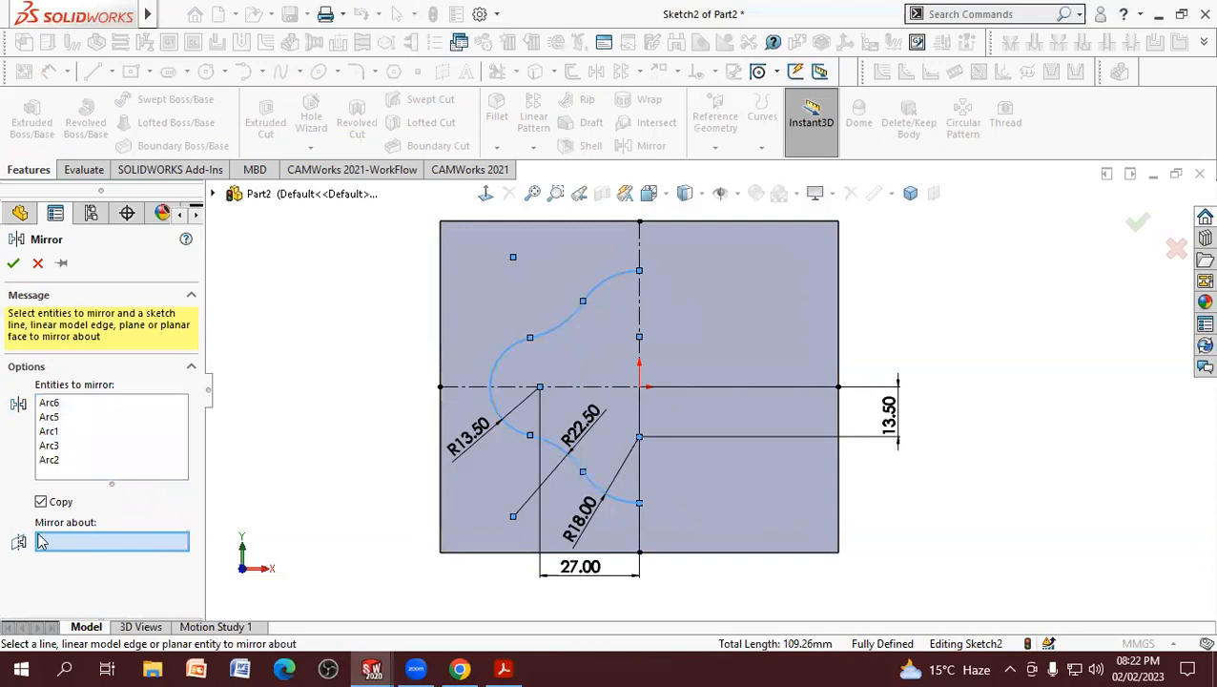
click(642, 303)
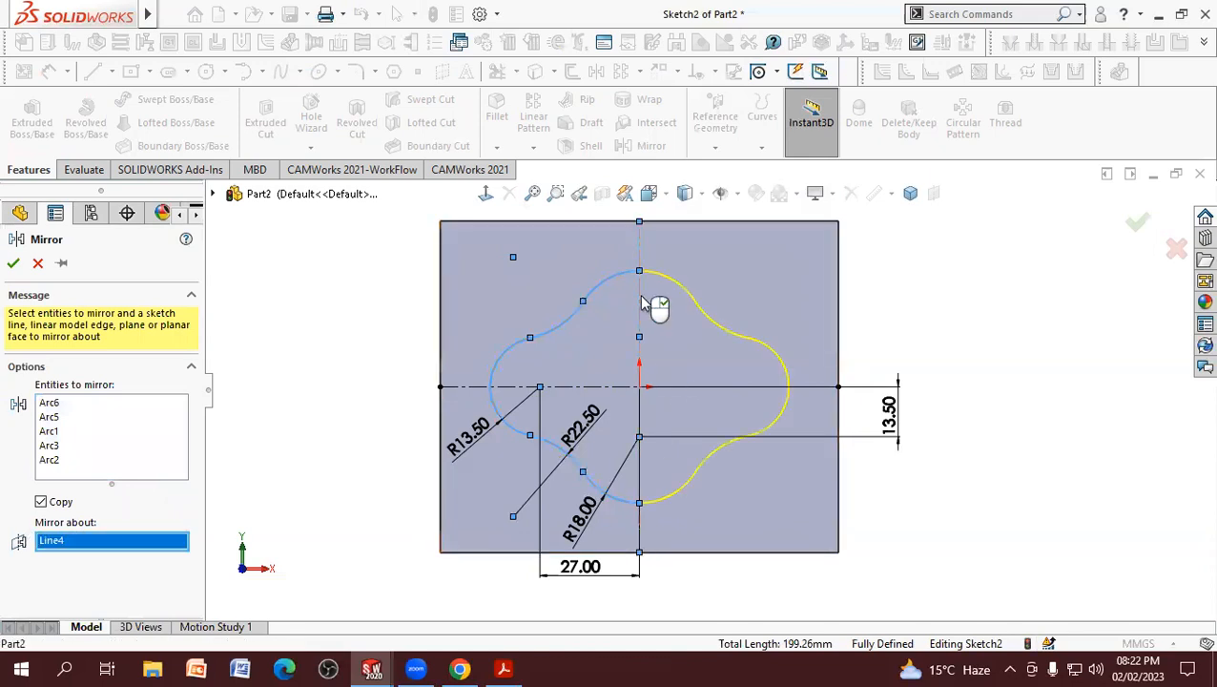
click(13, 265)
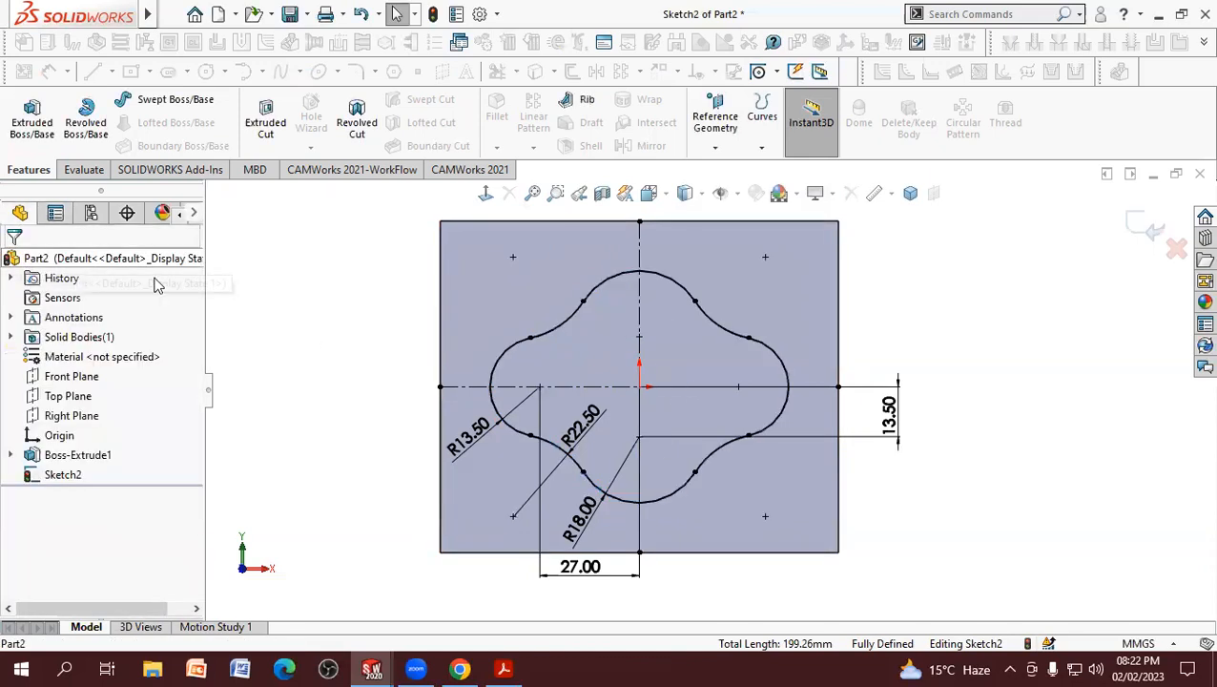
Step: Finish the sketch, check the boss height in the PDF, and extrude the four-lobed profile 30 mm (45-15) from the plate
click(1141, 224)
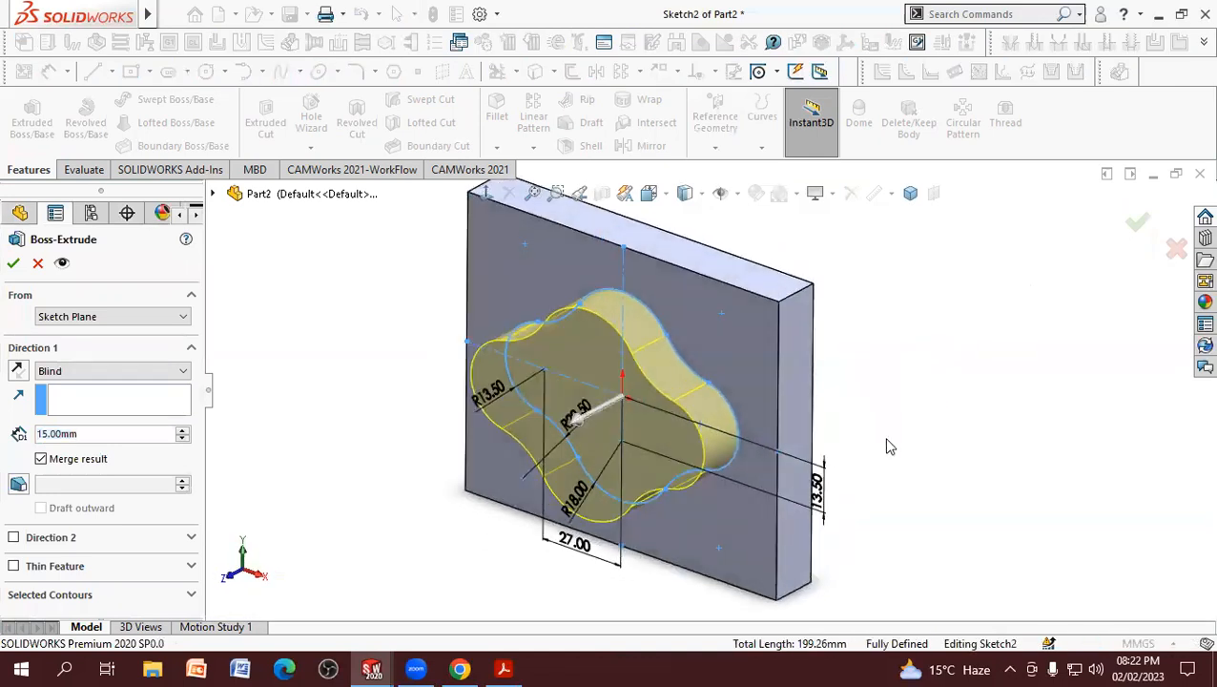
click(505, 668)
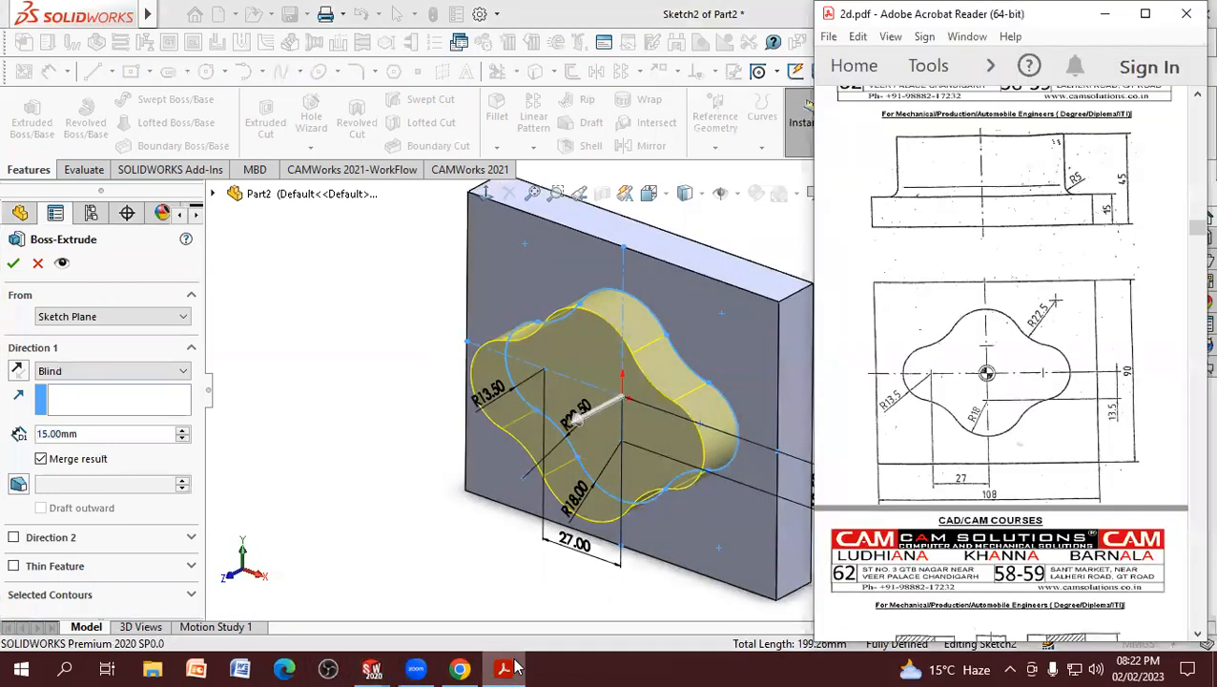
click(508, 668)
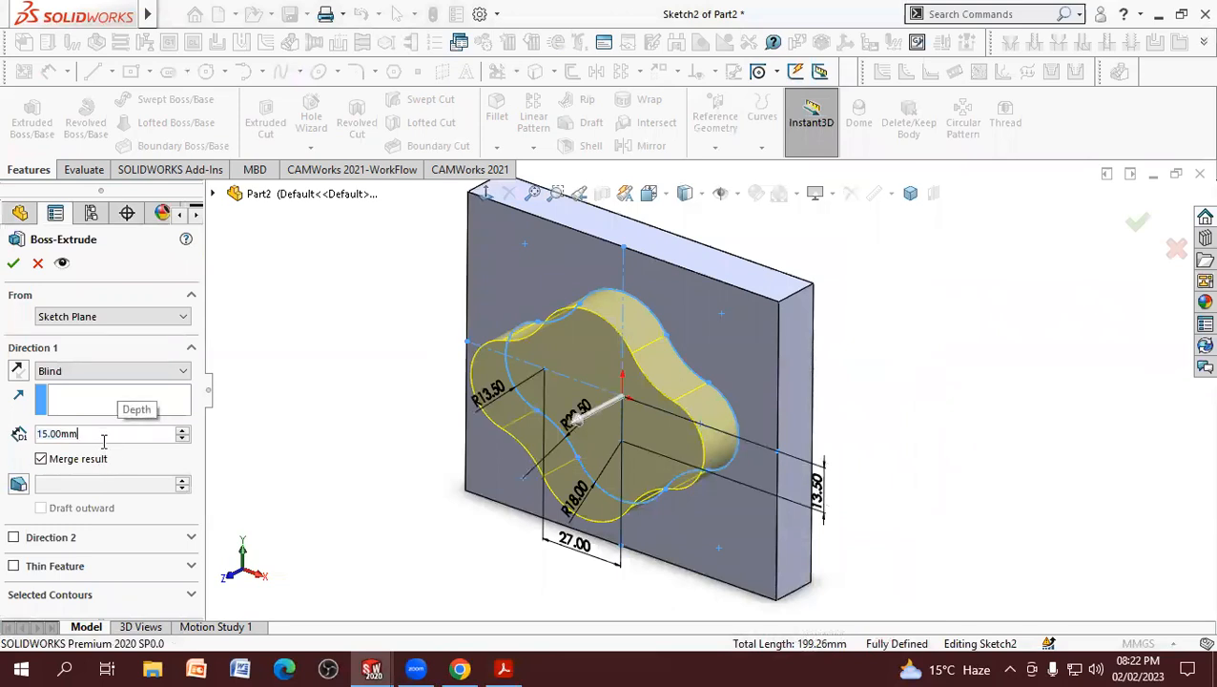
text(45-15)
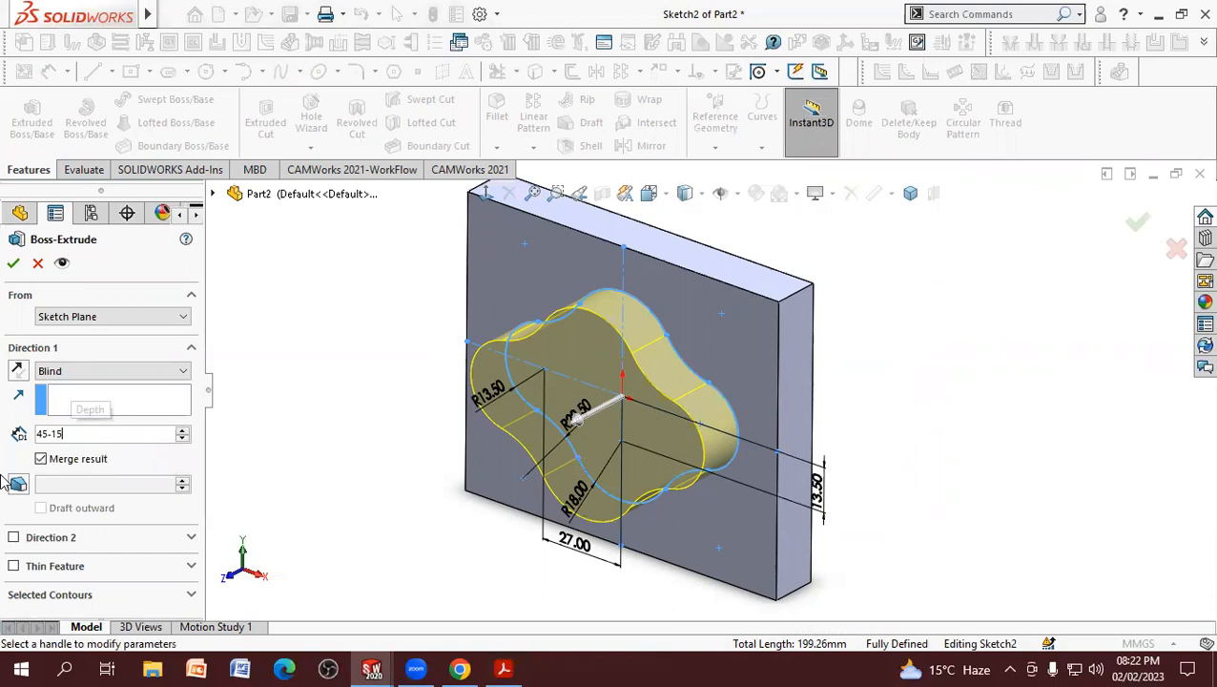
key(Return)
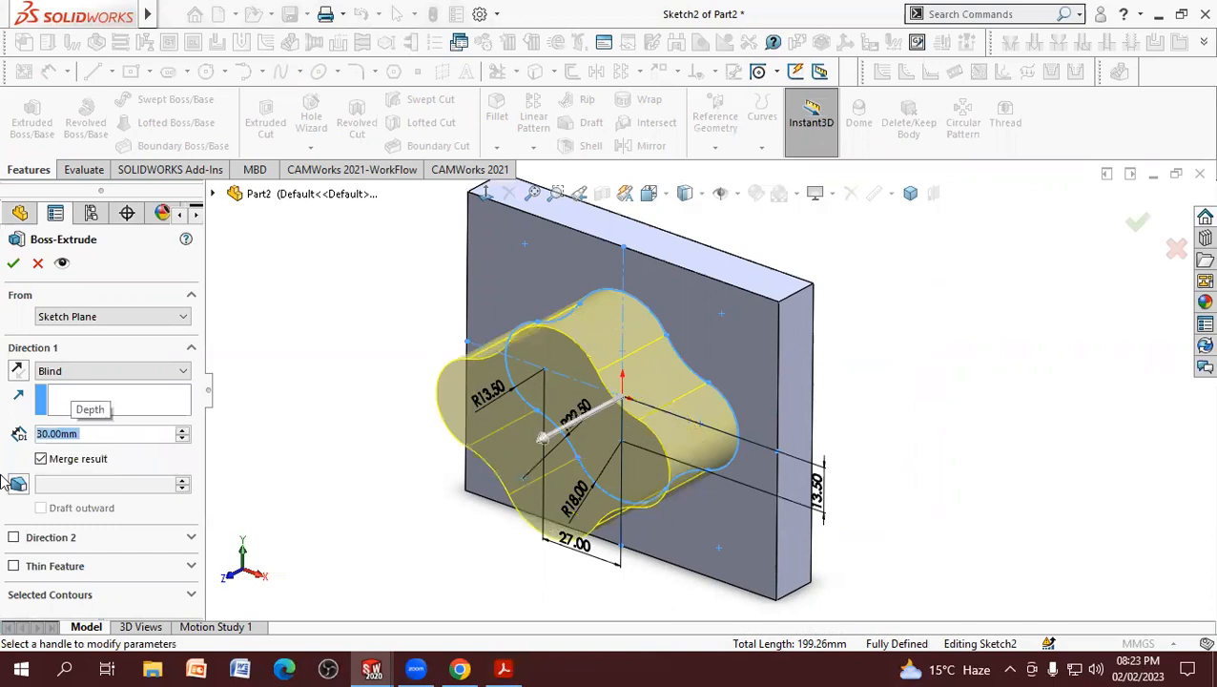
click(14, 264)
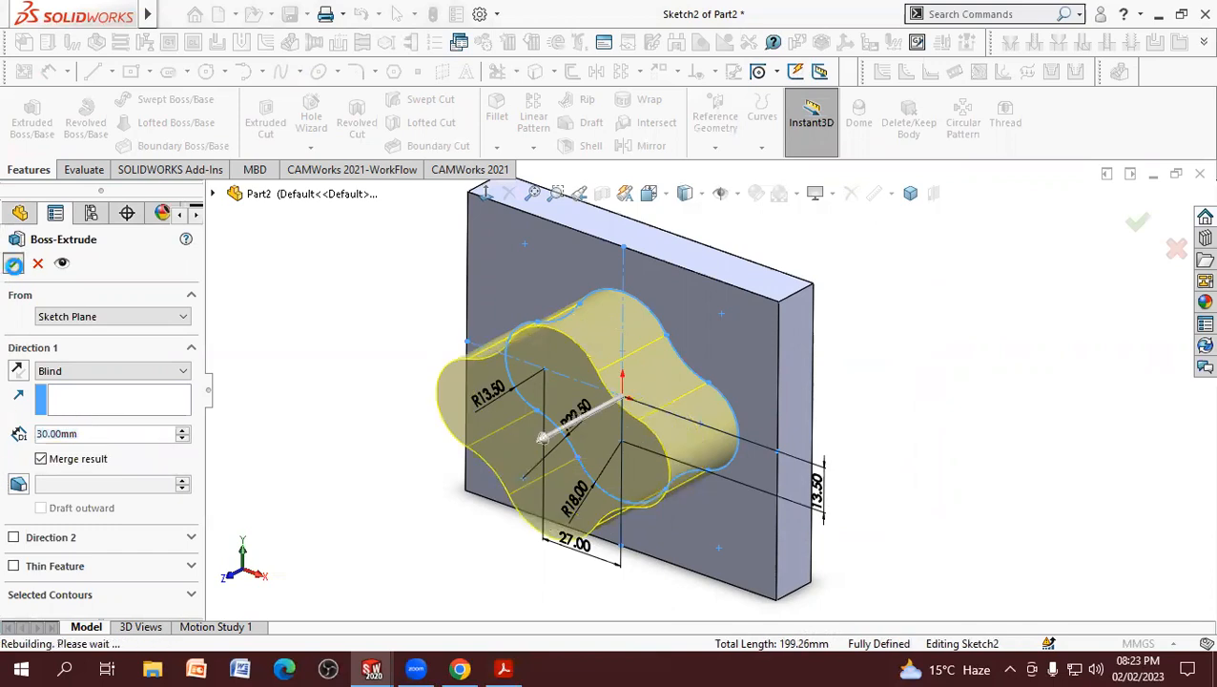
Step: Check the fillet radius in the PDF, and add a 5 mm fillet along the edge where the boss meets the plate
click(371, 410)
middle_drag(389, 424, 407, 211)
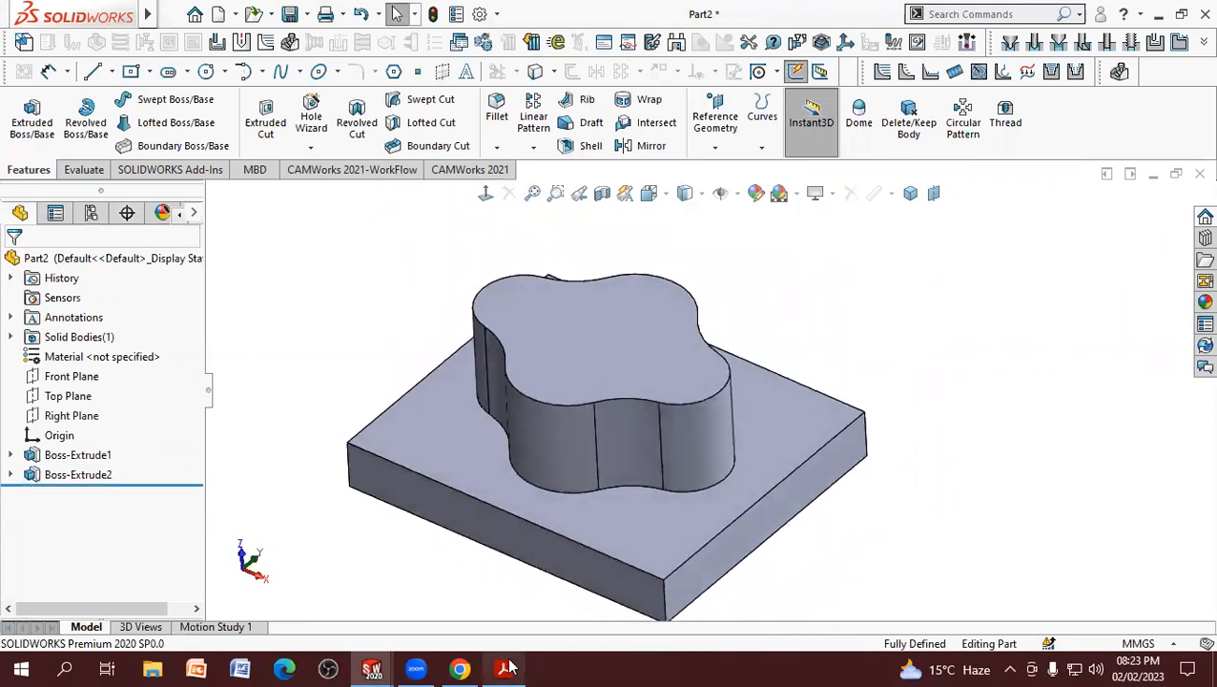
click(509, 666)
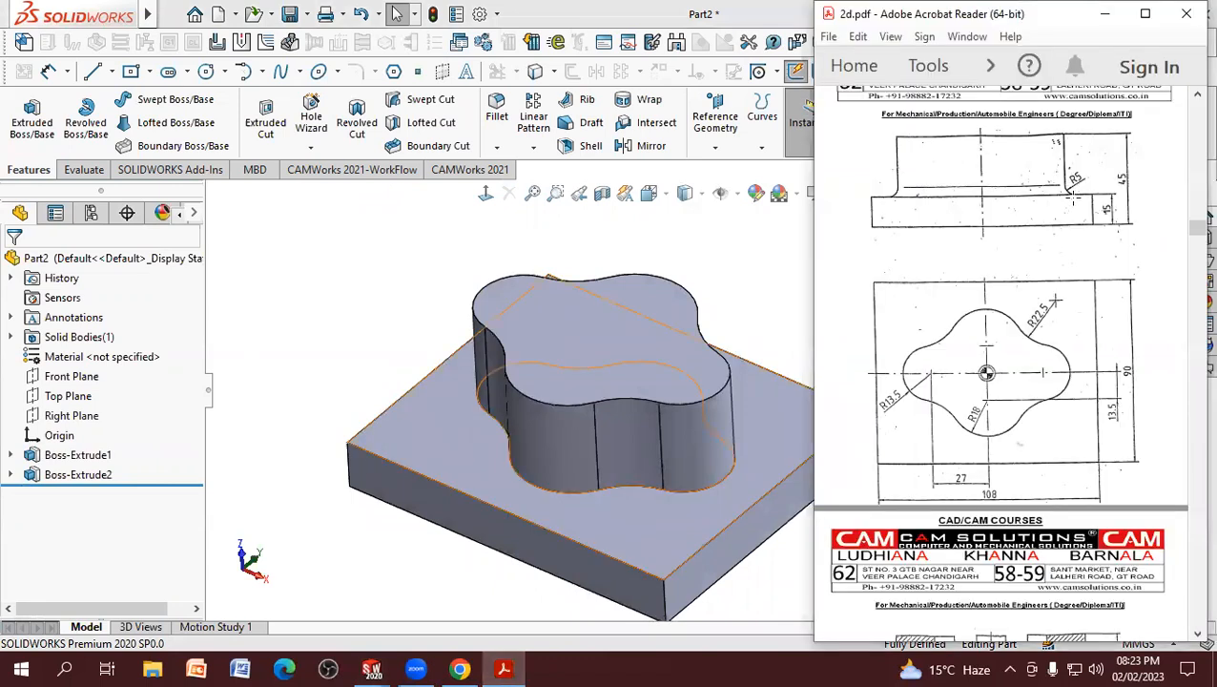
click(778, 234)
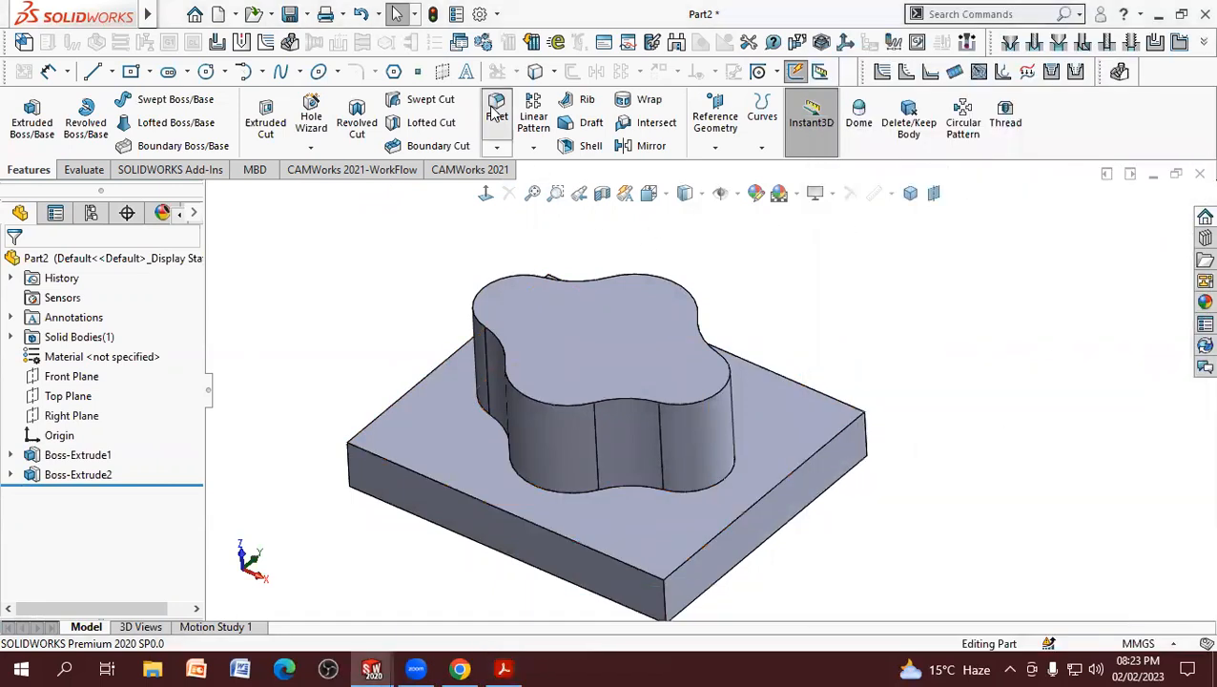
click(564, 494)
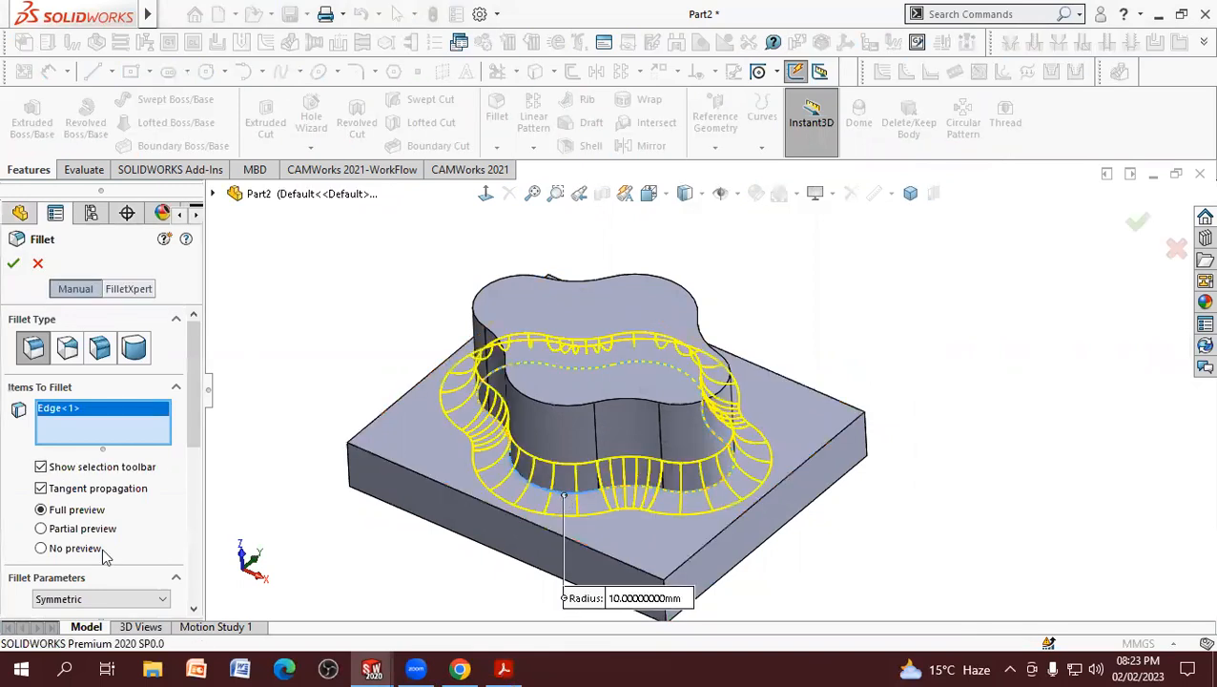
scroll(195, 431, down, 3)
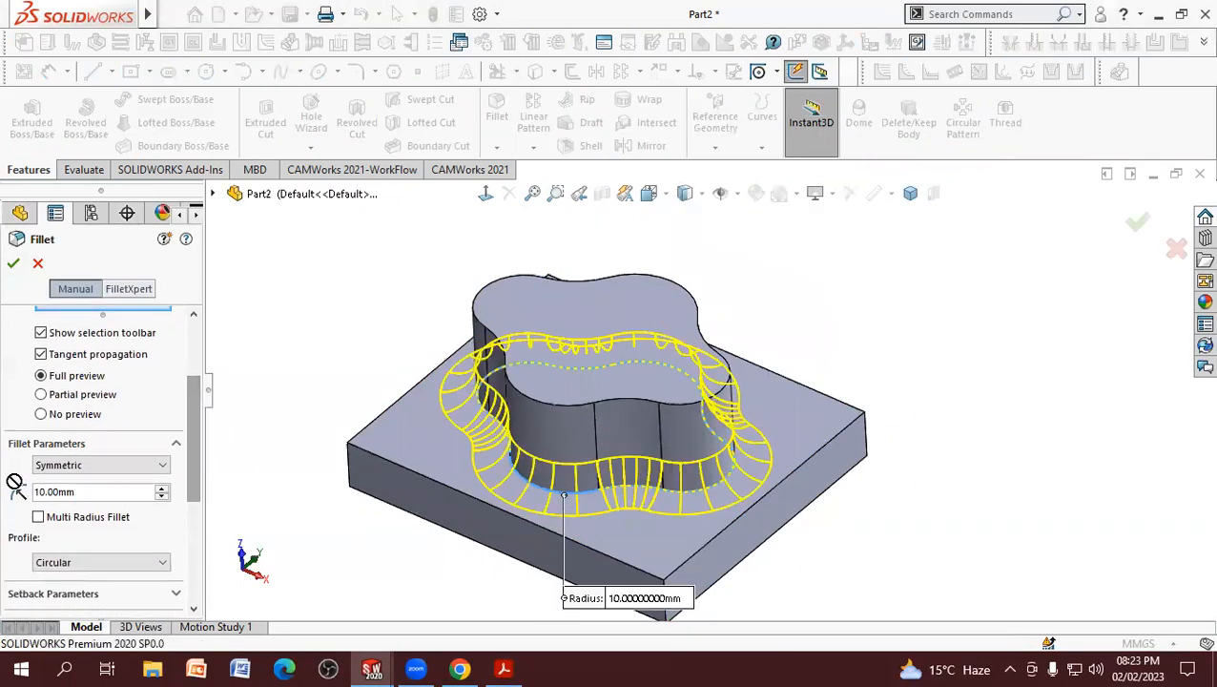
text(5)
key(Return)
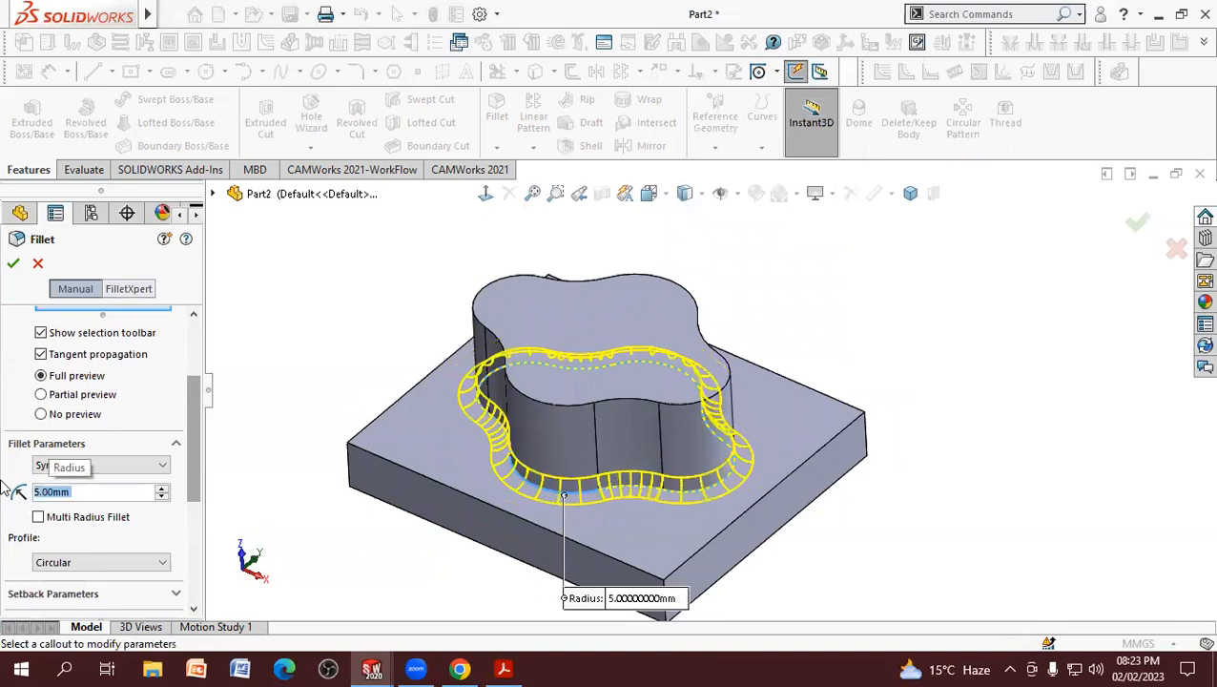
click(13, 263)
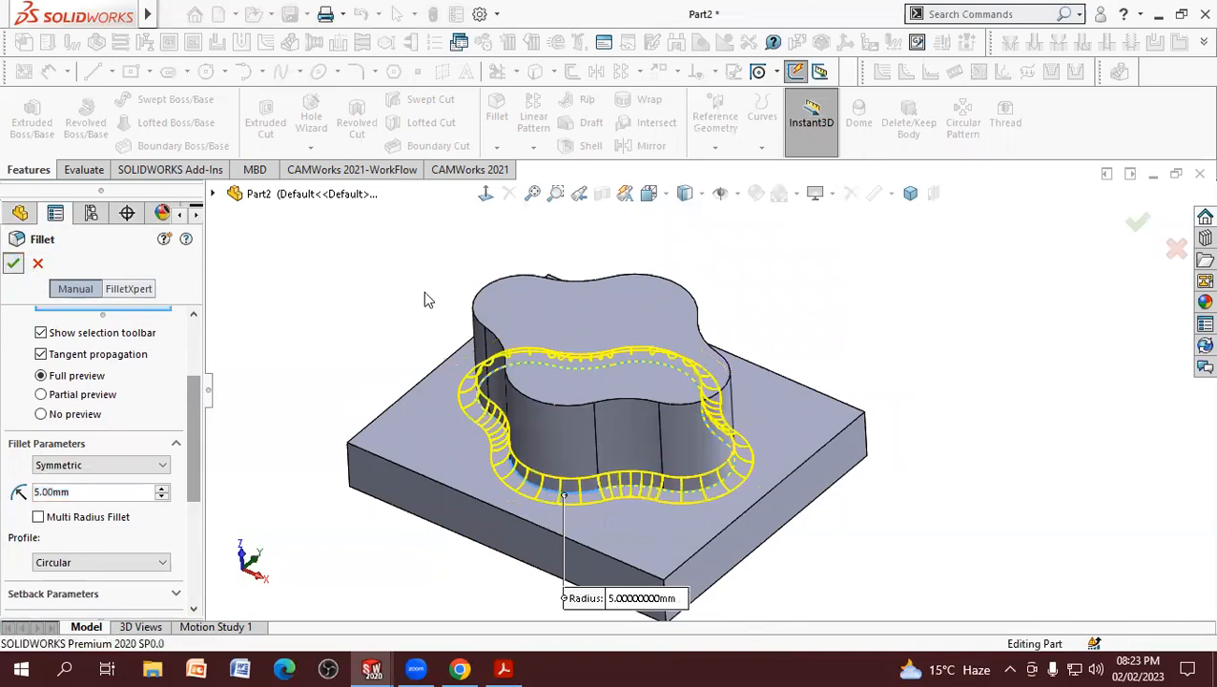
Step: Inspect the finished plate with its filleted four-lobed boss, and narrow the feature tree
scroll(400, 323, up, 2)
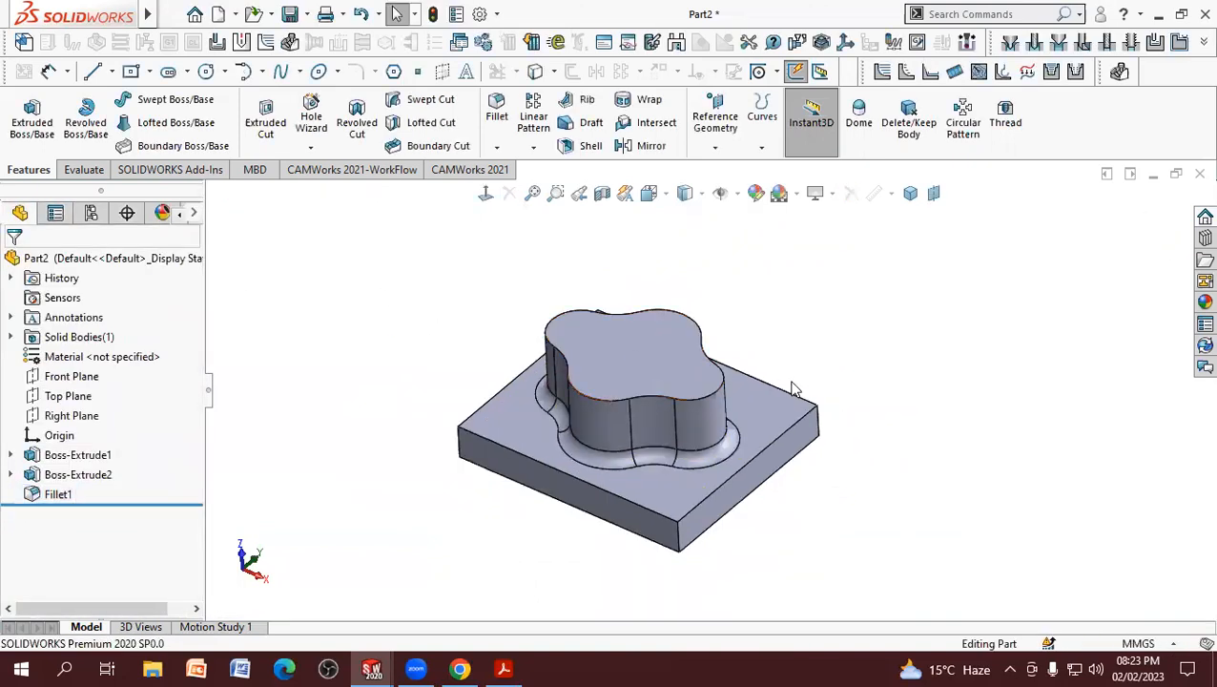
scroll(837, 384, down, 2)
scroll(863, 545, up, 2)
scroll(852, 458, down, 2)
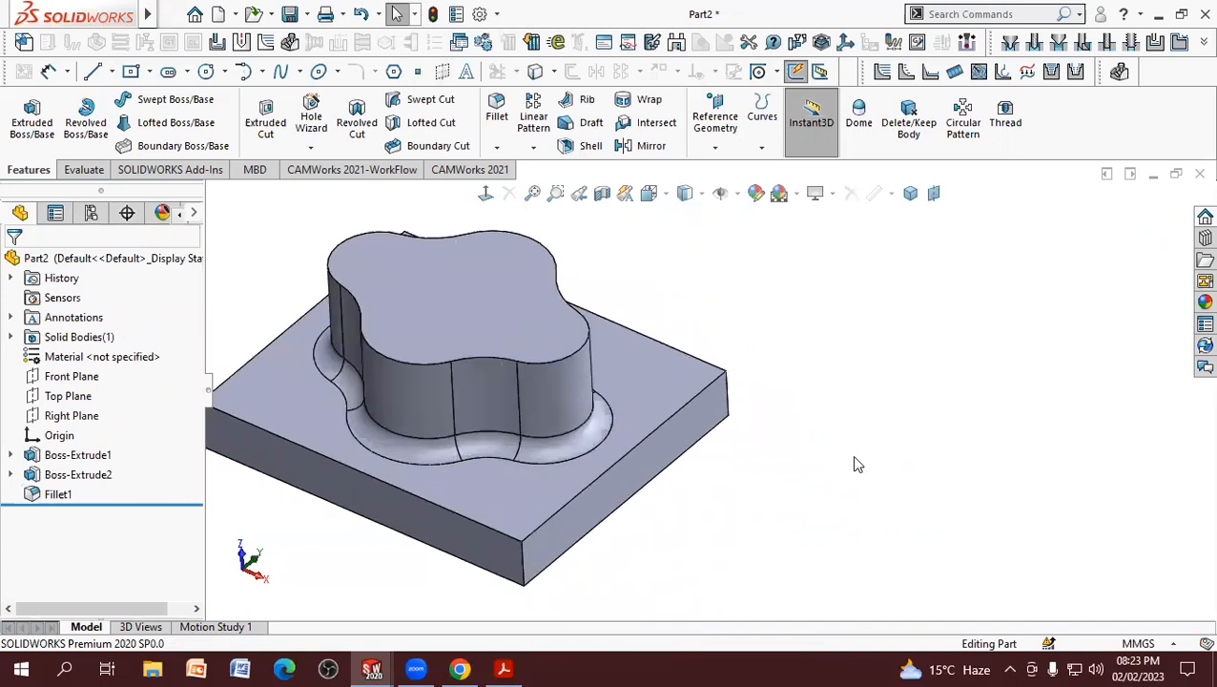
scroll(853, 462, up, 1)
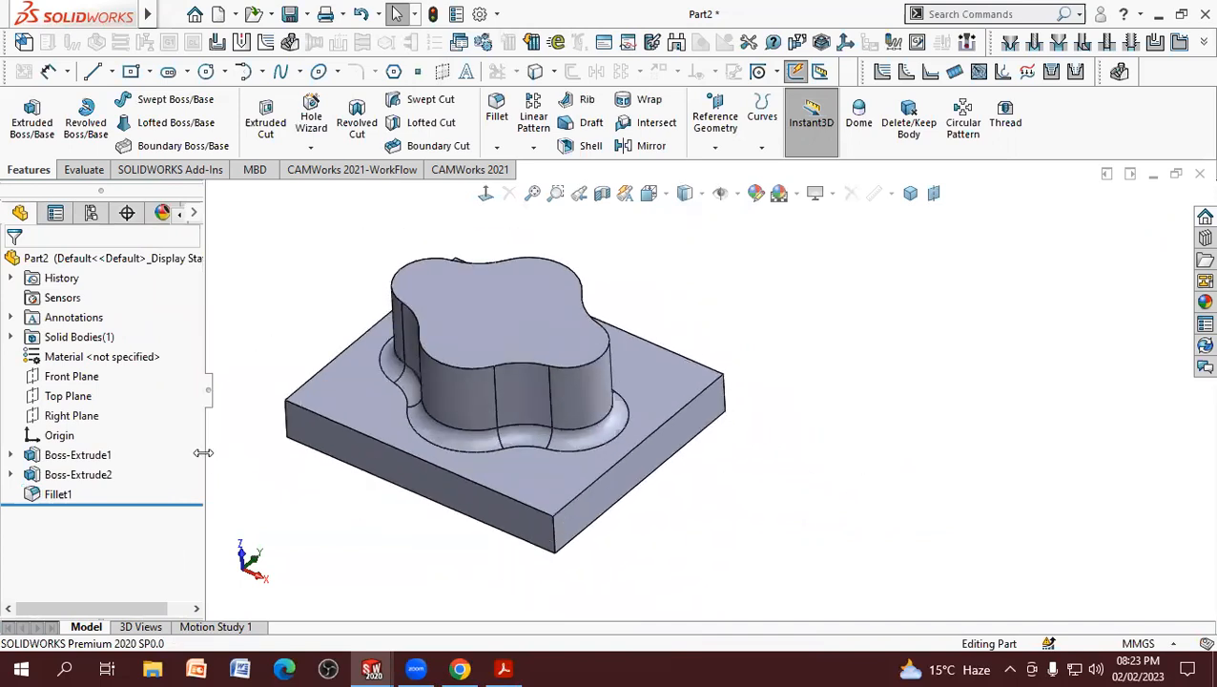
drag(203, 453, 157, 451)
scroll(679, 402, down, 2)
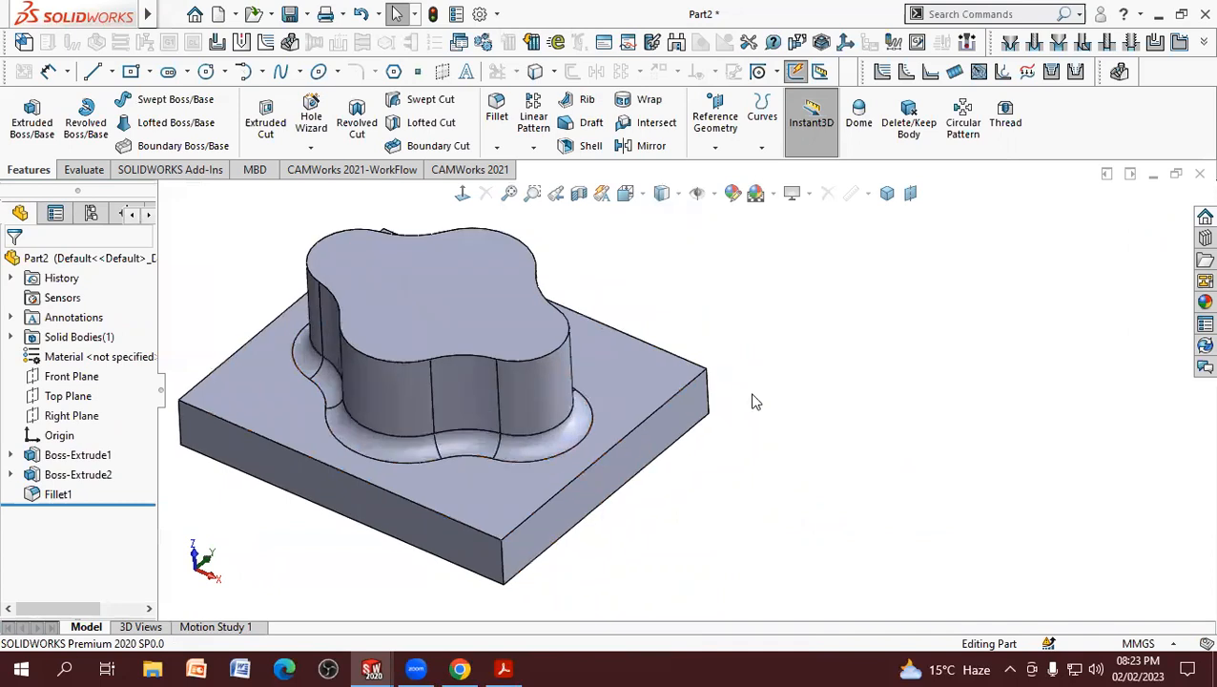
scroll(650, 398, up, 3)
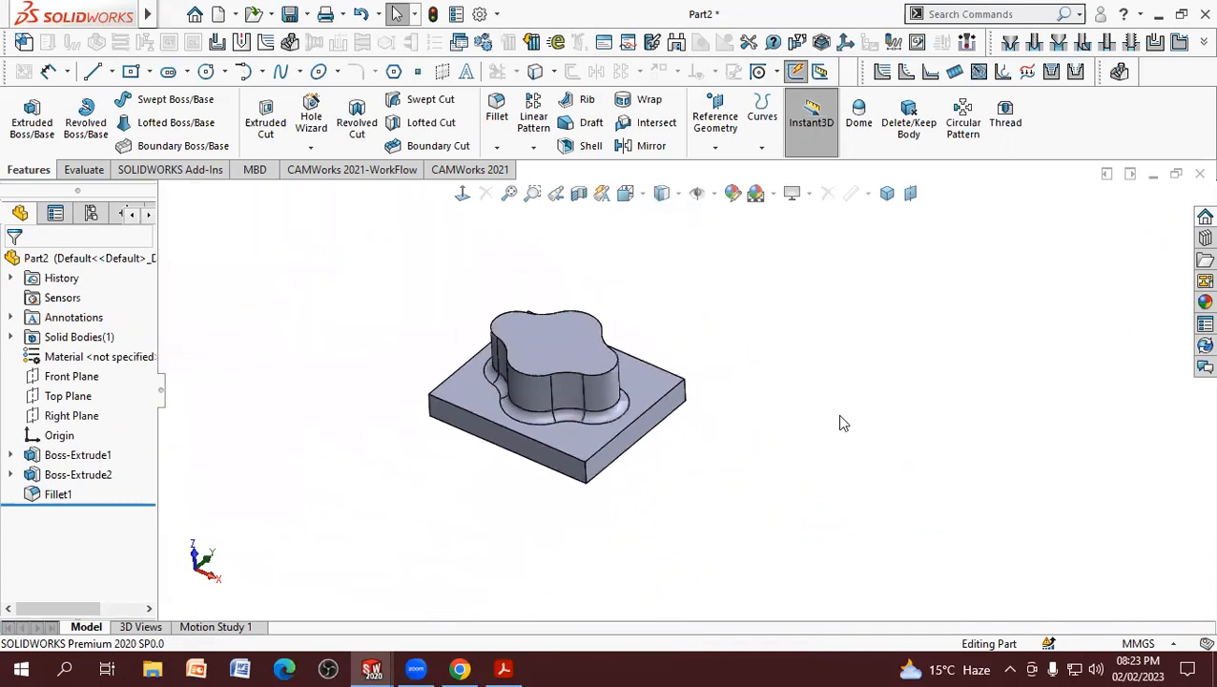
scroll(816, 410, down, 1)
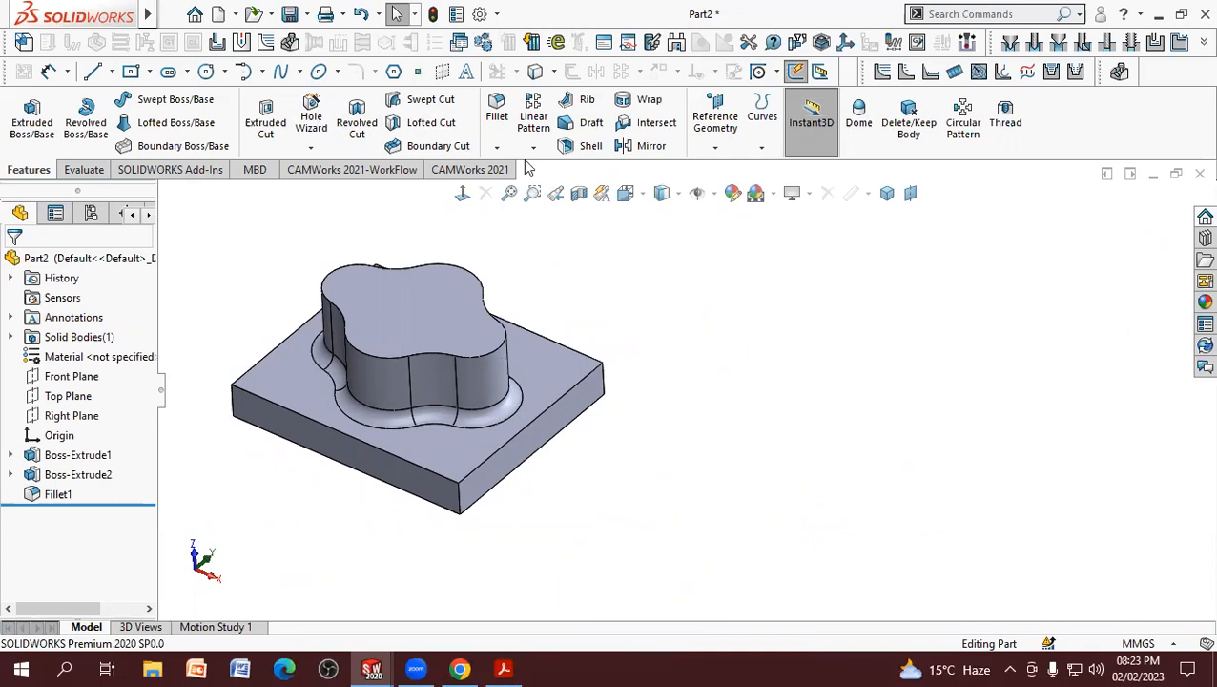
Step: Tile the Part2 and Part1 windows vertically, and hide the feature tree in both to show the models in full
mouse_move(81, 10)
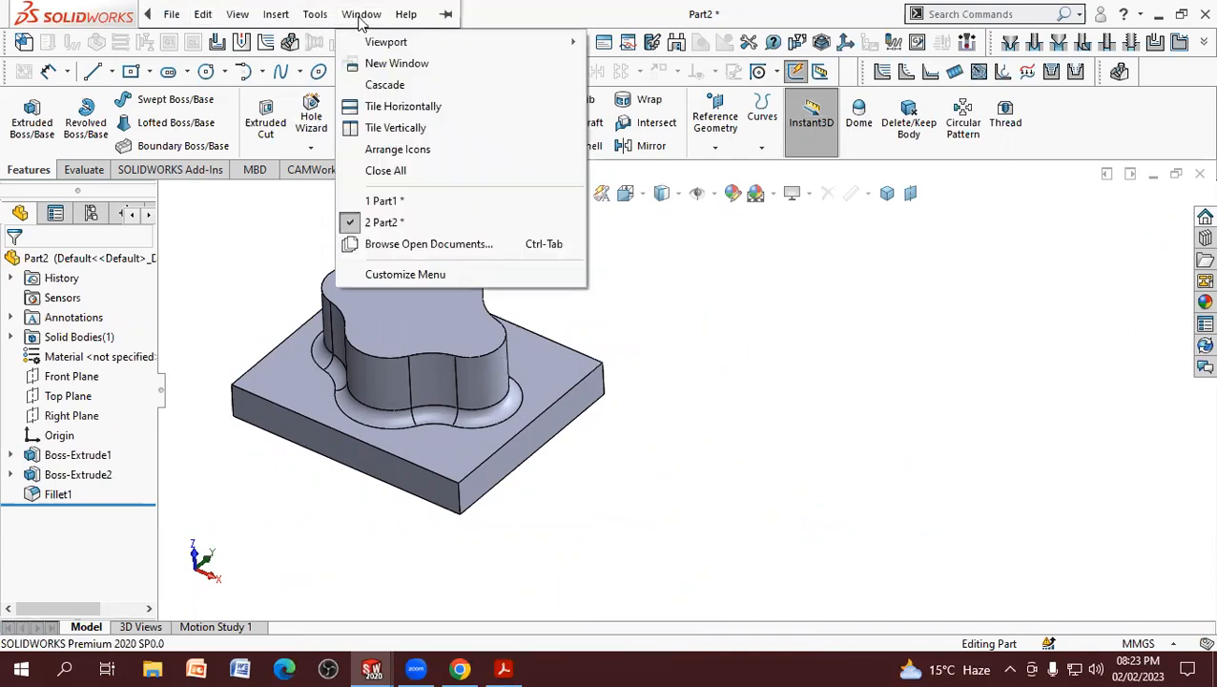
click(412, 127)
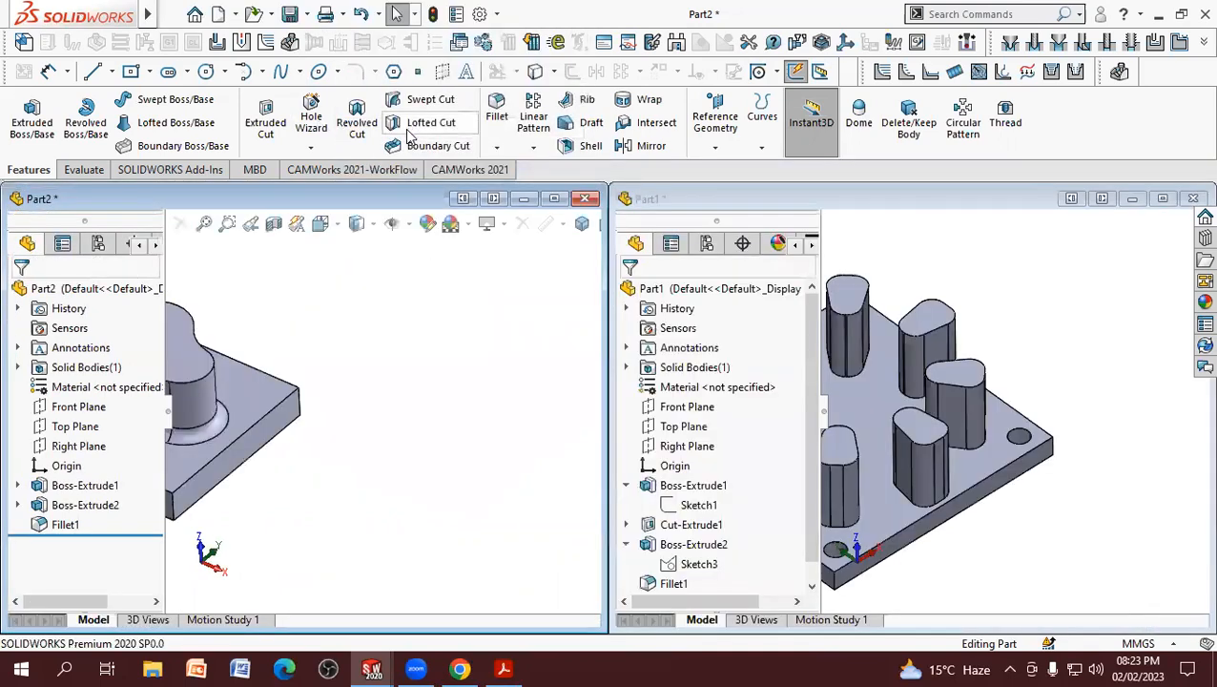
click(826, 424)
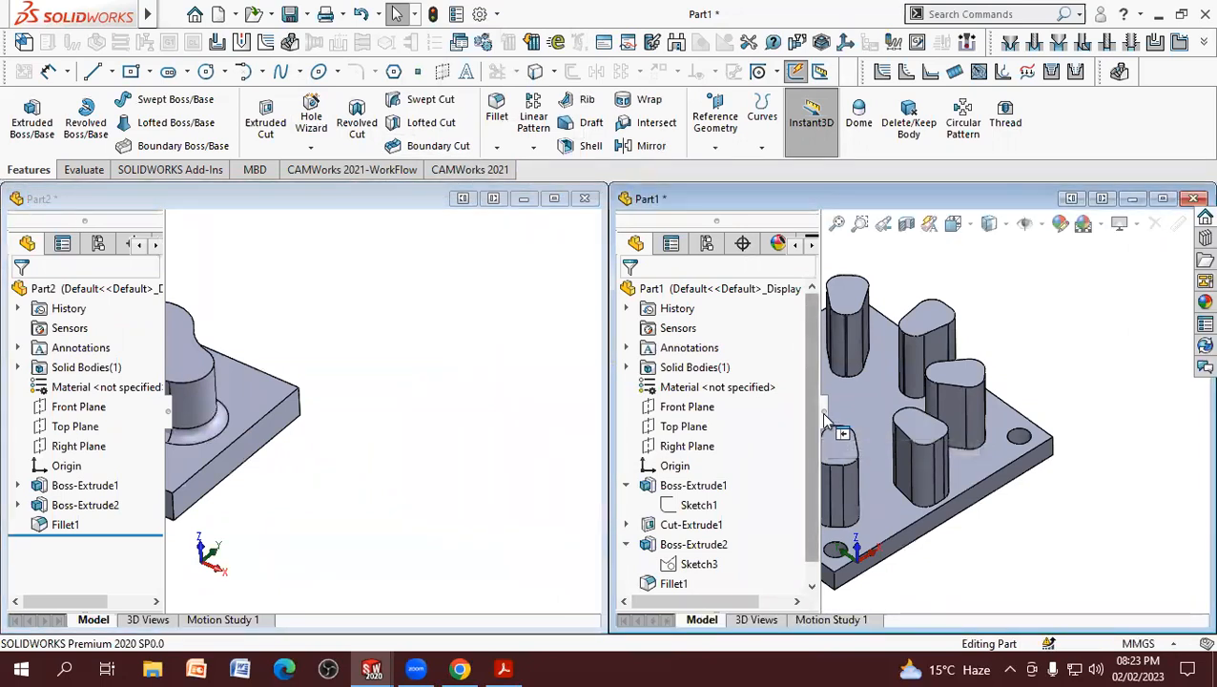
drag(826, 424, 782, 431)
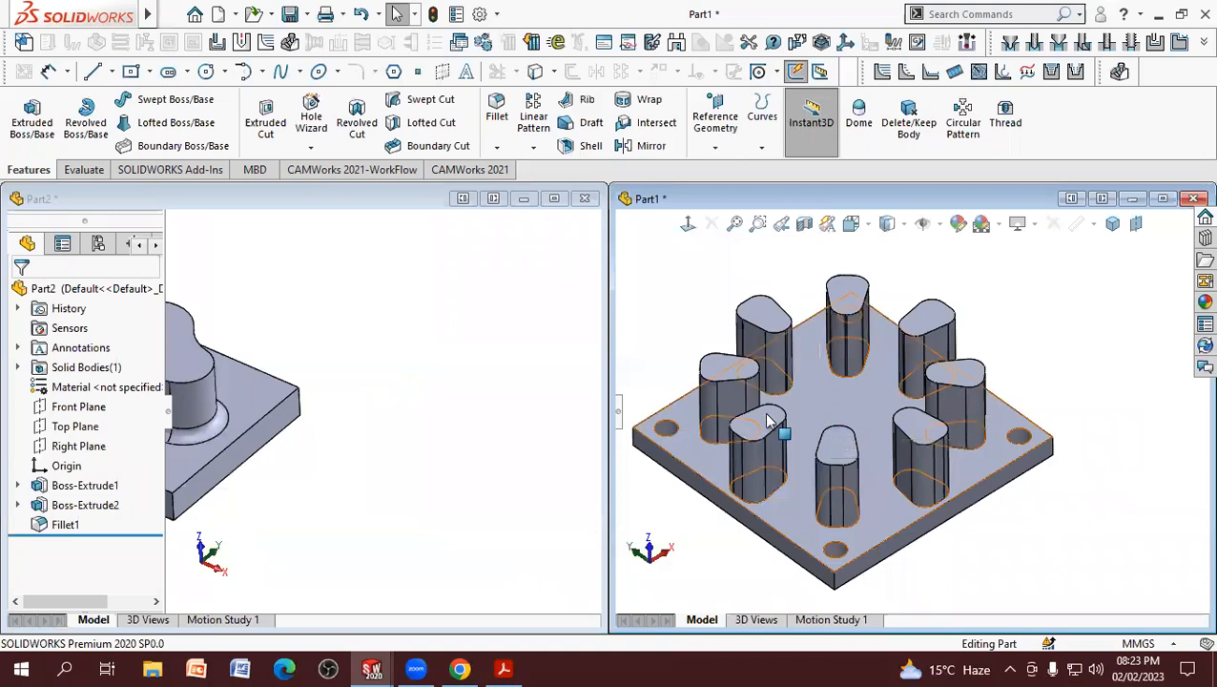
click(168, 414)
Step: Examine the filleted four-lobed boss part and the eight-post plate side by side, fitting each model within its own window
scroll(315, 423, down, 3)
scroll(399, 426, up, 2)
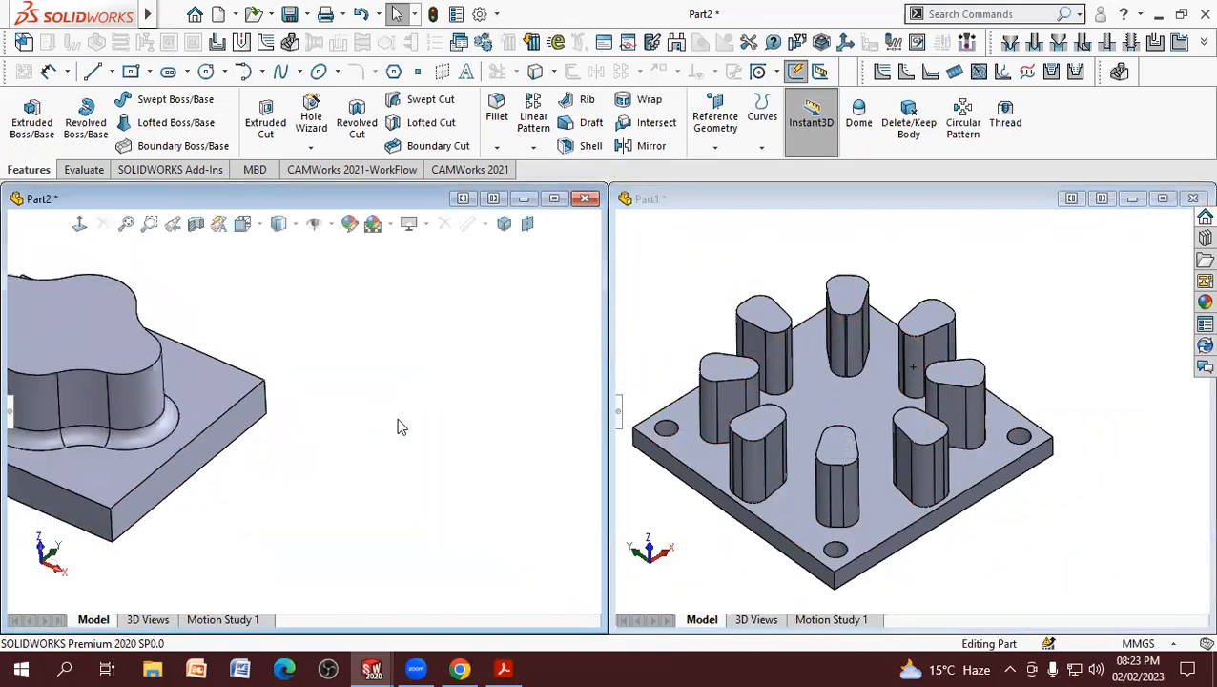
scroll(339, 350, up, 3)
scroll(409, 476, down, 3)
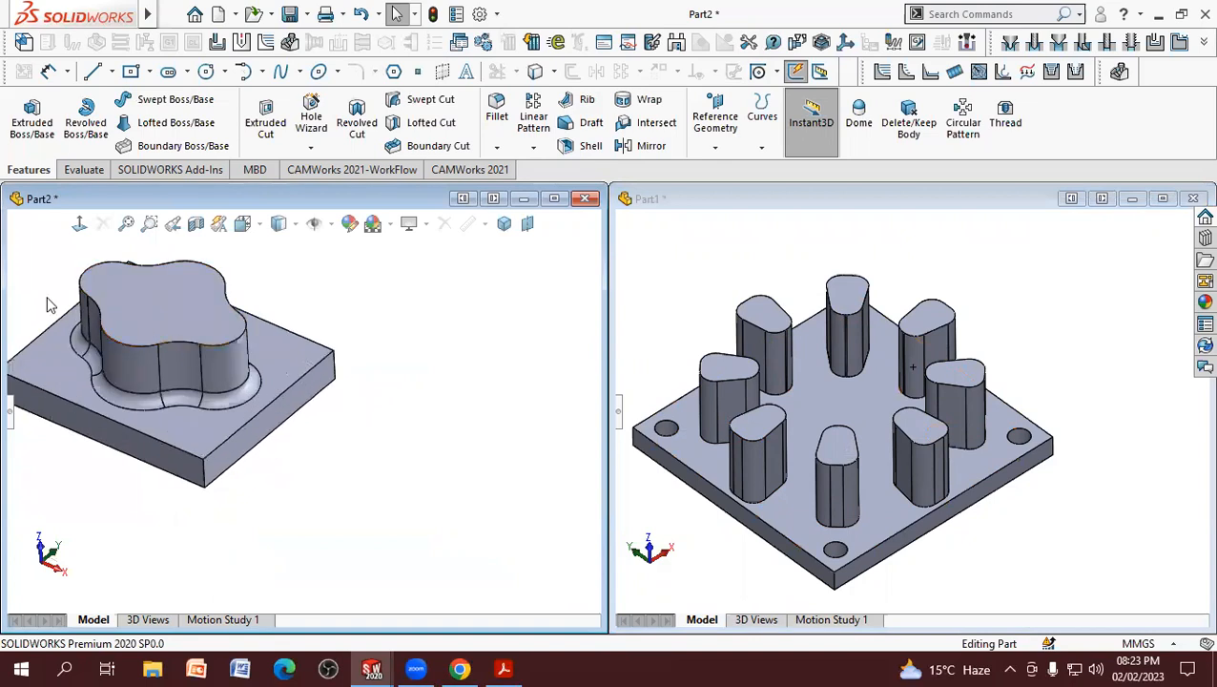
scroll(28, 286, down, 2)
scroll(115, 314, up, 1)
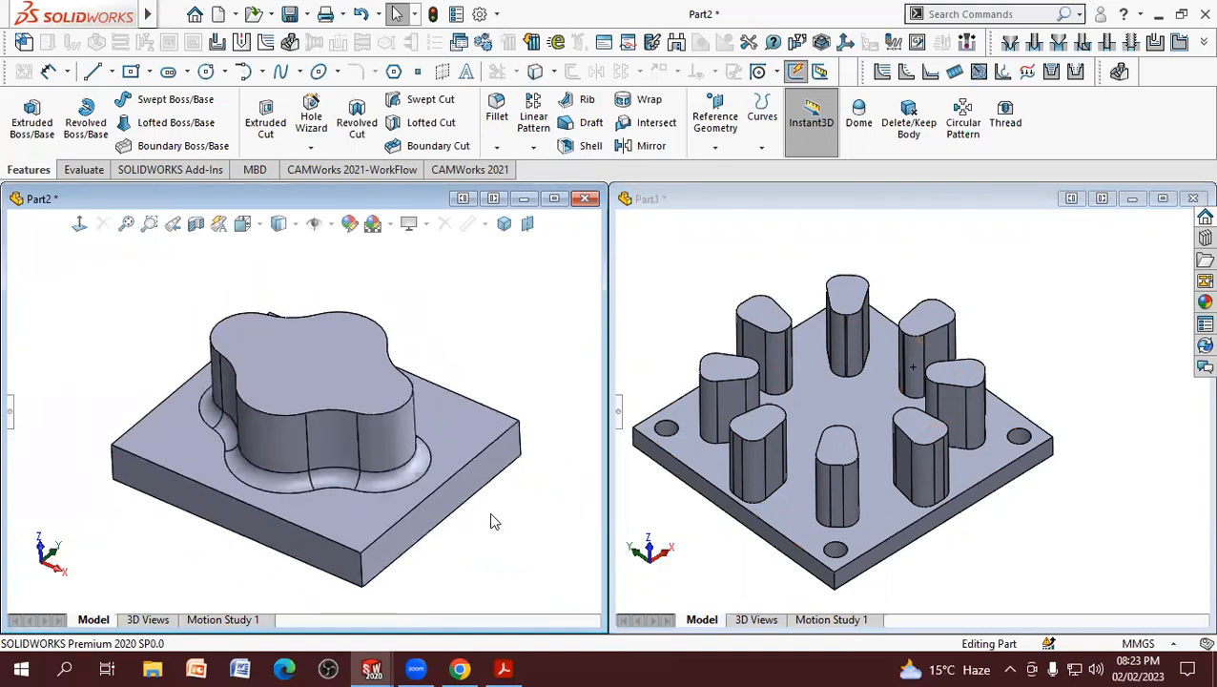
scroll(491, 522, down, 1)
scroll(1088, 402, up, 2)
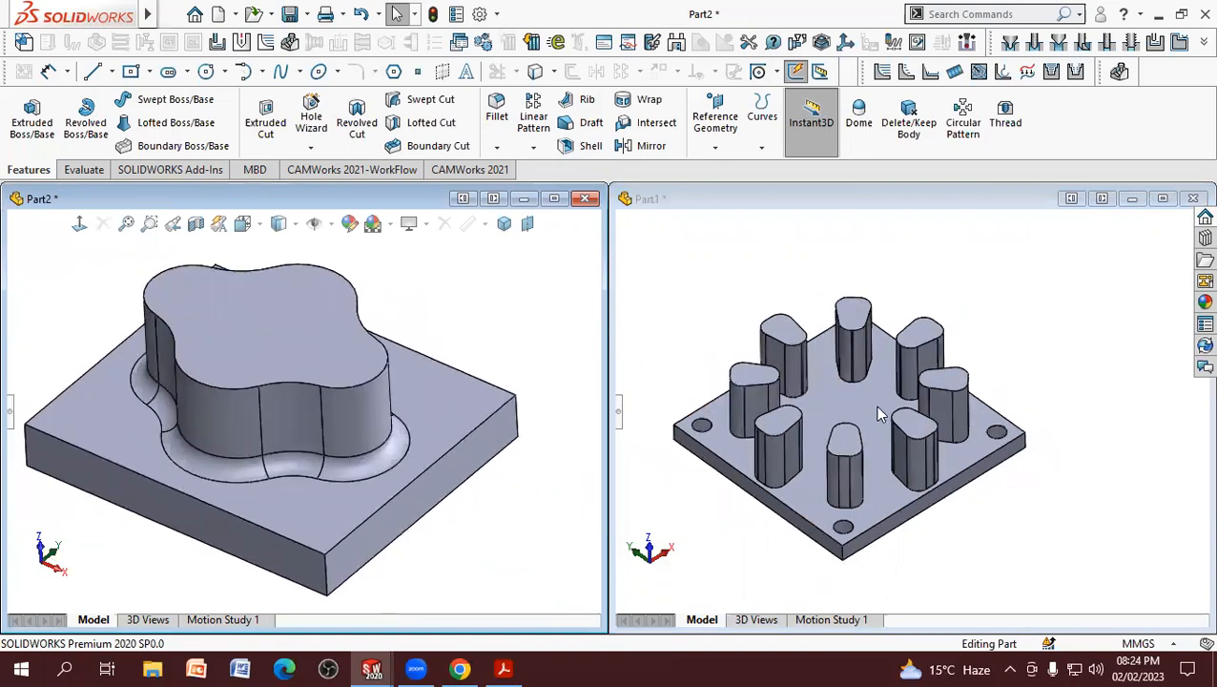
scroll(708, 420, down, 2)
scroll(1048, 535, up, 2)
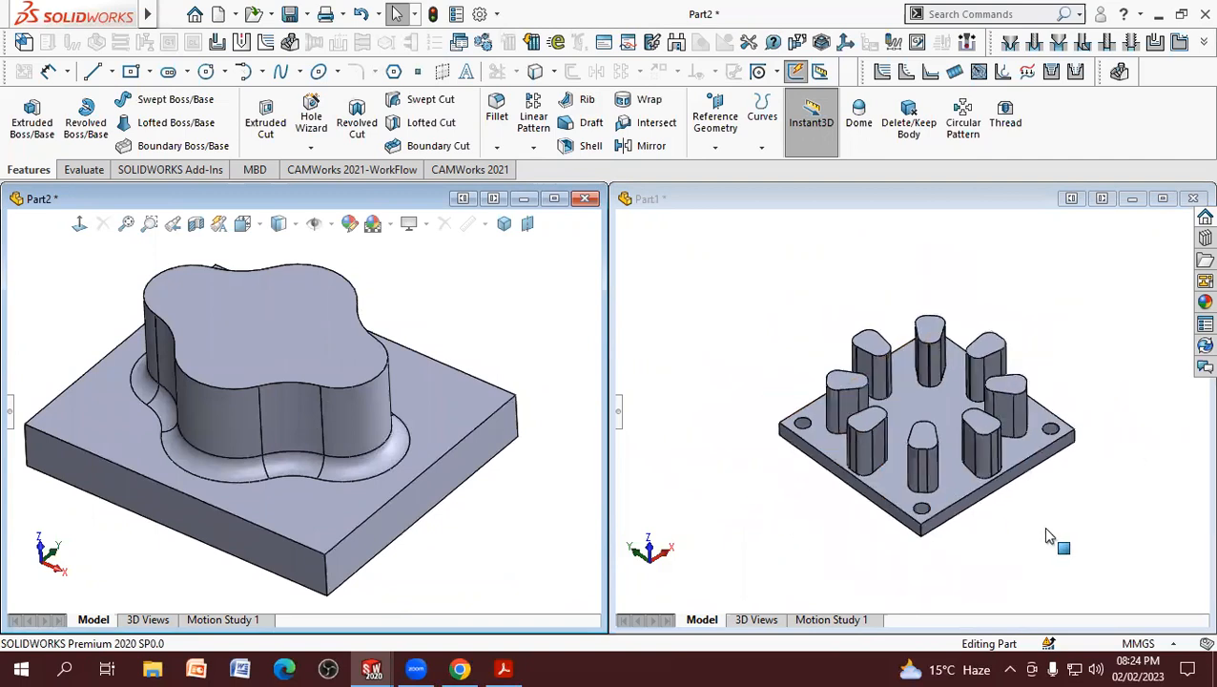
scroll(1054, 535, down, 1)
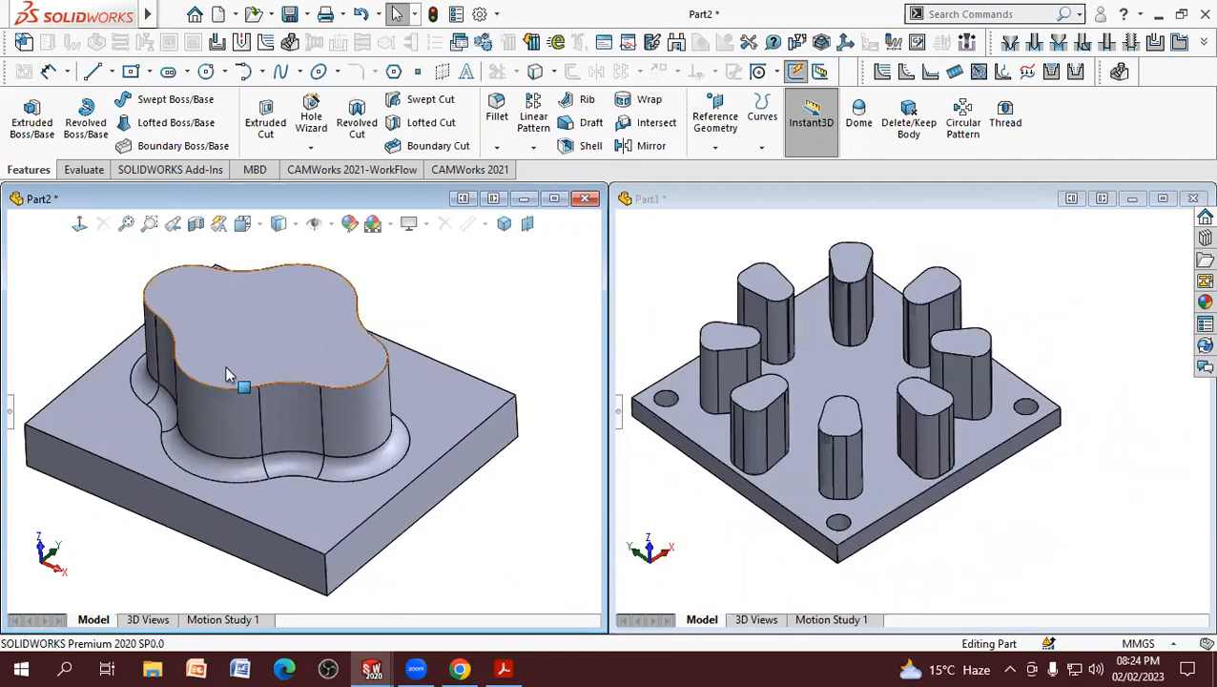
scroll(298, 411, up, 1)
scroll(114, 405, down, 1)
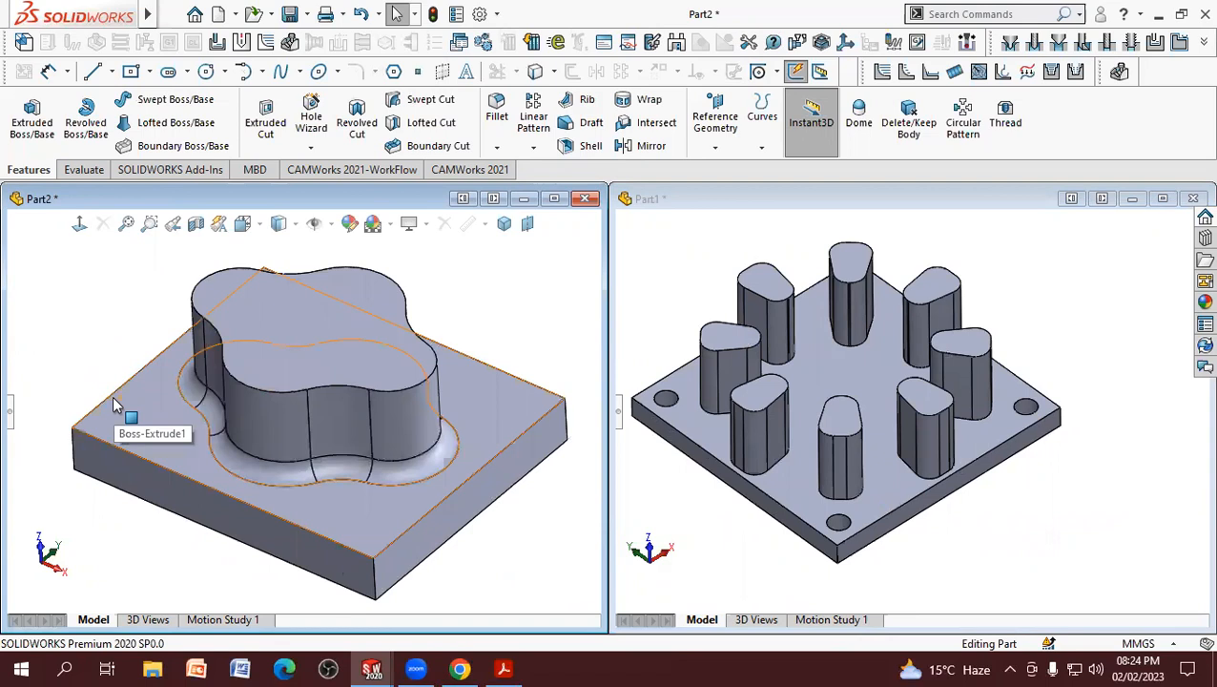
click(10, 412)
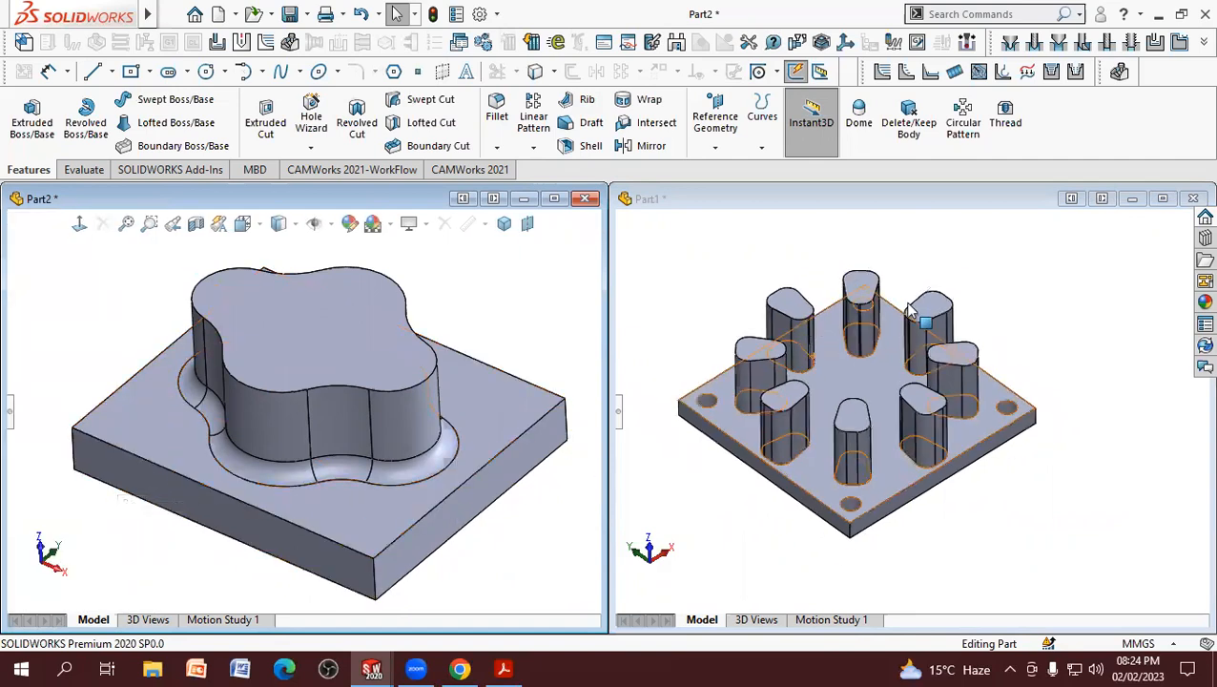
scroll(769, 441, down, 2)
scroll(767, 436, up, 1)
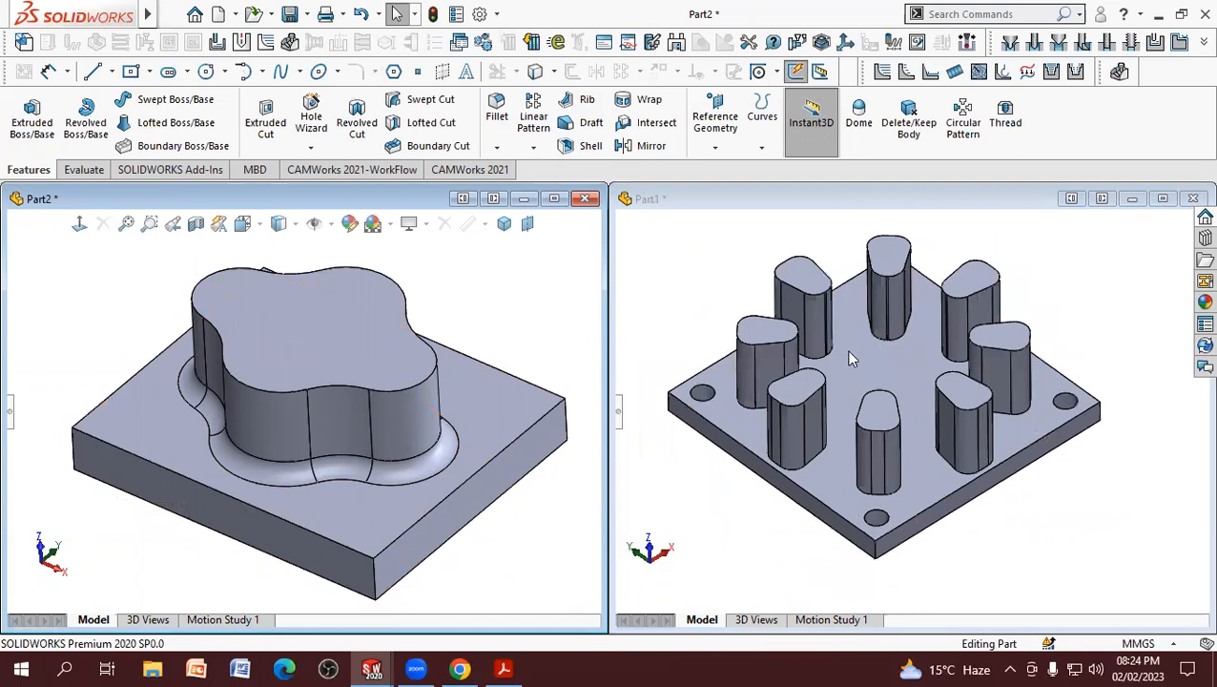
scroll(847, 354, down, 1)
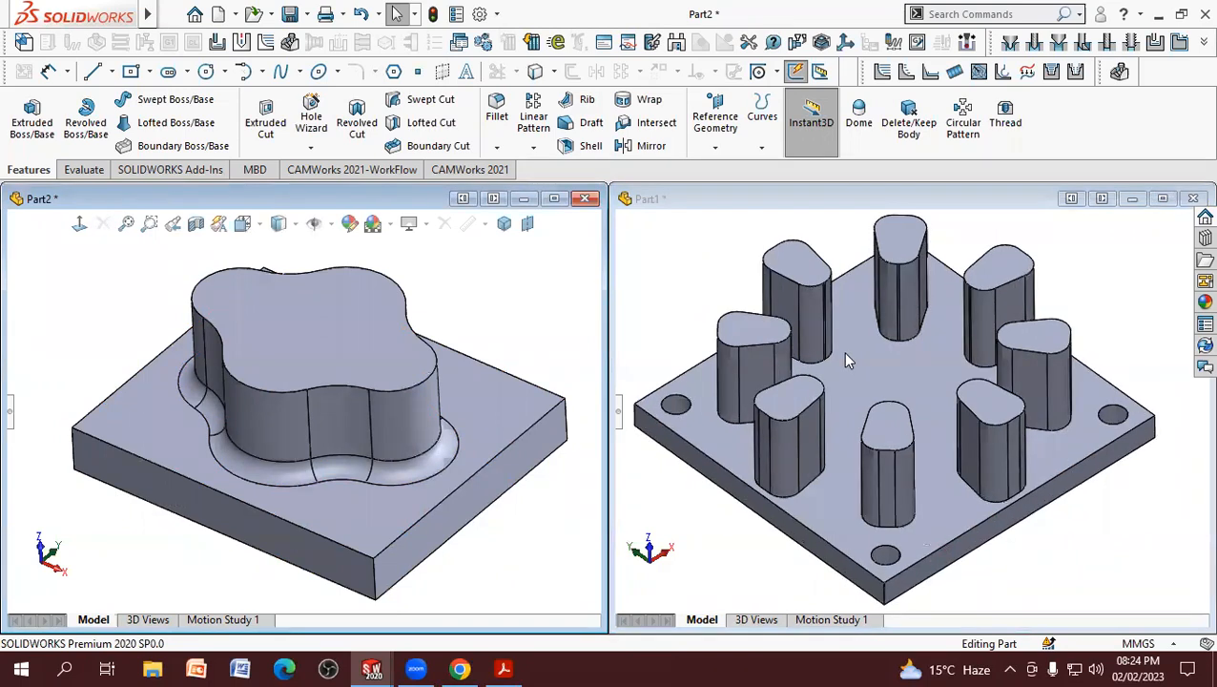